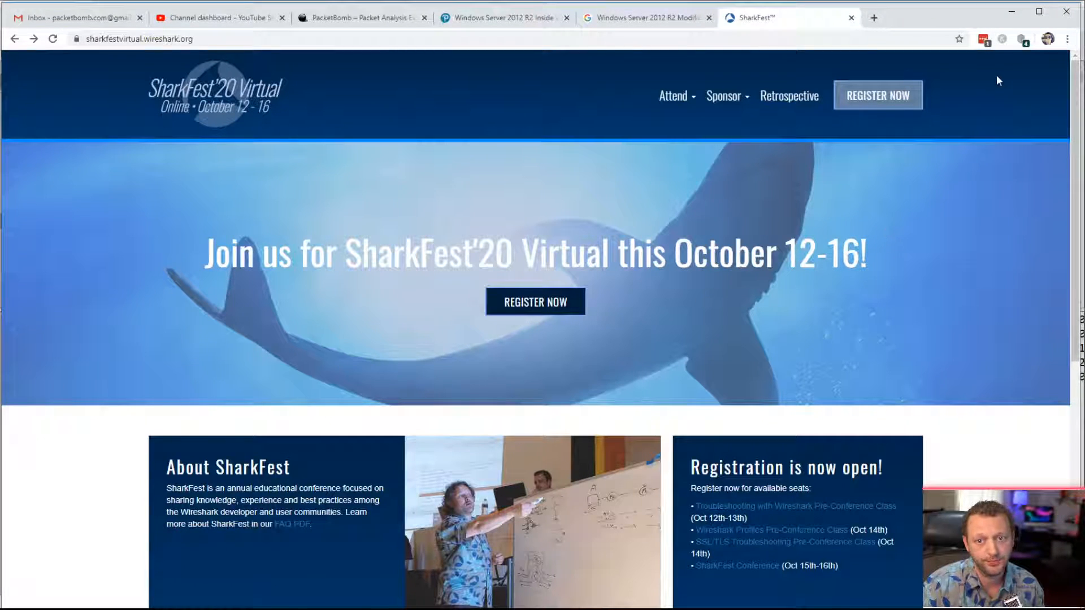
Switch from the browser to Wireshark and review the capture file properties of DOWNLOADTESTFTP18201.pcapng, closing the details when done
{"action": "left_click", "coordinate": [1011, 12]}
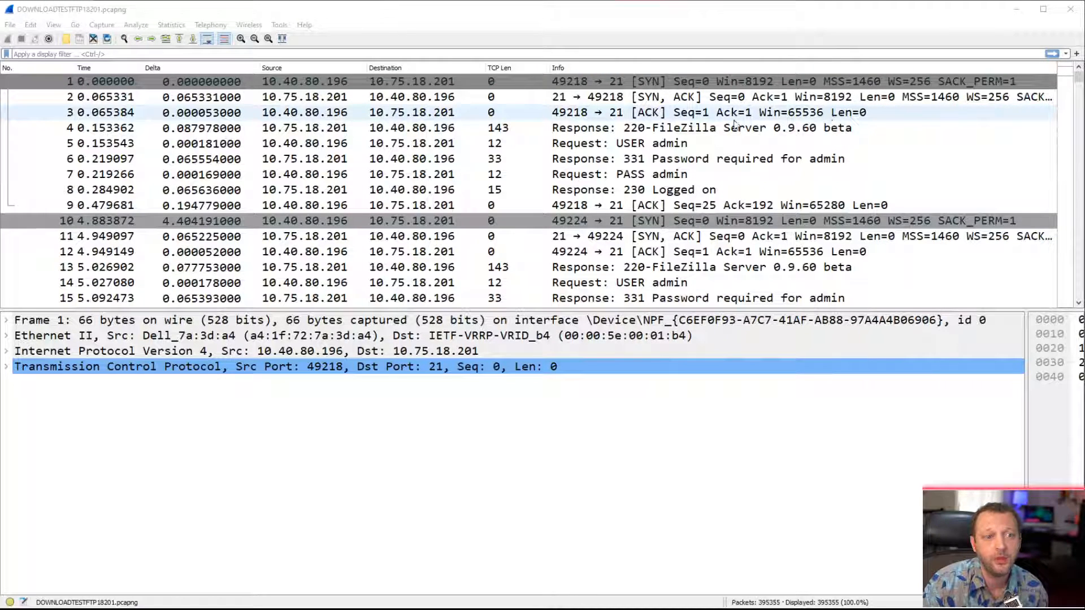
{"action": "left_click", "coordinate": [662, 87]}
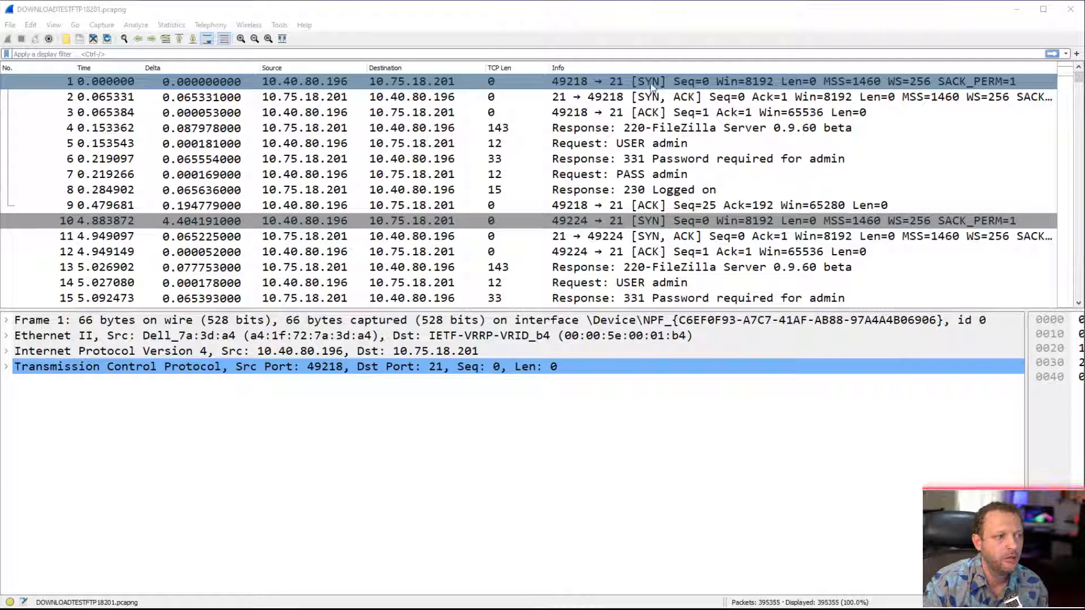
{"action": "left_click", "coordinate": [604, 17]}
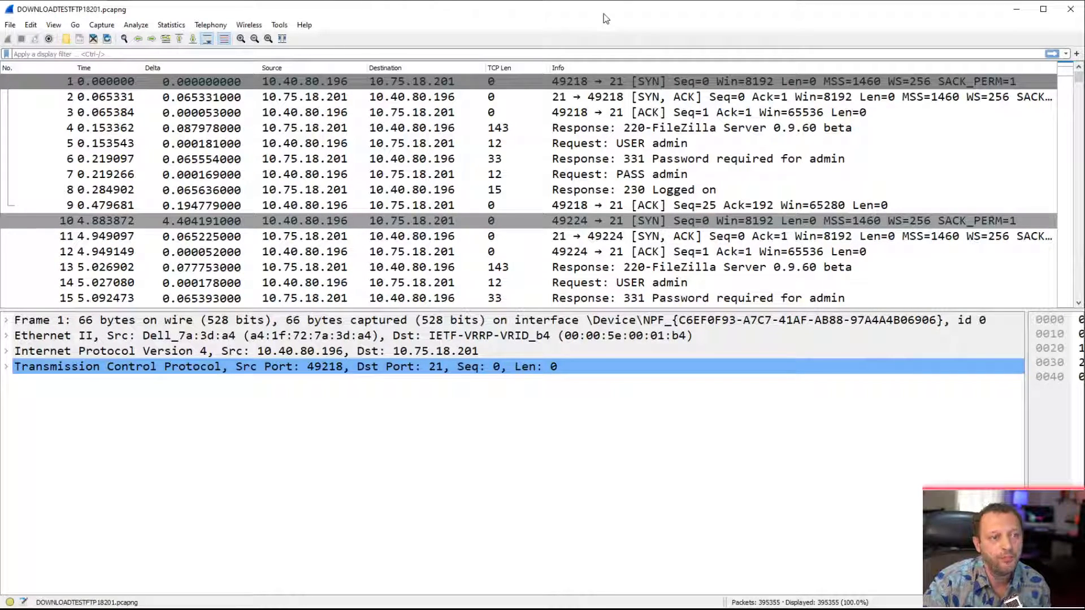
{"action": "left_click", "coordinate": [184, 26]}
{"action": "left_click", "coordinate": [182, 39]}
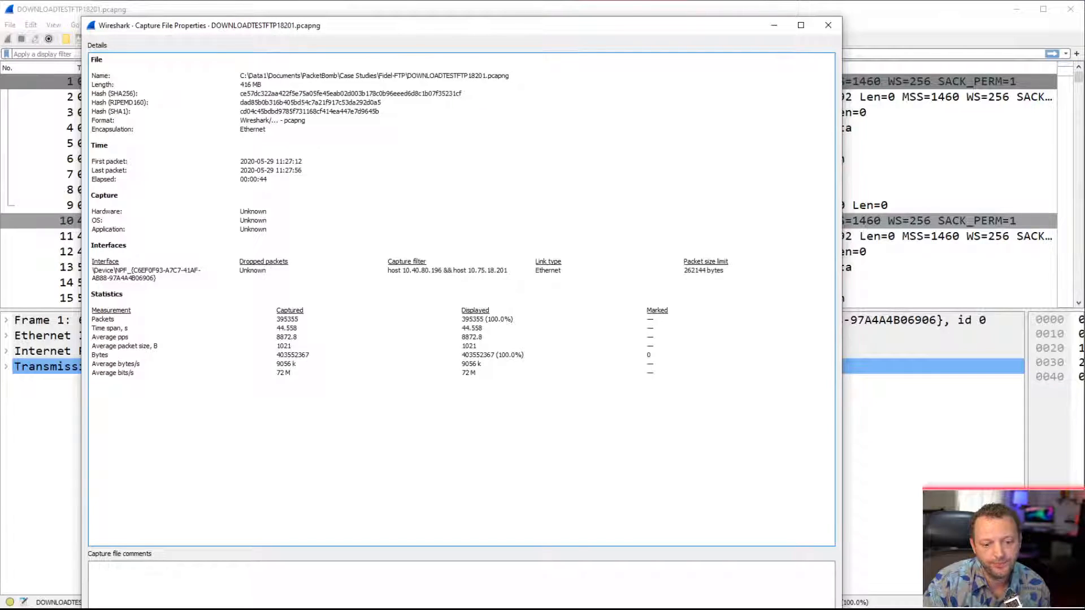
{"action": "left_click_drag", "start_coordinate": [585, 609], "coordinate": [586, 598]}
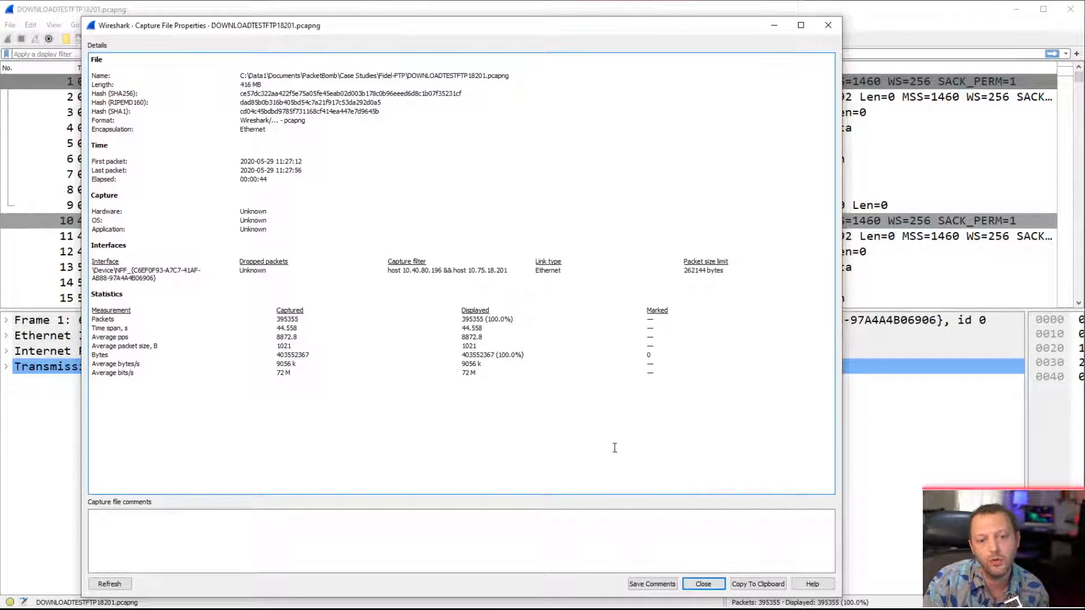
{"action": "left_click", "coordinate": [703, 585]}
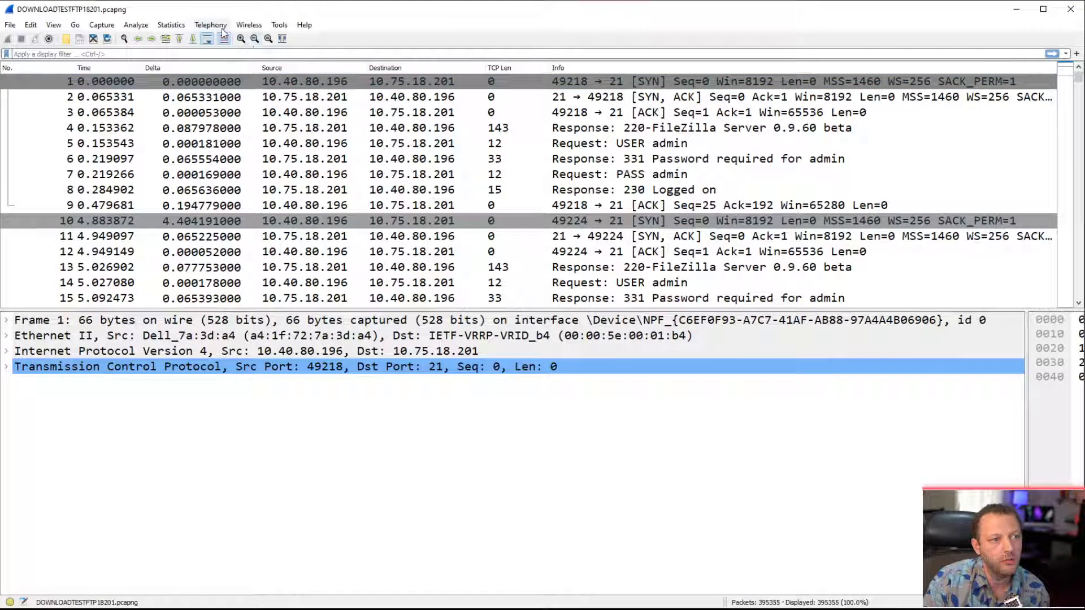
Compare the TCP and IPv4 conversation statistics of the capture, including duration and bits per second, and close them
{"action": "left_click", "coordinate": [174, 26]}
{"action": "left_click", "coordinate": [196, 78]}
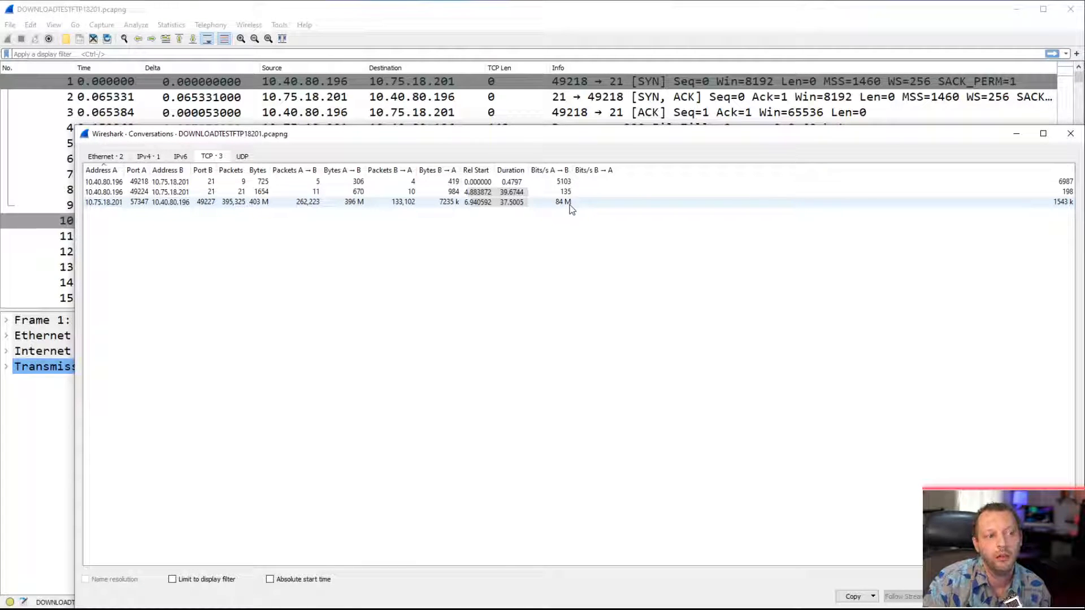
{"action": "left_click", "coordinate": [148, 159]}
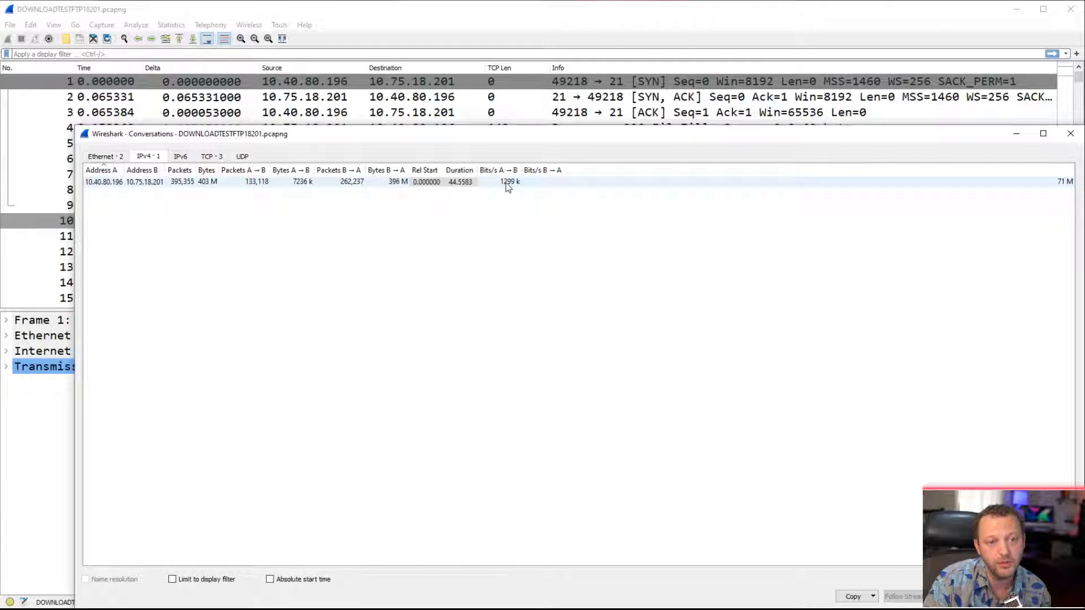
{"action": "left_click", "coordinate": [220, 160]}
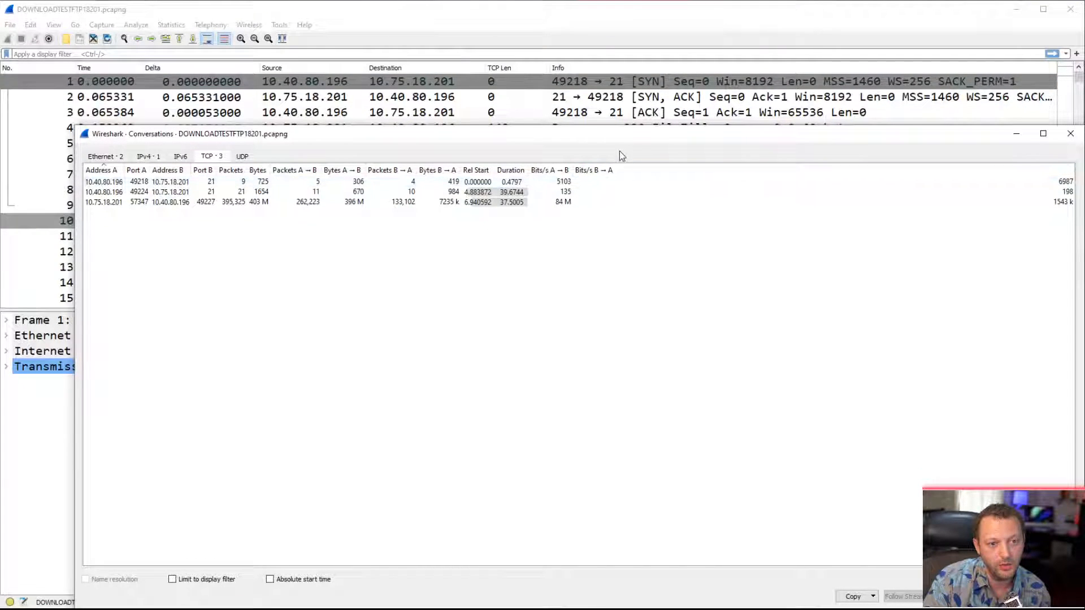
{"action": "left_click_drag", "start_coordinate": [625, 139], "coordinate": [597, 106]}
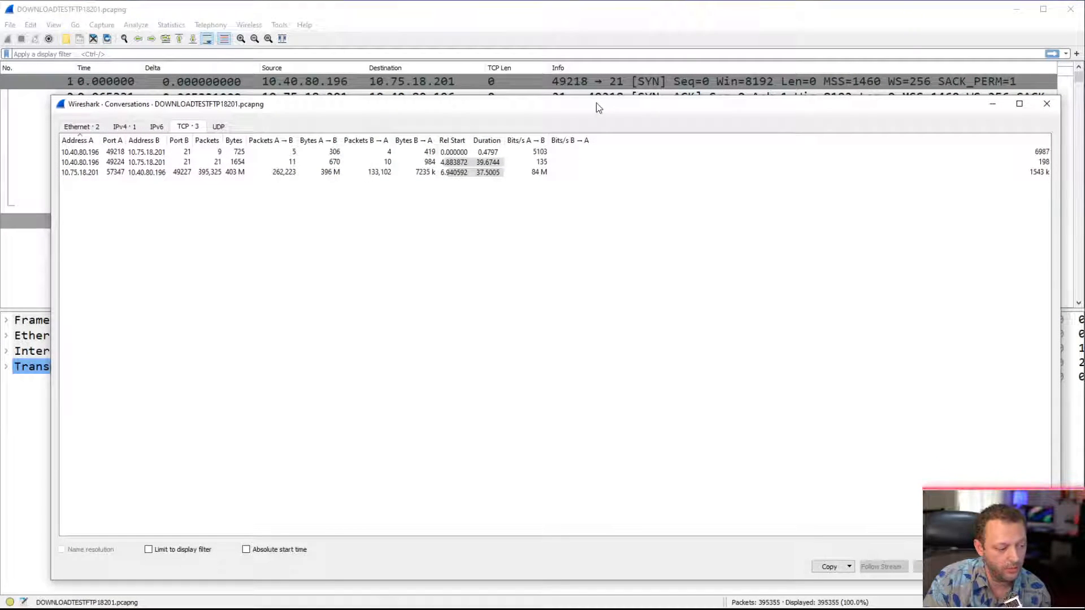
{"action": "left_click_drag", "start_coordinate": [706, 115], "coordinate": [700, 102]}
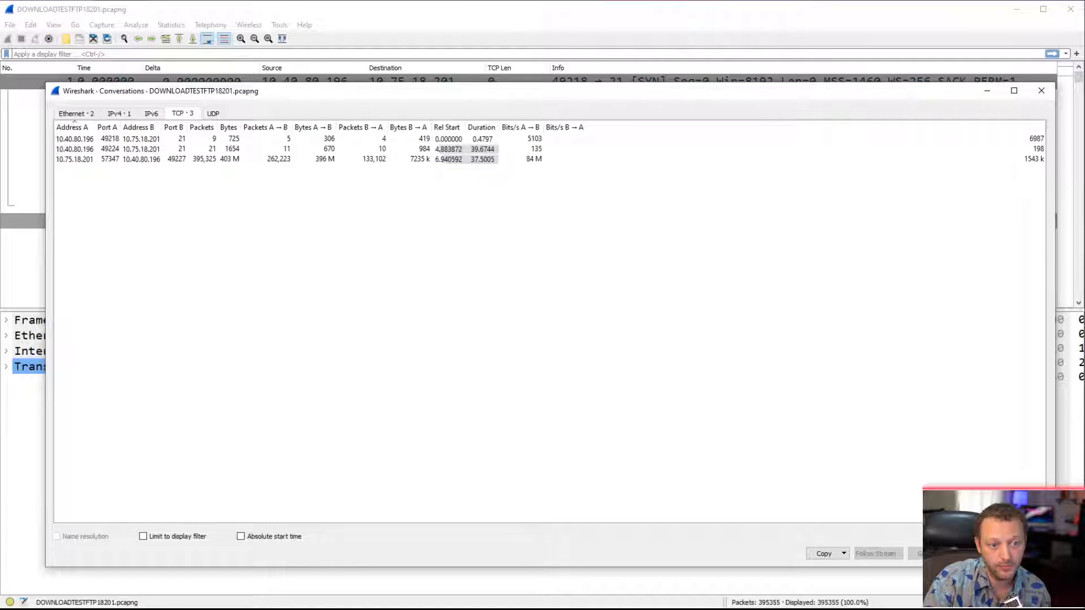
{"action": "left_click", "coordinate": [977, 554]}
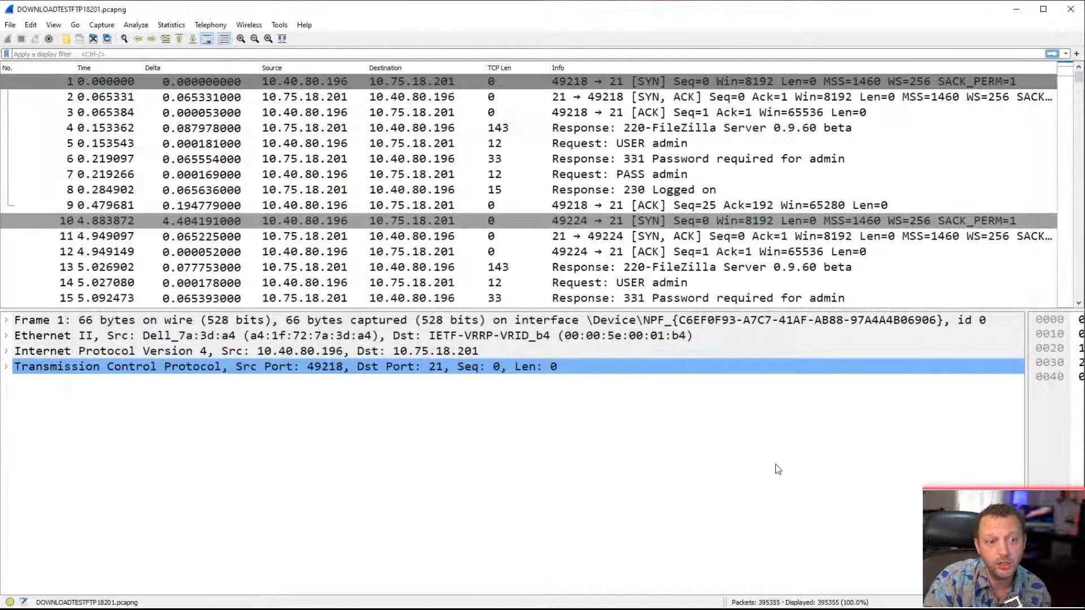
Review the capture's protocol hierarchy statistics and close them
{"action": "left_click", "coordinate": [172, 25]}
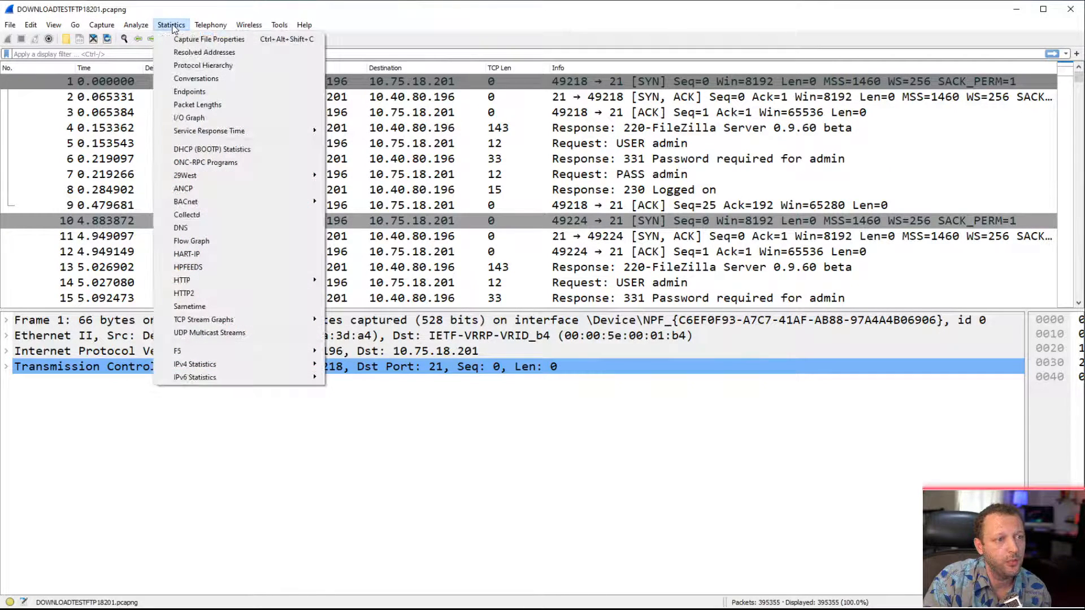
{"action": "left_click", "coordinate": [208, 66]}
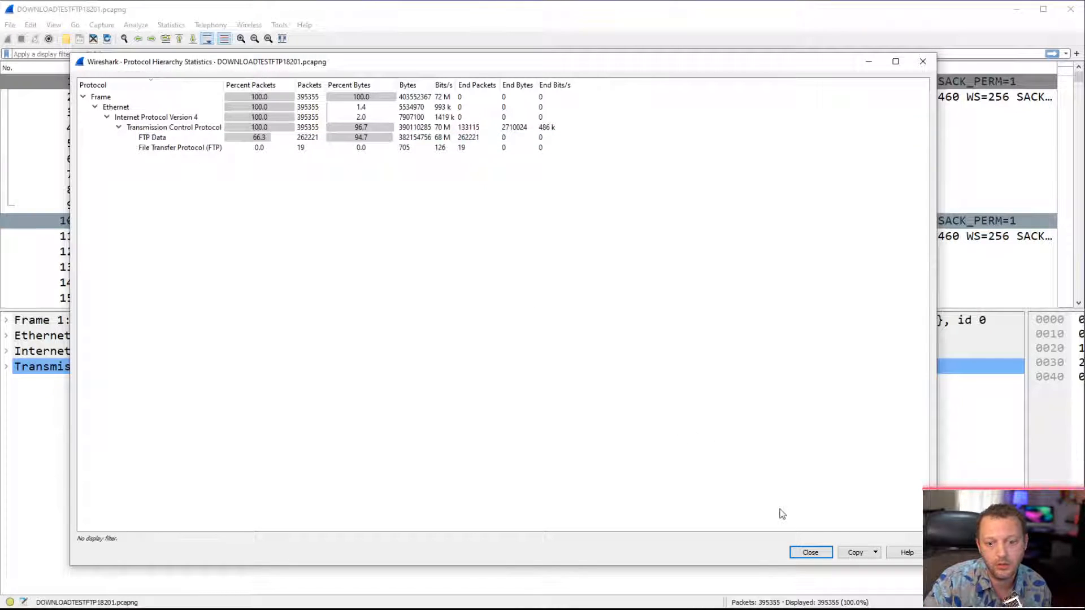
{"action": "left_click", "coordinate": [814, 555]}
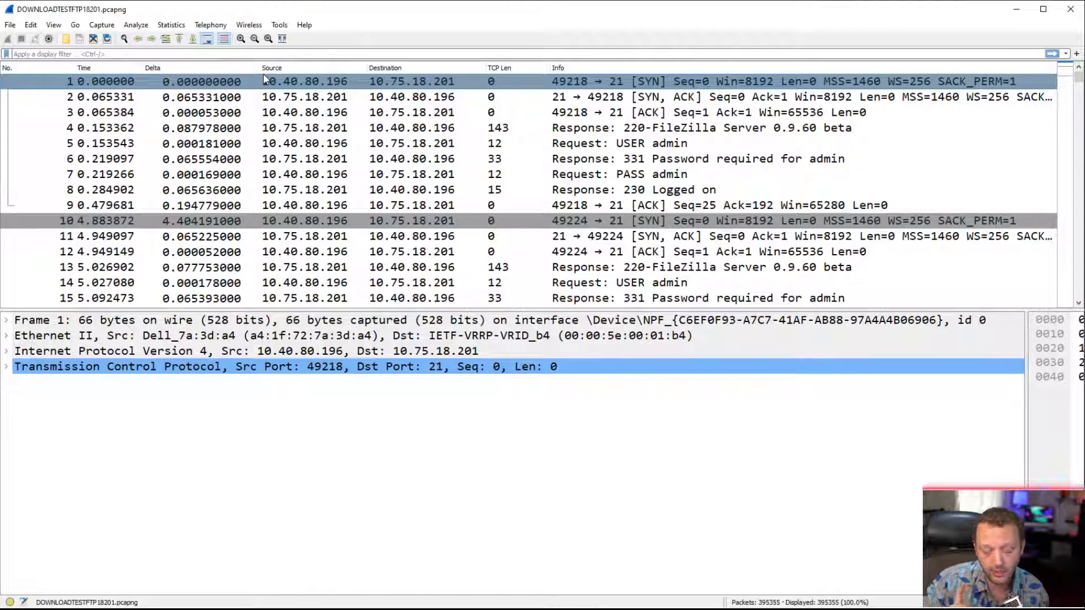
Open the I/O graph and plot only the FTP xfer line, disabling the All Packets and TCP Errors graphs
{"action": "left_click", "coordinate": [172, 27]}
{"action": "left_click", "coordinate": [192, 117]}
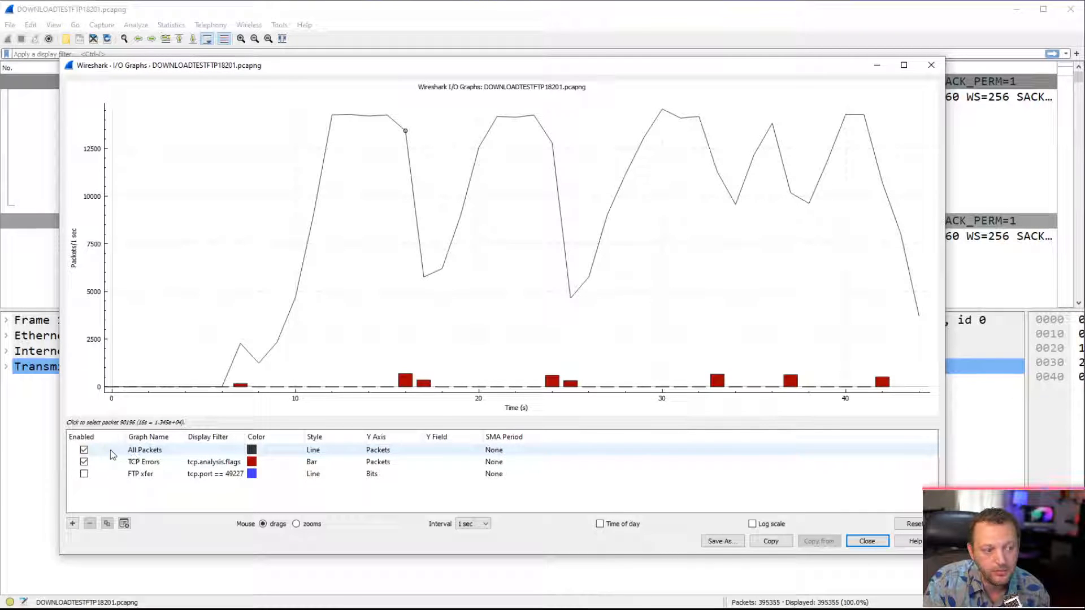
{"action": "left_click", "coordinate": [84, 450]}
{"action": "left_click", "coordinate": [84, 462]}
{"action": "left_click", "coordinate": [84, 474]}
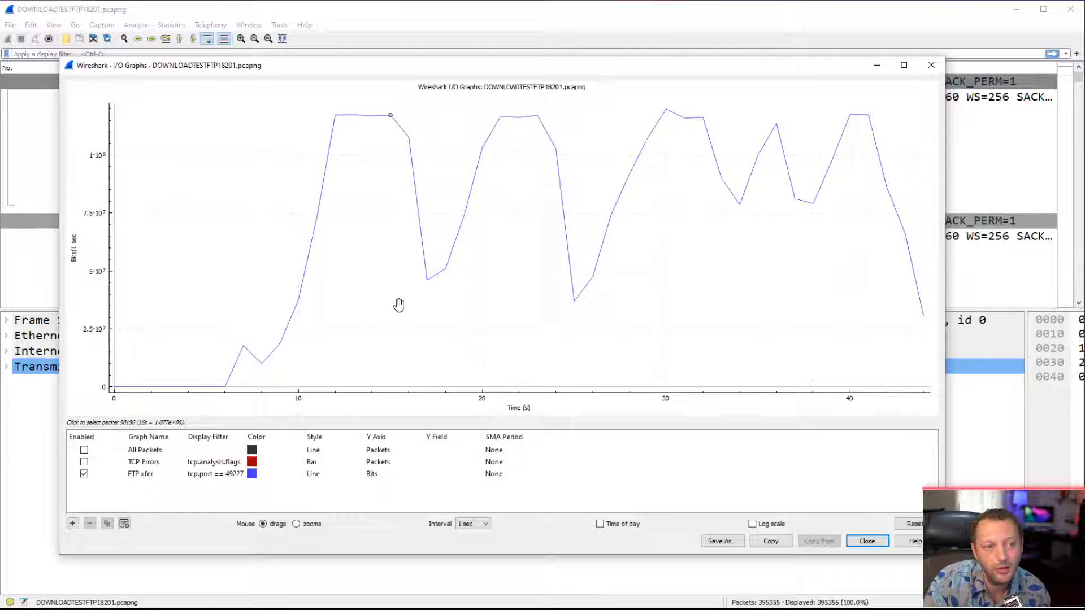
{"action": "scroll", "coordinate": [402, 306], "scroll_direction": "up", "scroll_amount": 2}
{"action": "scroll", "coordinate": [402, 306], "scroll_direction": "down", "scroll_amount": 3}
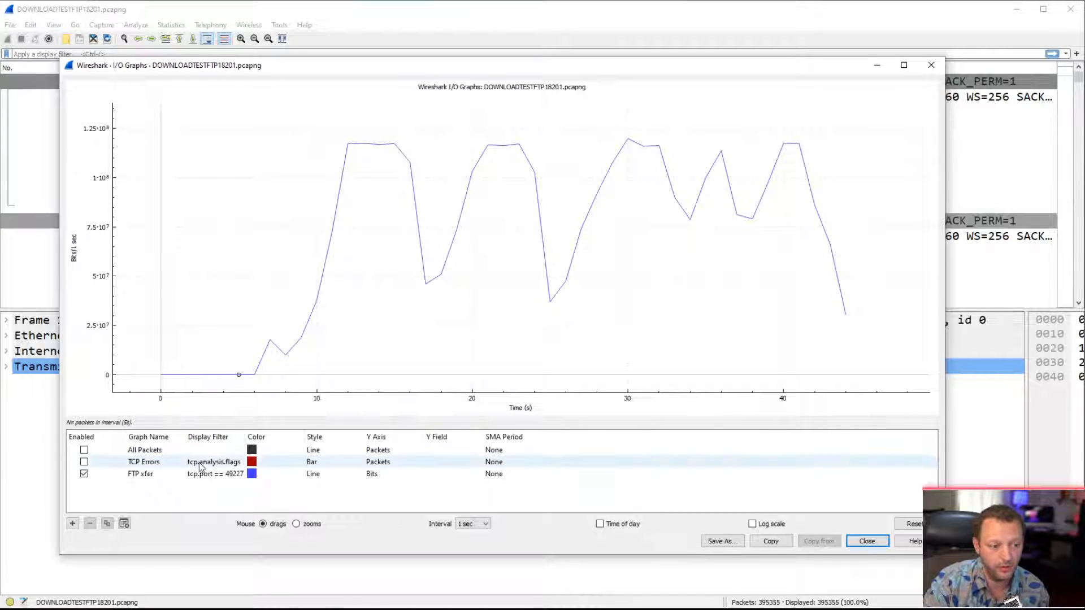
Try overlaying TCP Errors on the FTP xfer graph with a log scale, and revert both settings
{"action": "left_click", "coordinate": [84, 462]}
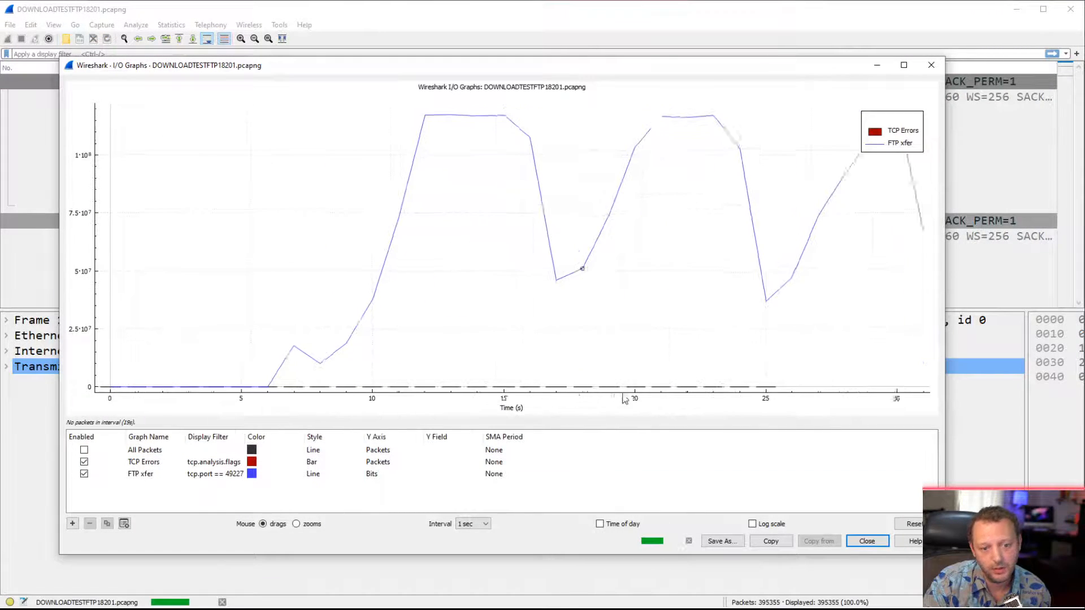
{"action": "left_click", "coordinate": [753, 526]}
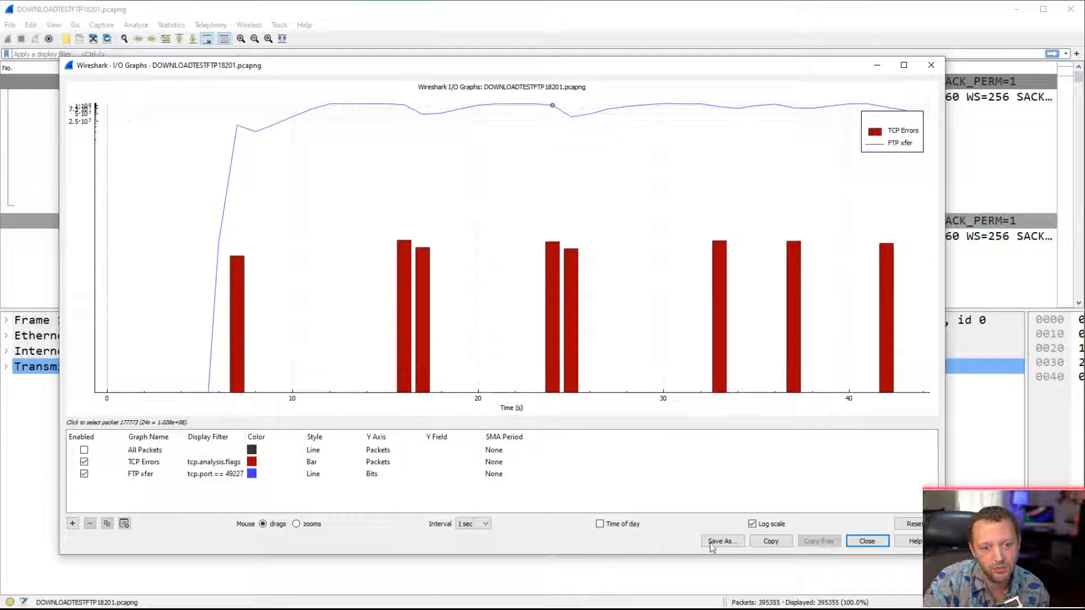
{"action": "left_click", "coordinate": [752, 524]}
{"action": "left_click", "coordinate": [83, 462]}
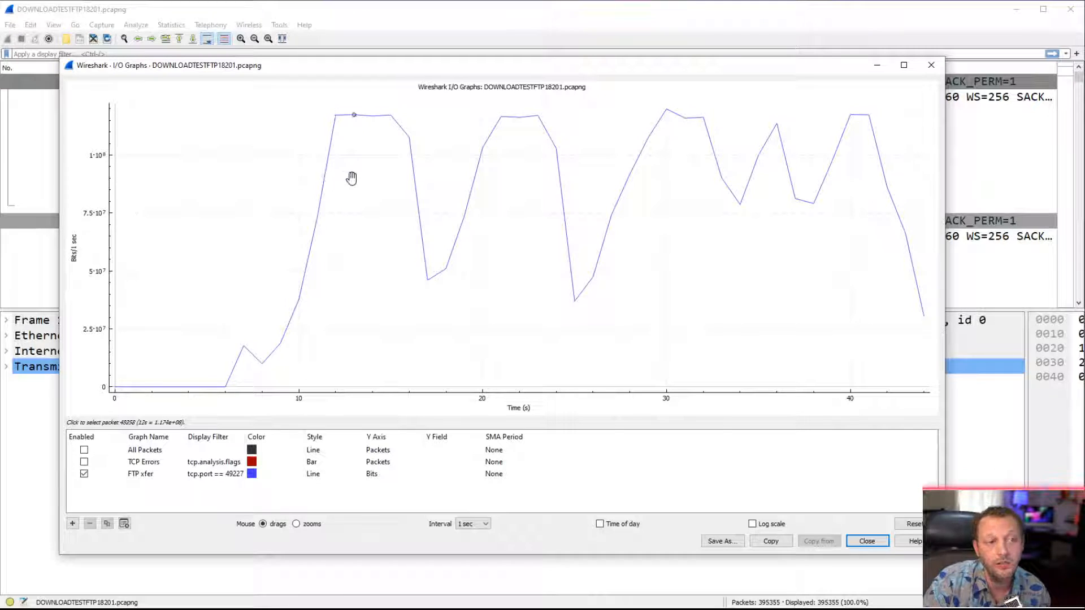
Examine the FTP xfer throughput pattern over the whole transfer and close the I/O graph
{"action": "scroll", "coordinate": [370, 214], "scroll_direction": "down", "scroll_amount": 1}
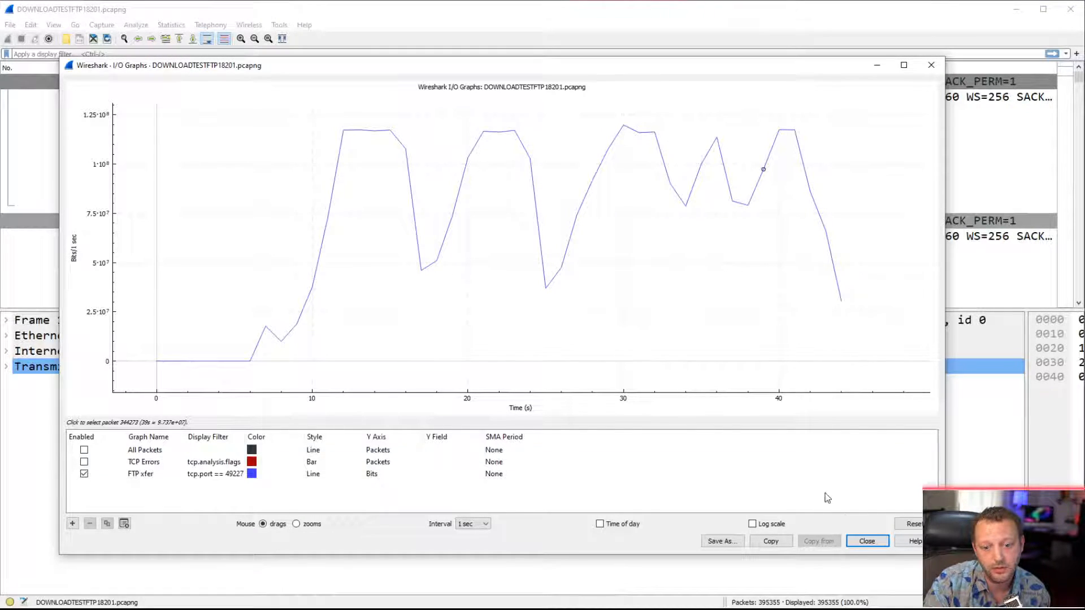
{"action": "left_click", "coordinate": [868, 542]}
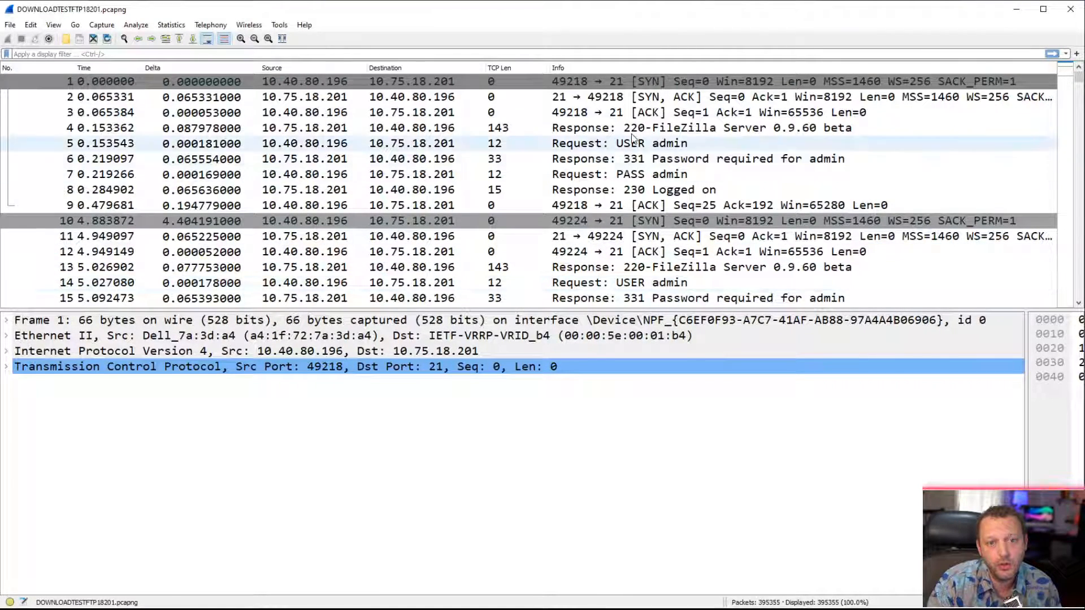
Select packet 1, circle its SYN flag with the on-screen pen, and clear the drawing
{"action": "left_click", "coordinate": [582, 86]}
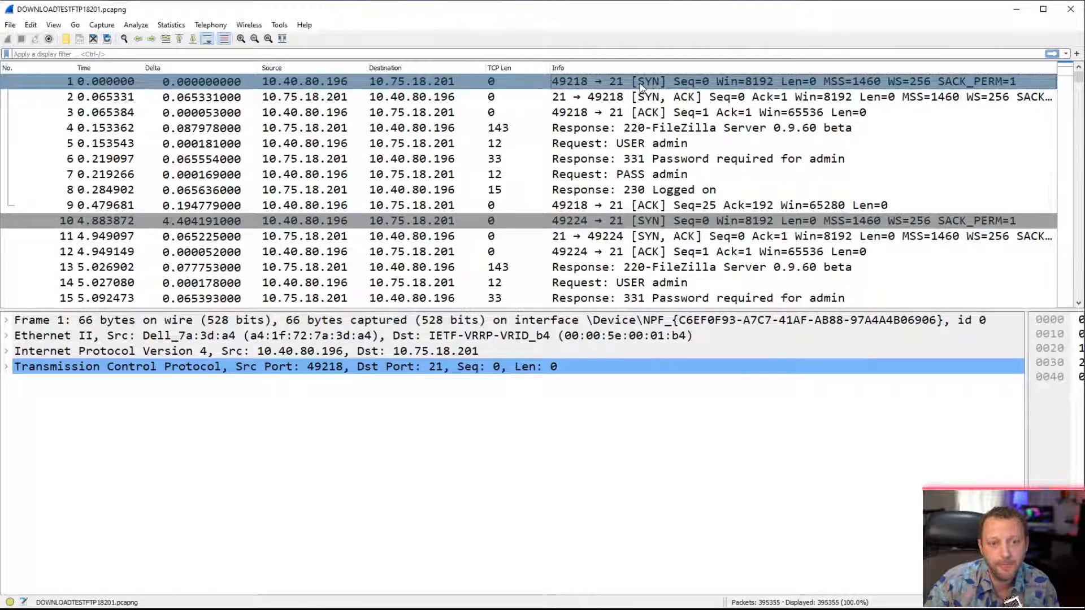
{"action": "key", "text": "ctrl+shift+3"}
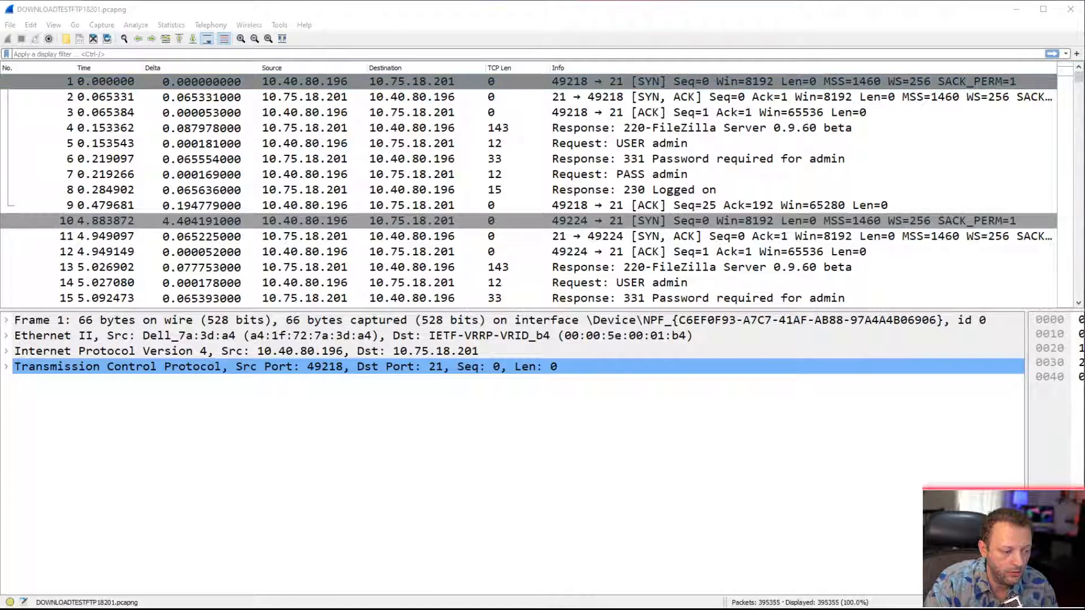
{"action": "mouse_move", "coordinate": [629, 94]}
{"action": "left_mouse_down"}
{"action": "mouse_move", "coordinate": [671, 72]}
{"action": "mouse_move", "coordinate": [622, 91]}
{"action": "left_mouse_up"}
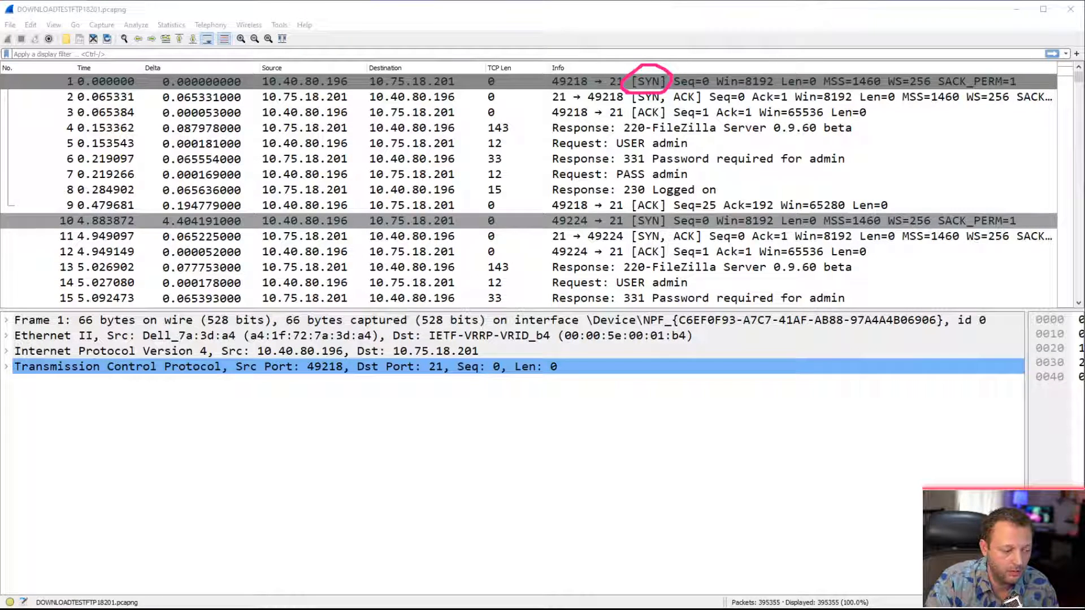
{"action": "key", "text": "Escape"}
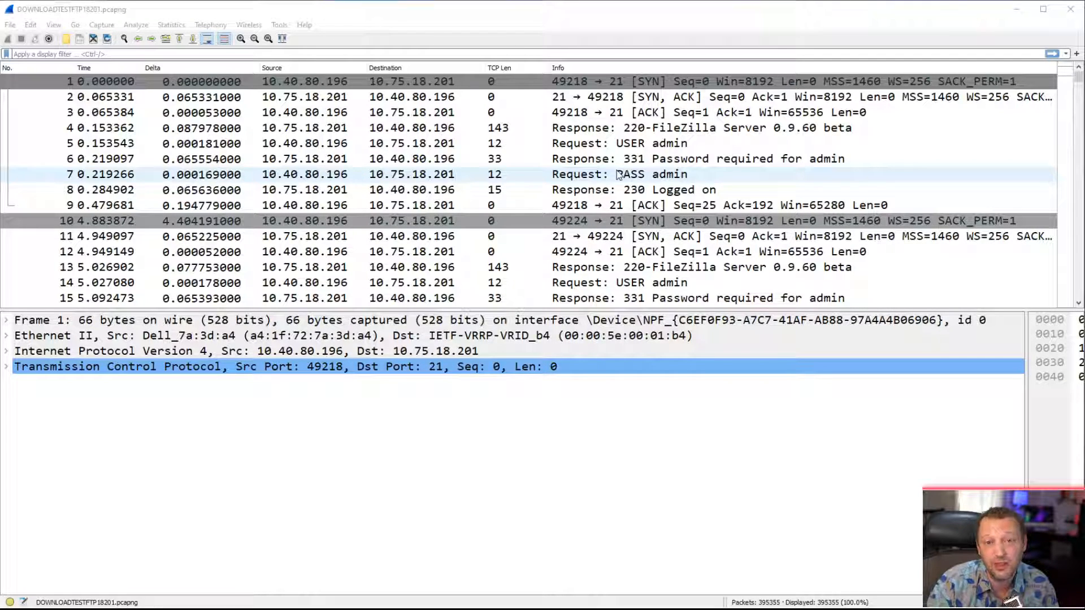
Expand the TCP header and its options in packet 1 and inspect the SACK permitted option
{"action": "left_click", "coordinate": [120, 83]}
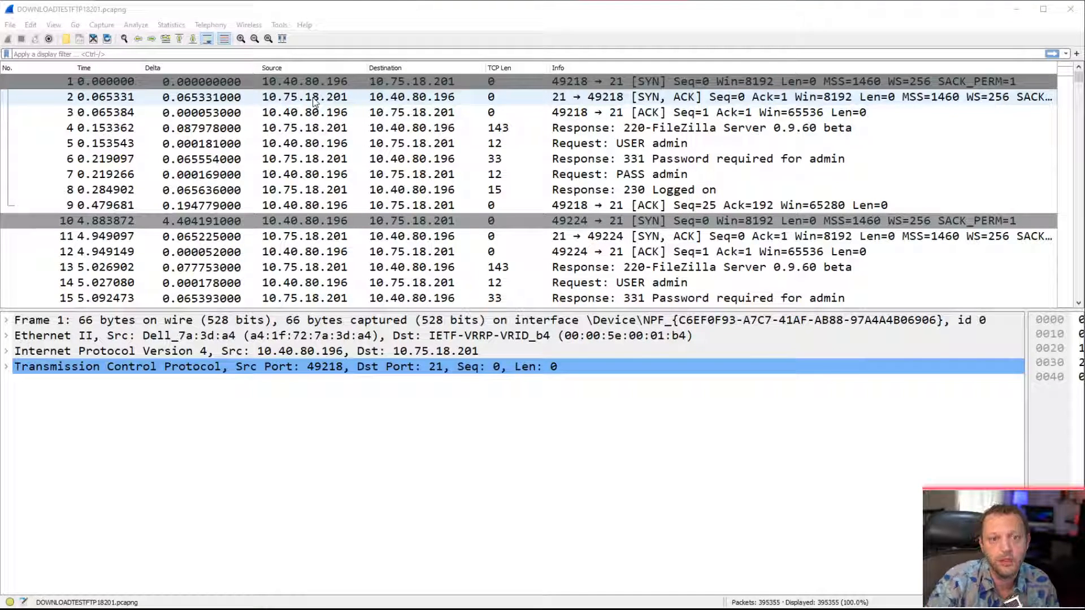
{"action": "left_click", "coordinate": [7, 367]}
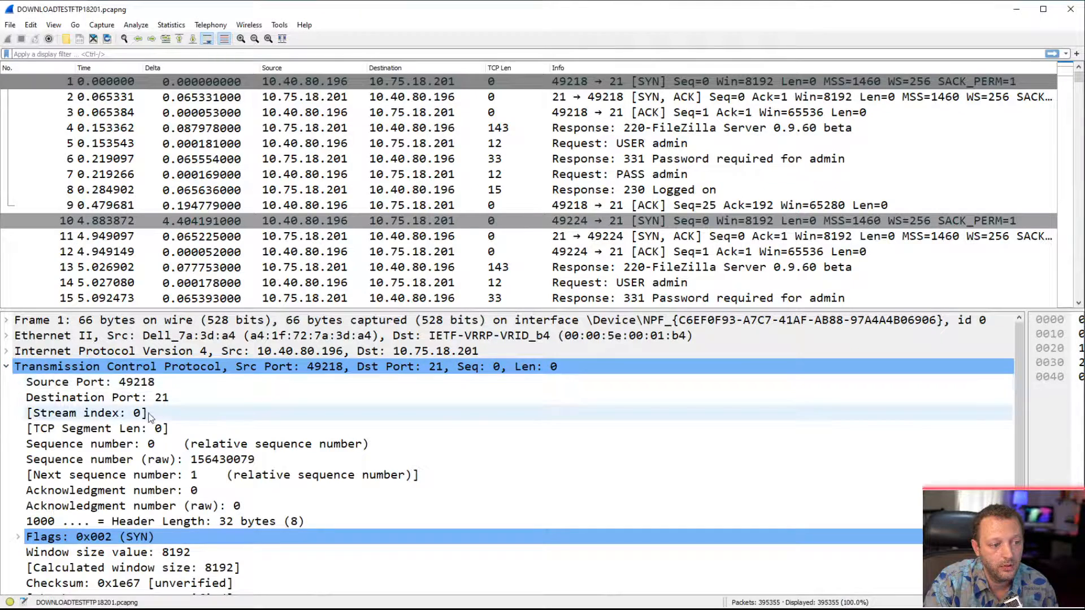
{"action": "scroll", "coordinate": [150, 418], "scroll_direction": "down", "scroll_amount": 1}
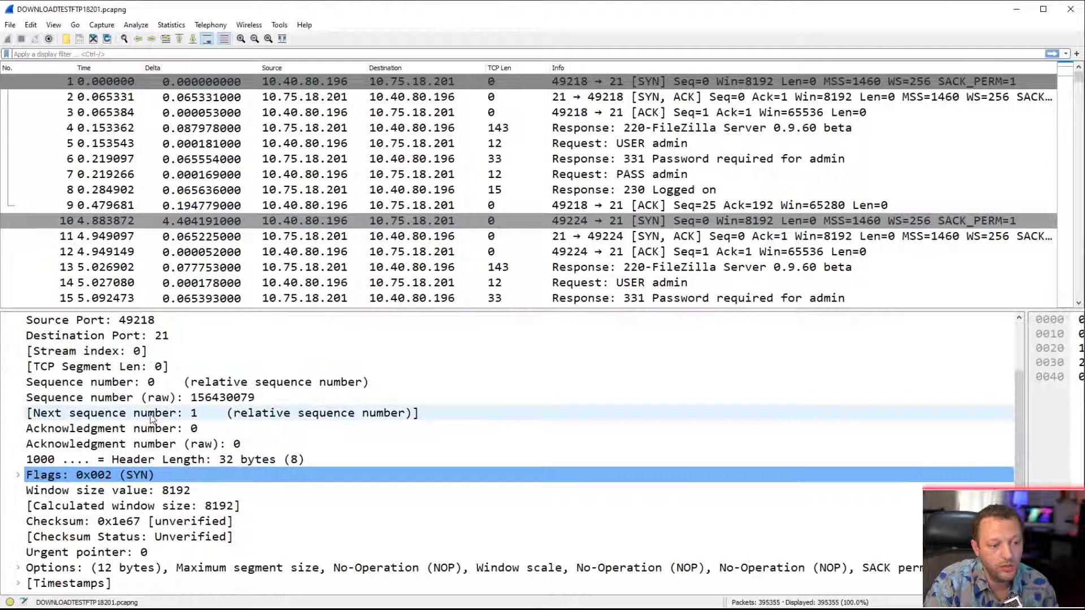
{"action": "left_click", "coordinate": [17, 568]}
{"action": "scroll", "coordinate": [243, 540], "scroll_direction": "down", "scroll_amount": 2}
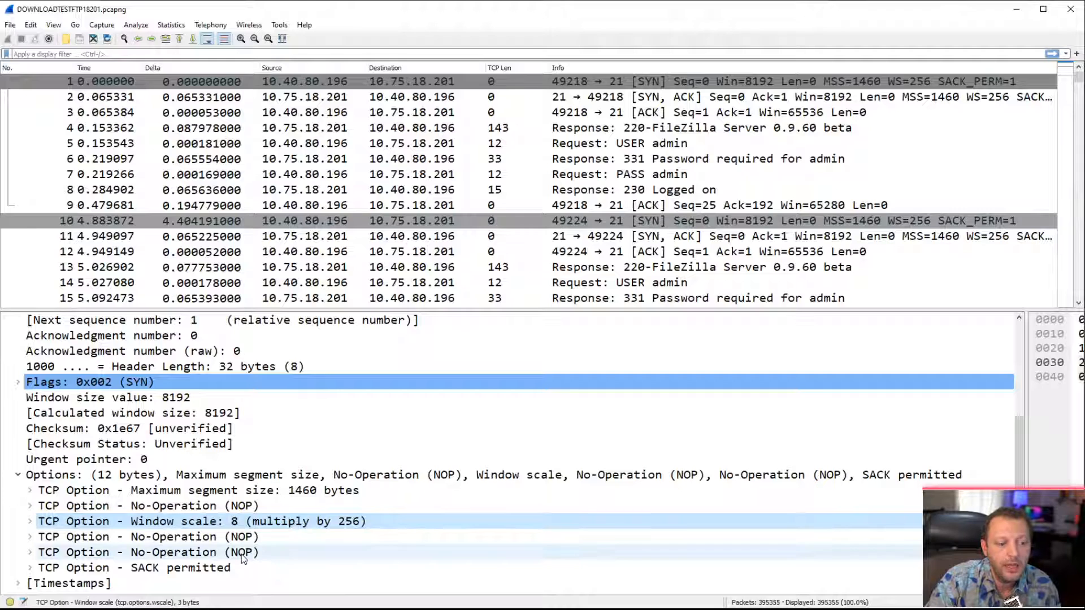
{"action": "left_click", "coordinate": [230, 569]}
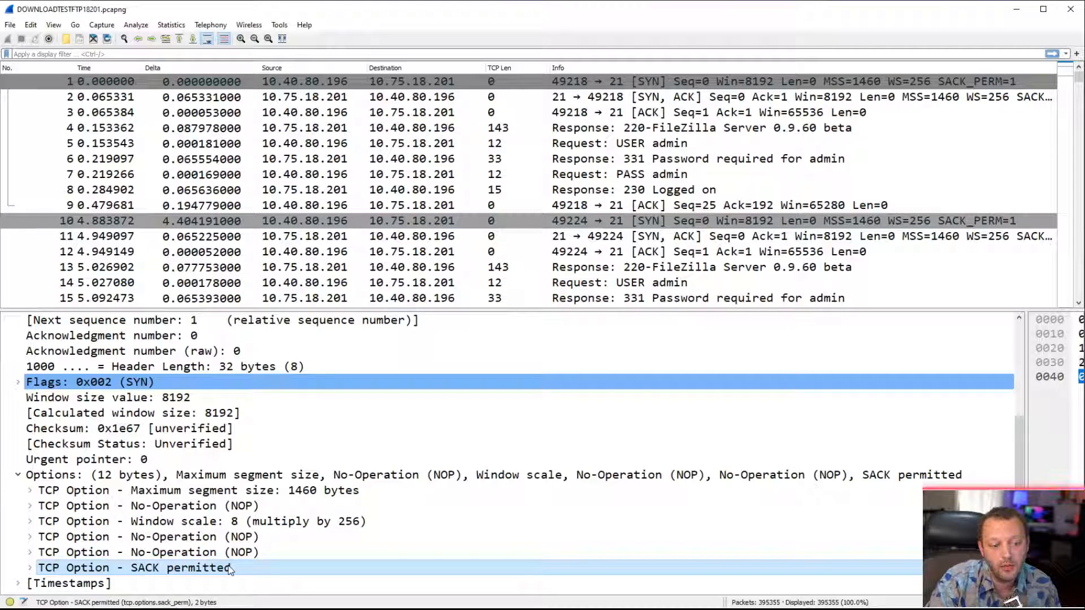
Inspect the maximum segment size, window scale and SACK permitted options in the SYN, ACK of packet 2
{"action": "left_click", "coordinate": [644, 99]}
{"action": "left_click", "coordinate": [314, 493]}
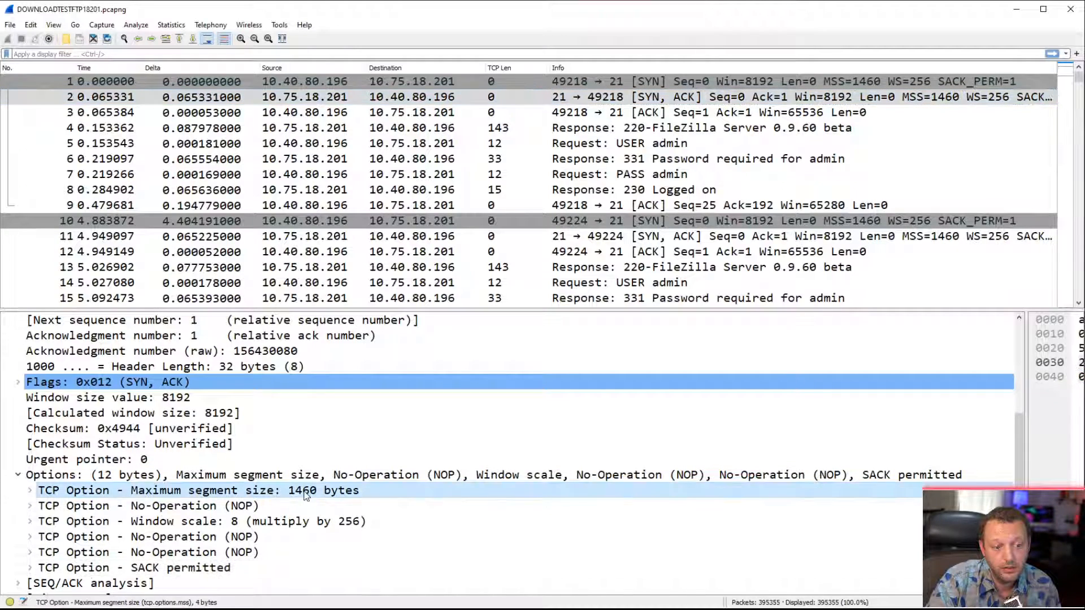
{"action": "left_click", "coordinate": [275, 522]}
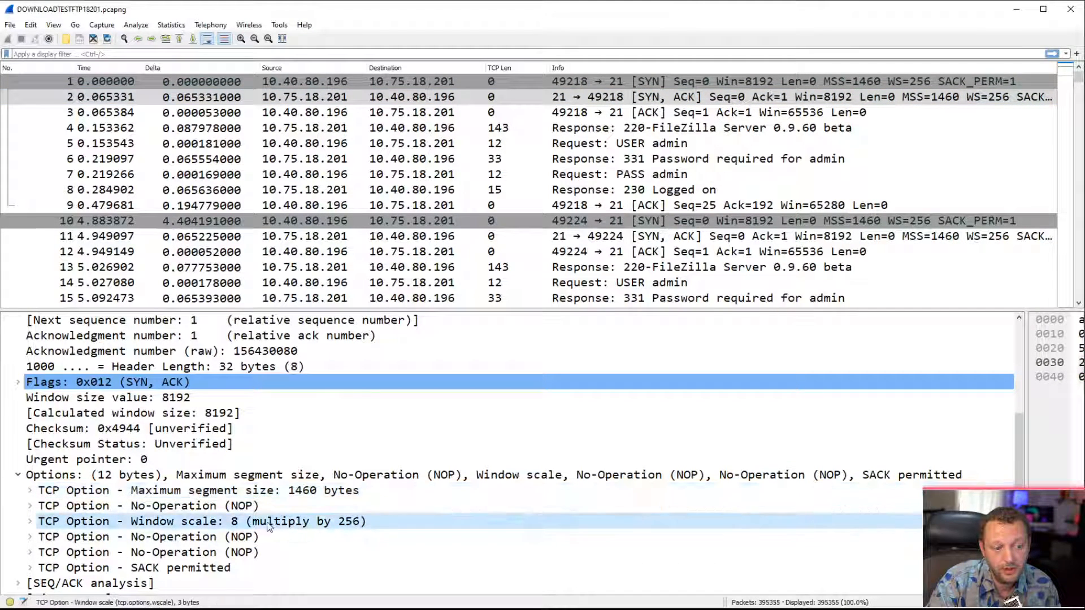
{"action": "left_click", "coordinate": [228, 570]}
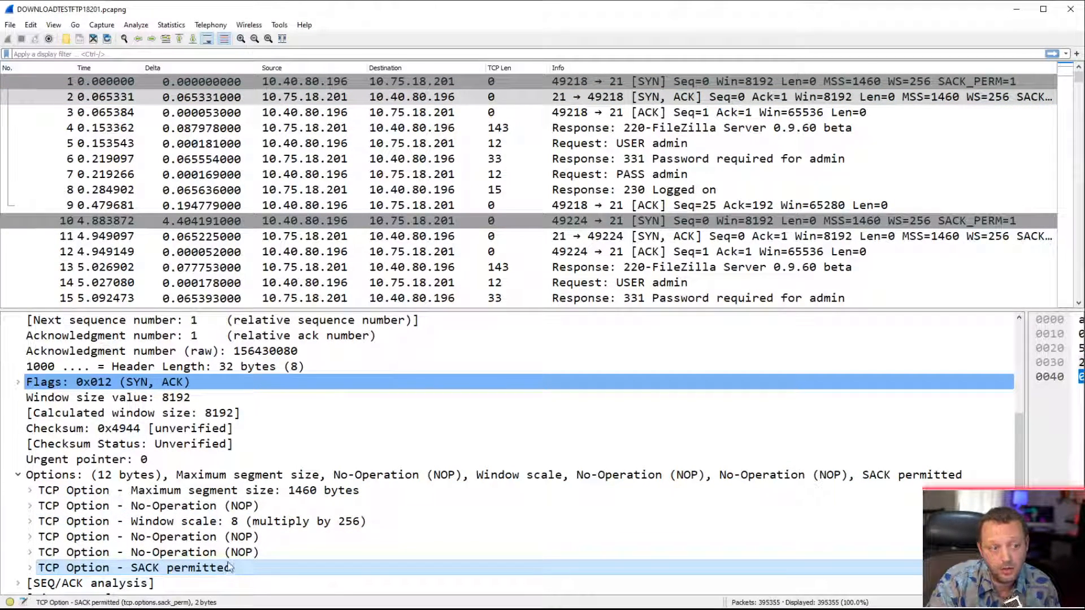
Collapse the TCP options of packet 2 and select packet 10, the SYN that opens the second connection
{"action": "left_click", "coordinate": [18, 476]}
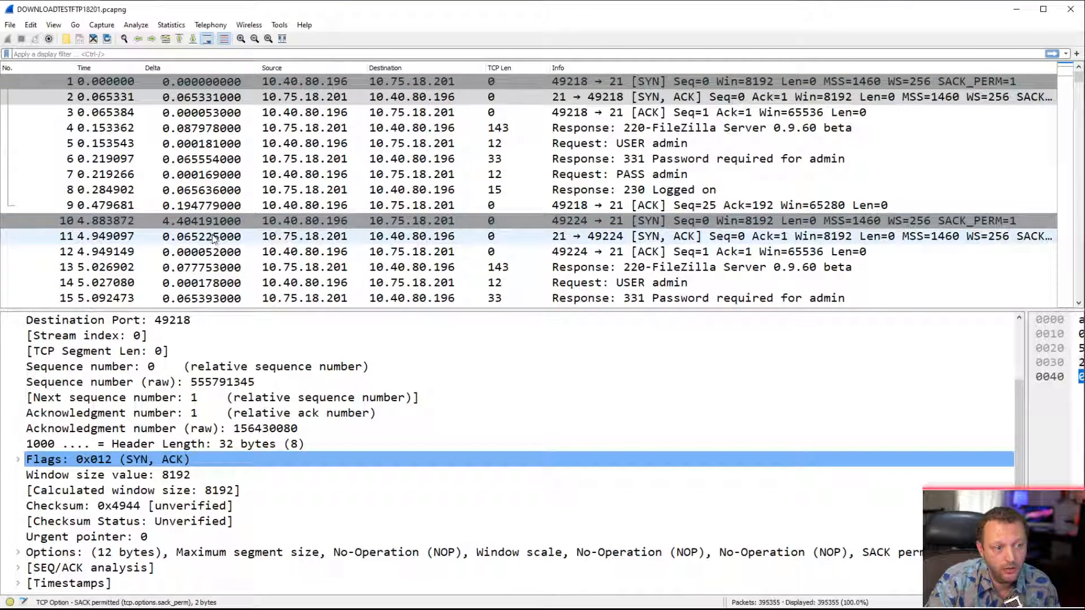
{"action": "left_click", "coordinate": [239, 226]}
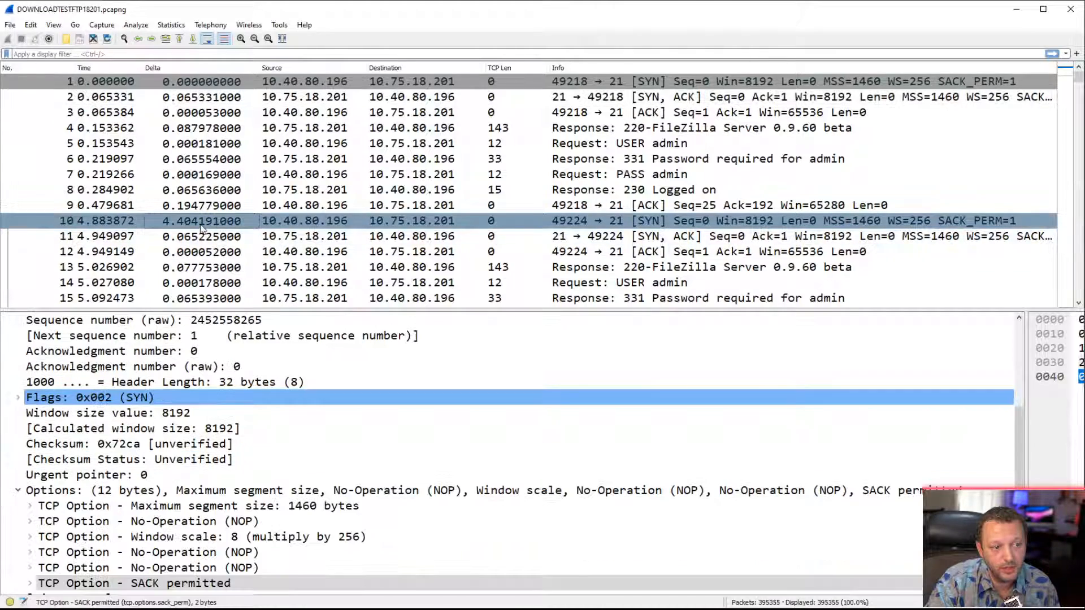
Select packet 12, the ACK completing the second handshake, and expand its SEQ/ACK analysis to inspect the initial round-trip time
{"action": "left_click", "coordinate": [1079, 304]}
{"action": "left_click", "coordinate": [1078, 304]}
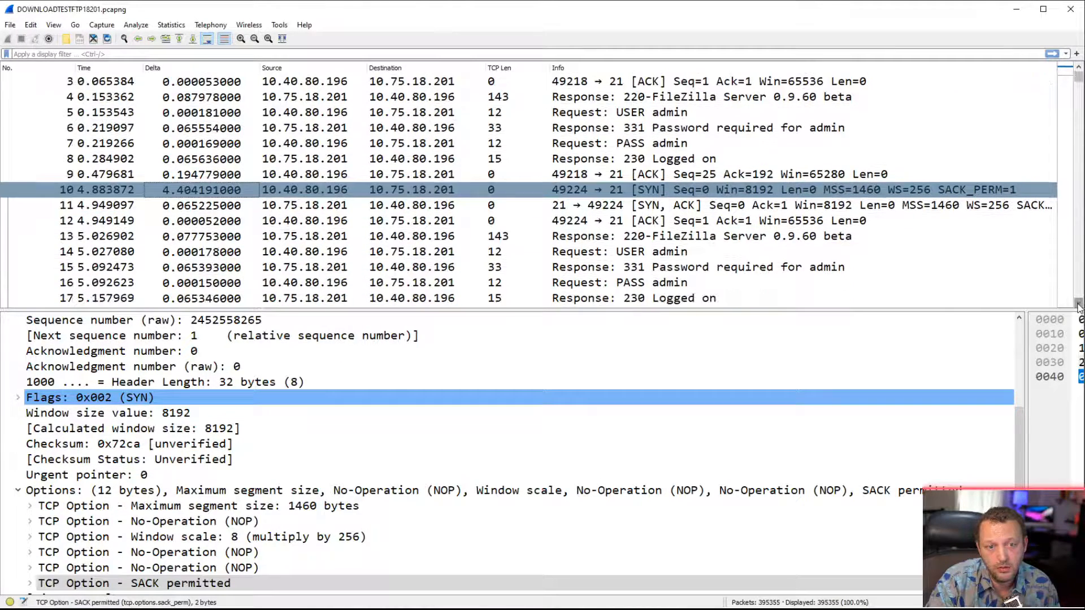
{"action": "left_click", "coordinate": [1078, 305]}
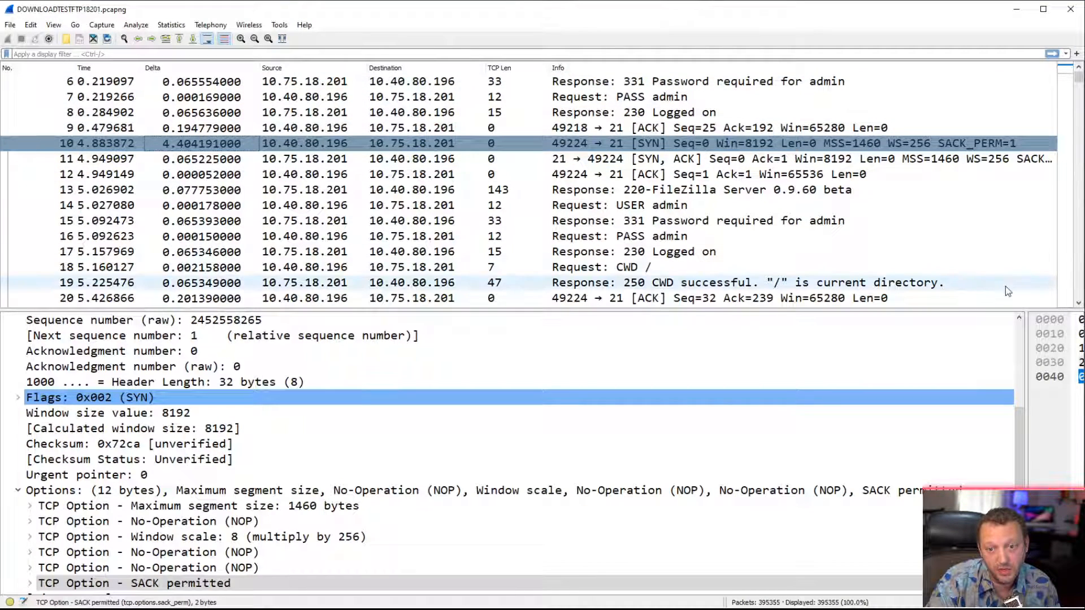
{"action": "left_click", "coordinate": [1079, 306]}
{"action": "left_click", "coordinate": [1079, 305]}
{"action": "left_click", "coordinate": [1078, 305]}
{"action": "left_click", "coordinate": [1078, 305]}
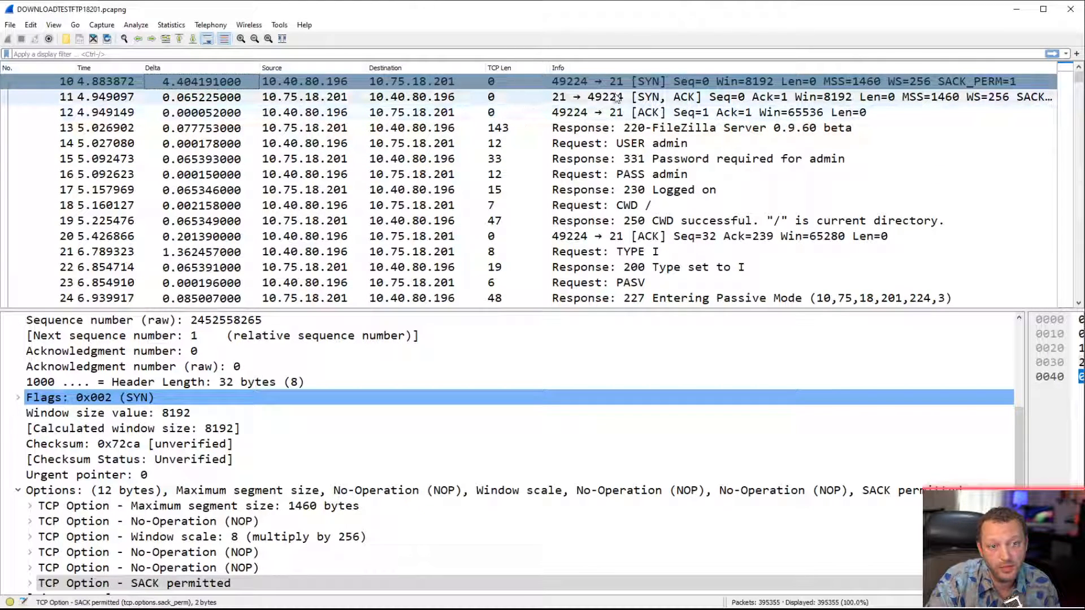
{"action": "left_click", "coordinate": [300, 112]}
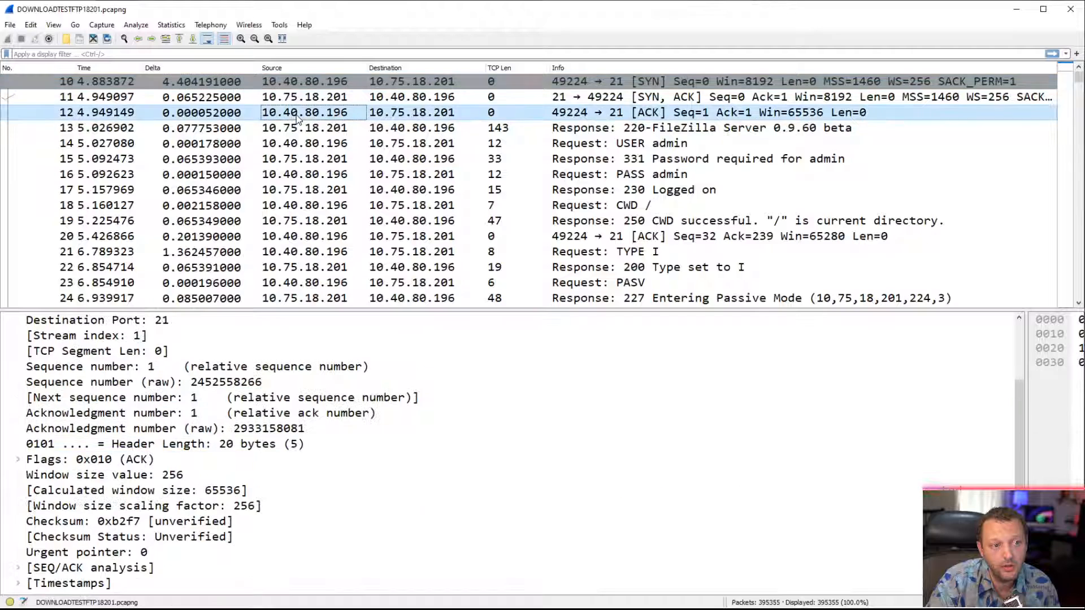
{"action": "double_click", "coordinate": [33, 567]}
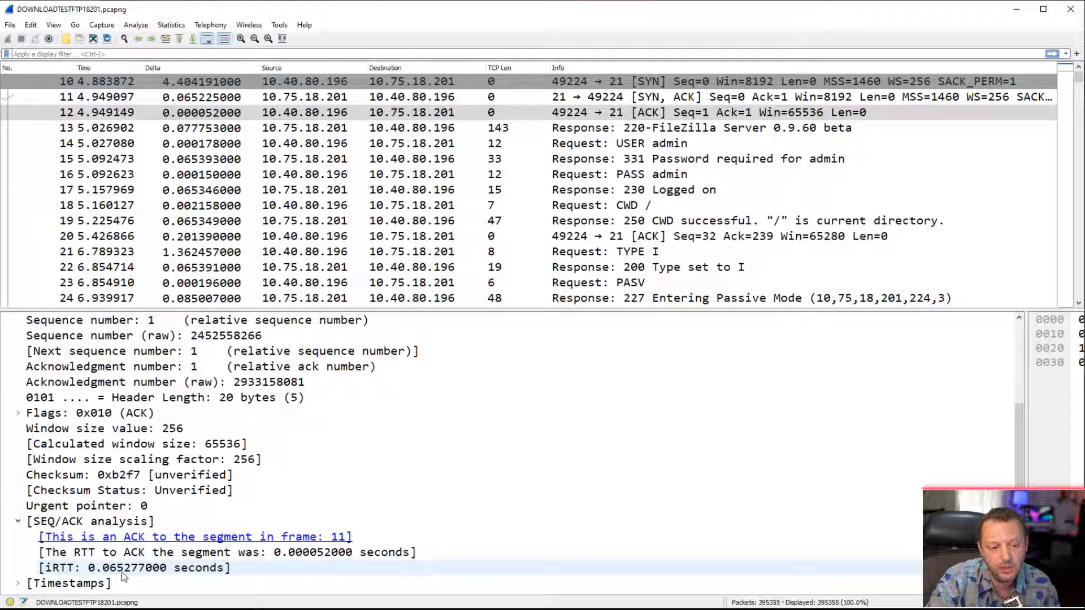
Inspect the FTP command exchange around the CWD response in packet 19 and the TYPE I request in packet 21
{"action": "left_click", "coordinate": [609, 224]}
{"action": "left_click", "coordinate": [609, 252]}
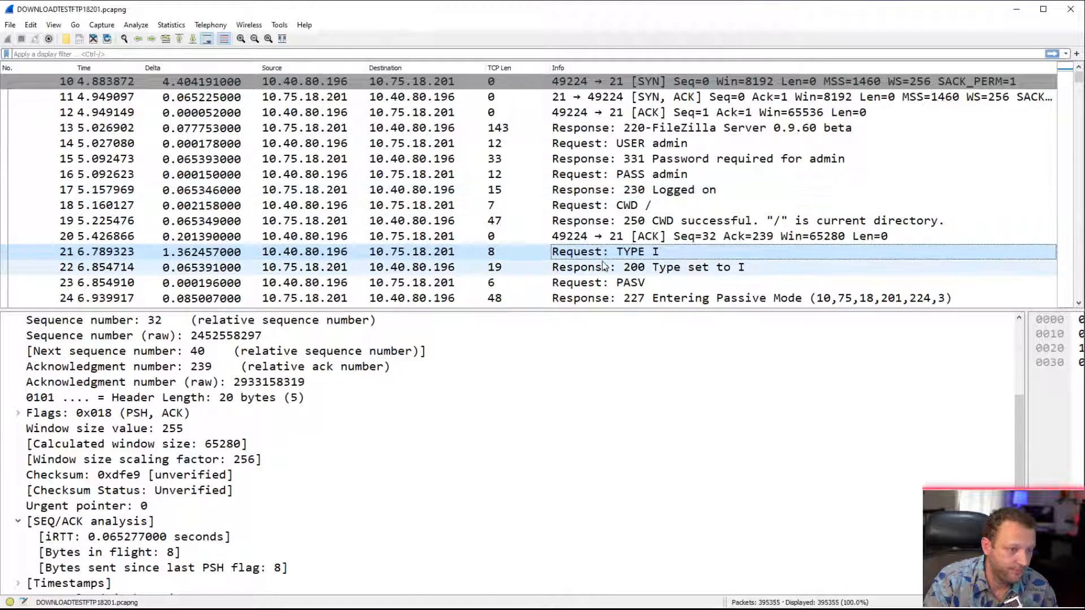
{"action": "left_click", "coordinate": [1079, 67]}
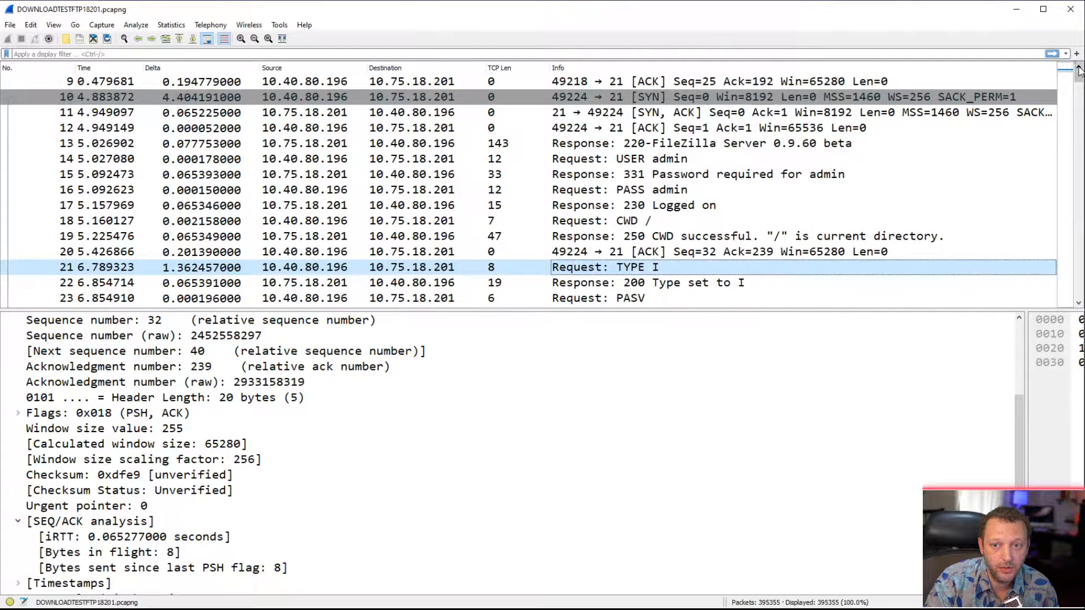
{"action": "left_click", "coordinate": [1079, 69]}
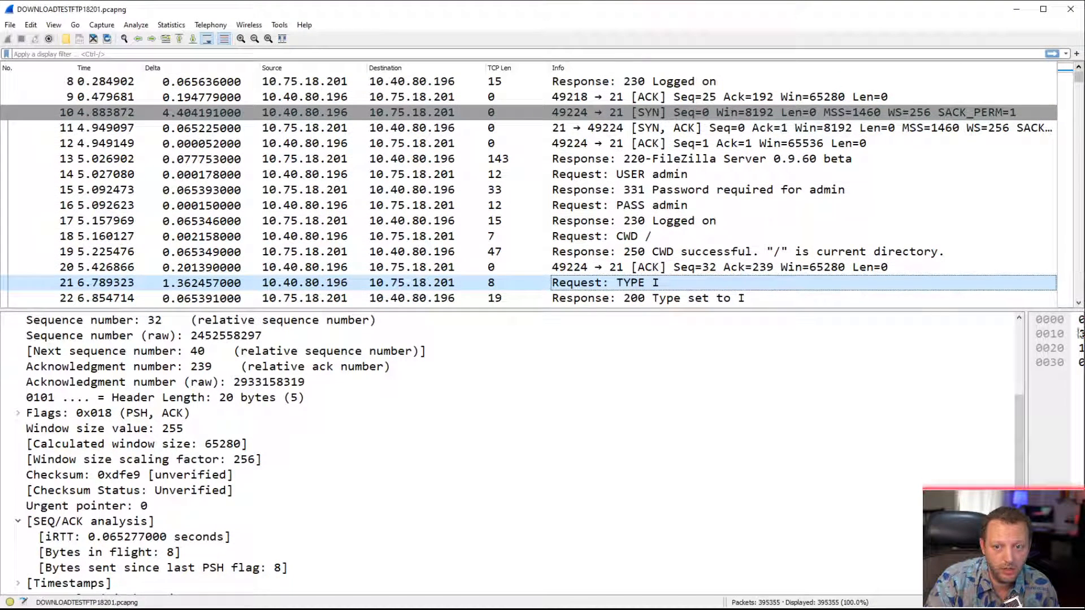
Examine the packets from the TYPE I request through the data channel handshake to the first FTP data packets
{"action": "left_click", "coordinate": [1079, 304]}
{"action": "left_click", "coordinate": [1078, 303]}
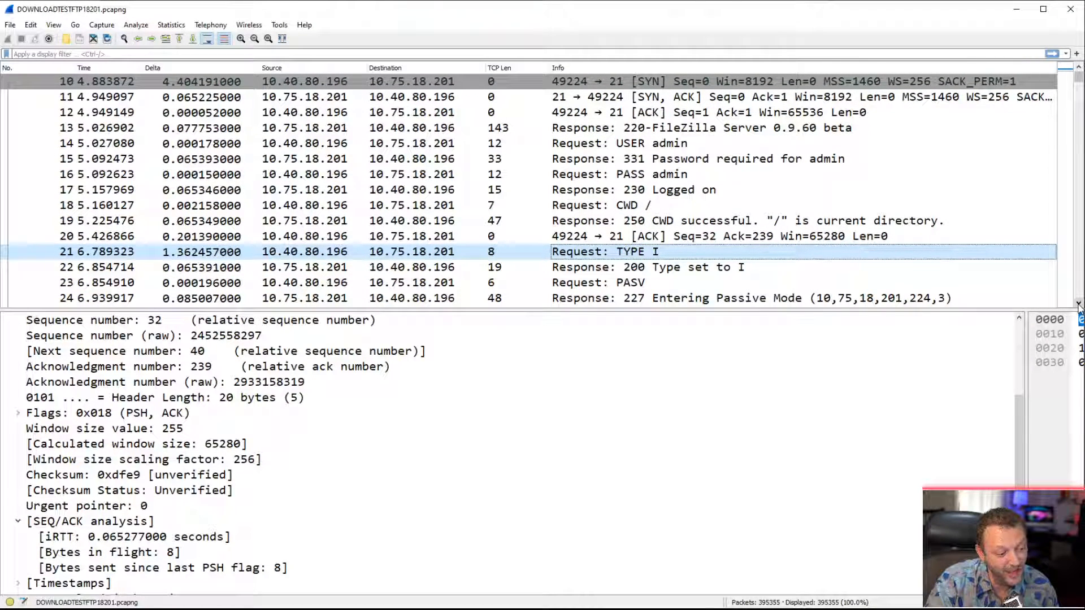
{"action": "left_click", "coordinate": [1079, 303]}
{"action": "left_click", "coordinate": [1078, 303]}
{"action": "left_click", "coordinate": [1079, 303]}
{"action": "left_click", "coordinate": [1079, 303]}
{"action": "left_click", "coordinate": [1079, 304]}
{"action": "left_click", "coordinate": [1079, 304]}
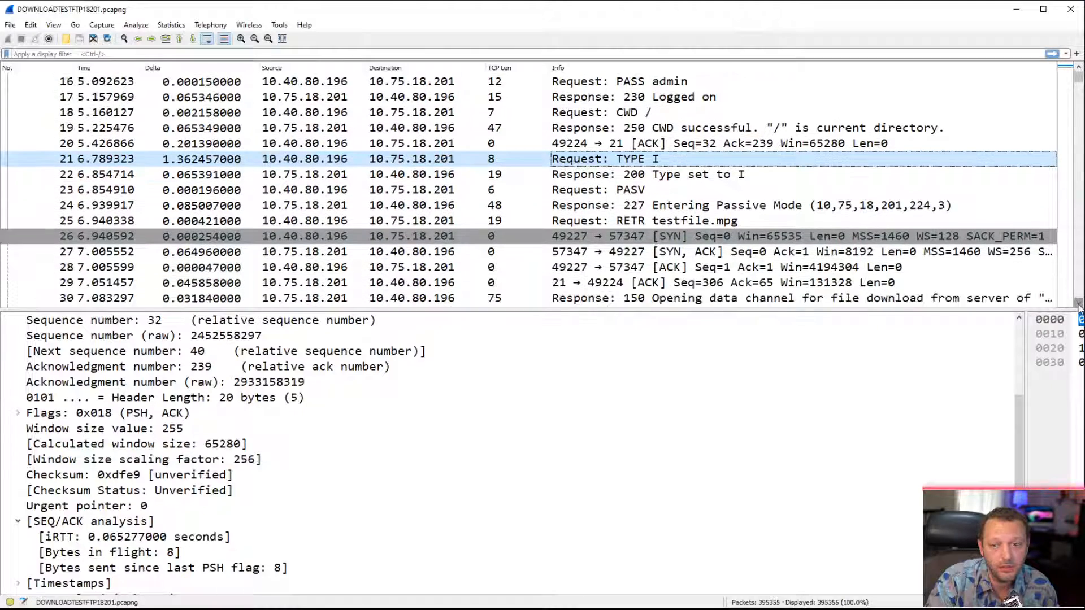
{"action": "left_click", "coordinate": [1079, 304]}
{"action": "left_click", "coordinate": [1079, 304]}
{"action": "left_click", "coordinate": [1079, 304]}
{"action": "left_click", "coordinate": [1079, 305]}
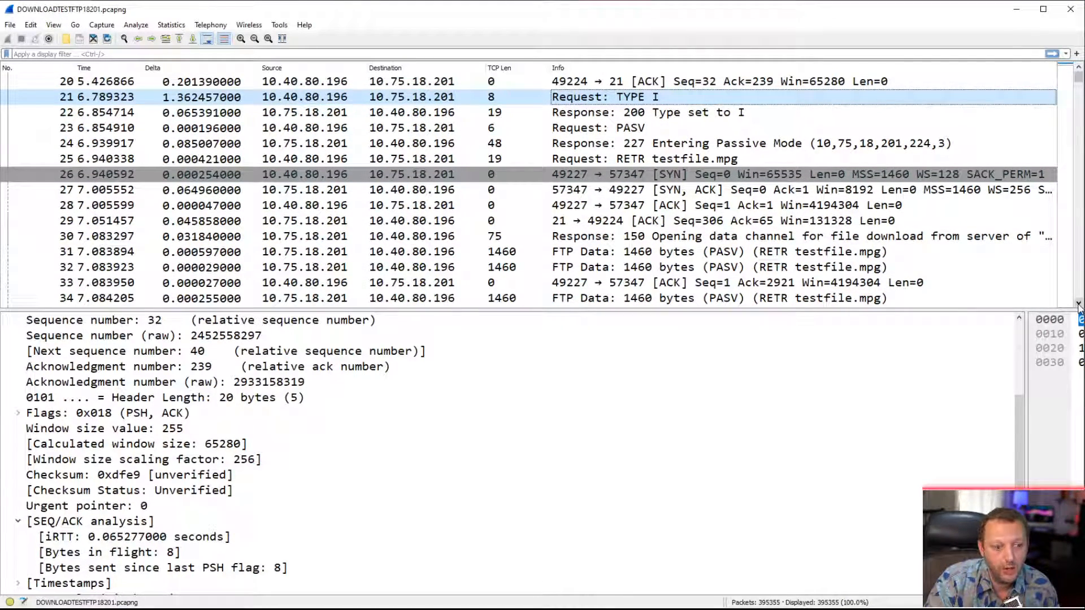
{"action": "left_click", "coordinate": [1079, 304]}
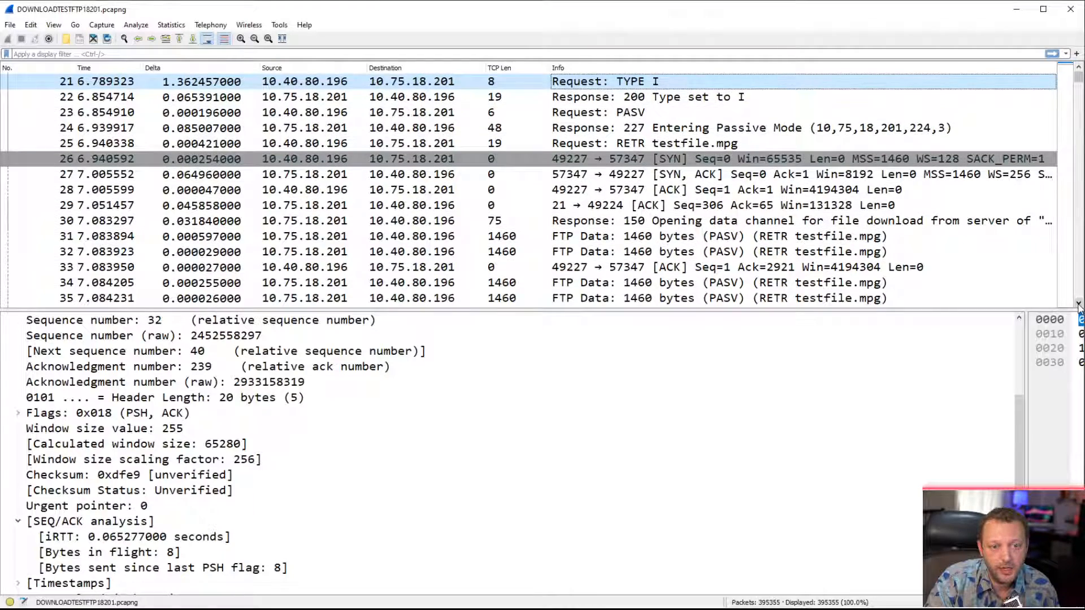
Inspect the PASV request, the Entering Passive Mode response and the RETR testfile.mpg request in packets 23 to 25
{"action": "left_click", "coordinate": [1079, 69]}
{"action": "left_click", "coordinate": [1079, 68]}
{"action": "left_click", "coordinate": [1079, 69]}
{"action": "double_click", "coordinate": [1079, 69]}
{"action": "left_click", "coordinate": [1079, 69]}
{"action": "left_click", "coordinate": [1079, 69]}
{"action": "left_click", "coordinate": [1079, 69]}
{"action": "left_click", "coordinate": [1079, 69]}
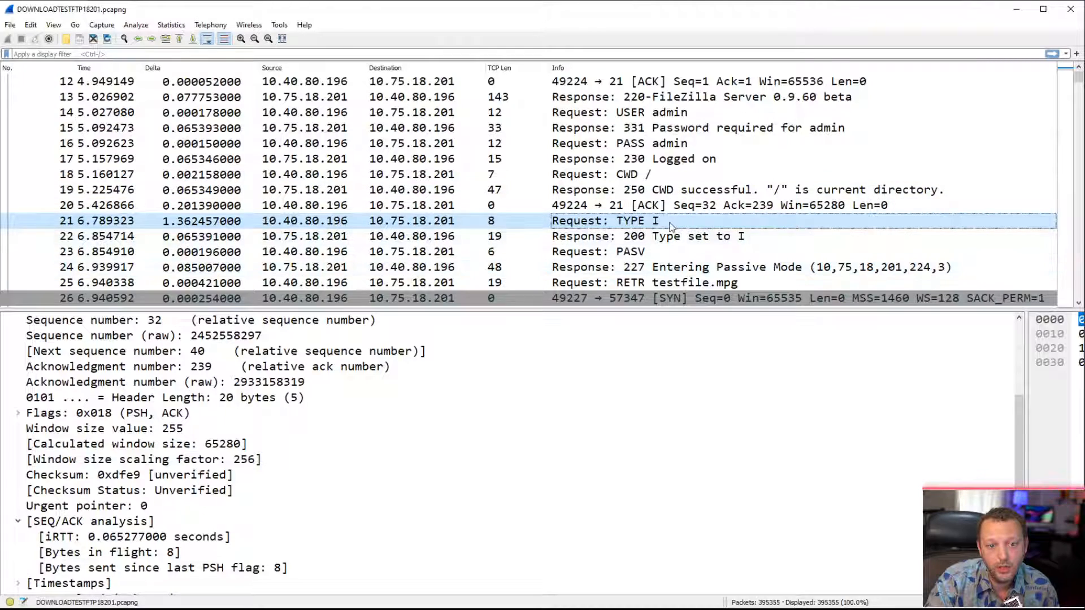
{"action": "left_click", "coordinate": [706, 252]}
{"action": "left_click", "coordinate": [735, 268]}
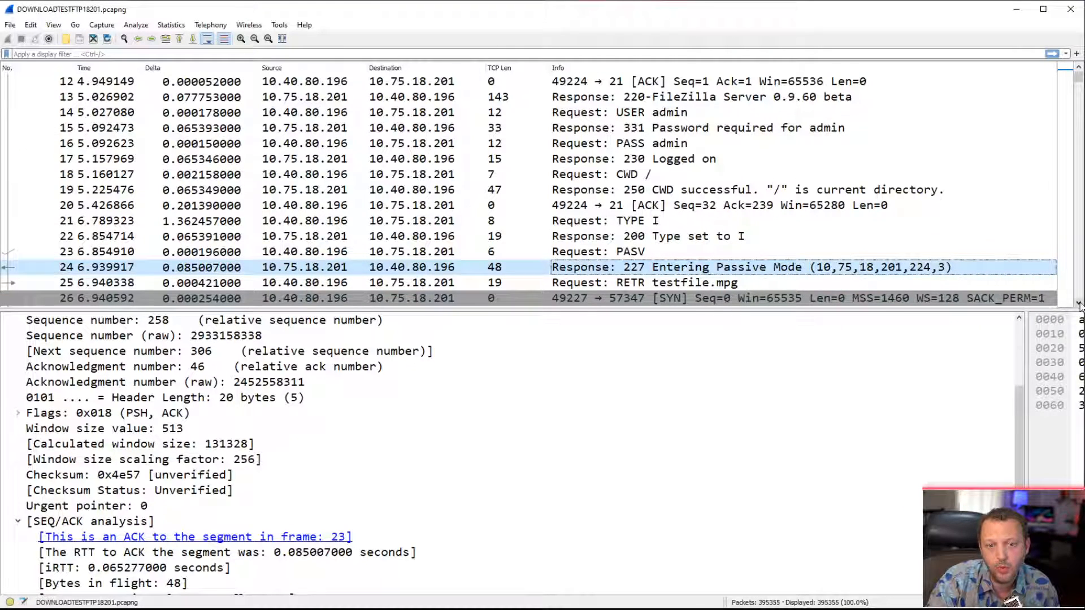
{"action": "scroll", "coordinate": [1080, 306], "scroll_direction": "down", "scroll_amount": 1}
{"action": "left_click", "coordinate": [682, 238]}
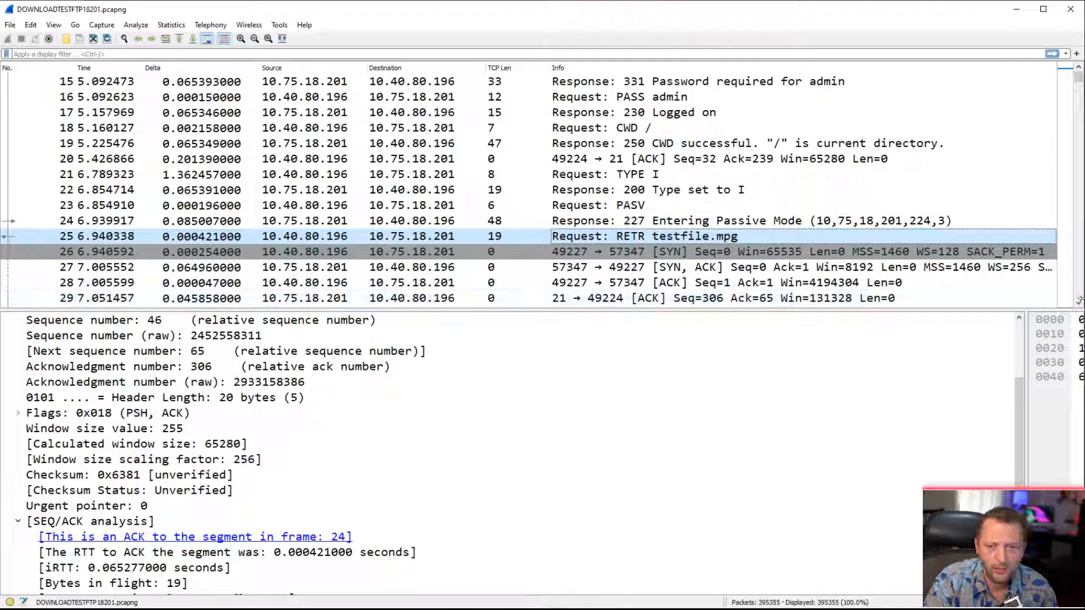
Select packet 27, the SYN, ACK of the data connection on port 57347, and inspect its delta time
{"action": "left_click", "coordinate": [1078, 305]}
{"action": "left_click", "coordinate": [1078, 305]}
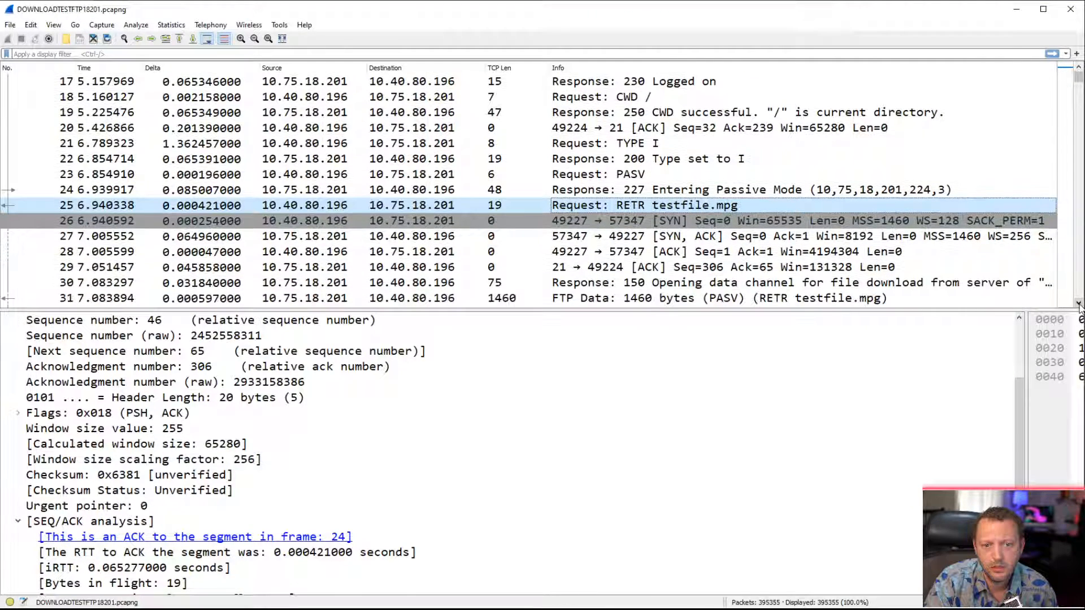
{"action": "left_click", "coordinate": [1078, 306]}
{"action": "left_click", "coordinate": [1078, 305]}
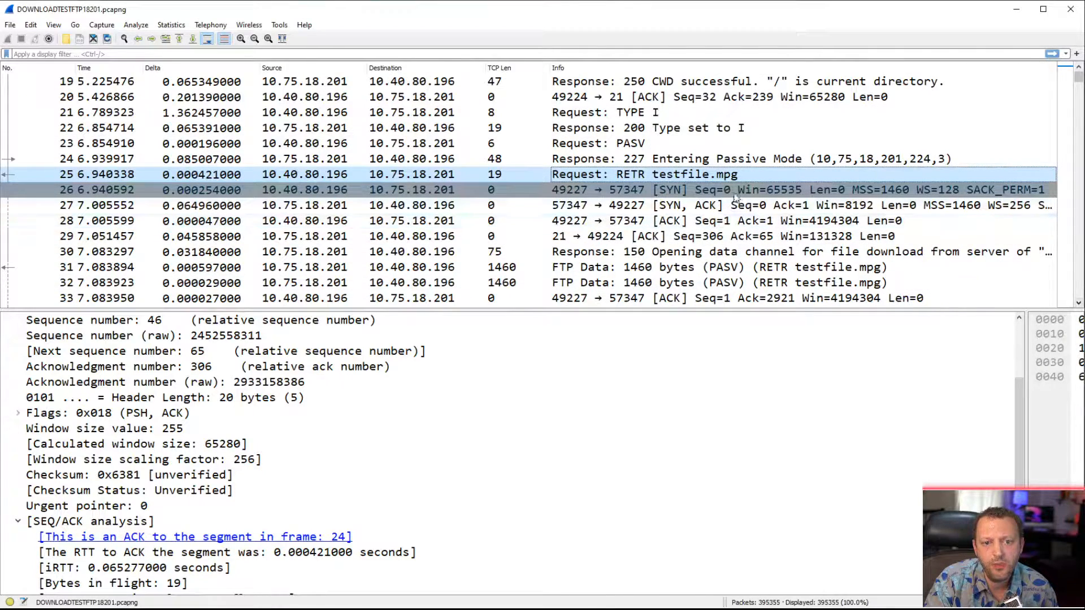
{"action": "left_click", "coordinate": [199, 207]}
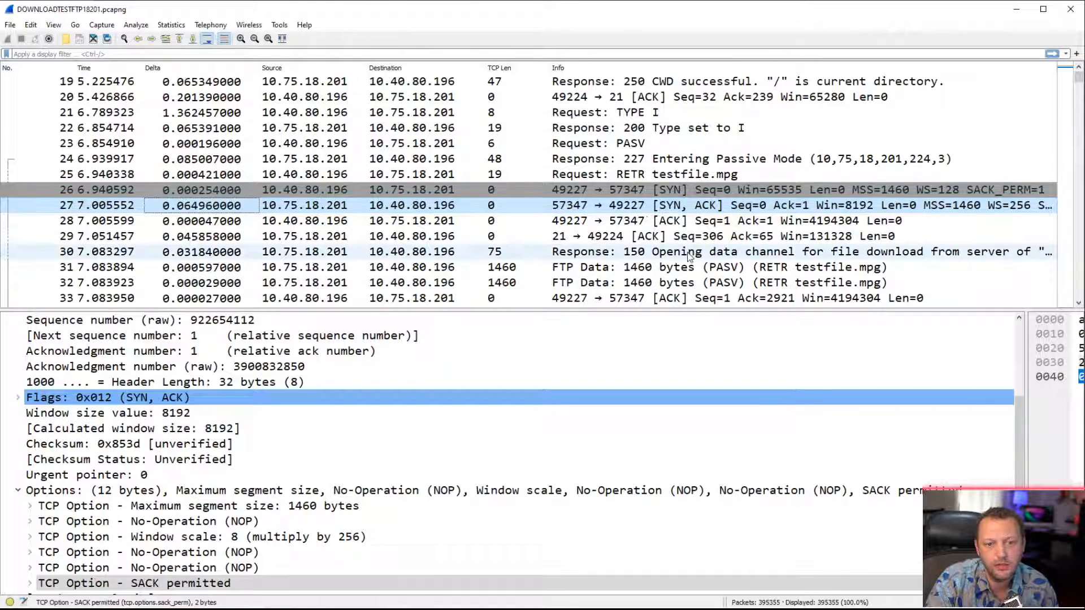
Examine the testfile.mpg data packets and their acknowledgements from packet 26 to about packet 2300, checking for TCP problems
{"action": "scroll", "coordinate": [1080, 306], "scroll_direction": "down", "scroll_amount": 7}
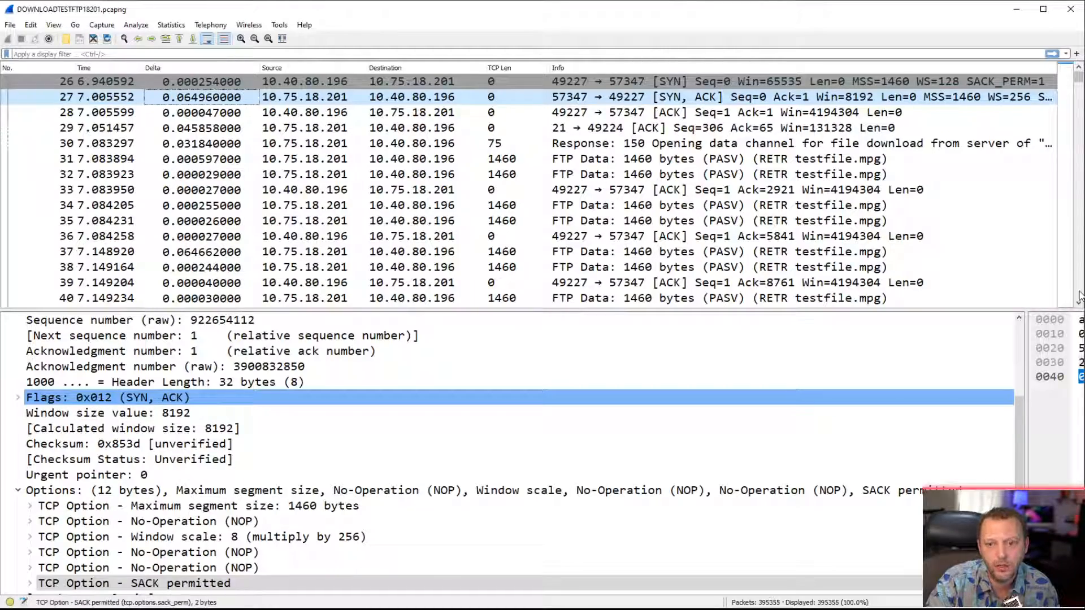
{"action": "scroll", "coordinate": [1079, 294], "scroll_direction": "down", "scroll_amount": 20}
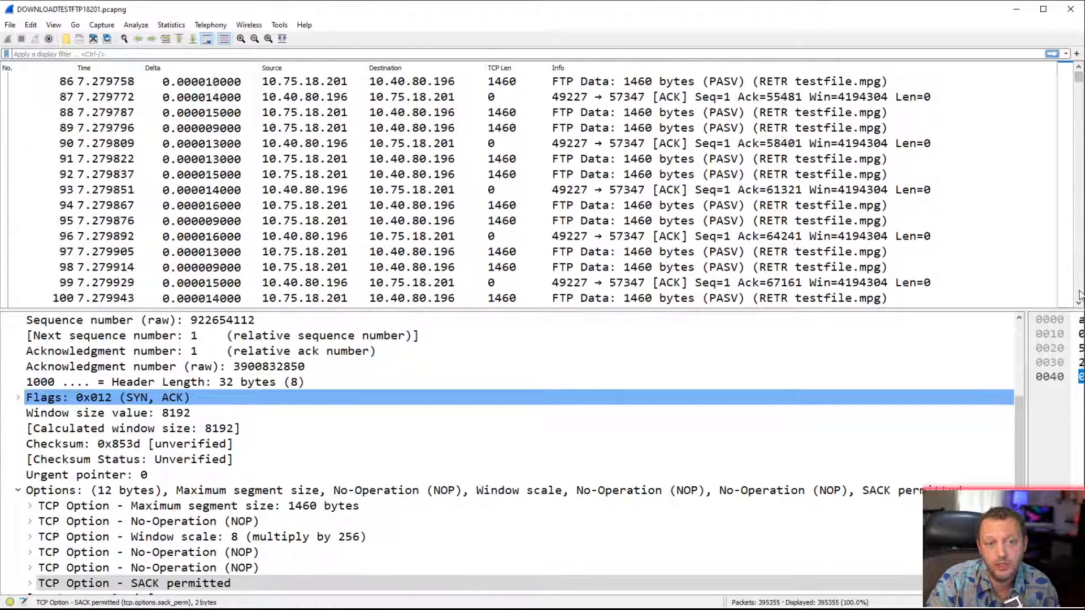
{"action": "scroll", "coordinate": [1079, 294], "scroll_direction": "down", "scroll_amount": 7}
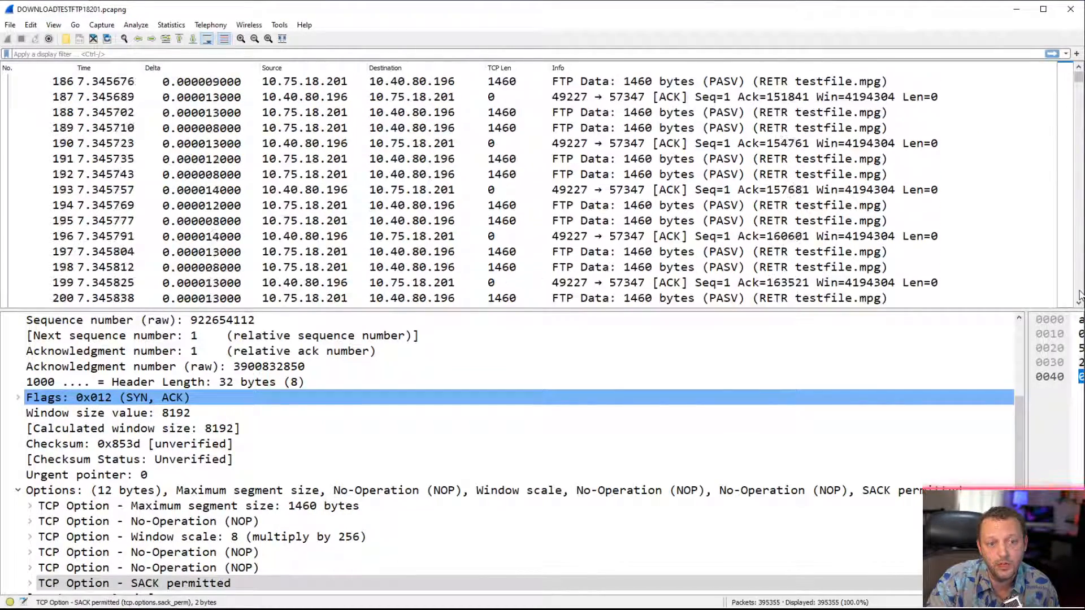
{"action": "scroll", "coordinate": [1080, 295], "scroll_direction": "down", "scroll_amount": 7}
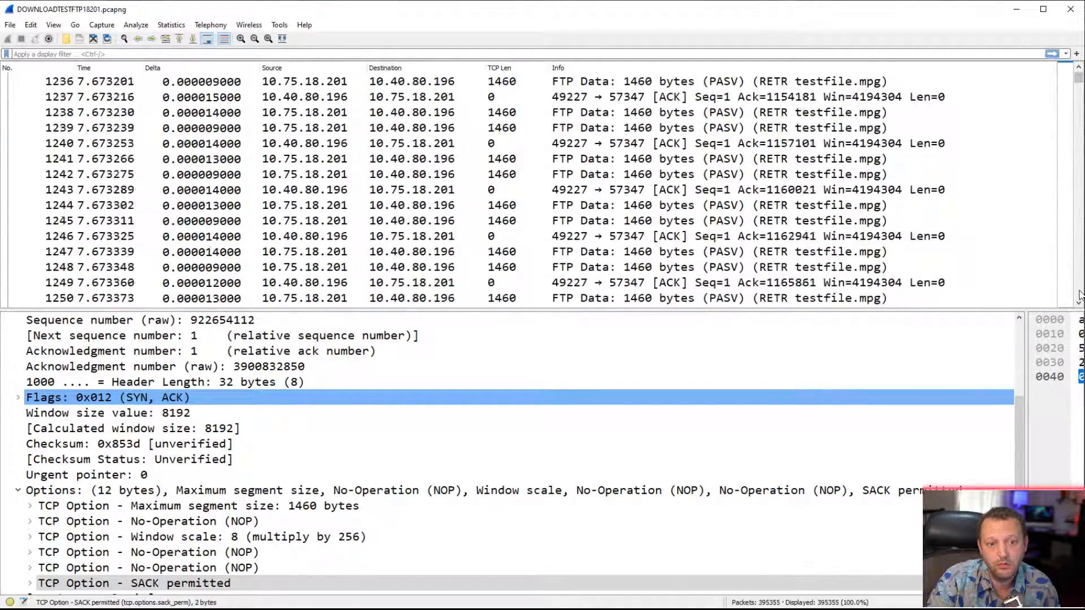
{"action": "scroll", "coordinate": [1073, 226], "scroll_direction": "down", "scroll_amount": 8}
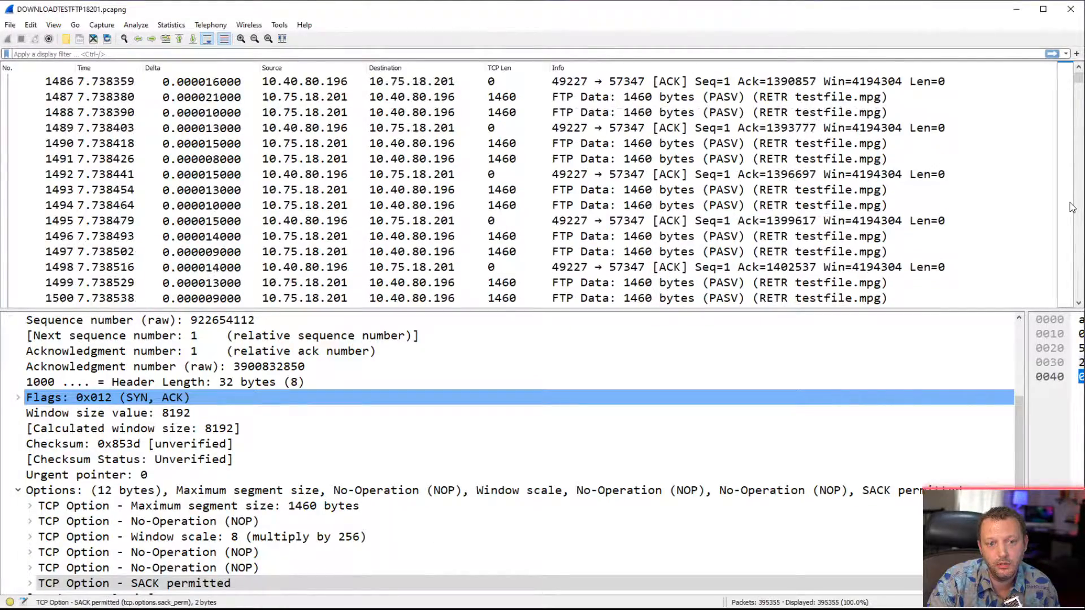
{"action": "scroll", "coordinate": [1072, 207], "scroll_direction": "down", "scroll_amount": 20}
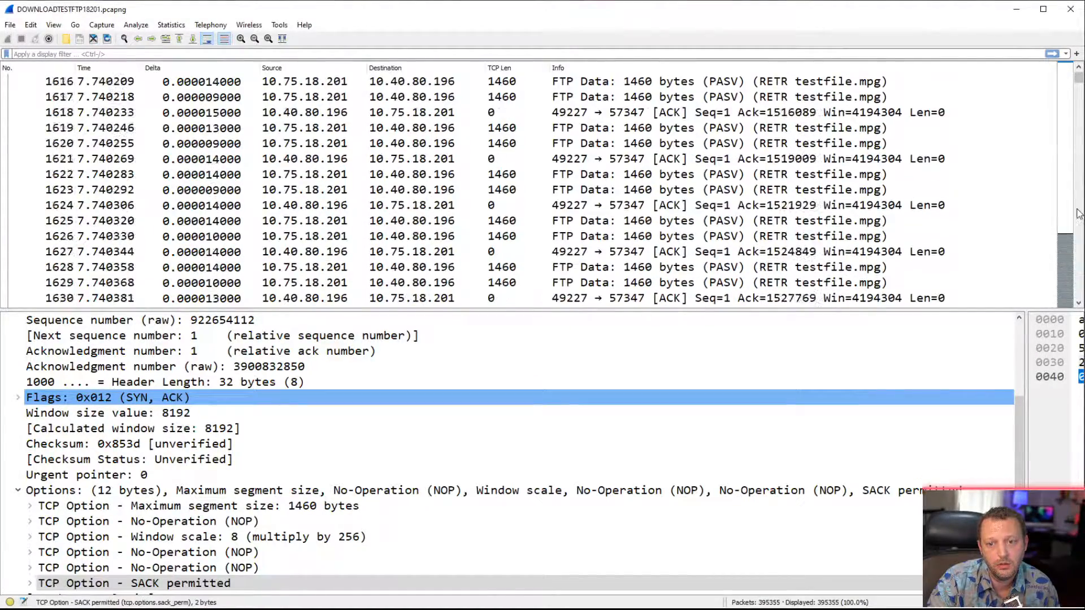
{"action": "scroll", "coordinate": [1079, 214], "scroll_direction": "down", "scroll_amount": 20}
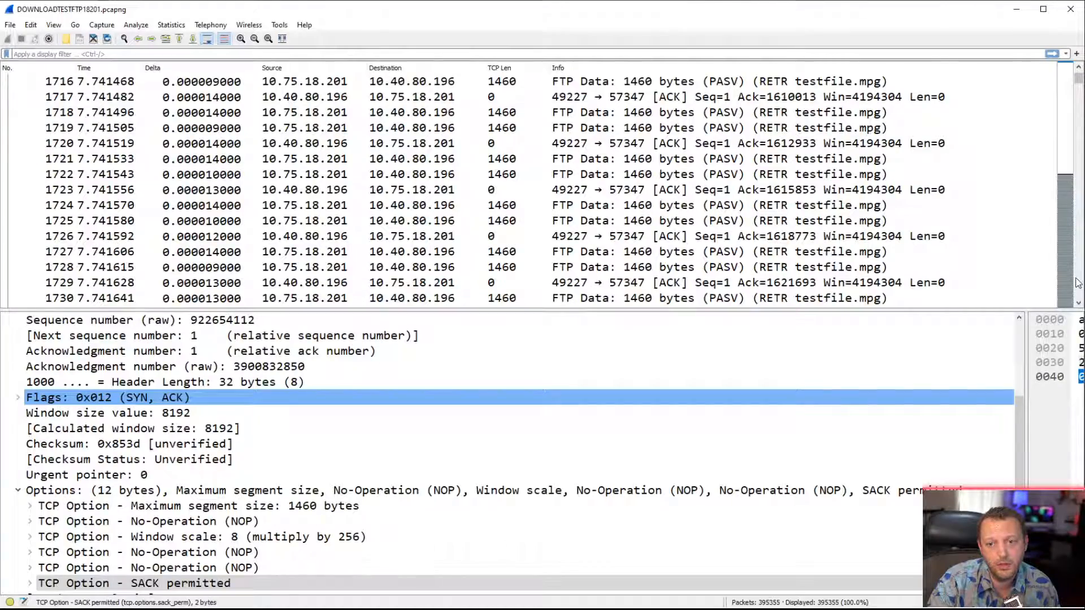
{"action": "scroll", "coordinate": [1078, 282], "scroll_direction": "down", "scroll_amount": 20}
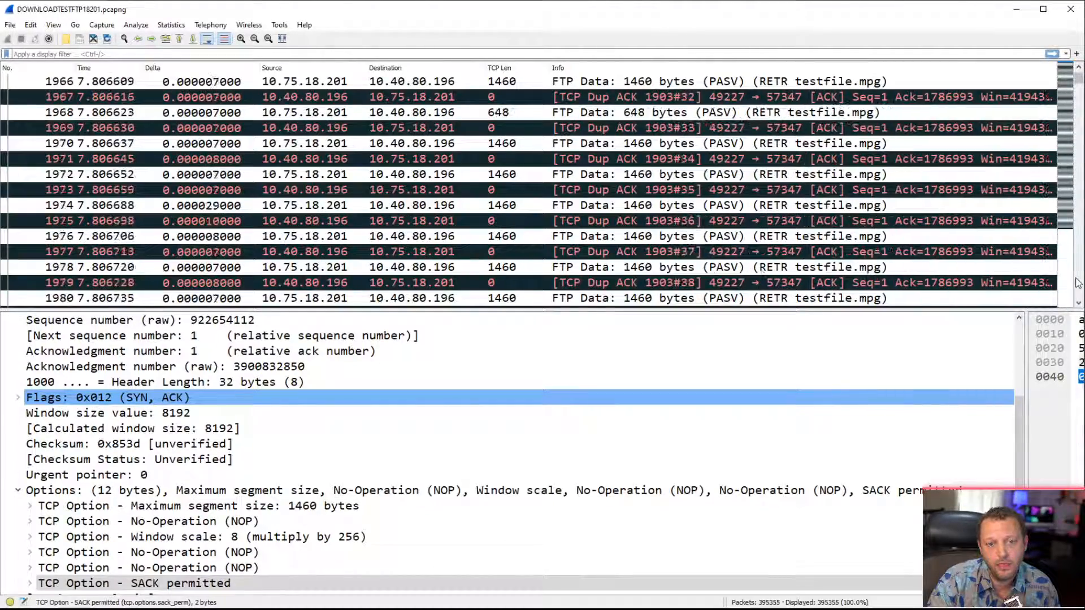
{"action": "scroll", "coordinate": [1079, 283], "scroll_direction": "down", "scroll_amount": 20}
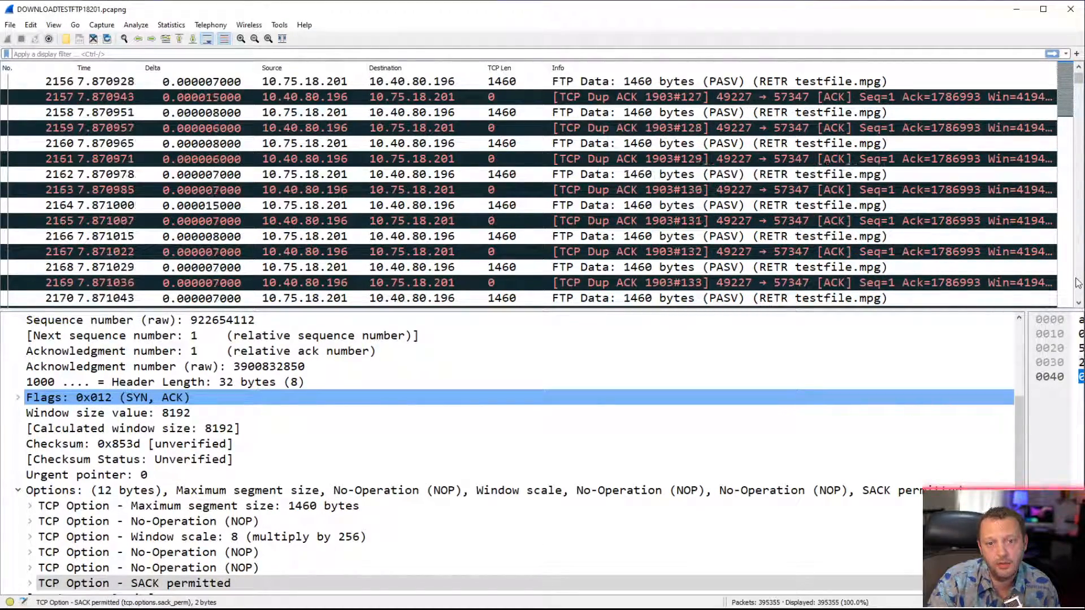
{"action": "scroll", "coordinate": [1078, 283], "scroll_direction": "down", "scroll_amount": 20}
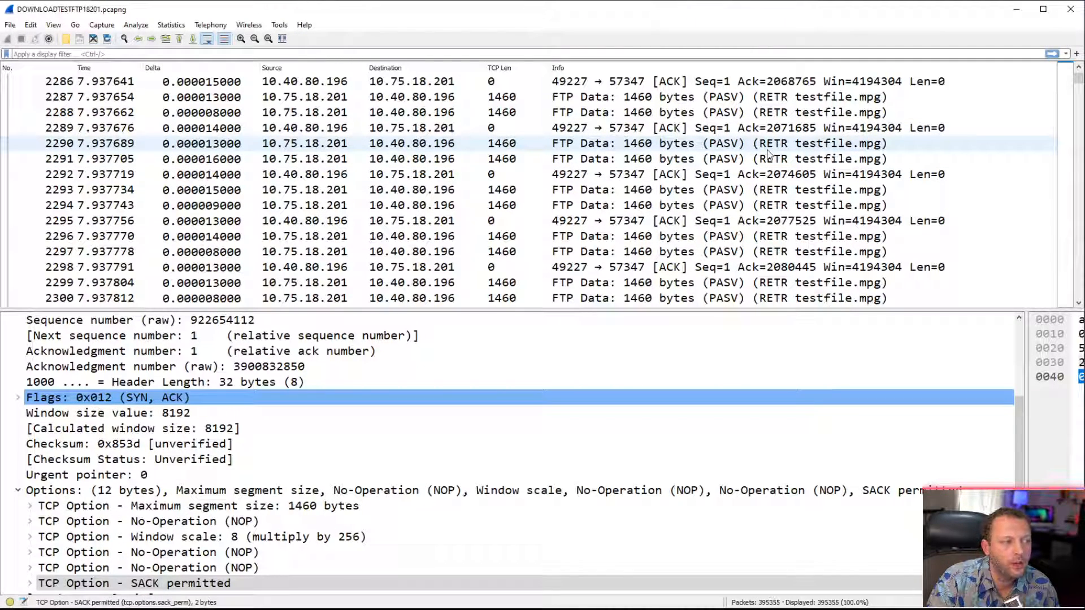
Step through packets 2290 to 2296 to compare the FTP data segments with the acknowledgements between them
{"action": "left_click", "coordinate": [546, 146]}
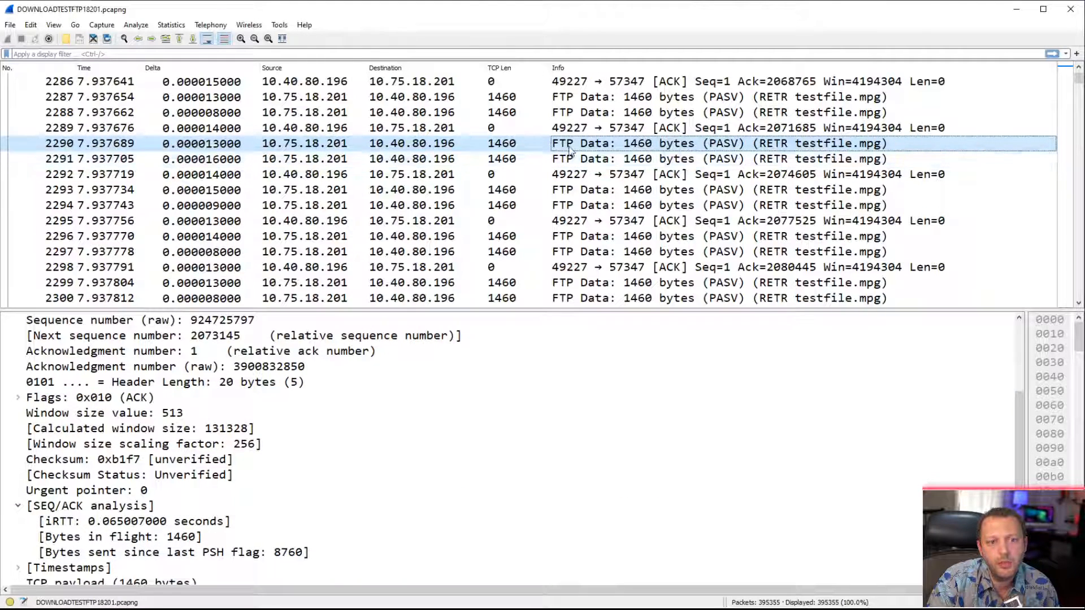
{"action": "left_click", "coordinate": [508, 160]}
{"action": "left_click", "coordinate": [507, 176]}
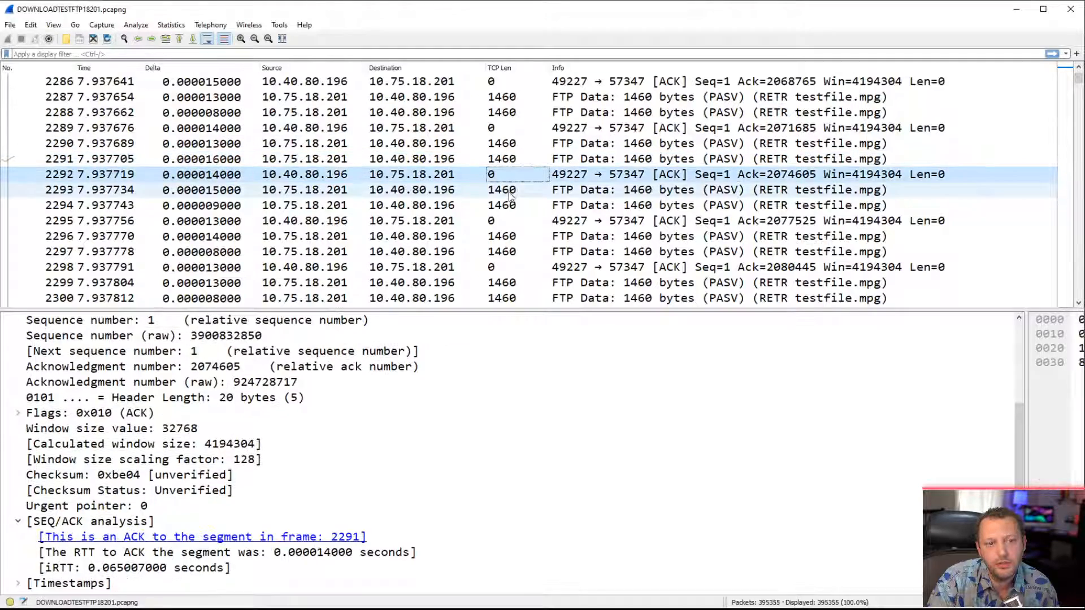
{"action": "left_click", "coordinate": [509, 191]}
{"action": "left_click", "coordinate": [510, 206]}
{"action": "left_click", "coordinate": [508, 222]}
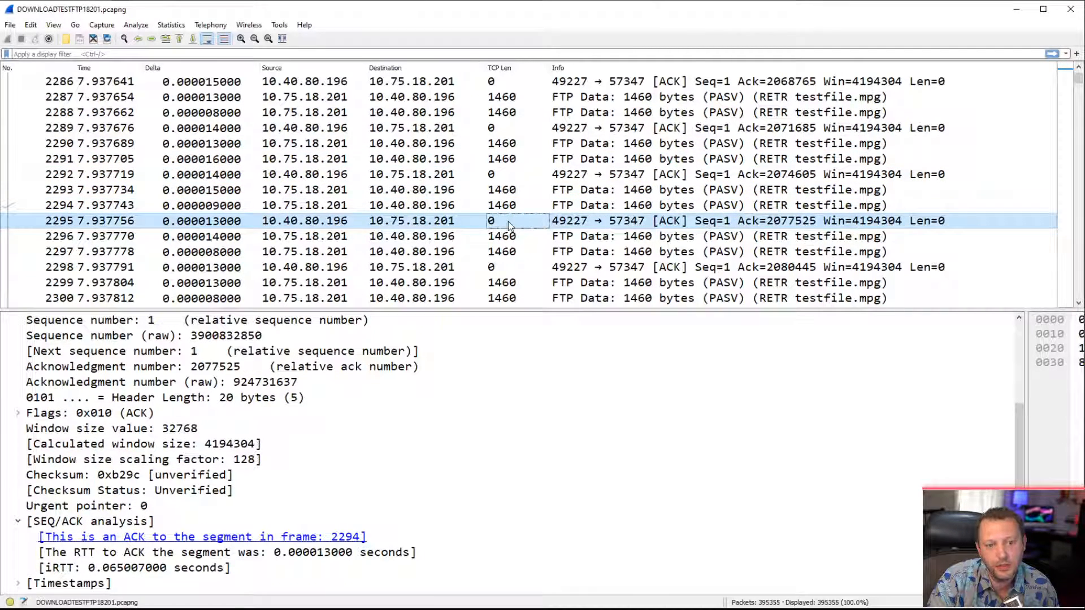
{"action": "left_click", "coordinate": [1079, 304]}
{"action": "left_click", "coordinate": [1079, 304]}
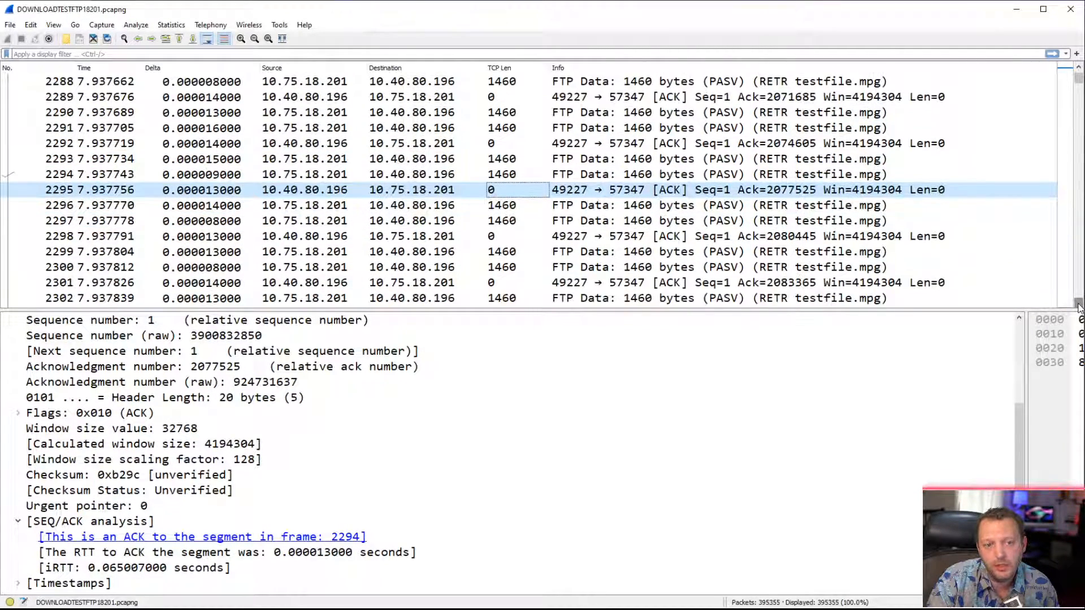
{"action": "left_click", "coordinate": [594, 208]}
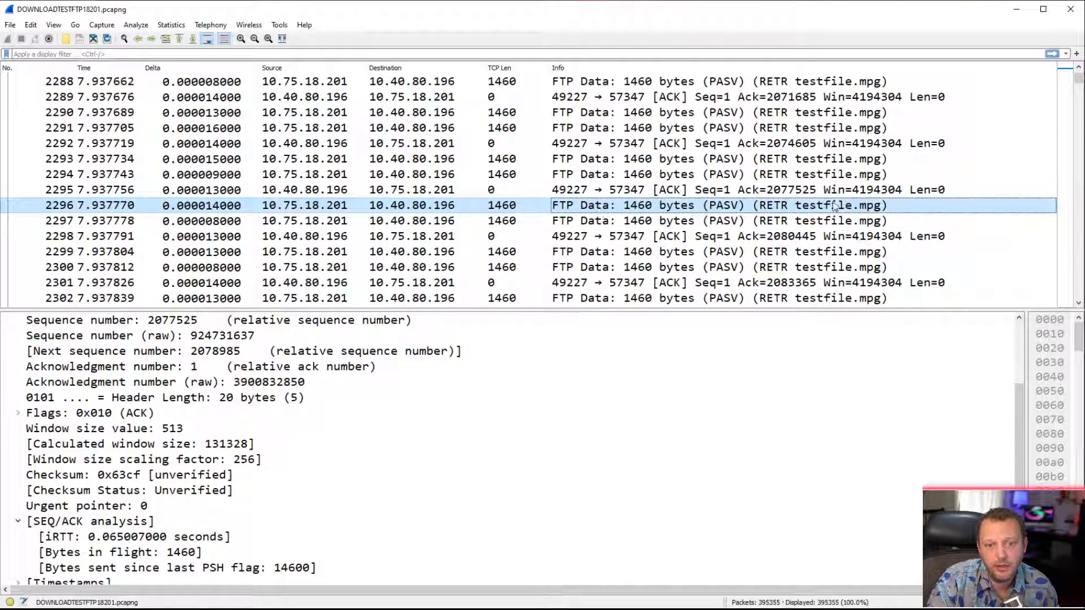
Step through packets 2297 to 2301, comparing each pair of 1460-byte FTP data segments with the acknowledgement that follows
{"action": "left_click", "coordinate": [509, 221]}
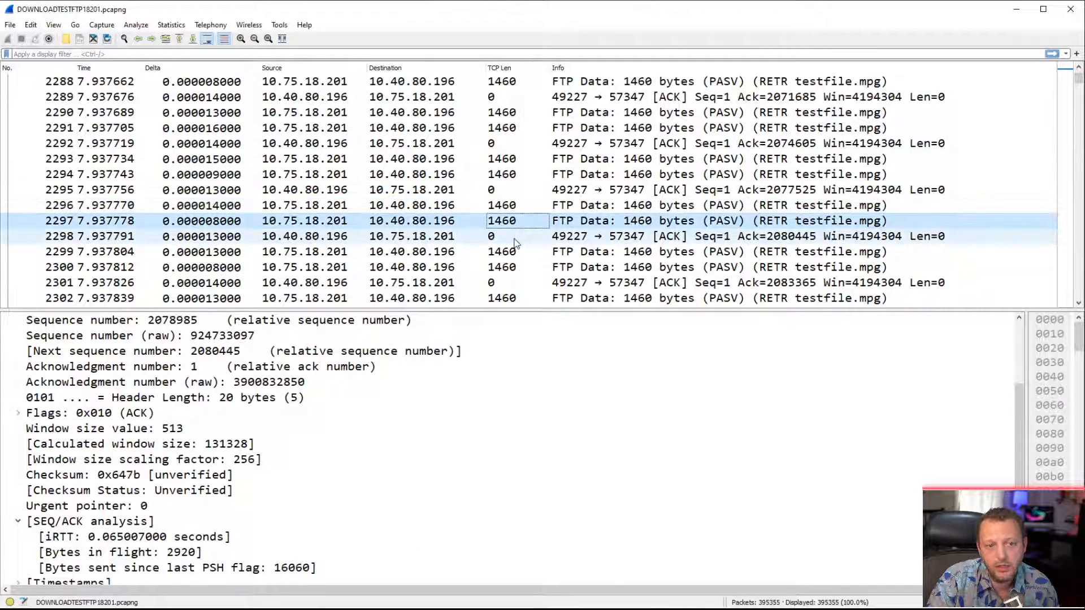
{"action": "left_click", "coordinate": [514, 238]}
{"action": "left_click", "coordinate": [523, 252]}
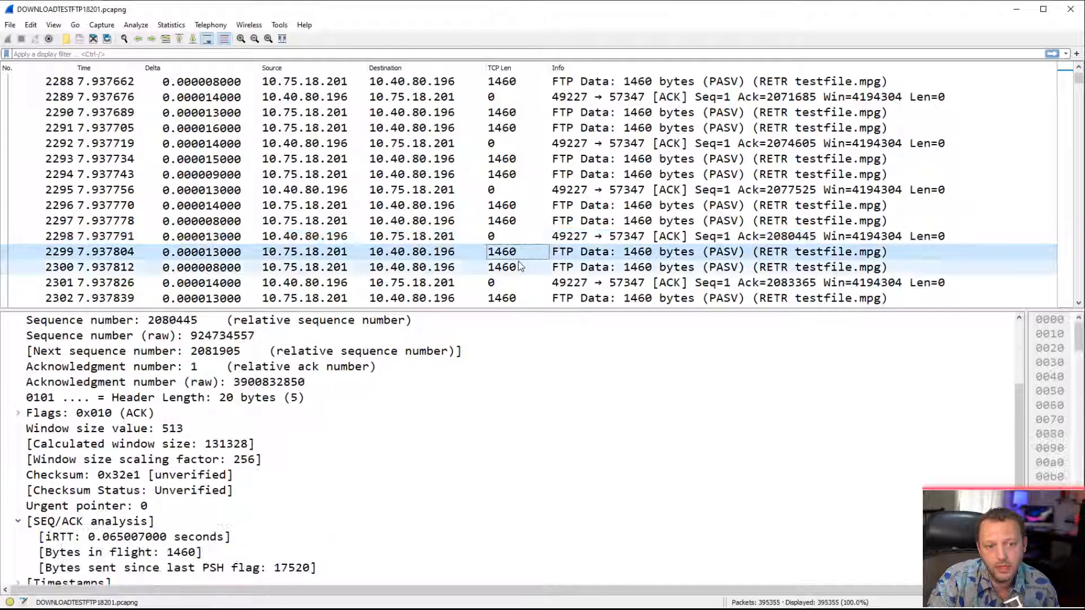
{"action": "left_click", "coordinate": [525, 267]}
{"action": "left_click", "coordinate": [527, 284]}
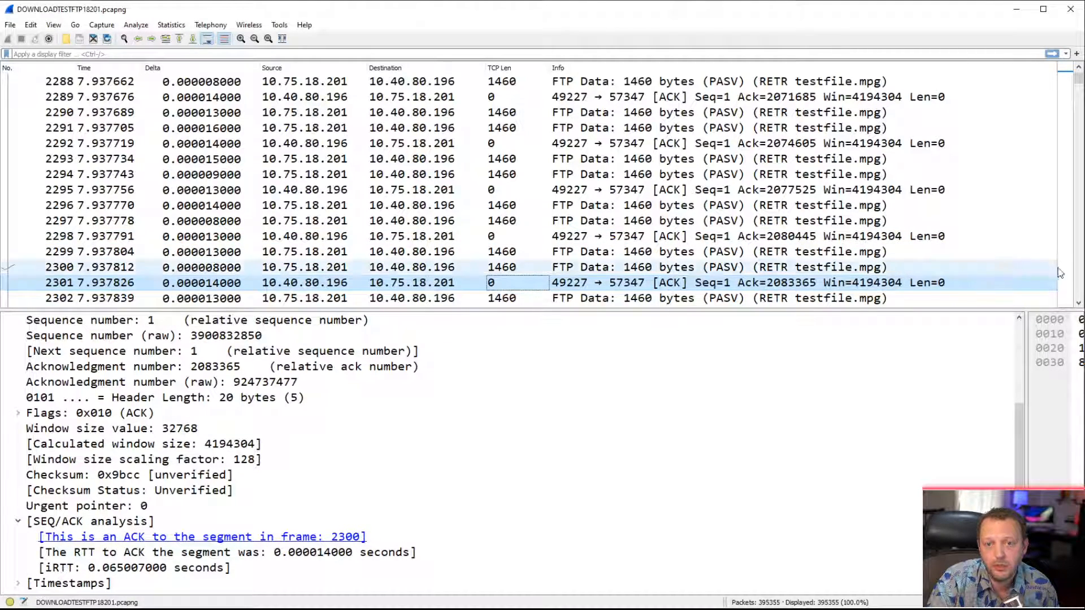
Examine the testfile.mpg data and acknowledgement pattern from packet 2302 to about packet 2366
{"action": "left_click", "coordinate": [1079, 304]}
{"action": "left_click", "coordinate": [1079, 304]}
{"action": "left_click", "coordinate": [1079, 303]}
{"action": "left_click", "coordinate": [1079, 304]}
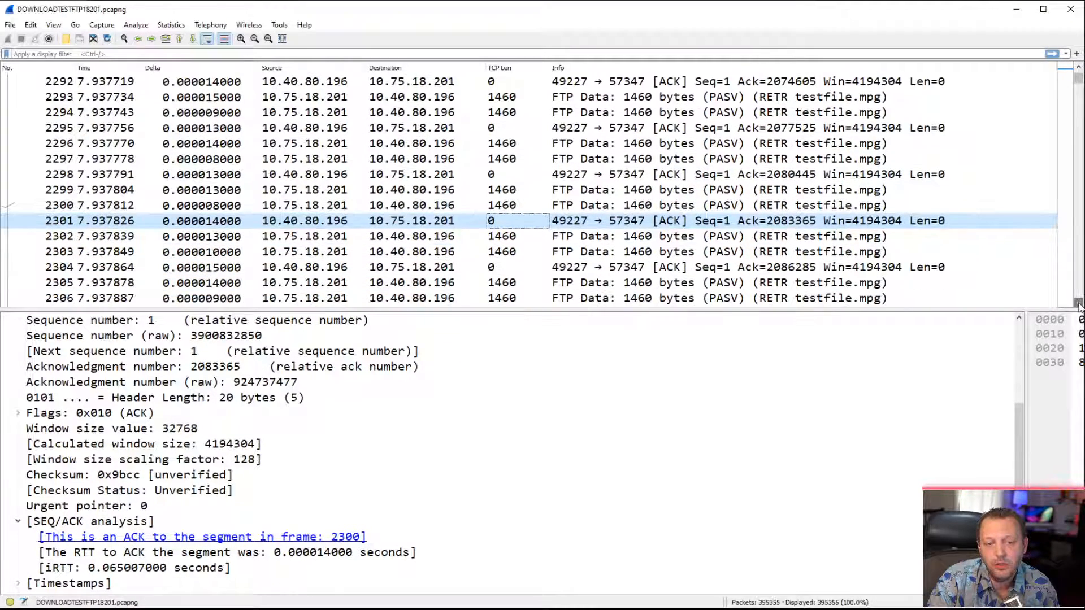
{"action": "left_click", "coordinate": [1079, 304]}
{"action": "left_click", "coordinate": [1079, 304]}
{"action": "left_click", "coordinate": [1079, 304]}
{"action": "left_click", "coordinate": [1079, 303]}
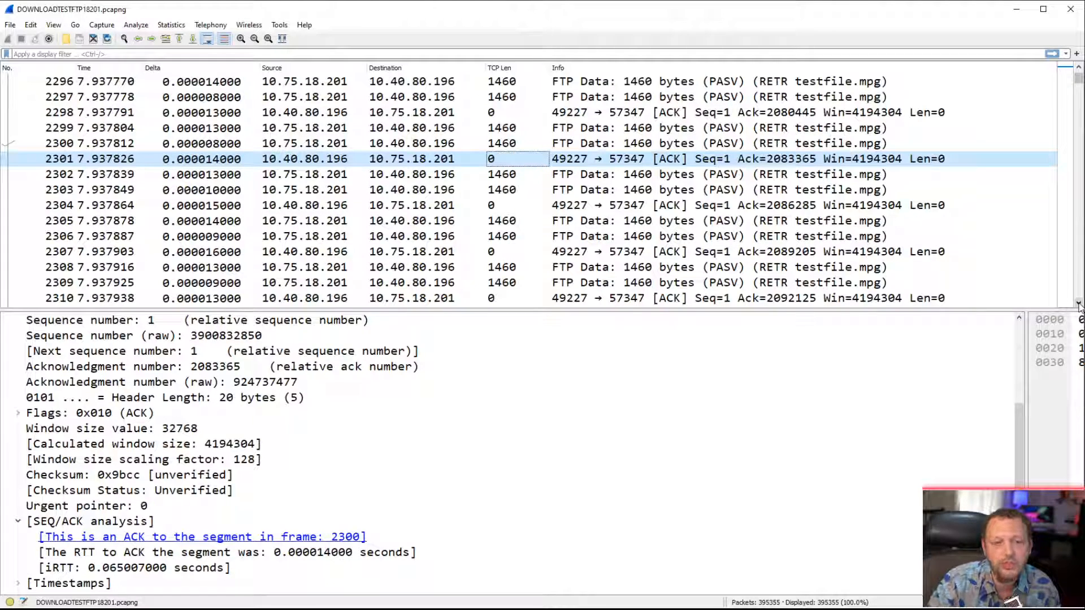
{"action": "left_click_drag", "start_coordinate": [1080, 305], "coordinate": [1080, 305]}
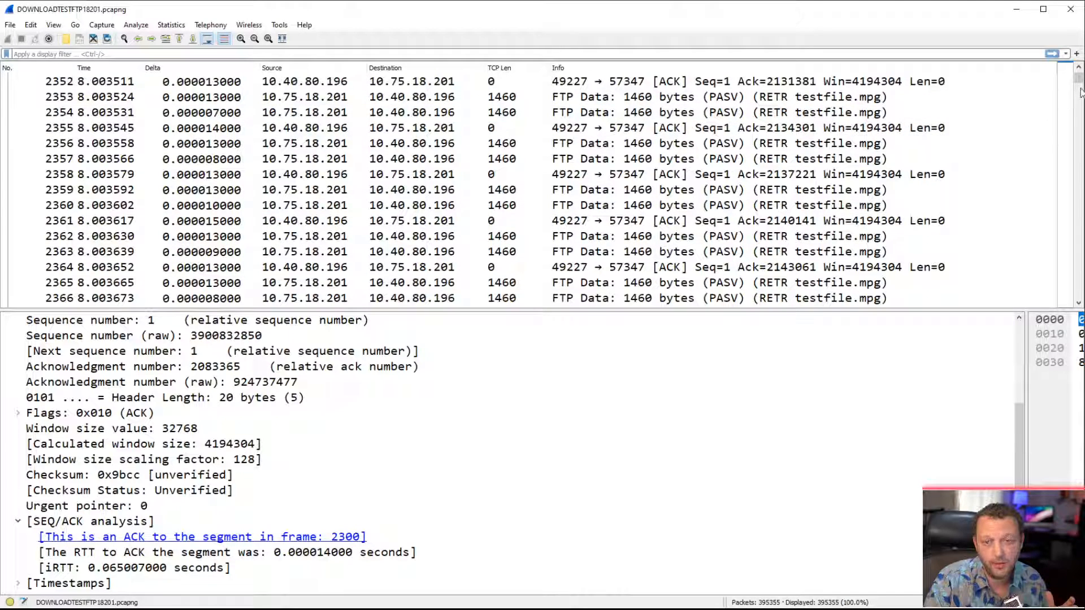
Return to the beginning of the capture and select packet 30, the 150 Opening data channel response
{"action": "left_click_drag", "start_coordinate": [1079, 79], "coordinate": [1079, 72]}
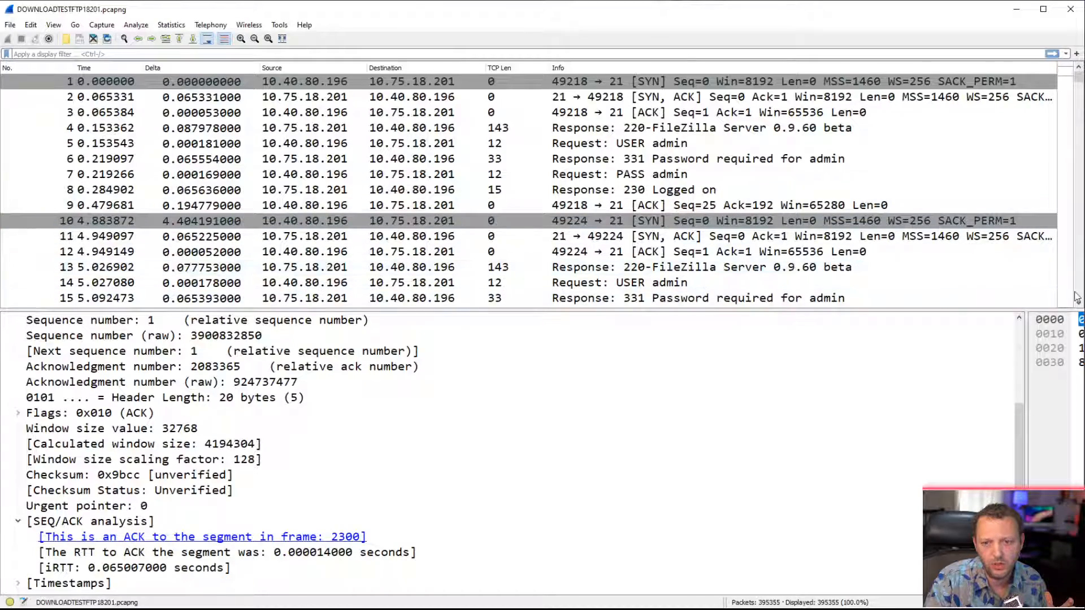
{"action": "left_click_drag", "start_coordinate": [1079, 304], "coordinate": [1081, 306]}
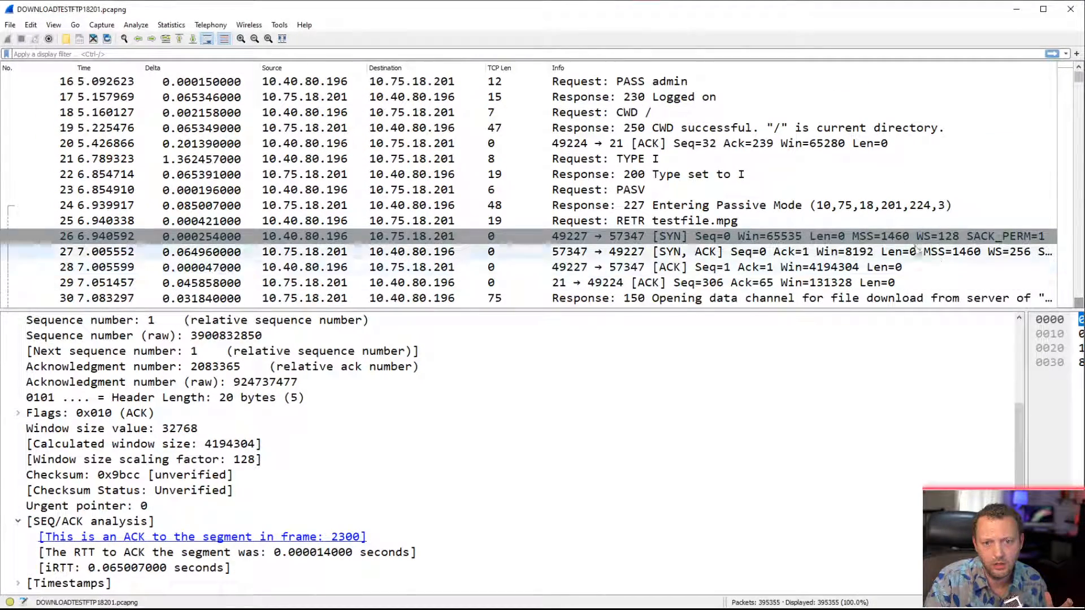
{"action": "left_click", "coordinate": [864, 300]}
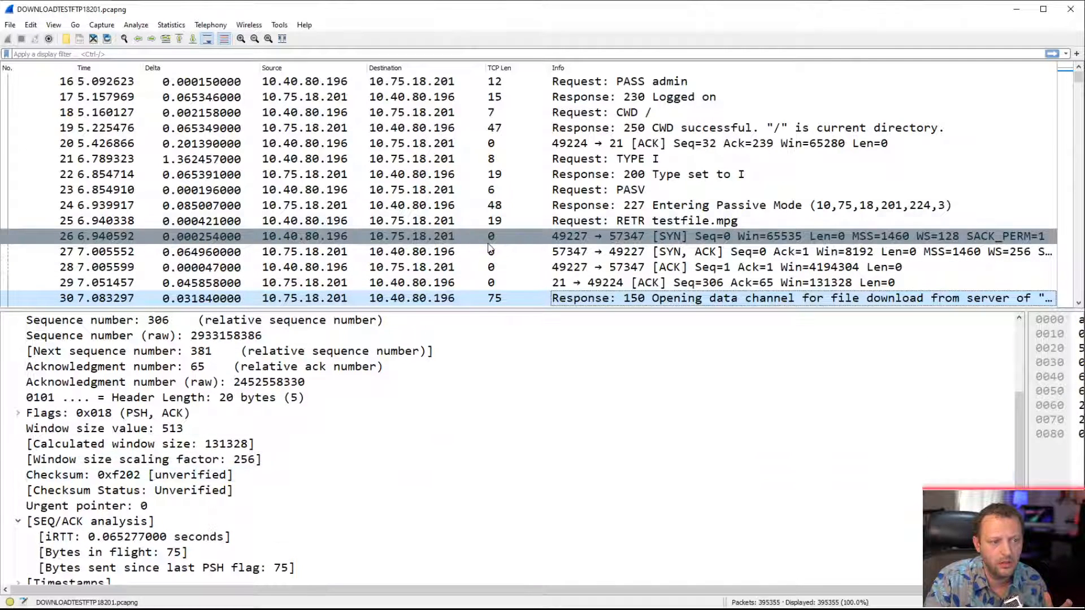
Review the capture's Protocol Hierarchy statistics and close them
{"action": "left_click", "coordinate": [171, 24]}
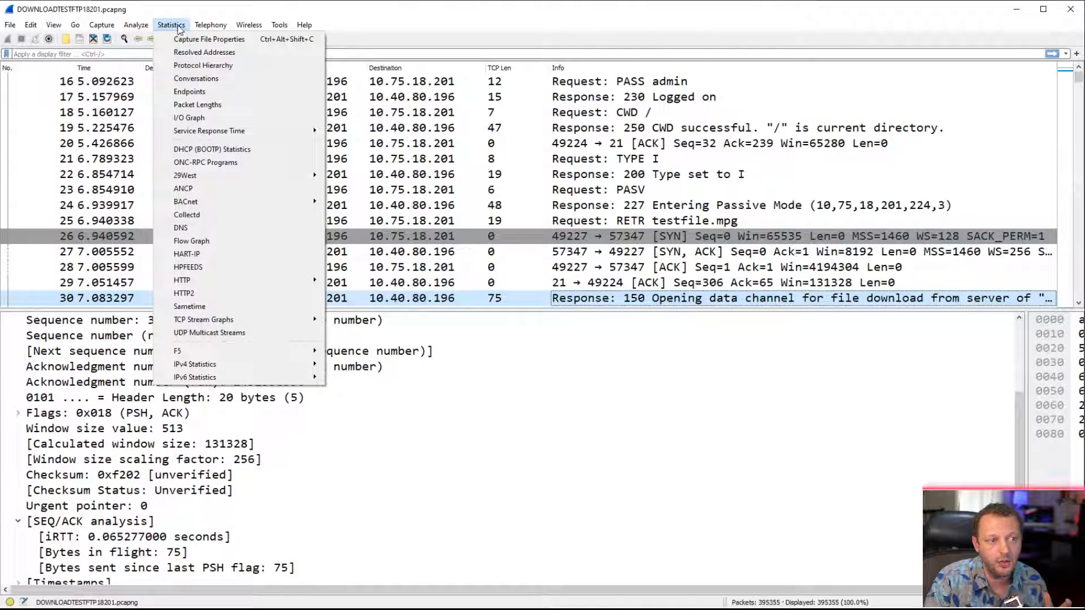
{"action": "left_click", "coordinate": [226, 69]}
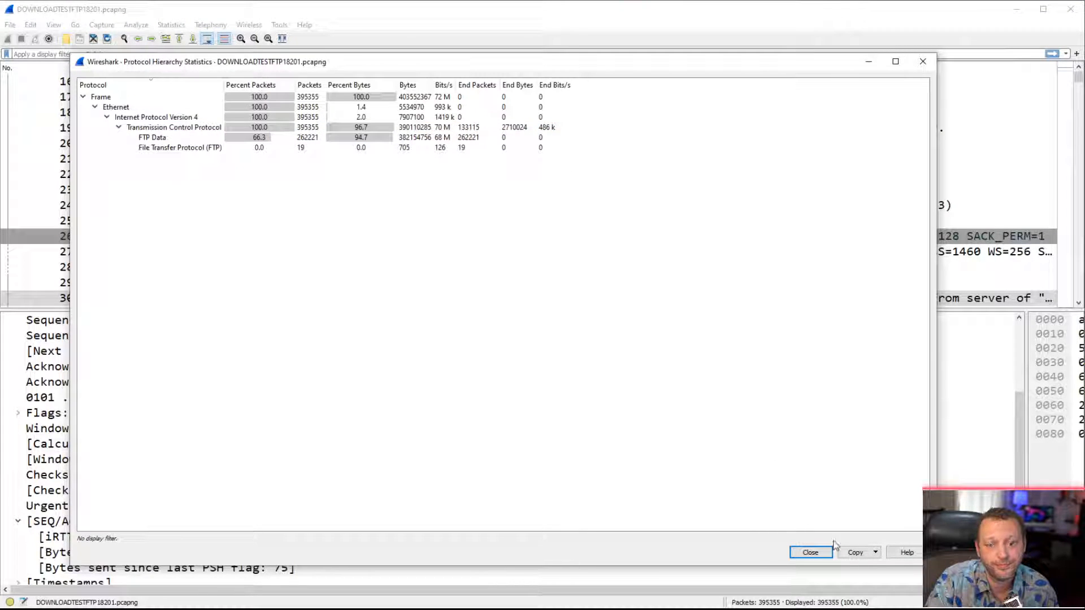
{"action": "left_click", "coordinate": [814, 553]}
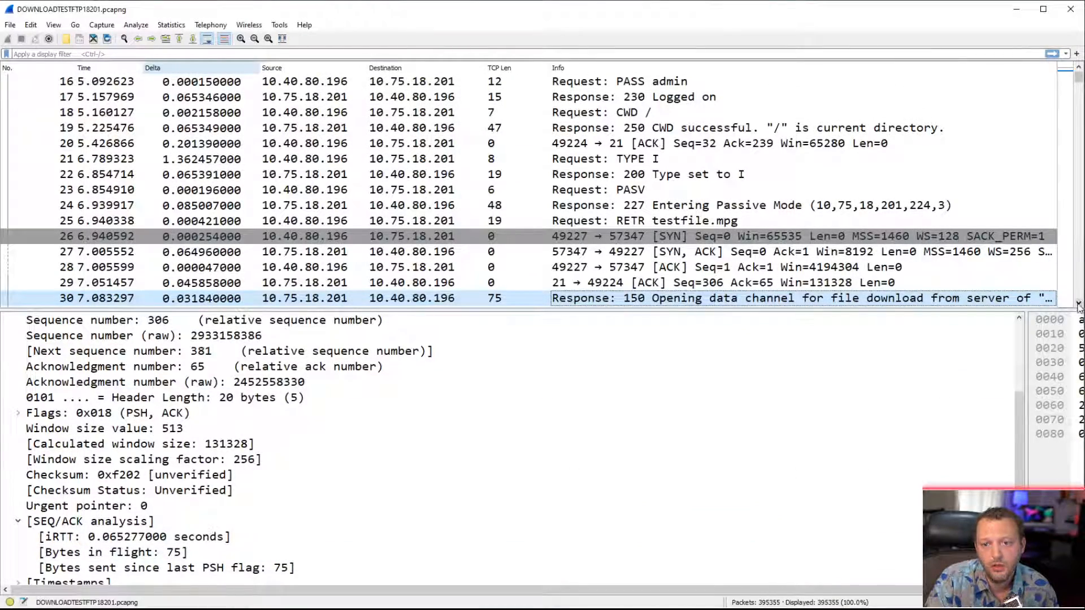
Examine the start of the testfile.mpg transfer in packets 30 to 47, checking delta times, data segments and acknowledgements
{"action": "left_click", "coordinate": [1079, 304]}
{"action": "left_click", "coordinate": [1079, 305]}
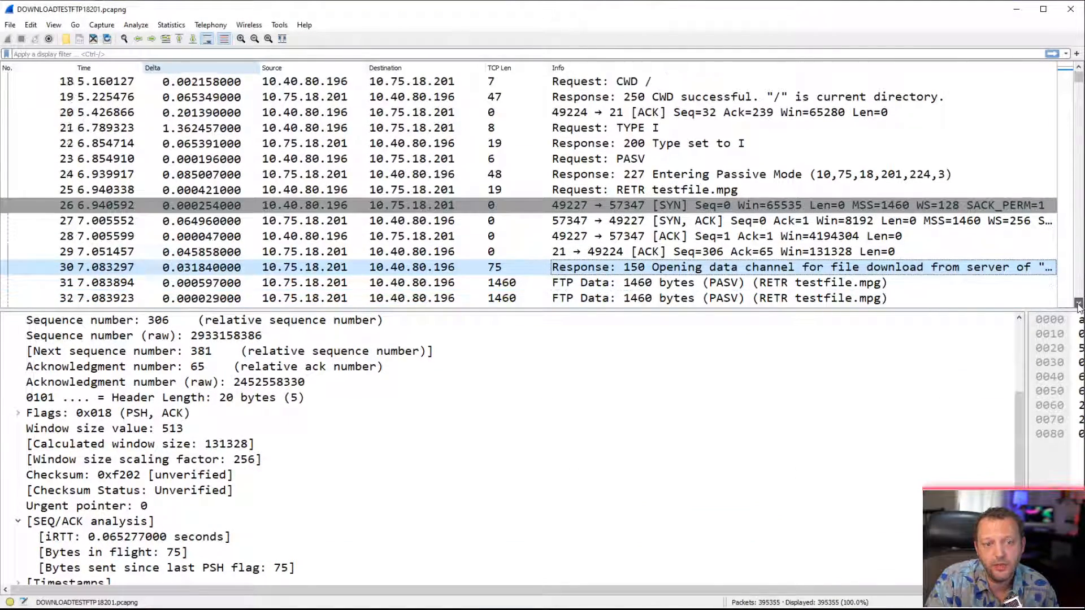
{"action": "left_click", "coordinate": [1079, 305]}
{"action": "left_click", "coordinate": [1080, 305]}
{"action": "left_click", "coordinate": [1080, 306]}
{"action": "left_click", "coordinate": [1080, 305]}
{"action": "left_click", "coordinate": [1080, 305]}
{"action": "left_click", "coordinate": [1080, 305]}
{"action": "left_click", "coordinate": [1079, 305]}
{"action": "left_click", "coordinate": [1079, 306]}
{"action": "left_click", "coordinate": [1080, 306]}
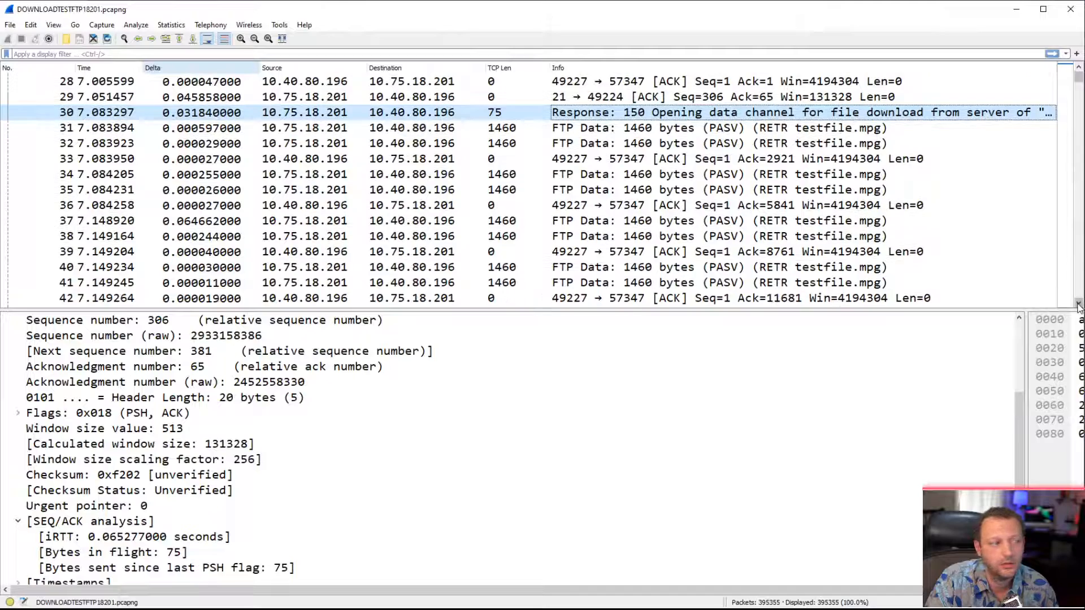
{"action": "left_click", "coordinate": [1080, 305]}
{"action": "left_click", "coordinate": [1079, 305]}
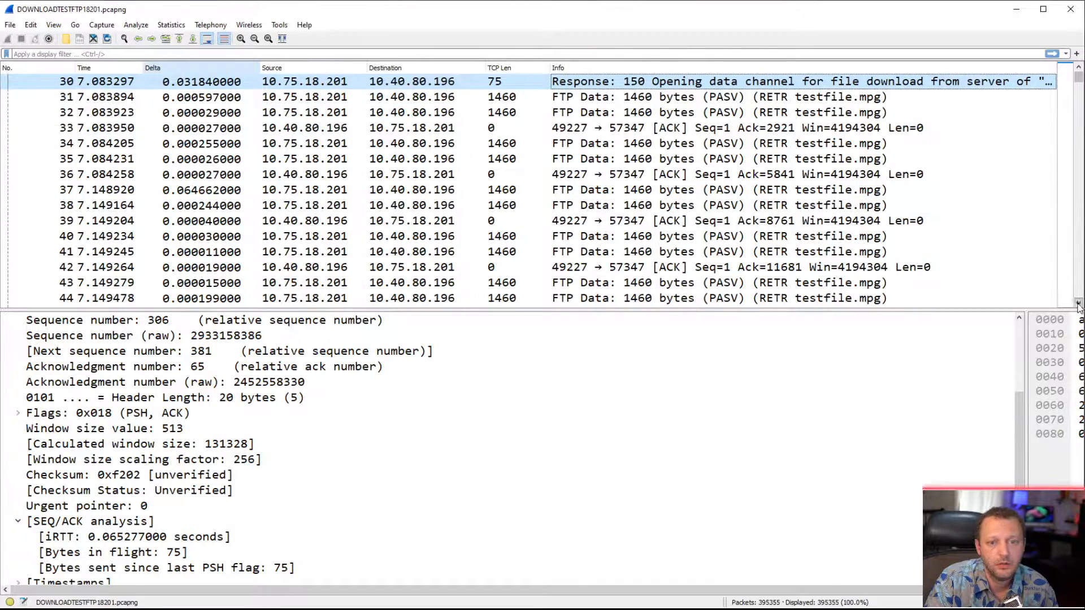
{"action": "left_click", "coordinate": [1079, 68]}
{"action": "left_click", "coordinate": [1079, 68]}
{"action": "left_click", "coordinate": [1079, 68]}
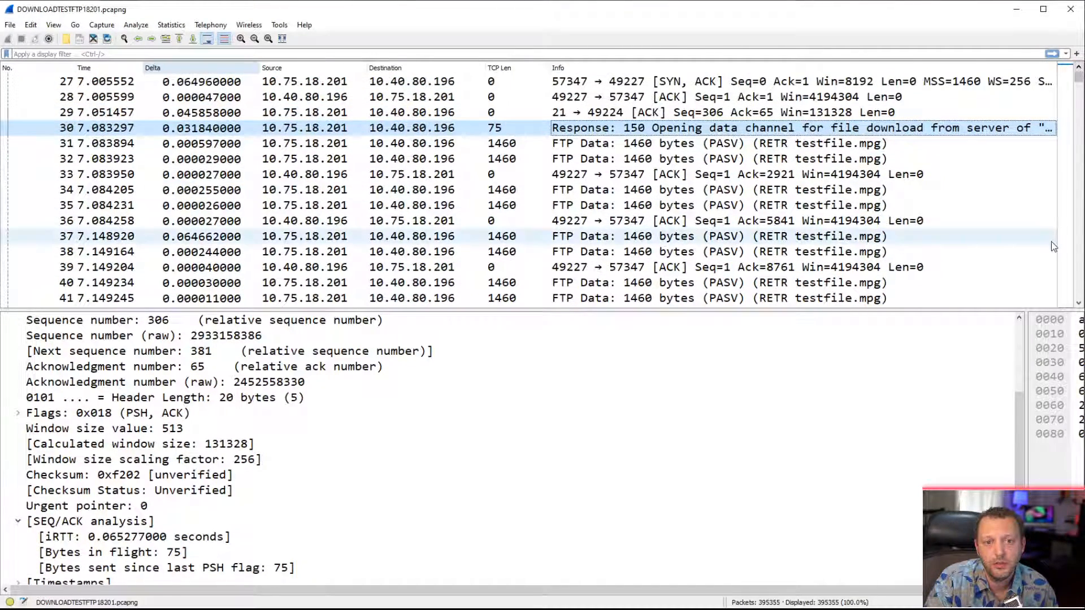
{"action": "left_click", "coordinate": [1080, 306]}
{"action": "left_click", "coordinate": [1079, 305]}
{"action": "left_click", "coordinate": [1080, 305]}
{"action": "left_click", "coordinate": [1079, 305]}
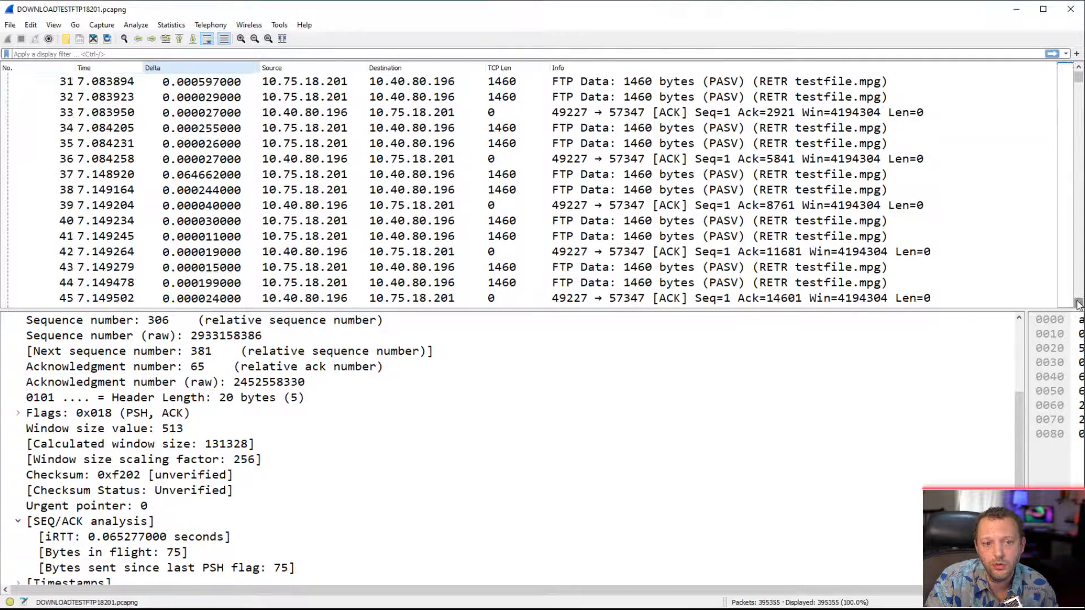
{"action": "left_click", "coordinate": [1080, 305]}
{"action": "left_click", "coordinate": [1080, 305]}
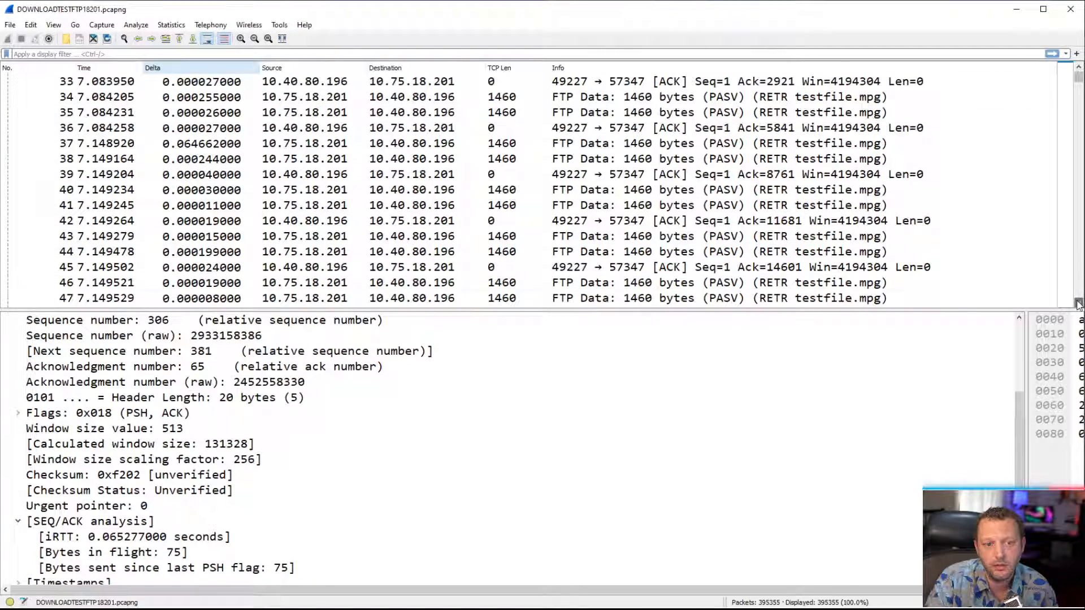
Select FTP data packet 41, open the Time Sequence (tcptrace) graph for its stream and shorten the graph window slightly
{"action": "left_click", "coordinate": [573, 193]}
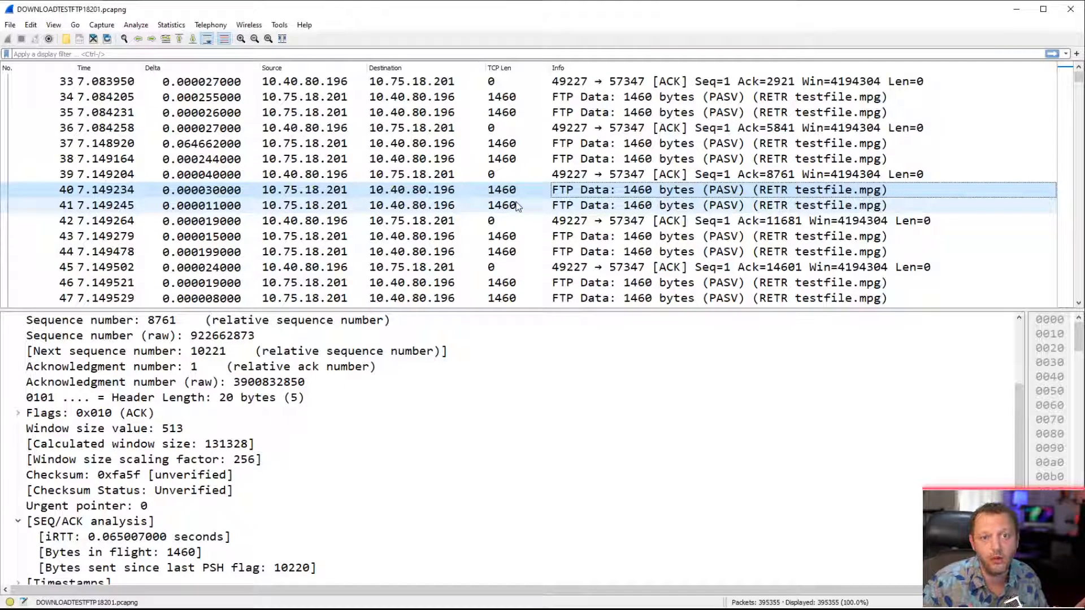
{"action": "left_click", "coordinate": [647, 208]}
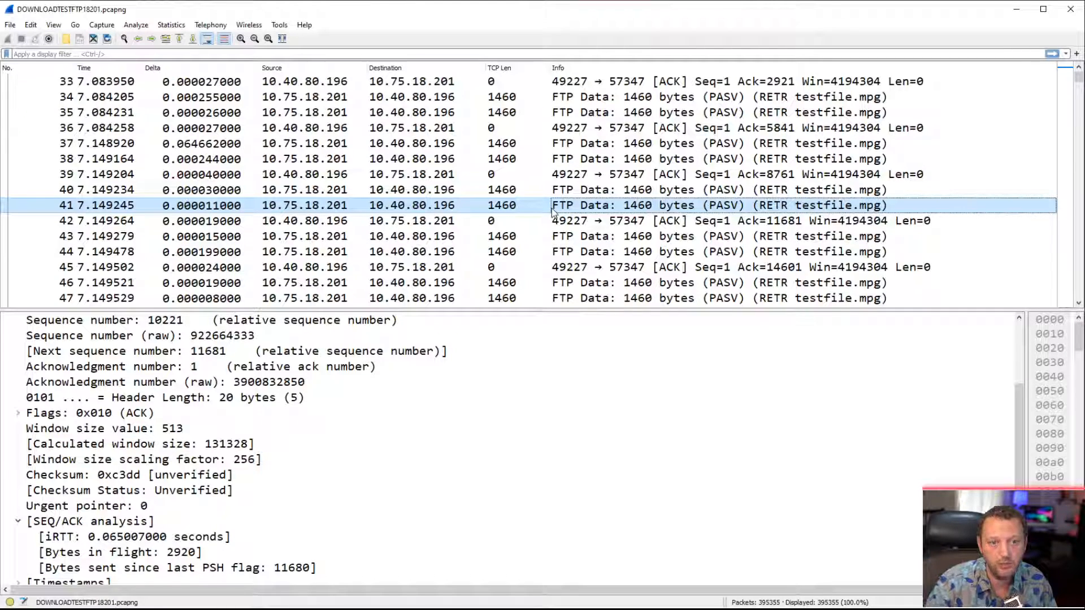
{"action": "left_click", "coordinate": [172, 25]}
{"action": "mouse_move", "coordinate": [245, 320]}
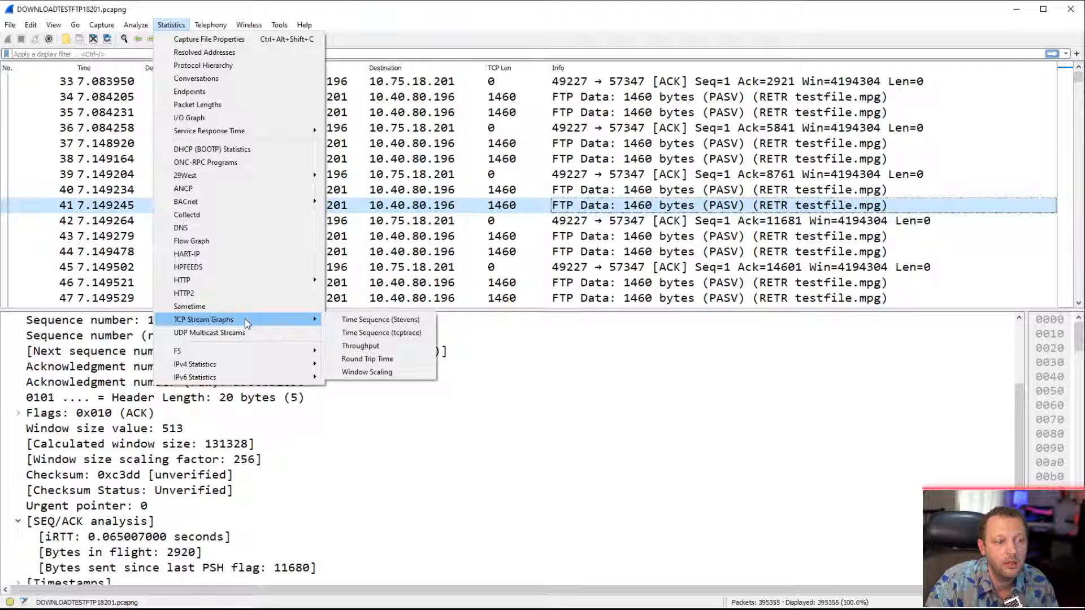
{"action": "left_click", "coordinate": [375, 333]}
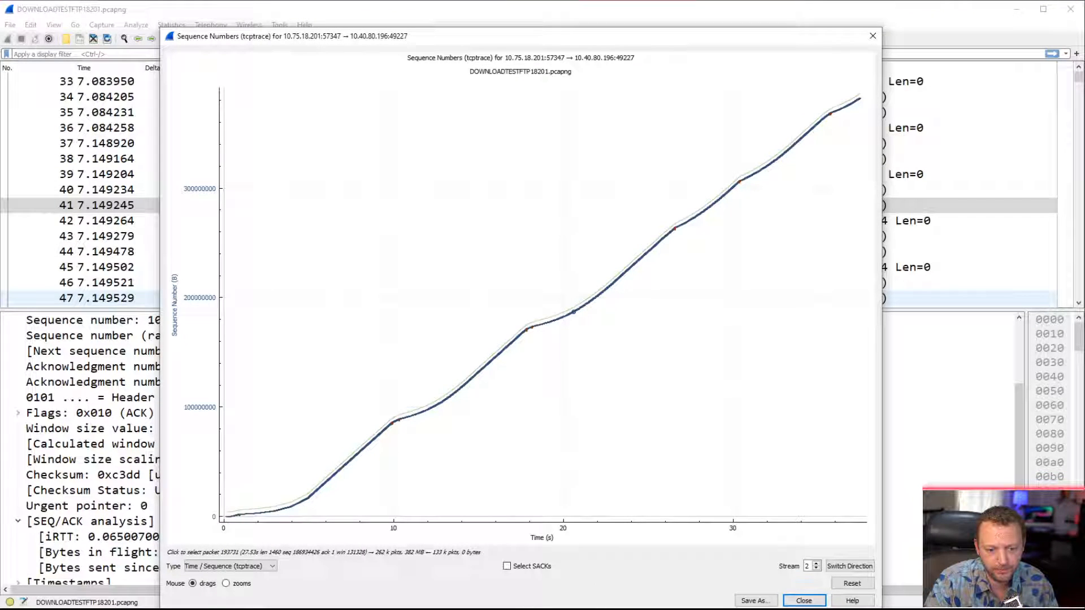
{"action": "mouse_move", "coordinate": [616, 606]}
{"action": "left_mouse_down"}
{"action": "mouse_move", "coordinate": [616, 594]}
{"action": "mouse_move", "coordinate": [616, 604]}
{"action": "left_mouse_up"}
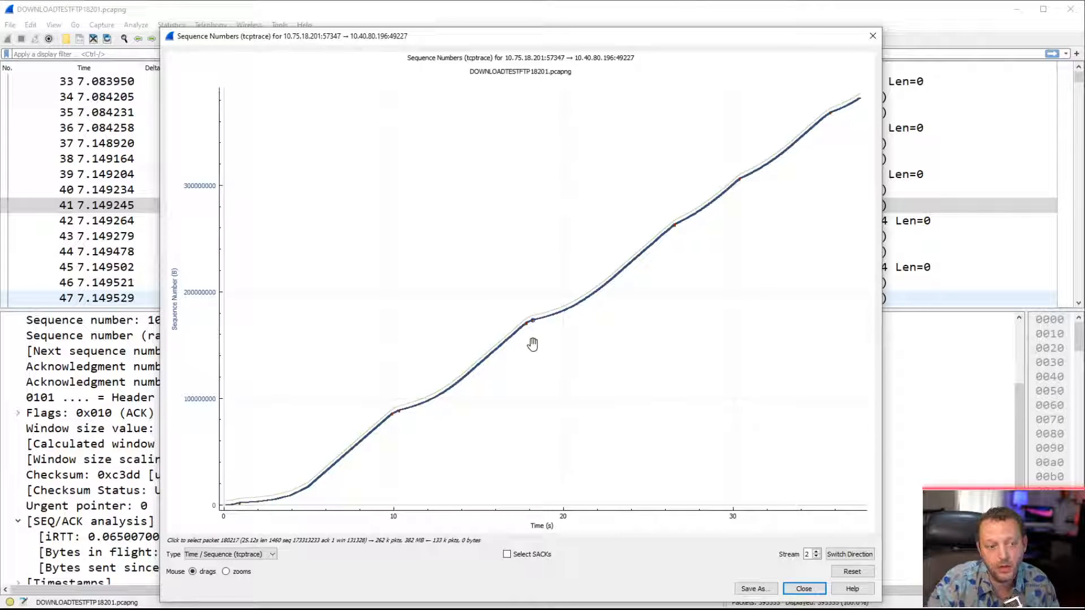
Locate packet 2936 on the tcptrace graph and enlarge the early part of the transfer, up to about 3.5 seconds
{"action": "left_click", "coordinate": [250, 501]}
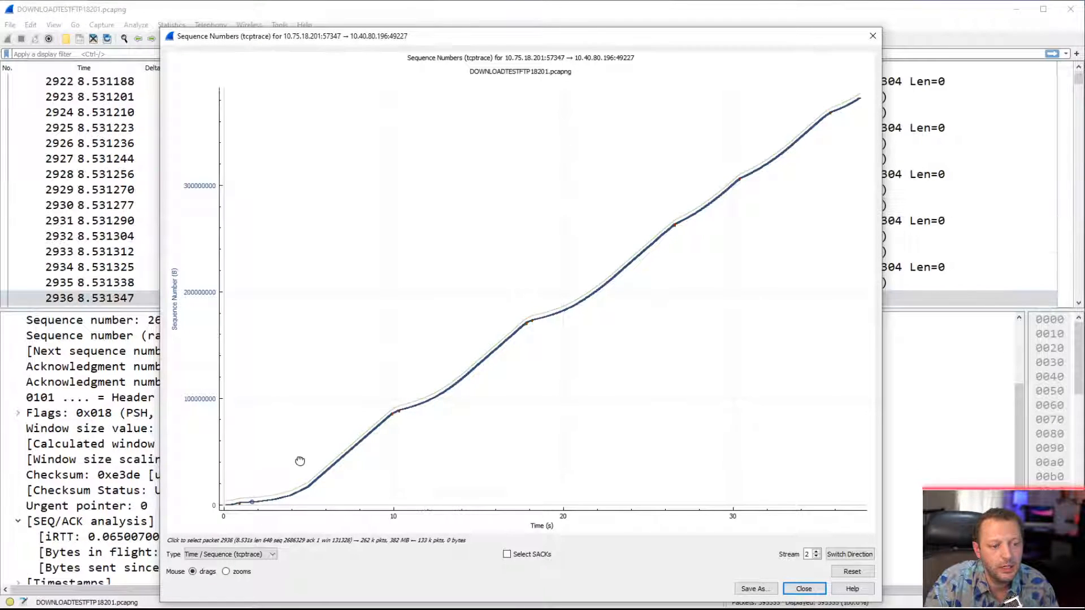
{"action": "left_click_drag", "start_coordinate": [301, 461], "coordinate": [334, 434]}
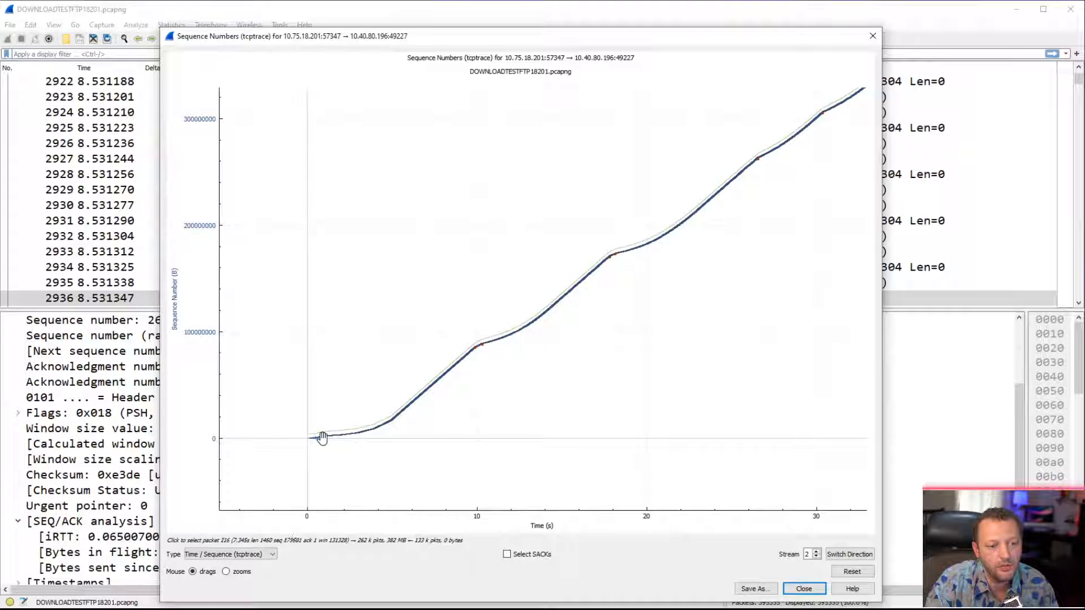
{"action": "scroll", "coordinate": [322, 438], "scroll_direction": "up", "scroll_amount": 3}
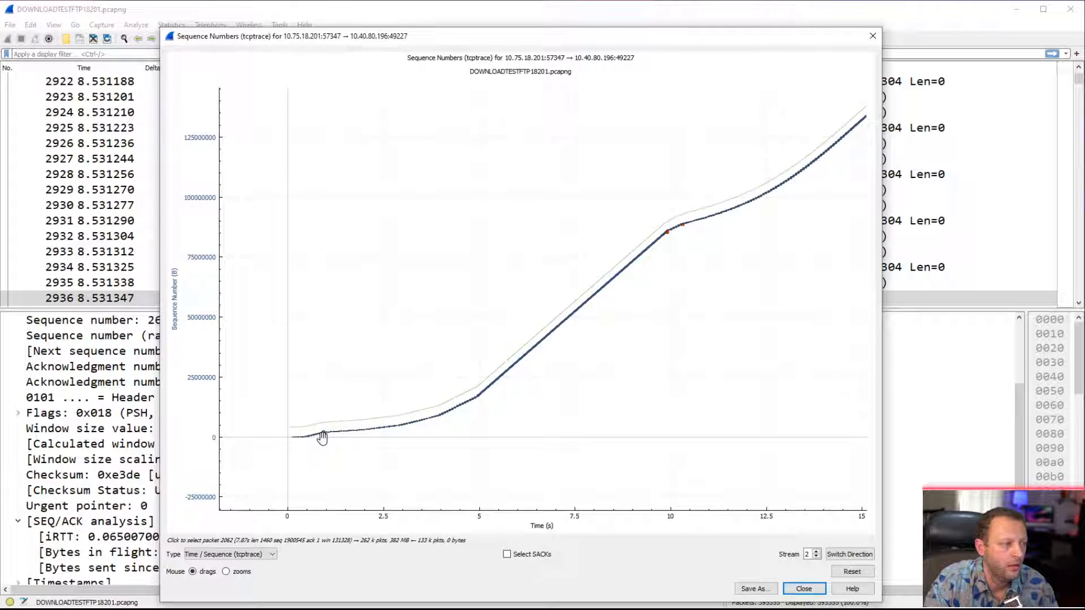
{"action": "scroll", "coordinate": [322, 439], "scroll_direction": "up", "scroll_amount": 3}
{"action": "scroll", "coordinate": [323, 438], "scroll_direction": "up", "scroll_amount": 3}
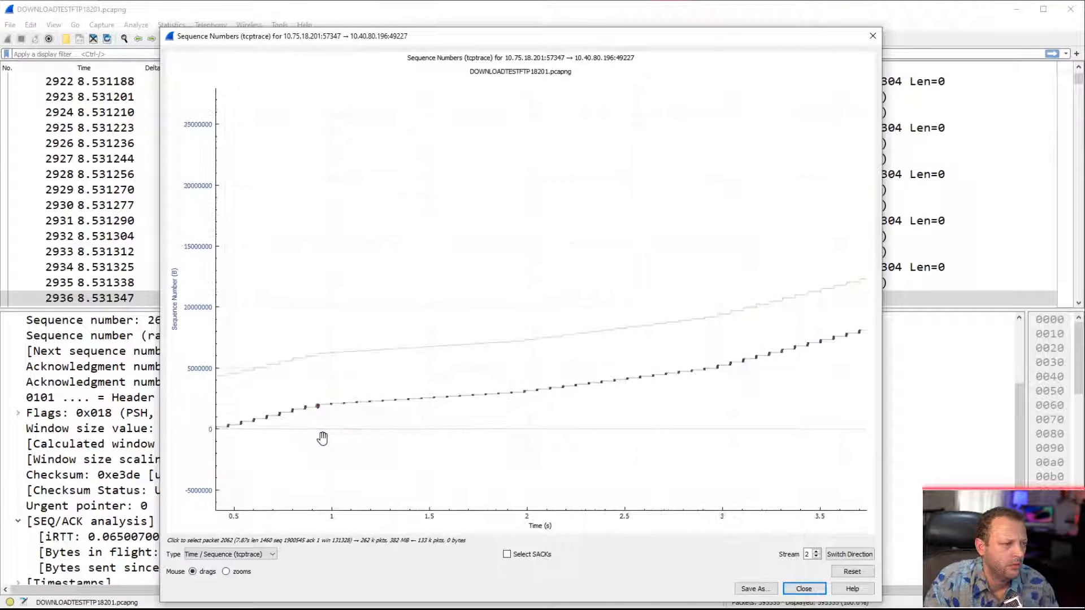
Locate packet 1275 on the graph and examine the stepped ramp-up of data bursts within the first second
{"action": "left_click", "coordinate": [279, 432]}
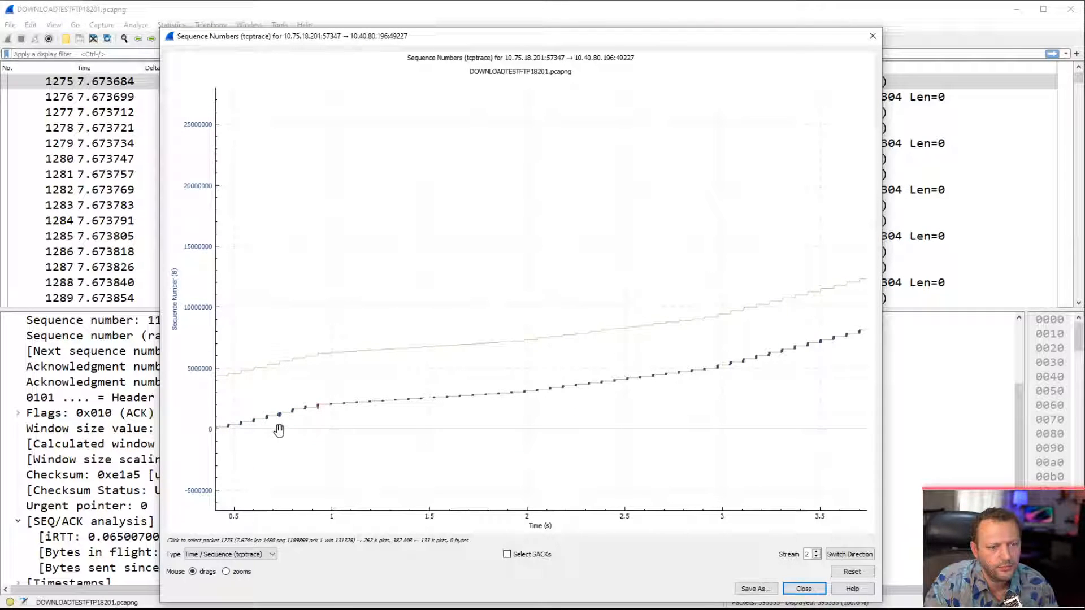
{"action": "scroll", "coordinate": [279, 432], "scroll_direction": "up", "scroll_amount": 5}
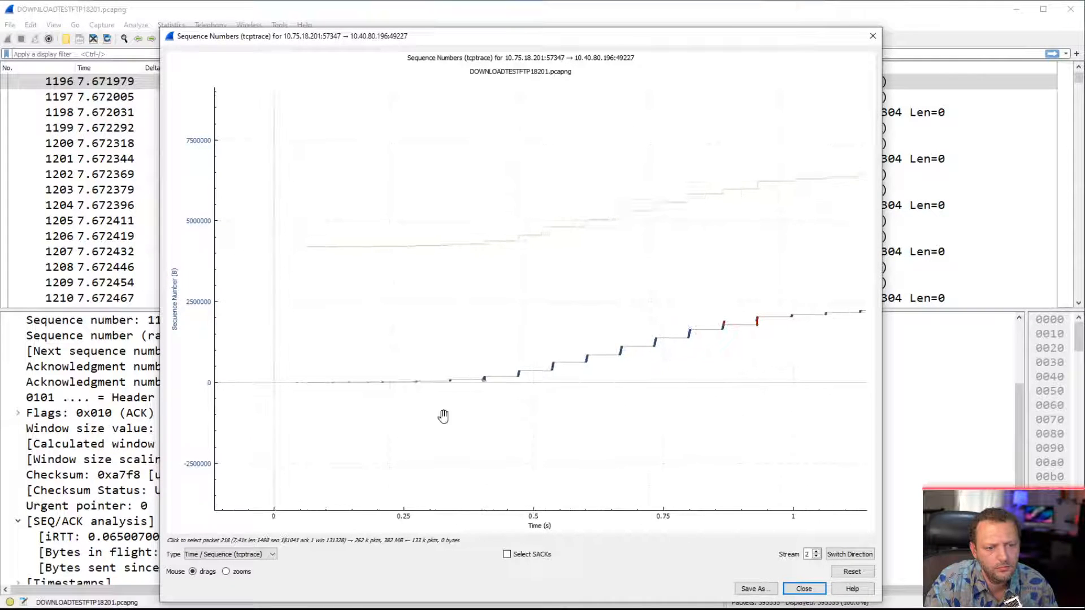
{"action": "scroll", "coordinate": [333, 402], "scroll_direction": "up", "scroll_amount": 4}
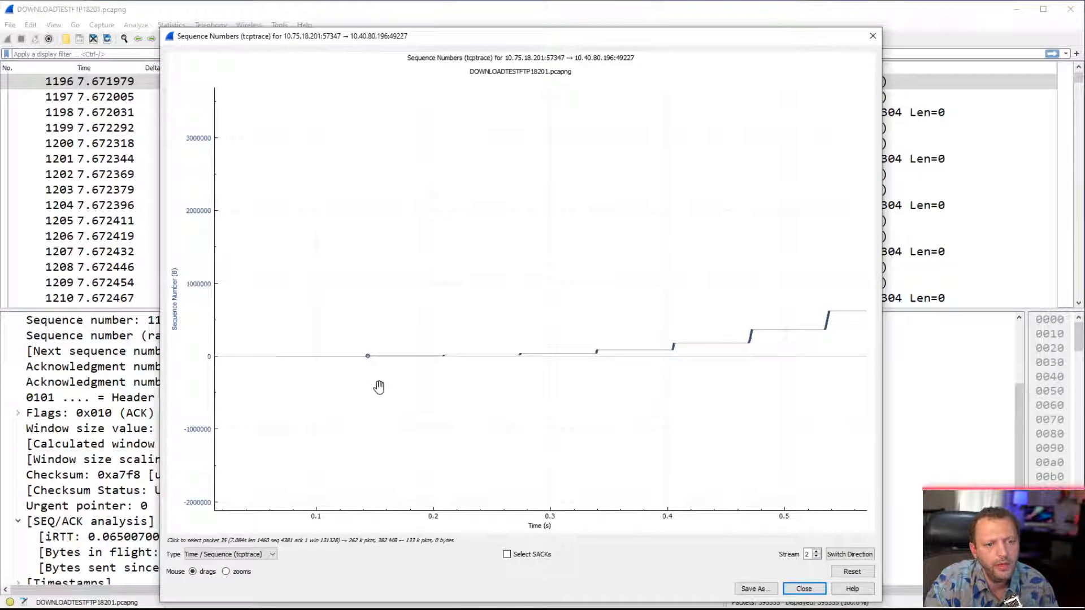
{"action": "scroll", "coordinate": [378, 354], "scroll_direction": "up", "scroll_amount": 5}
{"action": "scroll", "coordinate": [380, 355], "scroll_direction": "up", "scroll_amount": 1}
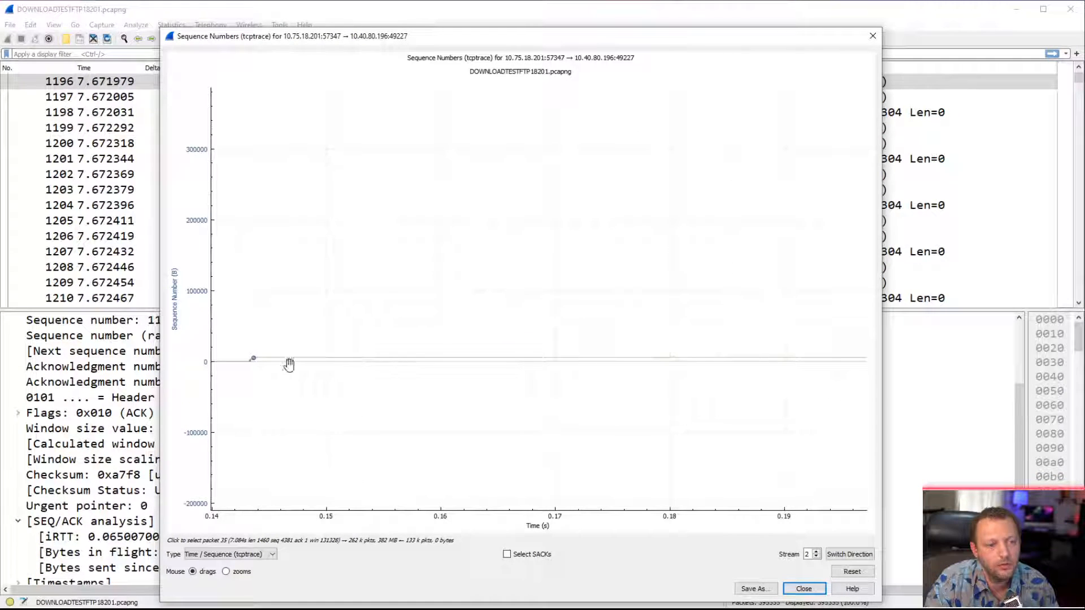
Locate packet 31 on the graph and enlarge the first data segments and acknowledgements around 0.143 seconds
{"action": "left_click_drag", "start_coordinate": [275, 365], "coordinate": [450, 344]}
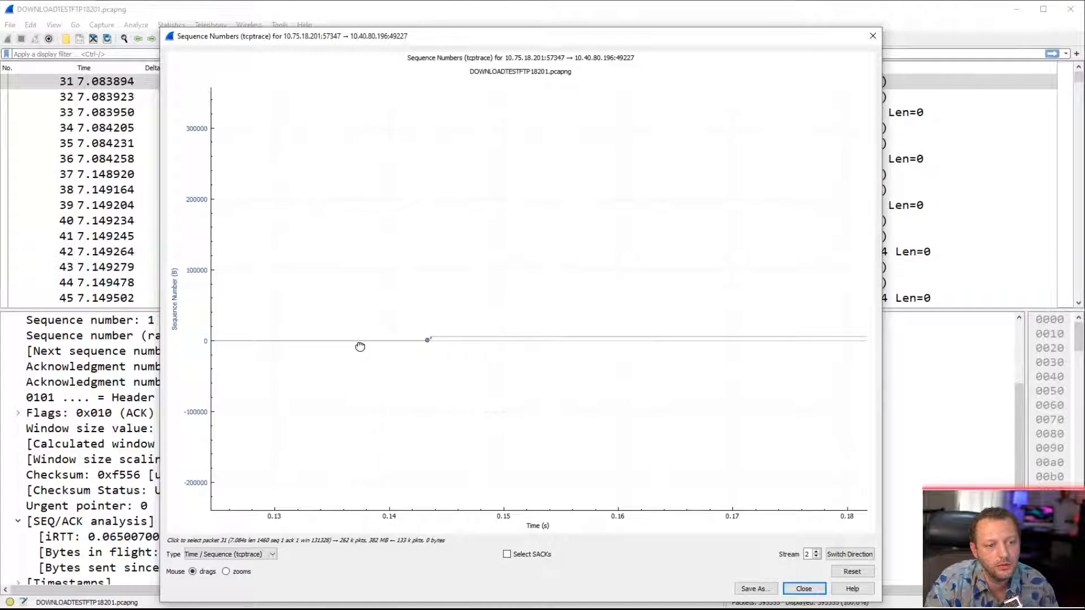
{"action": "left_click_drag", "start_coordinate": [359, 346], "coordinate": [299, 375]}
{"action": "scroll", "coordinate": [386, 366], "scroll_direction": "up", "scroll_amount": 7}
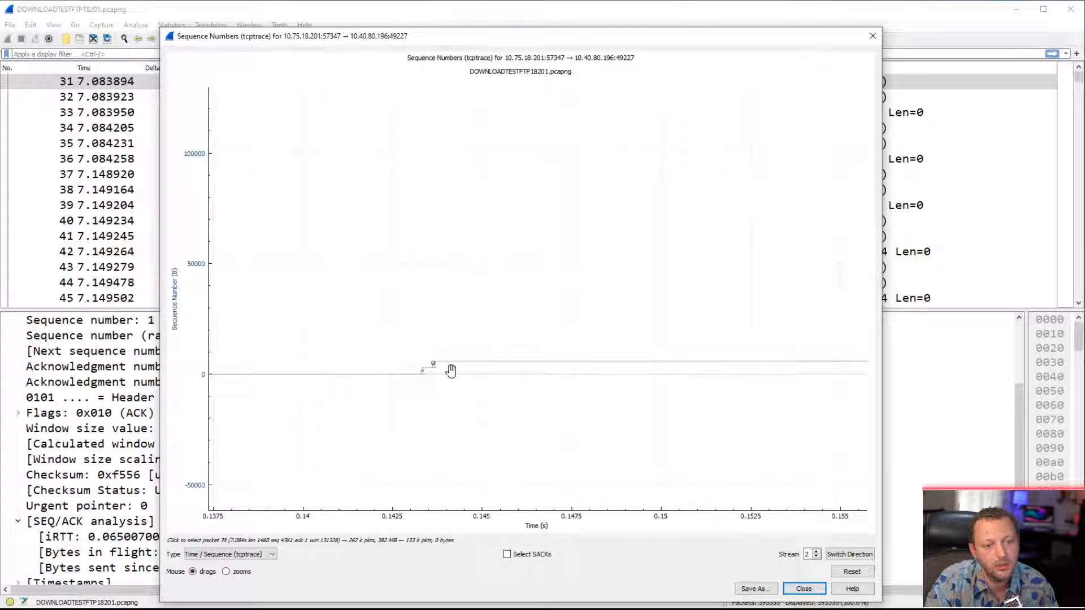
{"action": "scroll", "coordinate": [448, 368], "scroll_direction": "up", "scroll_amount": 8}
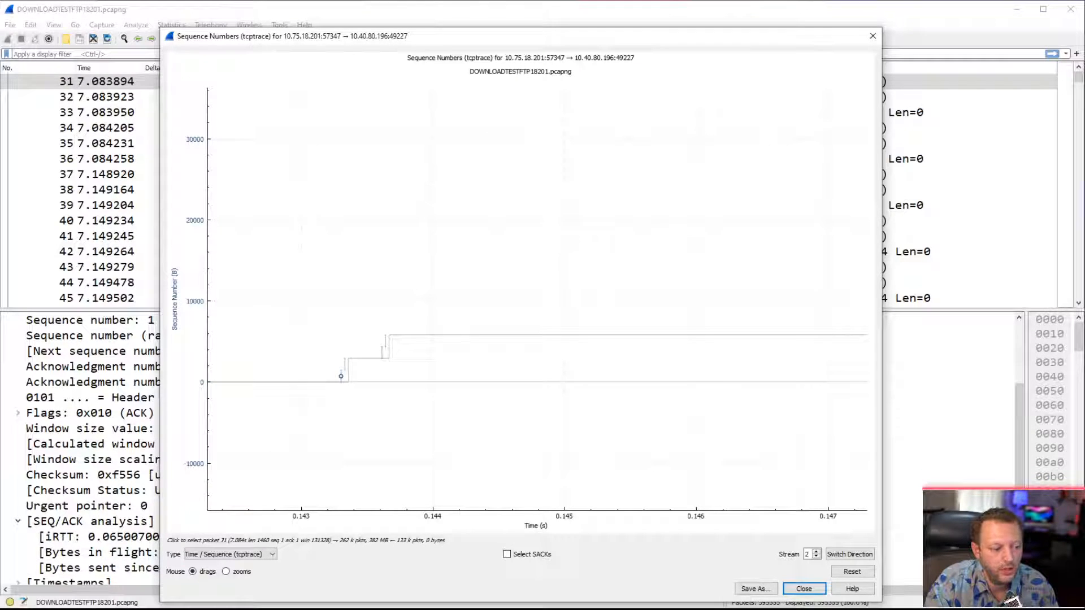
{"action": "left_click", "coordinate": [141, 609]}
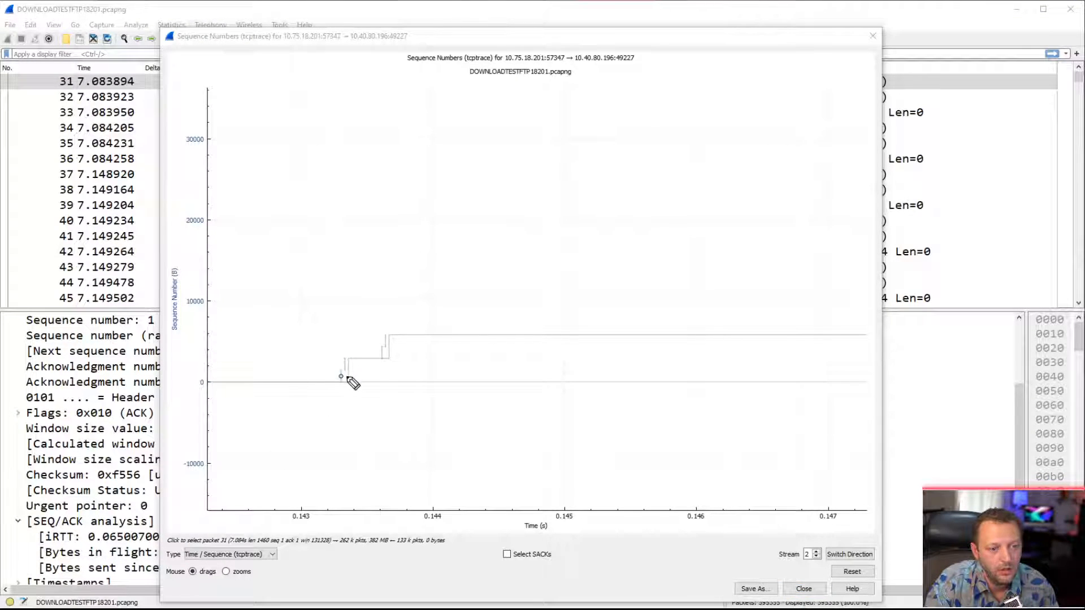
Mark the first data segments and their acknowledgement steps between 0.143 and 0.144 seconds, and clear the markings
{"action": "mouse_move", "coordinate": [388, 359]}
{"action": "left_mouse_down"}
{"action": "mouse_move", "coordinate": [382, 342]}
{"action": "mouse_move", "coordinate": [374, 356]}
{"action": "mouse_move", "coordinate": [386, 346]}
{"action": "mouse_move", "coordinate": [342, 359]}
{"action": "mouse_move", "coordinate": [347, 372]}
{"action": "left_mouse_up"}
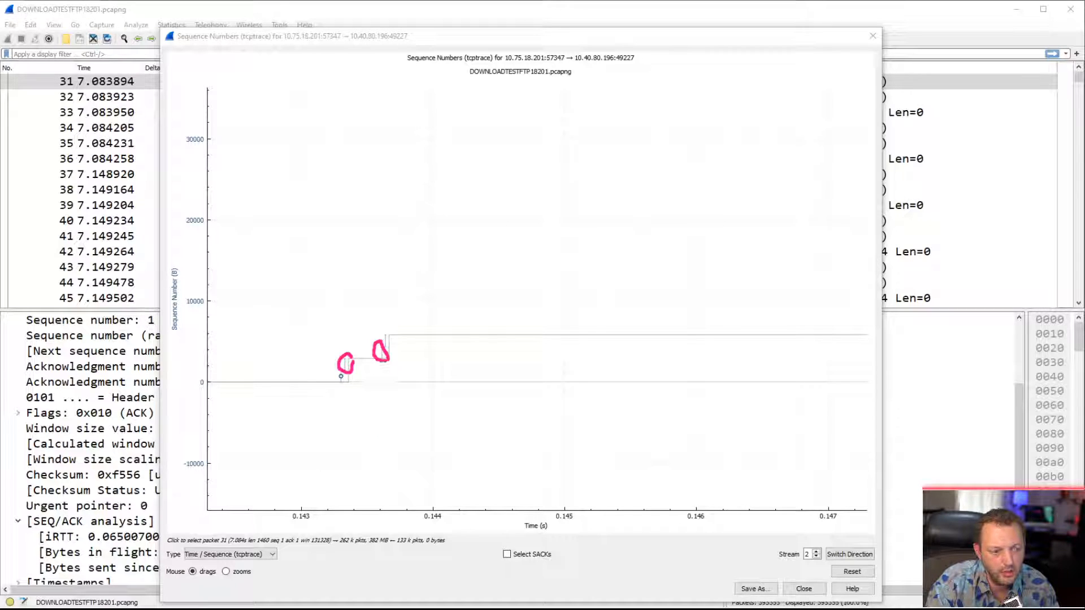
{"action": "key", "text": "Escape"}
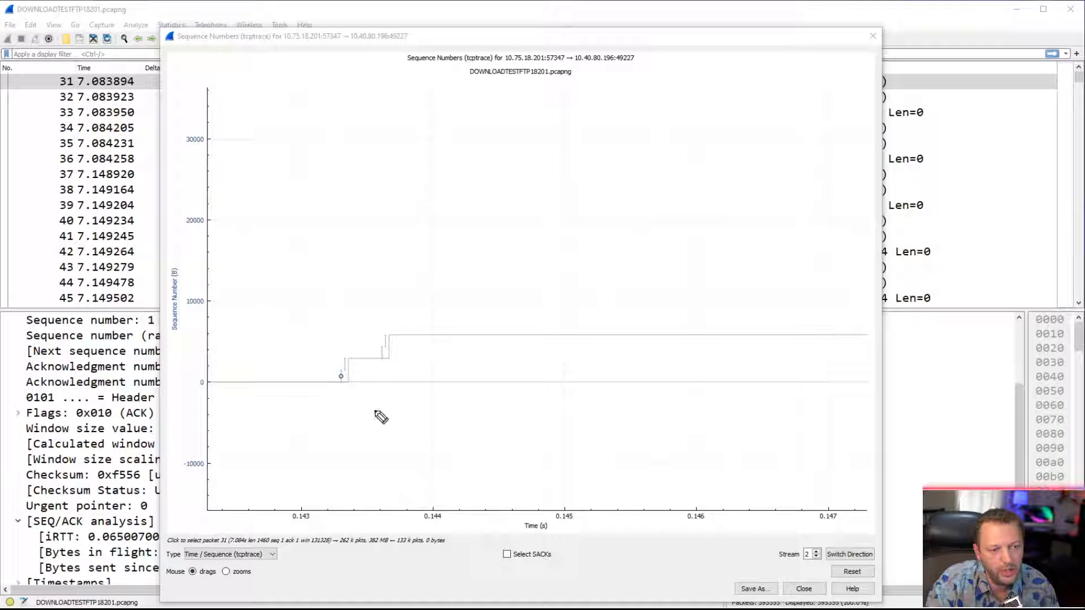
{"action": "mouse_move", "coordinate": [348, 382]}
{"action": "left_mouse_down"}
{"action": "mouse_move", "coordinate": [351, 360]}
{"action": "mouse_move", "coordinate": [341, 360]}
{"action": "mouse_move", "coordinate": [356, 358]}
{"action": "left_mouse_up"}
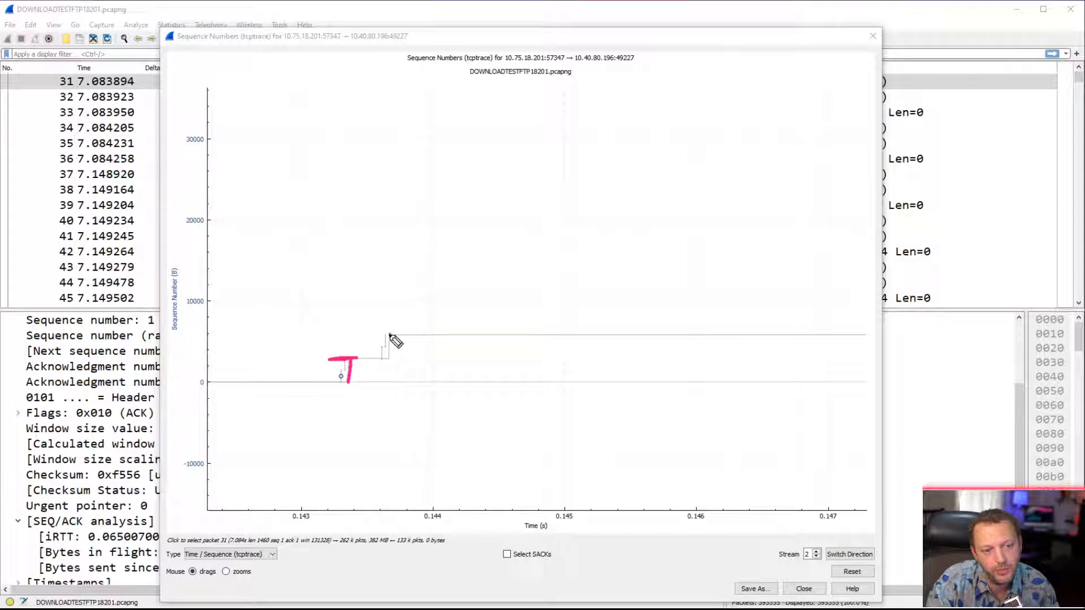
{"action": "mouse_move", "coordinate": [390, 336]}
{"action": "left_mouse_down"}
{"action": "mouse_move", "coordinate": [379, 336]}
{"action": "mouse_move", "coordinate": [388, 336]}
{"action": "left_mouse_up"}
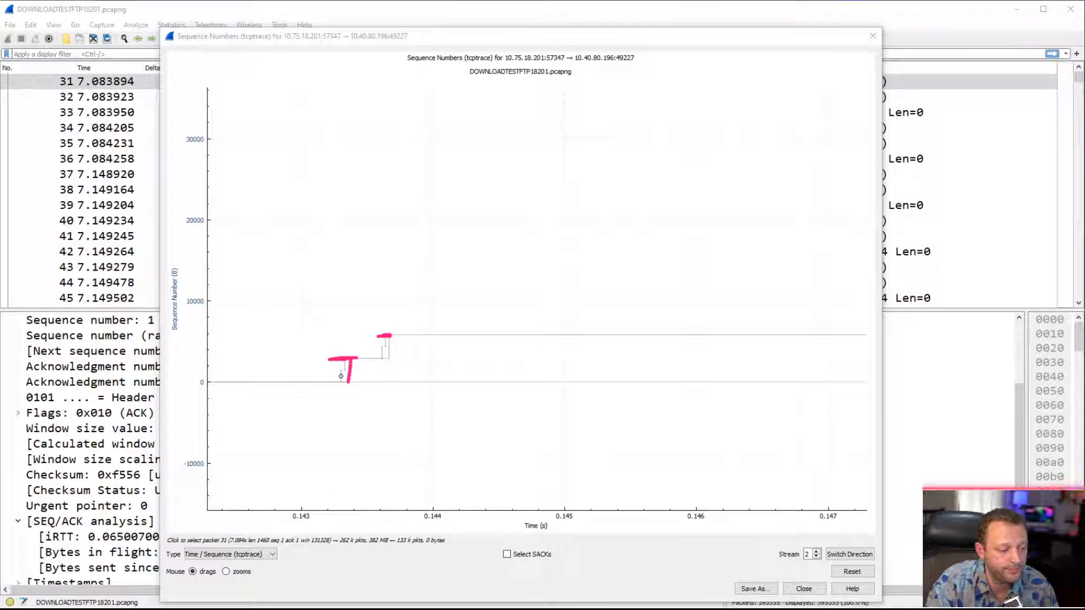
{"action": "key", "text": "ctrl+shift+7"}
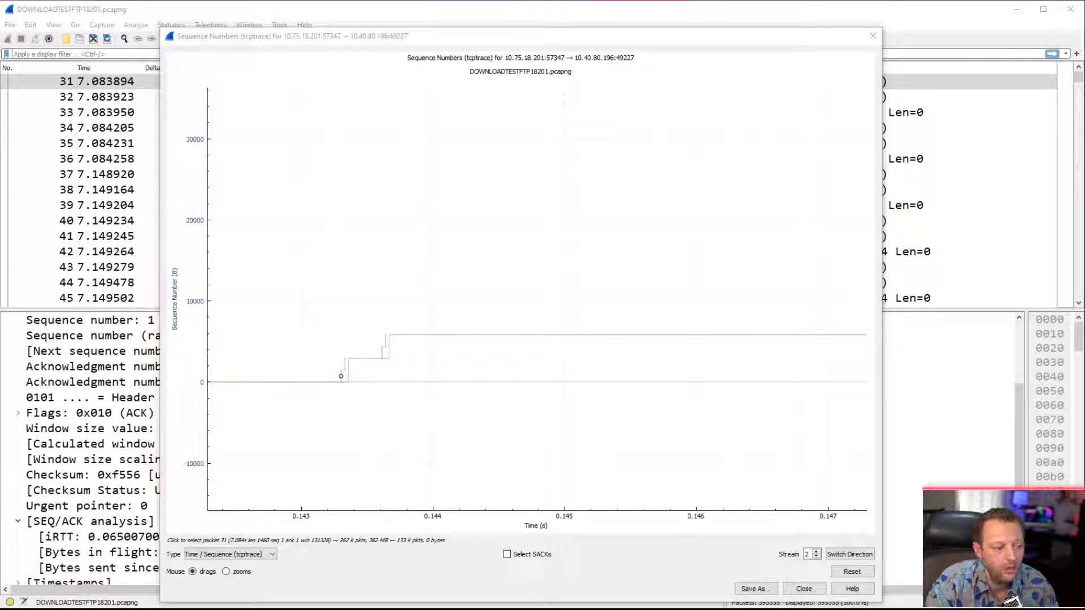
Locate packet 37 on the graph and examine the second burst of data segments around 0.209 seconds
{"action": "scroll", "coordinate": [510, 416], "scroll_direction": "down", "scroll_amount": 2}
{"action": "scroll", "coordinate": [510, 415], "scroll_direction": "down", "scroll_amount": 5}
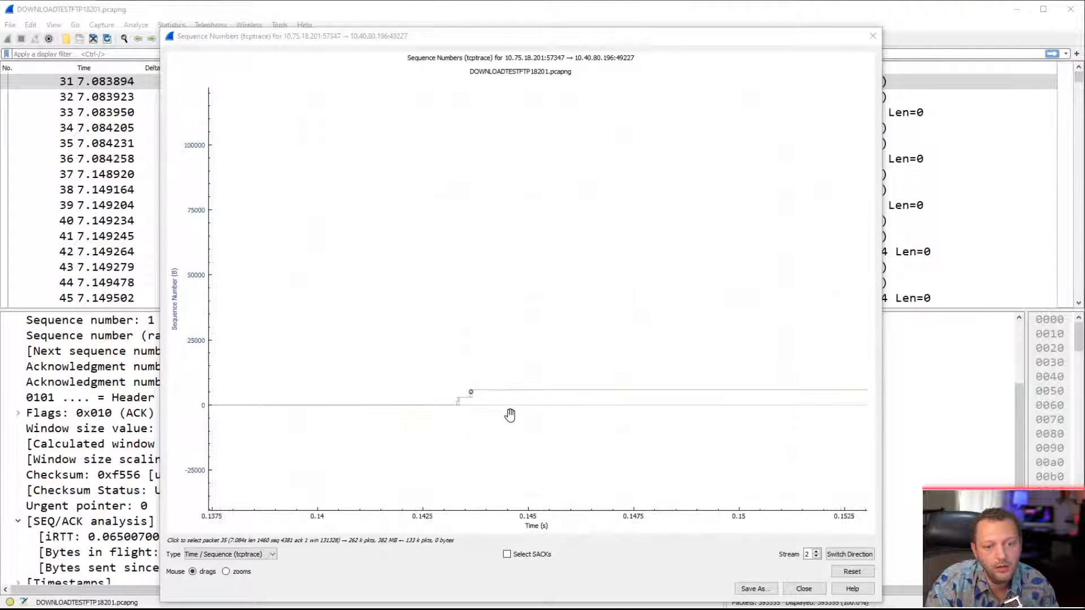
{"action": "left_click_drag", "start_coordinate": [723, 418], "coordinate": [492, 424]}
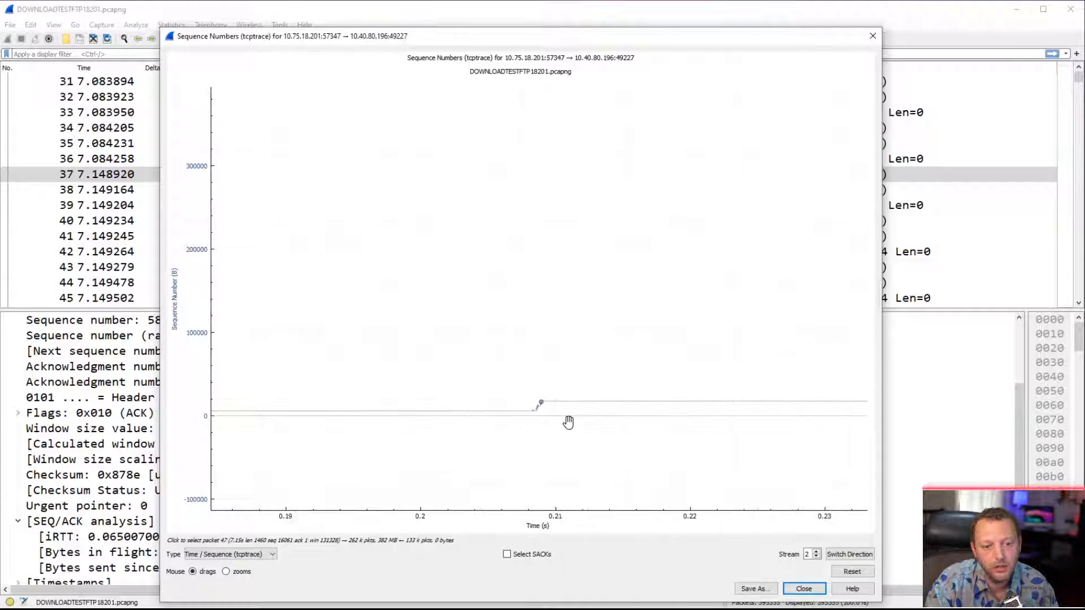
{"action": "scroll", "coordinate": [530, 413], "scroll_direction": "up", "scroll_amount": 5}
{"action": "scroll", "coordinate": [531, 415], "scroll_direction": "up", "scroll_amount": 1}
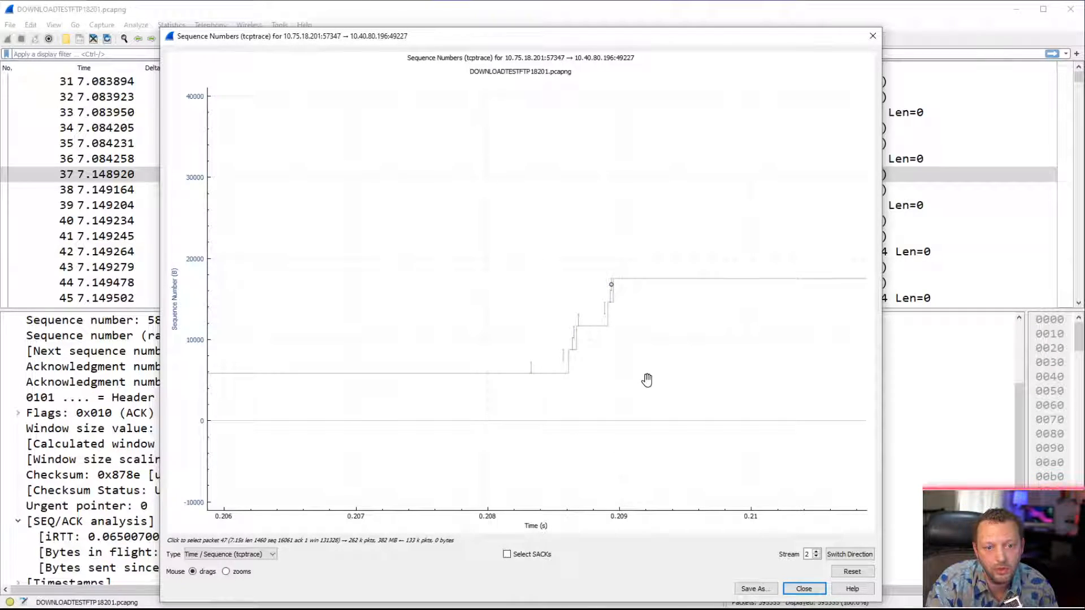
{"action": "scroll", "coordinate": [647, 380], "scroll_direction": "down", "scroll_amount": 2}
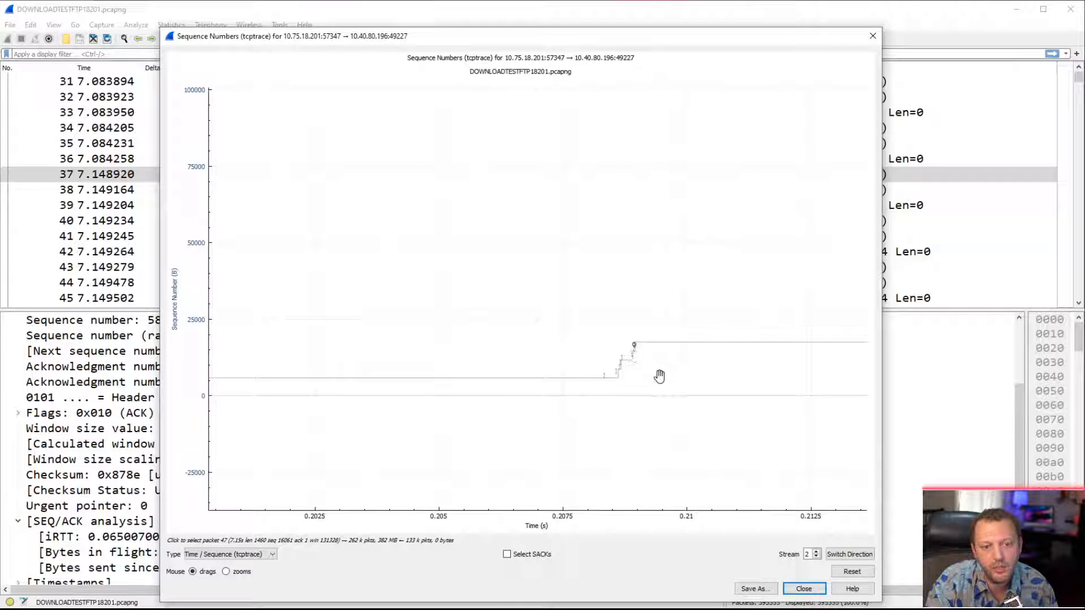
{"action": "scroll", "coordinate": [659, 375], "scroll_direction": "up", "scroll_amount": 2}
{"action": "scroll", "coordinate": [660, 375], "scroll_direction": "down", "scroll_amount": 6}
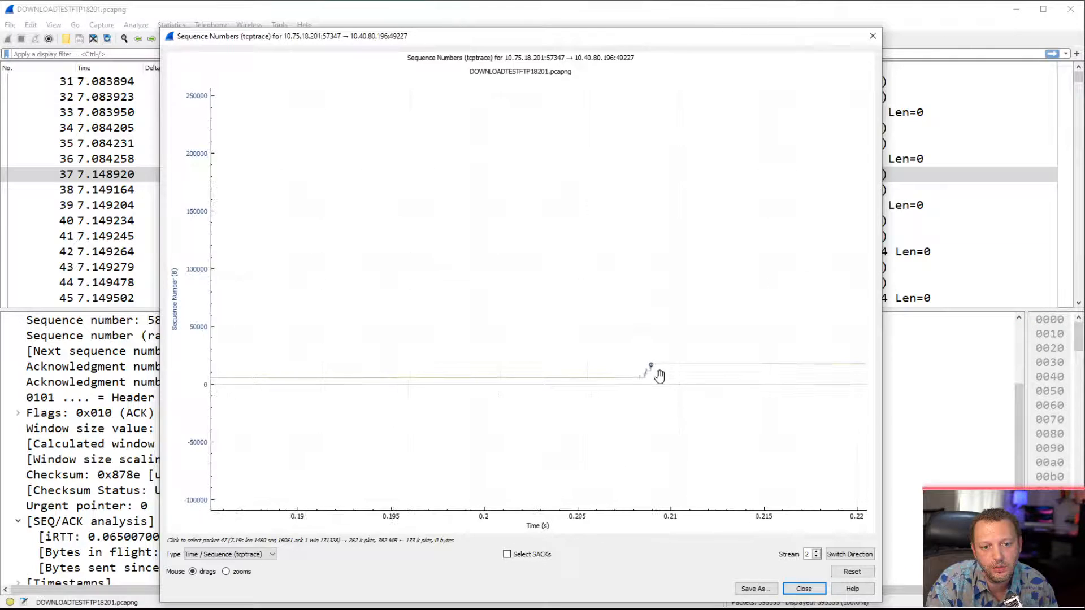
Locate packets 47 and 49 on the graph and point out the data burst around 0.274 seconds
{"action": "left_click_drag", "start_coordinate": [658, 375], "coordinate": [470, 401]}
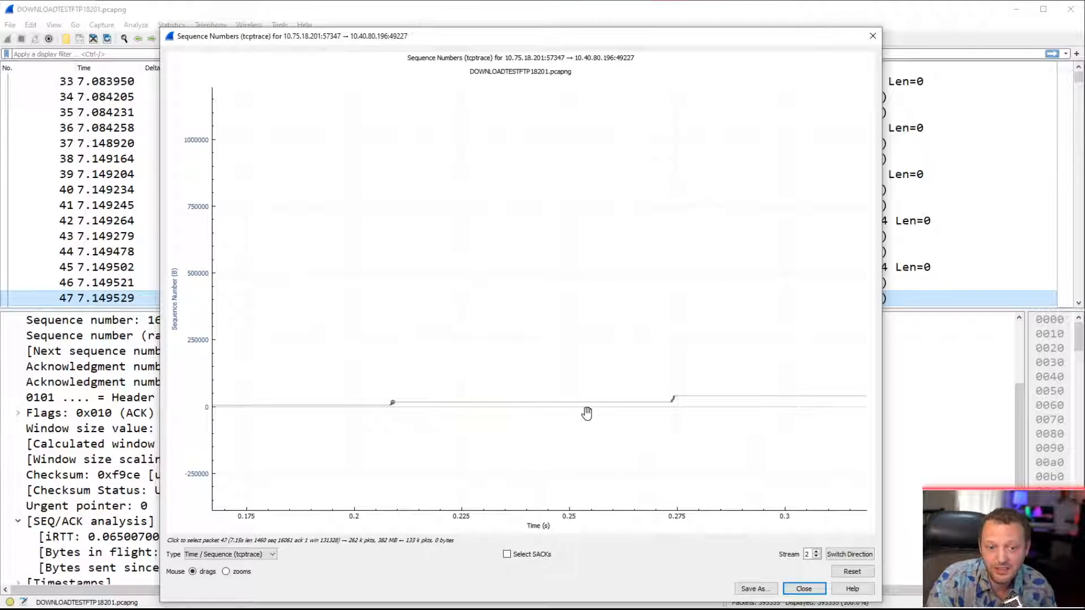
{"action": "left_click_drag", "start_coordinate": [610, 429], "coordinate": [513, 444]}
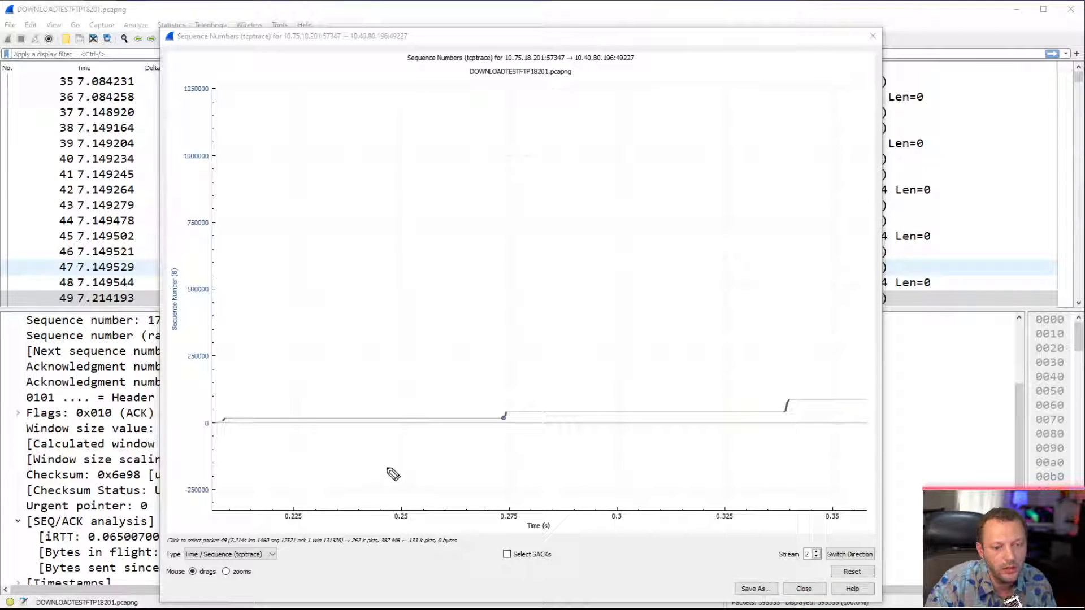
{"action": "left_click_drag", "start_coordinate": [508, 410], "coordinate": [512, 434]}
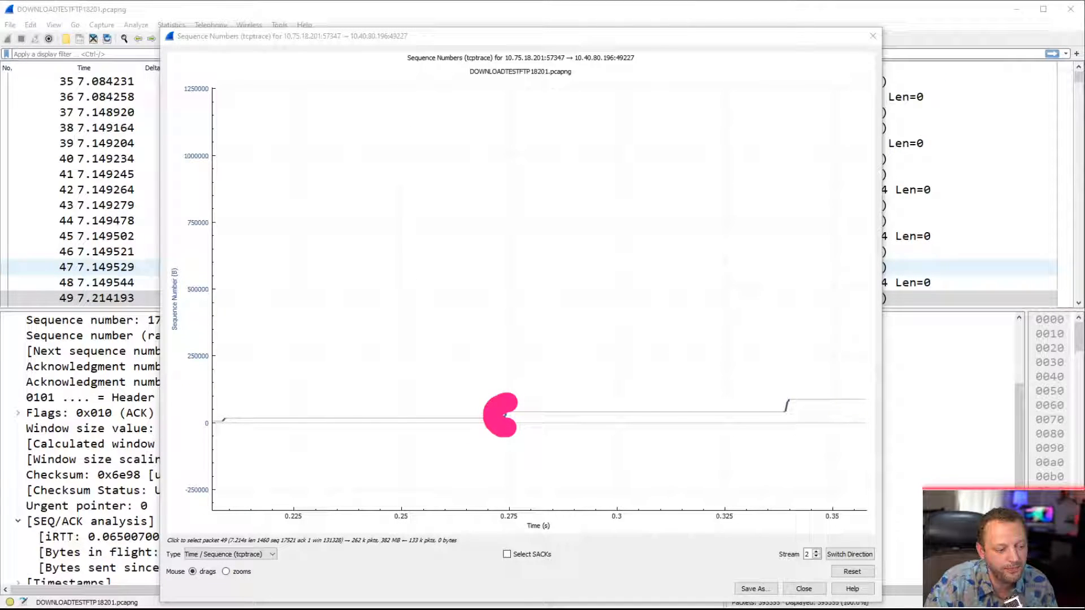
{"action": "key", "text": "ctrl+z"}
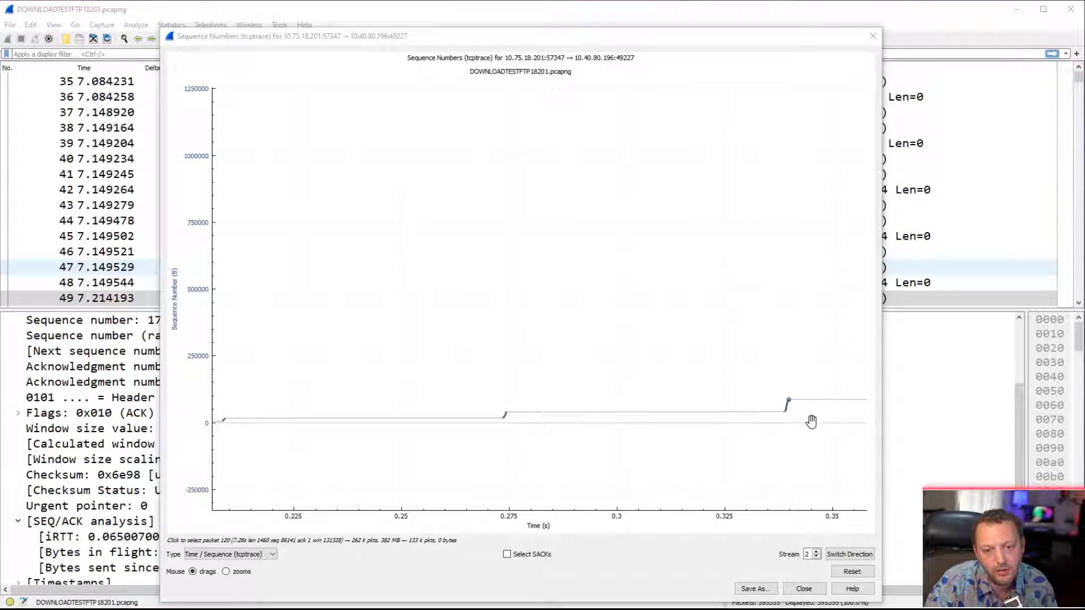
Follow the growing data bursts along the graph from about 0.34 seconds through the red SACK blocks near 0.9 seconds
{"action": "left_click_drag", "start_coordinate": [809, 417], "coordinate": [513, 435]}
{"action": "left_click_drag", "start_coordinate": [833, 409], "coordinate": [506, 434]}
{"action": "scroll", "coordinate": [696, 417], "scroll_direction": "down", "scroll_amount": 5}
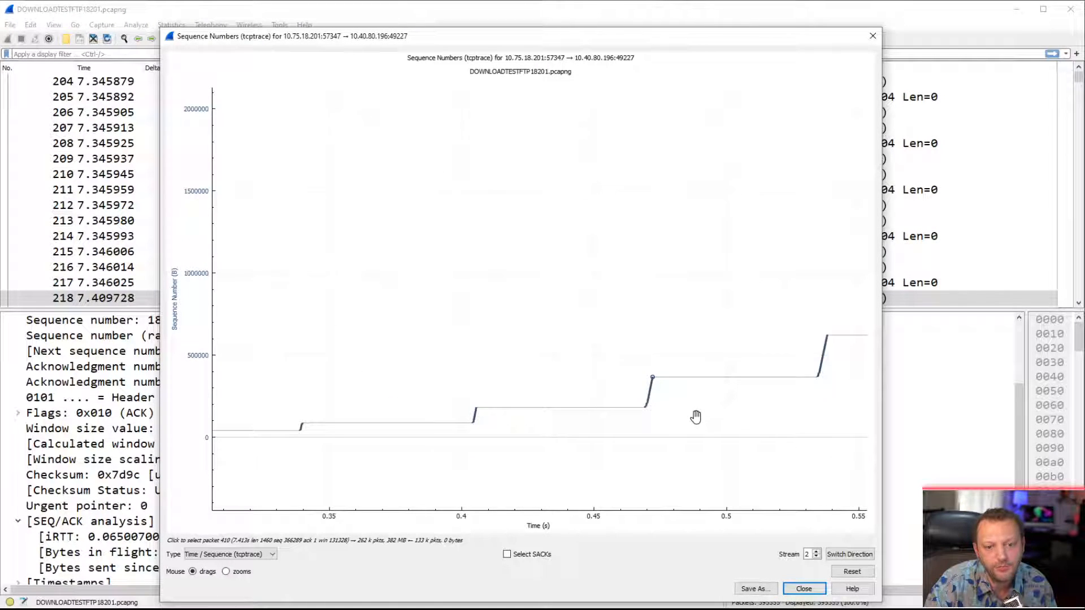
{"action": "left_click_drag", "start_coordinate": [822, 396], "coordinate": [718, 419]}
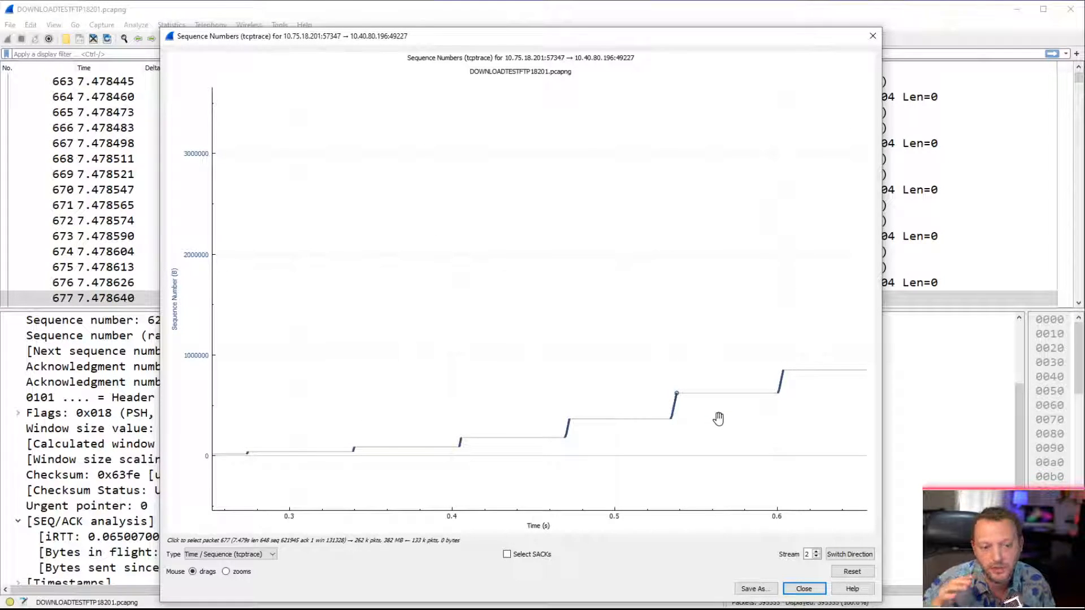
{"action": "left_click", "coordinate": [613, 431]}
{"action": "scroll", "coordinate": [622, 430], "scroll_direction": "down", "scroll_amount": 4}
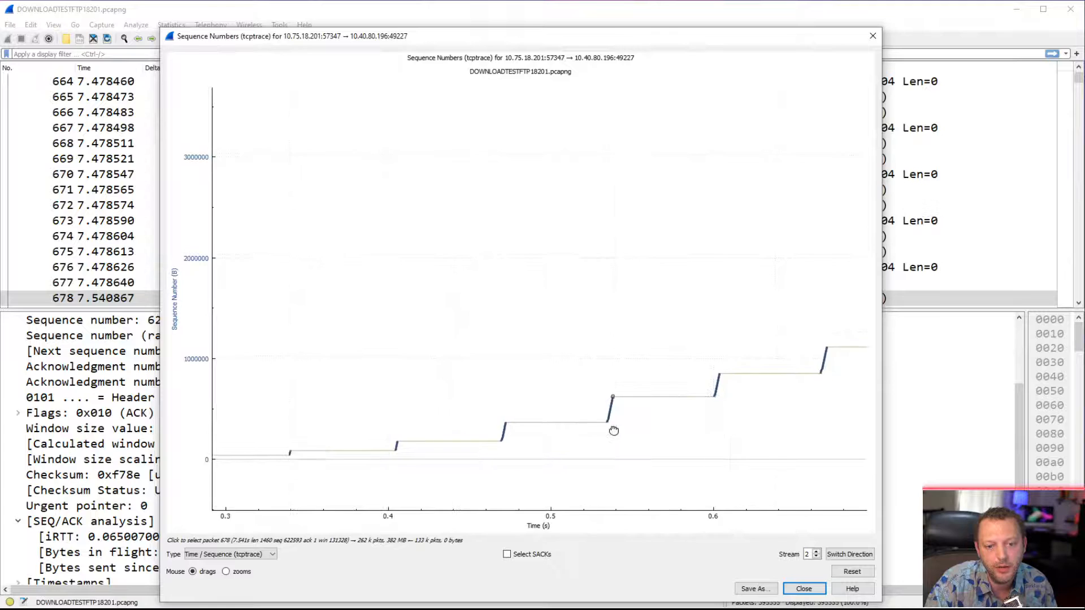
{"action": "scroll", "coordinate": [629, 427], "scroll_direction": "down", "scroll_amount": 4}
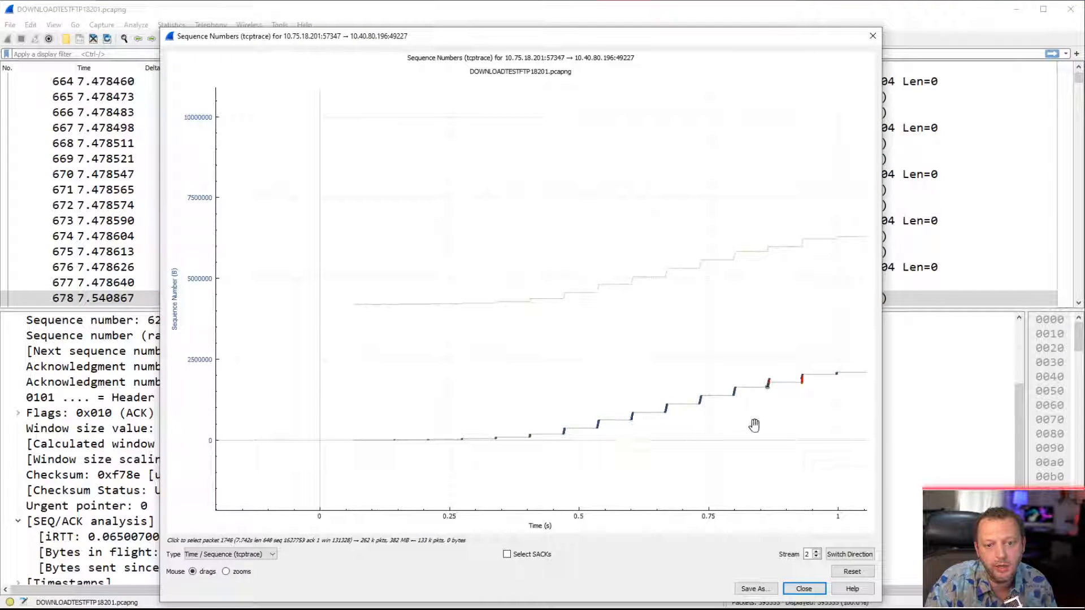
{"action": "left_click_drag", "start_coordinate": [783, 419], "coordinate": [496, 448]}
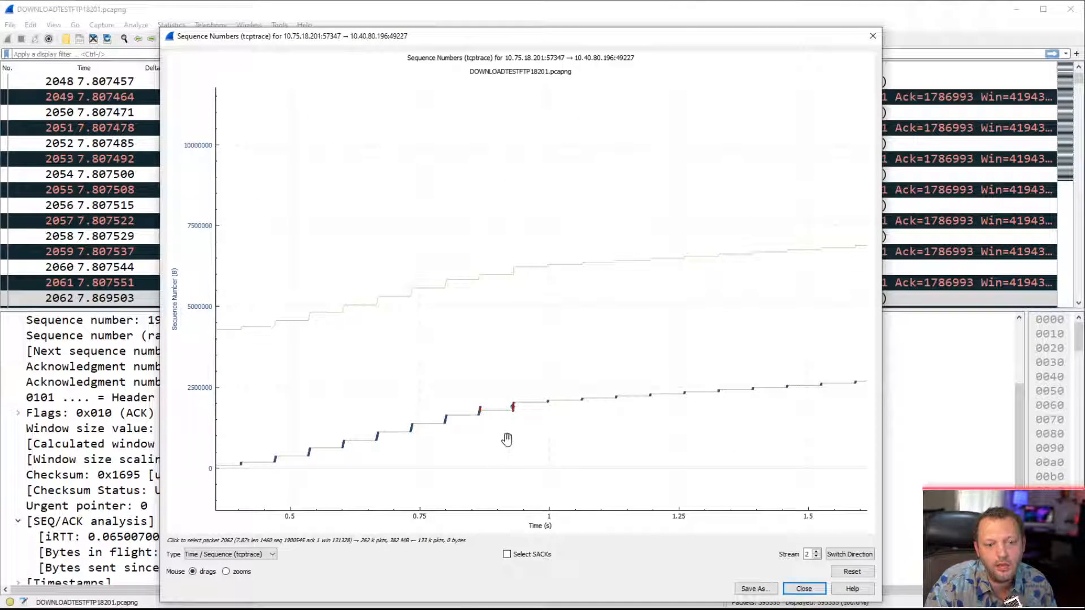
Enlarge the first red SACK block around 0.866 seconds and select packet 1904 at its beginning
{"action": "scroll", "coordinate": [482, 419], "scroll_direction": "up", "scroll_amount": 8}
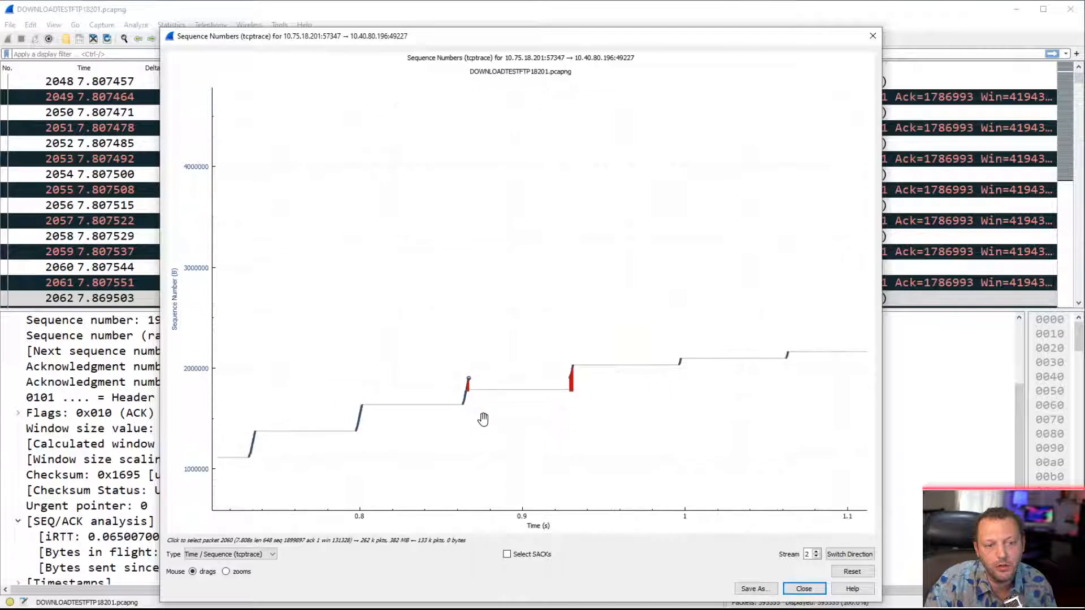
{"action": "left_click_drag", "start_coordinate": [453, 385], "coordinate": [475, 412]}
{"action": "scroll", "coordinate": [475, 412], "scroll_direction": "up", "scroll_amount": 4}
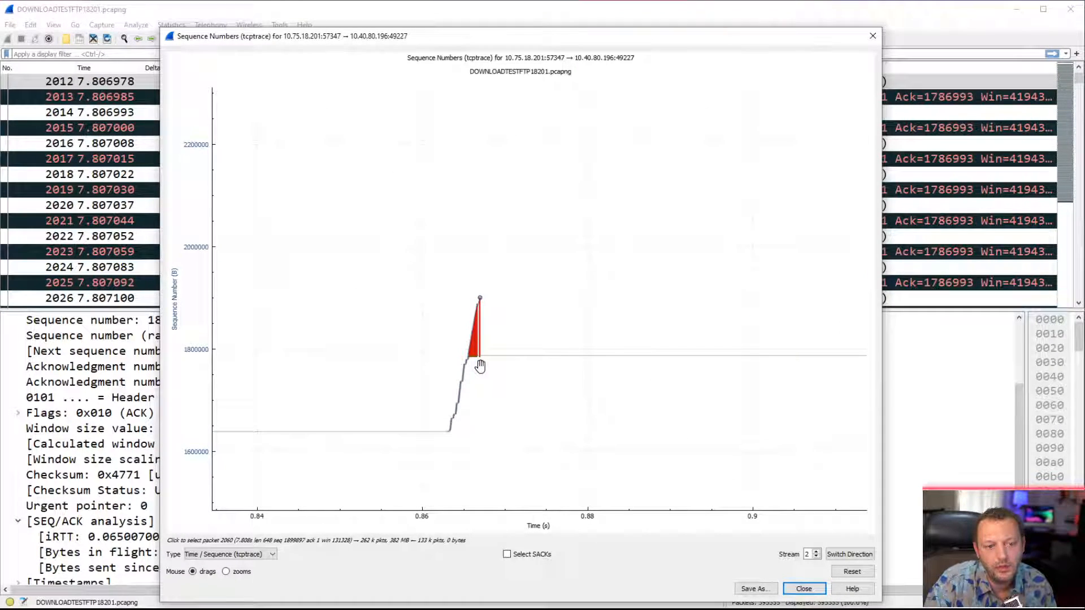
{"action": "scroll", "coordinate": [482, 365], "scroll_direction": "up", "scroll_amount": 3}
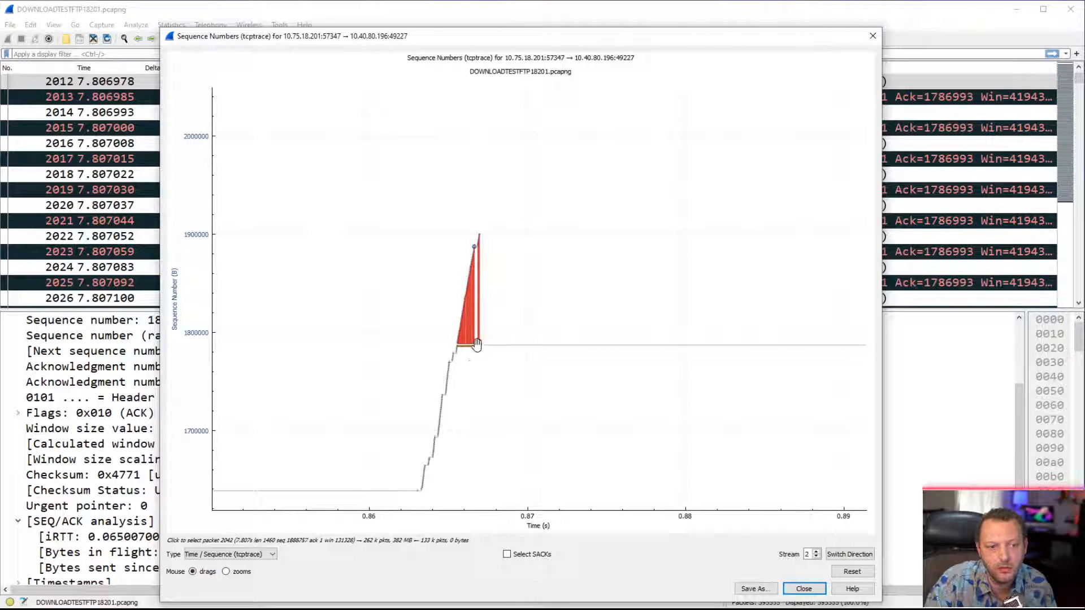
{"action": "scroll", "coordinate": [465, 343], "scroll_direction": "up", "scroll_amount": 1}
{"action": "scroll", "coordinate": [465, 343], "scroll_direction": "up", "scroll_amount": 3}
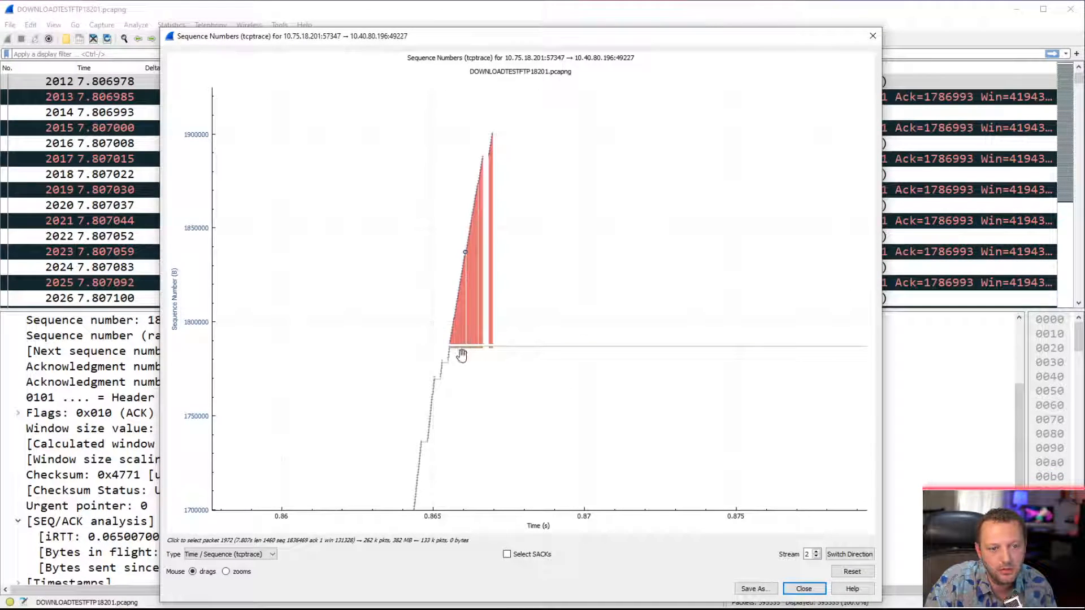
{"action": "scroll", "coordinate": [446, 362], "scroll_direction": "up", "scroll_amount": 7}
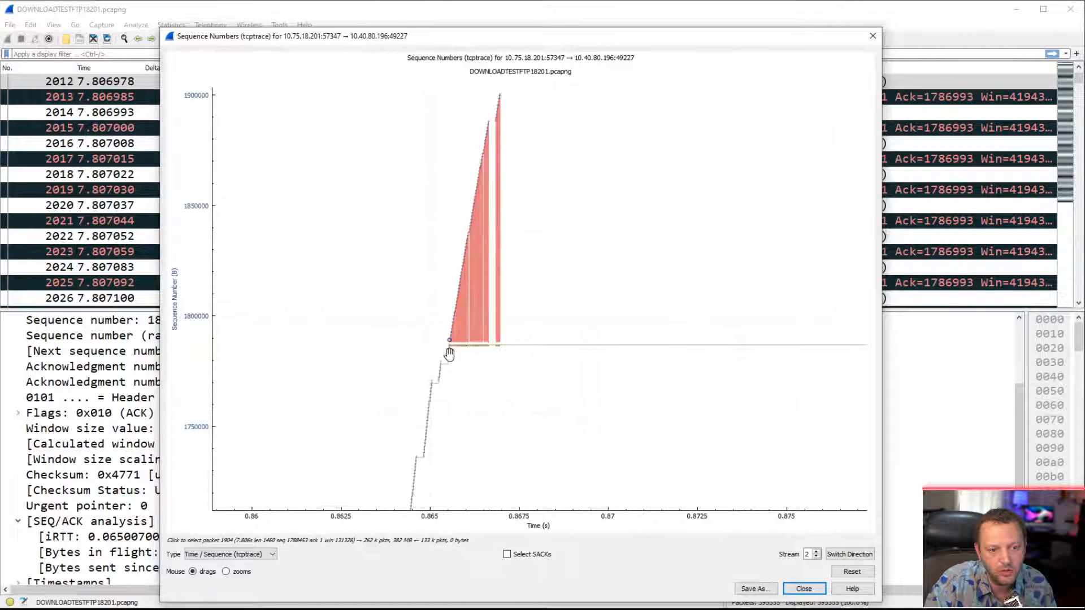
{"action": "scroll", "coordinate": [448, 354], "scroll_direction": "up", "scroll_amount": 3}
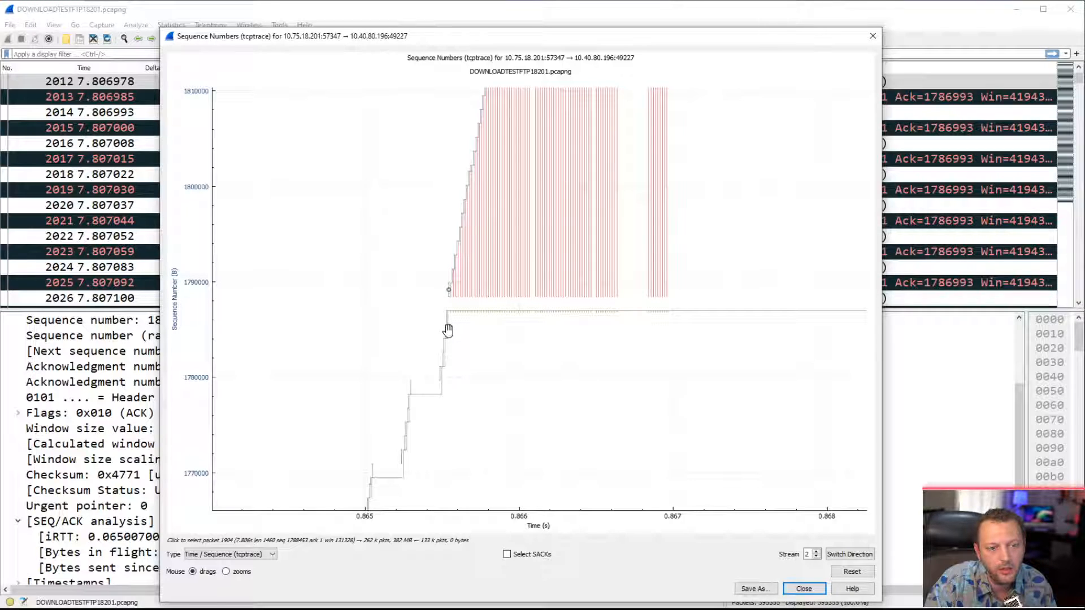
{"action": "left_click", "coordinate": [447, 330]}
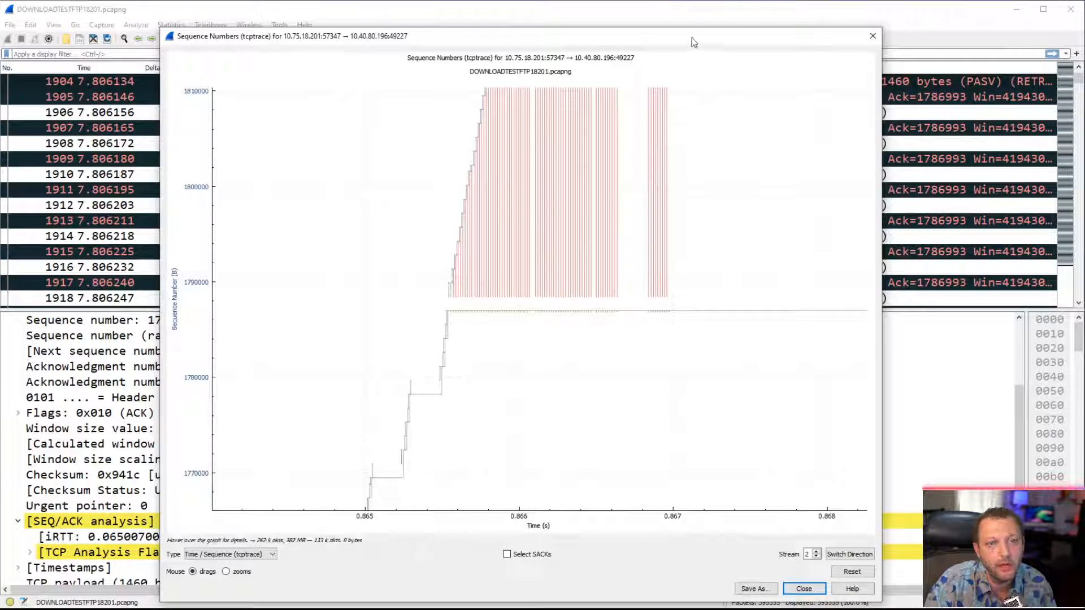
Return to the packet list and show the data segments and acknowledgements just before packet 1904
{"action": "left_click", "coordinate": [682, 20]}
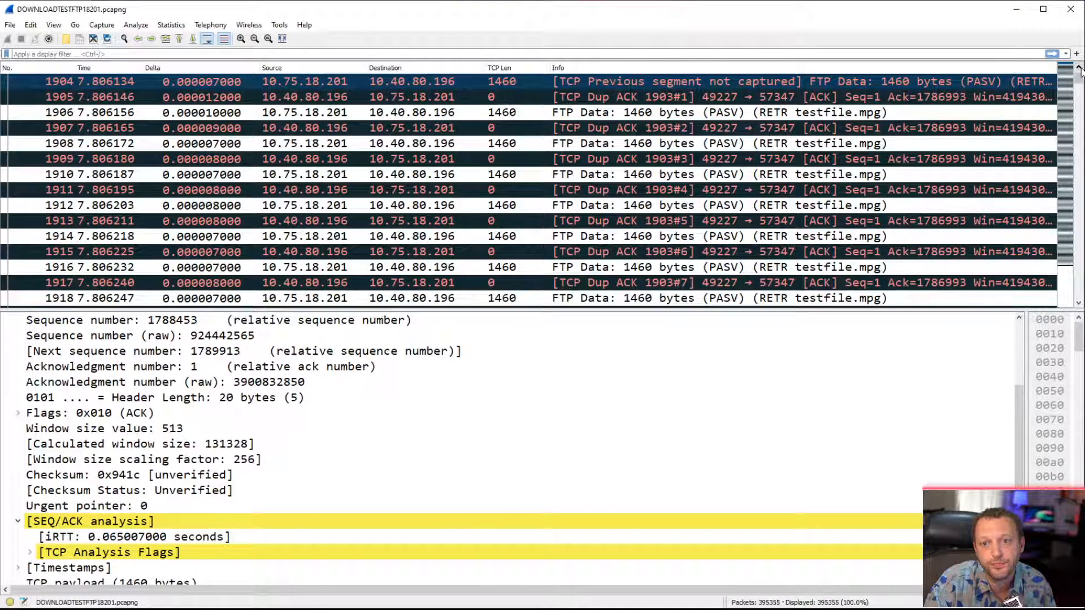
{"action": "scroll", "coordinate": [1081, 69], "scroll_direction": "up", "scroll_amount": 3}
{"action": "scroll", "coordinate": [1080, 69], "scroll_direction": "up", "scroll_amount": 1}
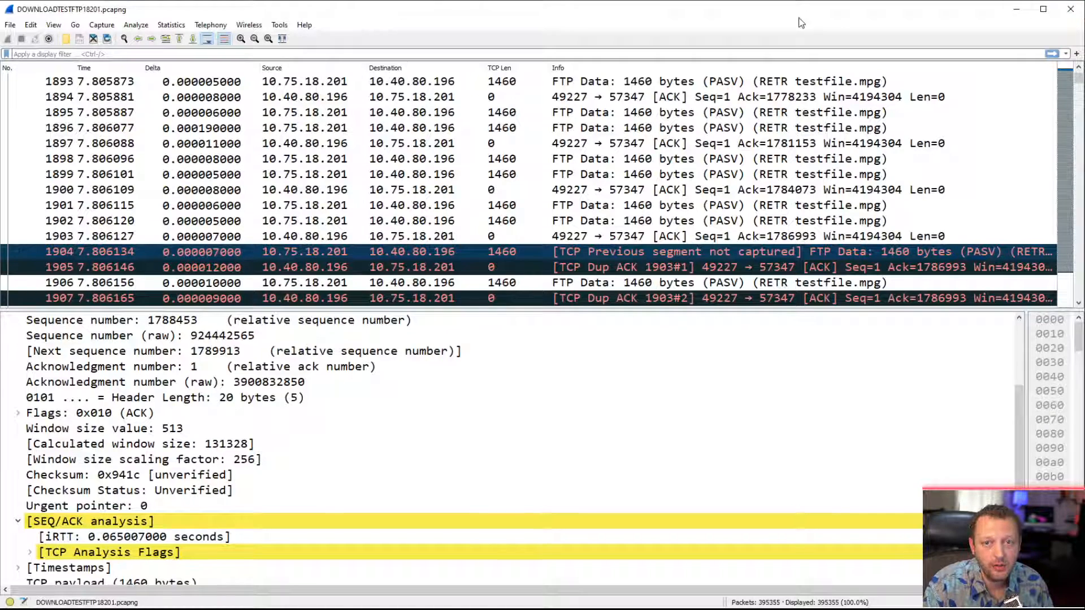
Show the Seq, Nxt Seq and Ack columns in the packet list and resize the columns so their full numbers fit
{"action": "right_click", "coordinate": [519, 68]}
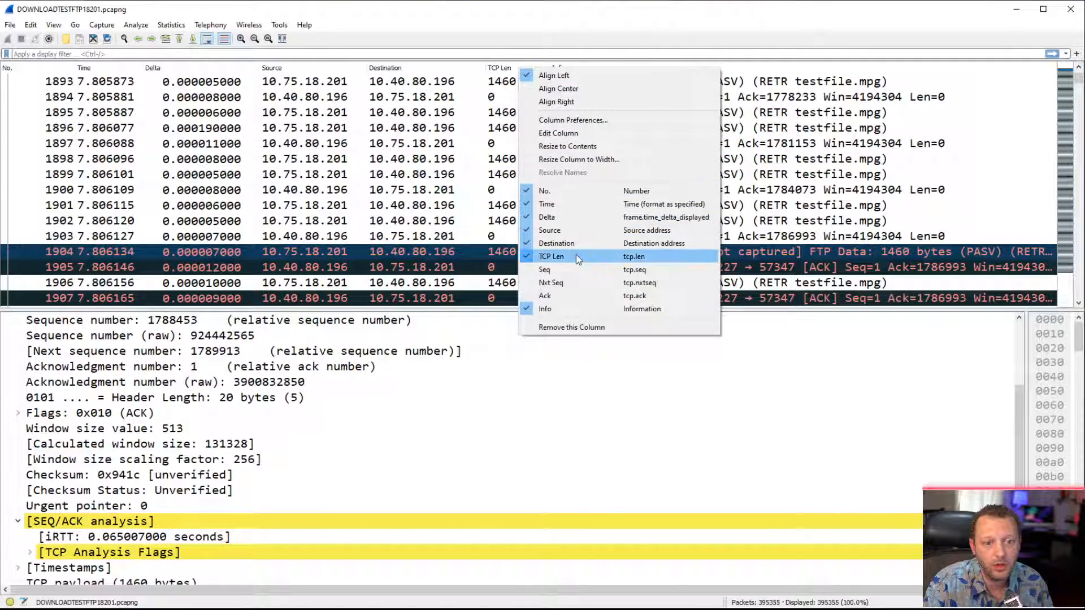
{"action": "left_click", "coordinate": [575, 270]}
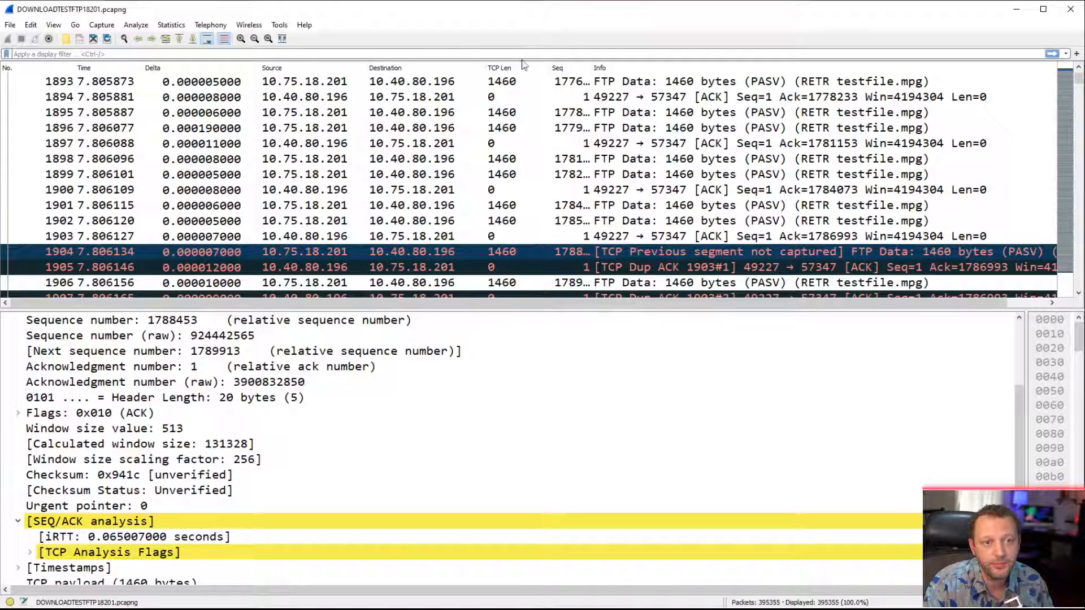
{"action": "right_click", "coordinate": [521, 68]}
{"action": "left_click", "coordinate": [567, 286]}
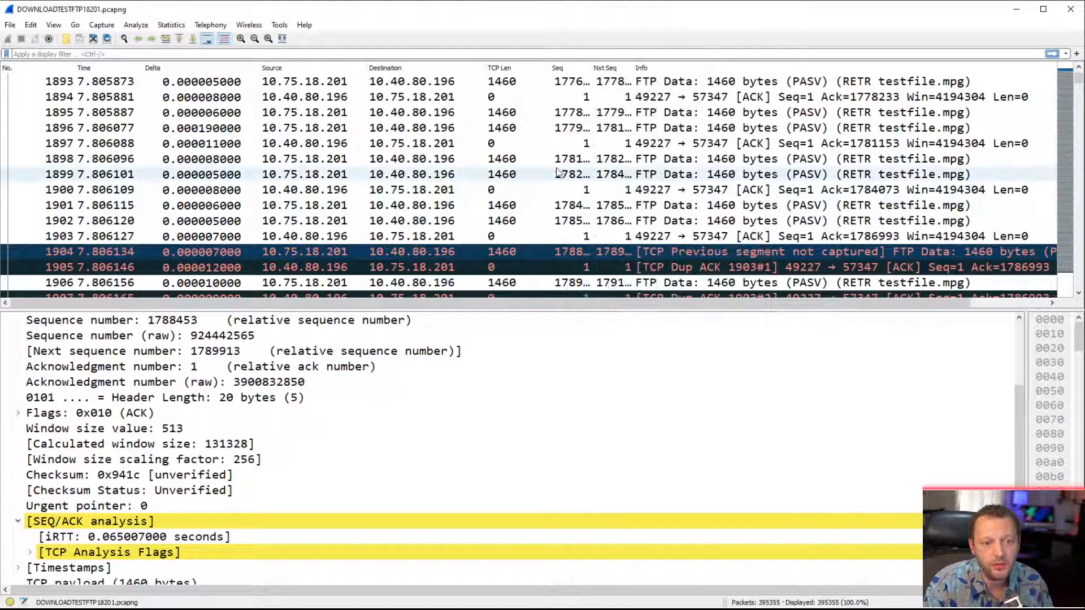
{"action": "right_click", "coordinate": [537, 70]}
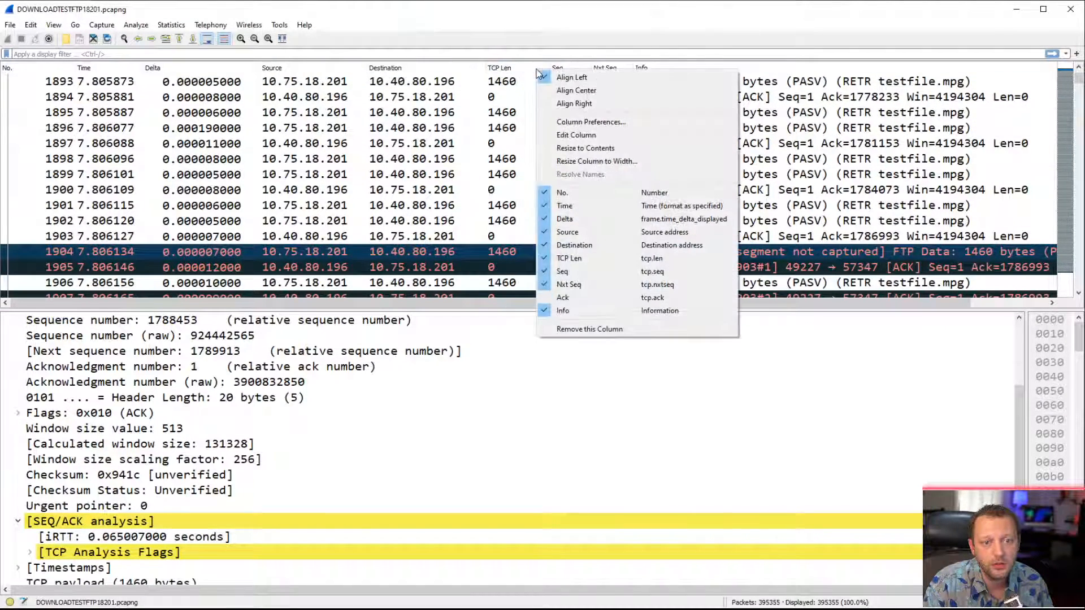
{"action": "left_click", "coordinate": [564, 297]}
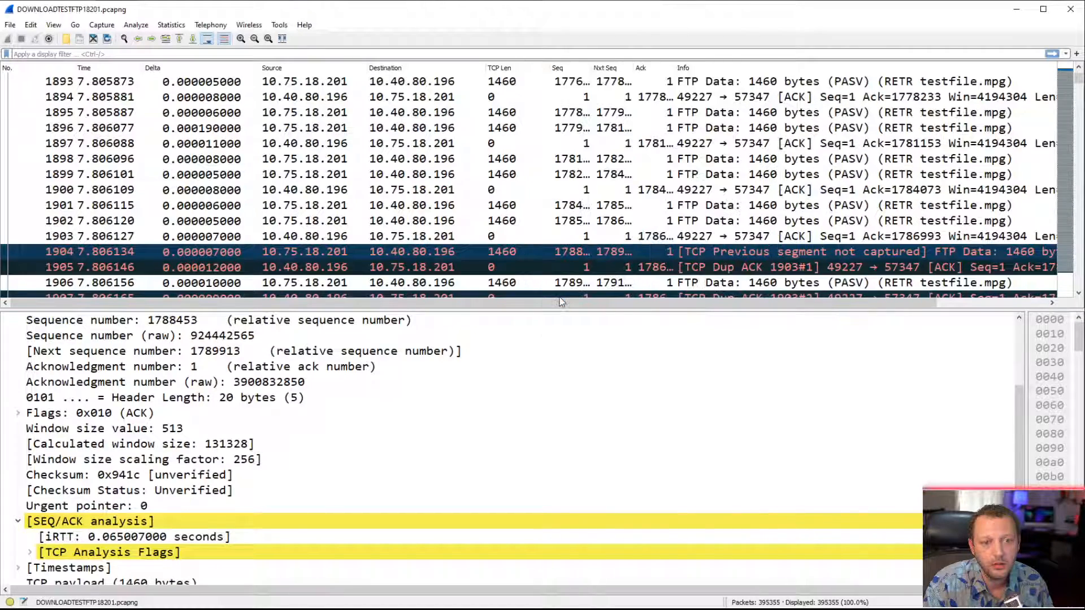
{"action": "left_click", "coordinate": [282, 38]}
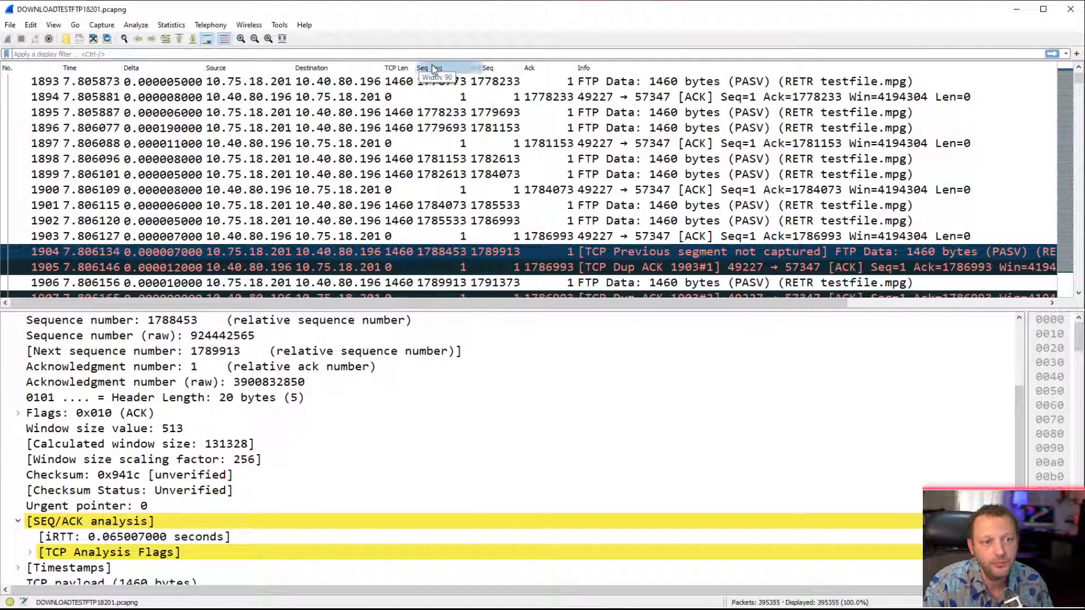
{"action": "left_click_drag", "start_coordinate": [417, 63], "coordinate": [628, 69]}
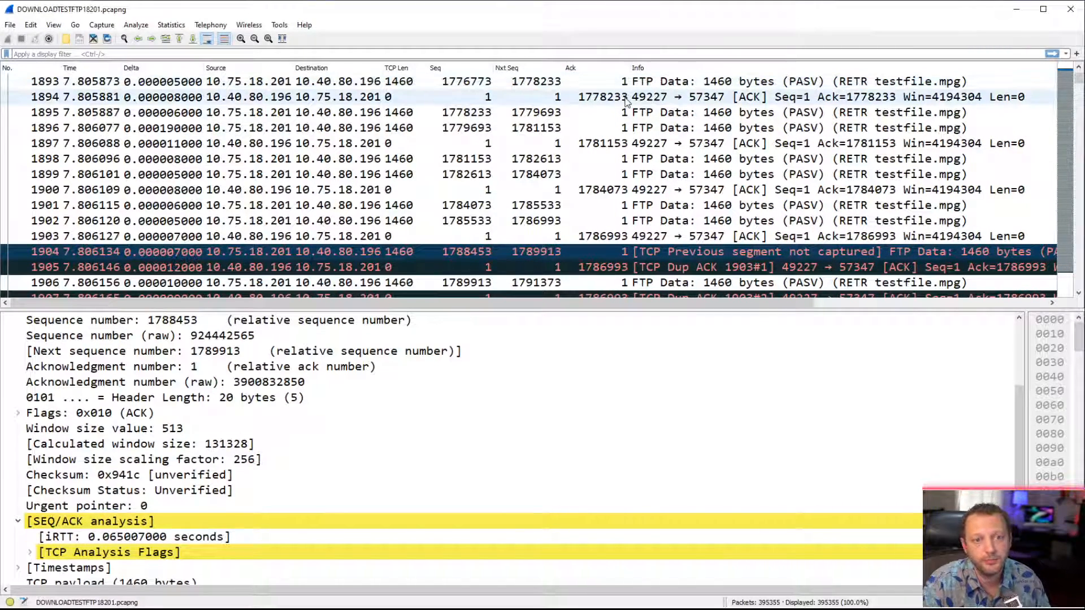
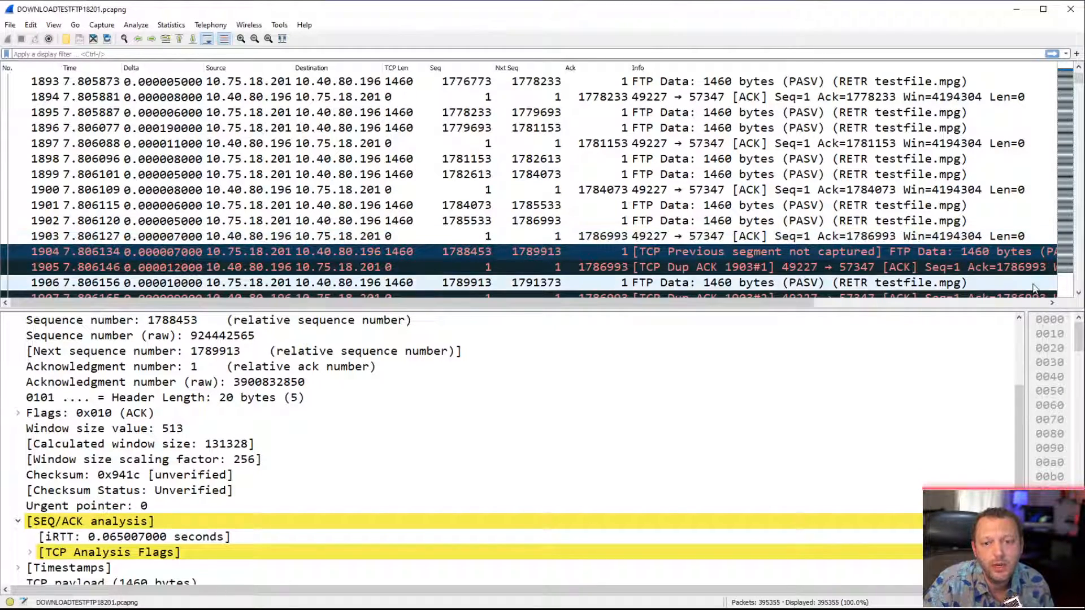
Compare the Ack numbers of packets 1897, 1900 and 1903 with the Seq numbers of the data segments that follow them
{"action": "left_click", "coordinate": [1079, 294]}
{"action": "left_click", "coordinate": [1079, 294]}
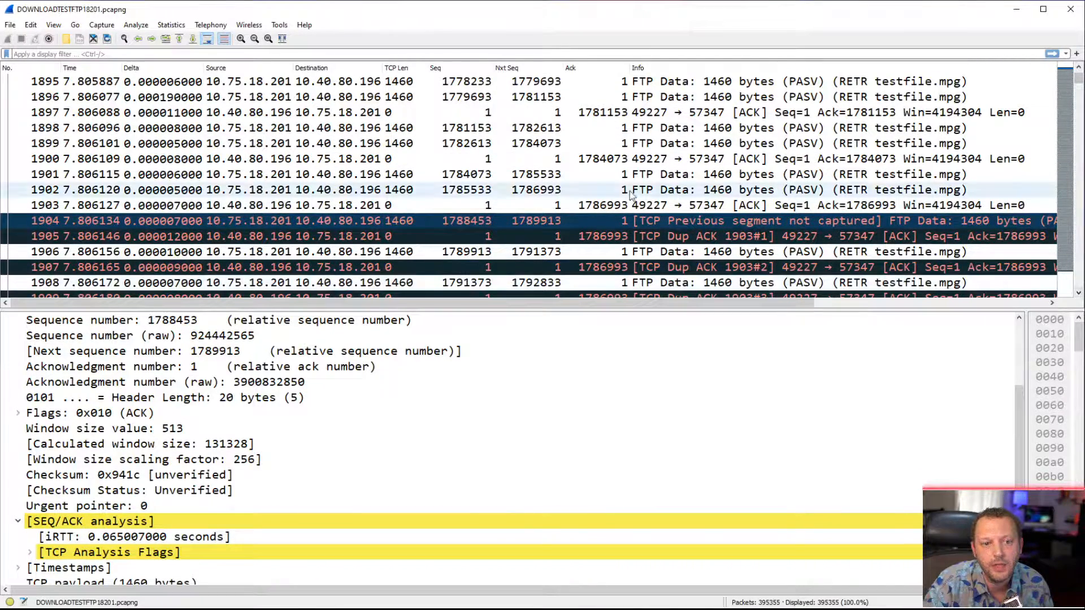
{"action": "left_click", "coordinate": [604, 115]}
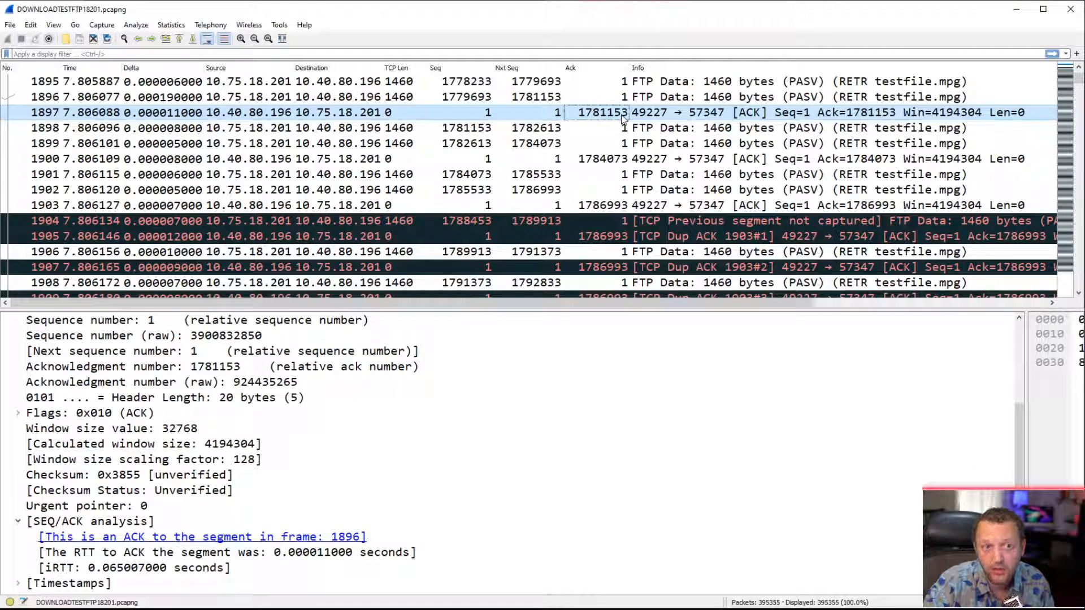
{"action": "left_click", "coordinate": [475, 130]}
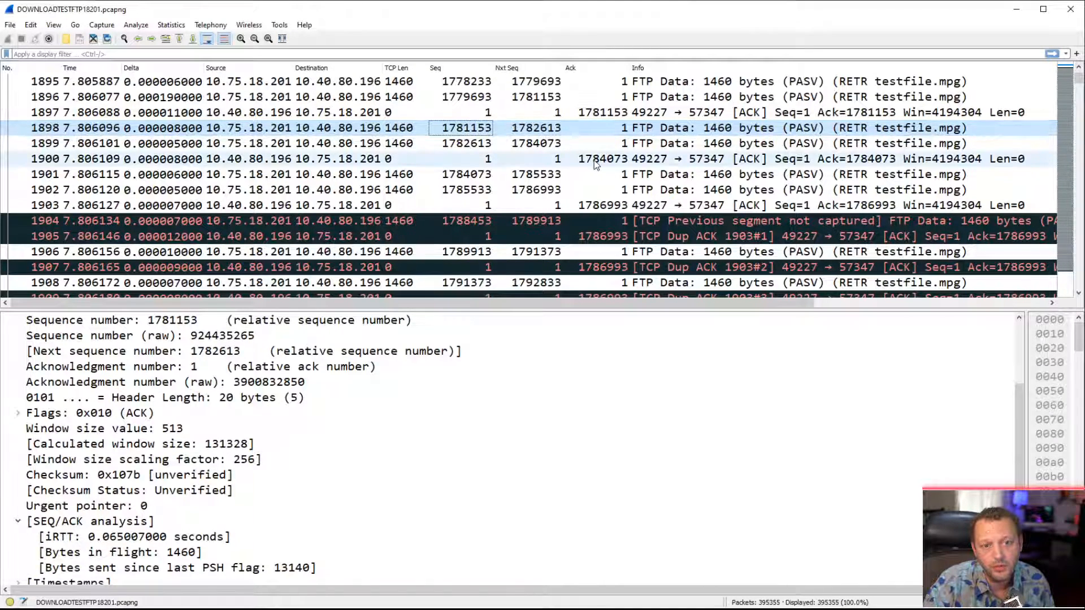
{"action": "left_click", "coordinate": [612, 161]}
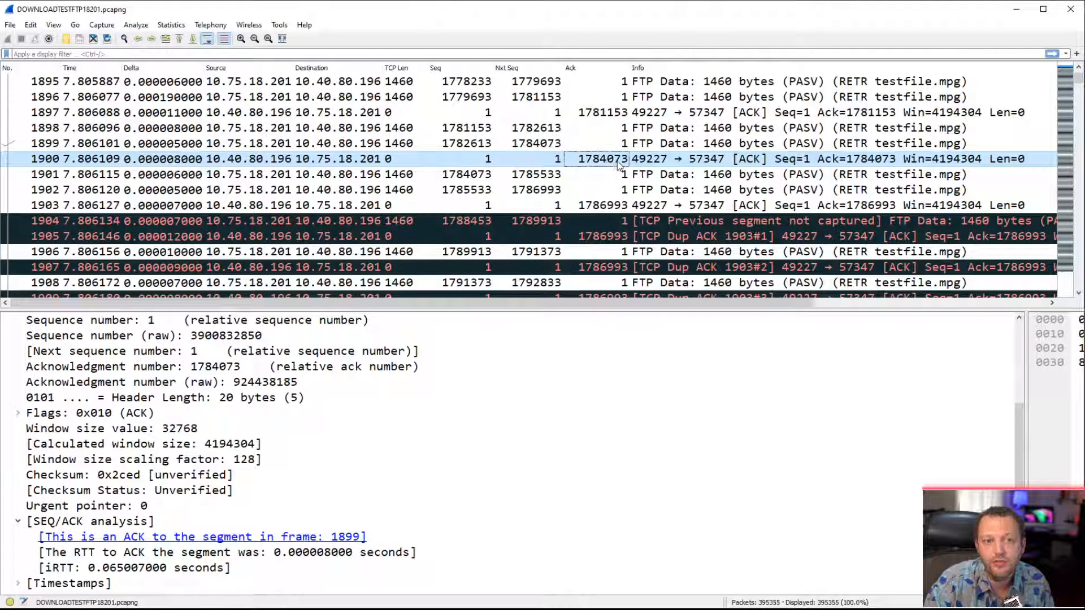
{"action": "left_click", "coordinate": [478, 176]}
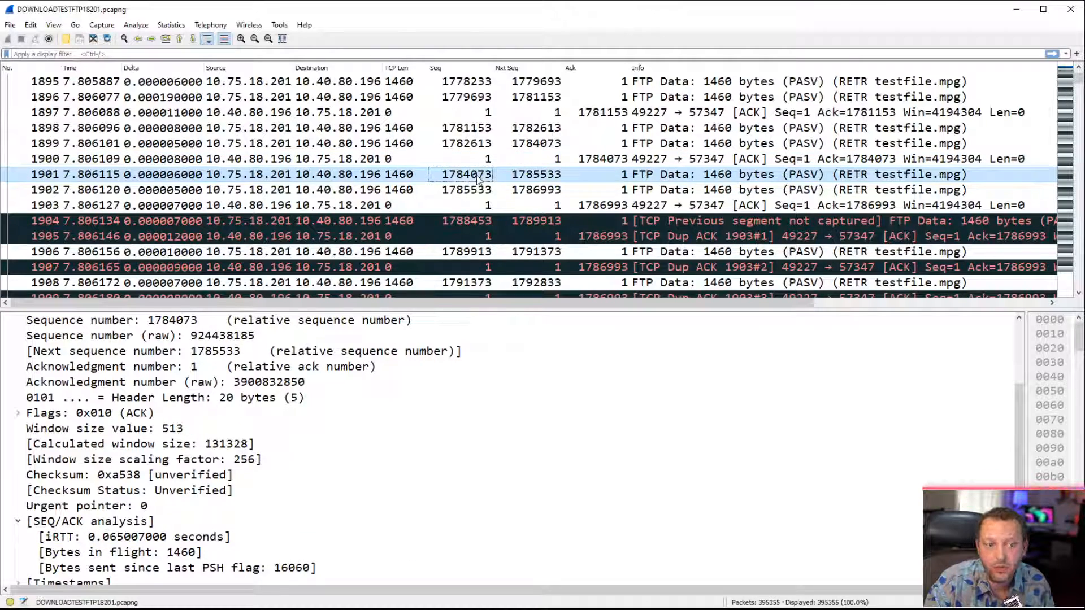
{"action": "left_click", "coordinate": [608, 210]}
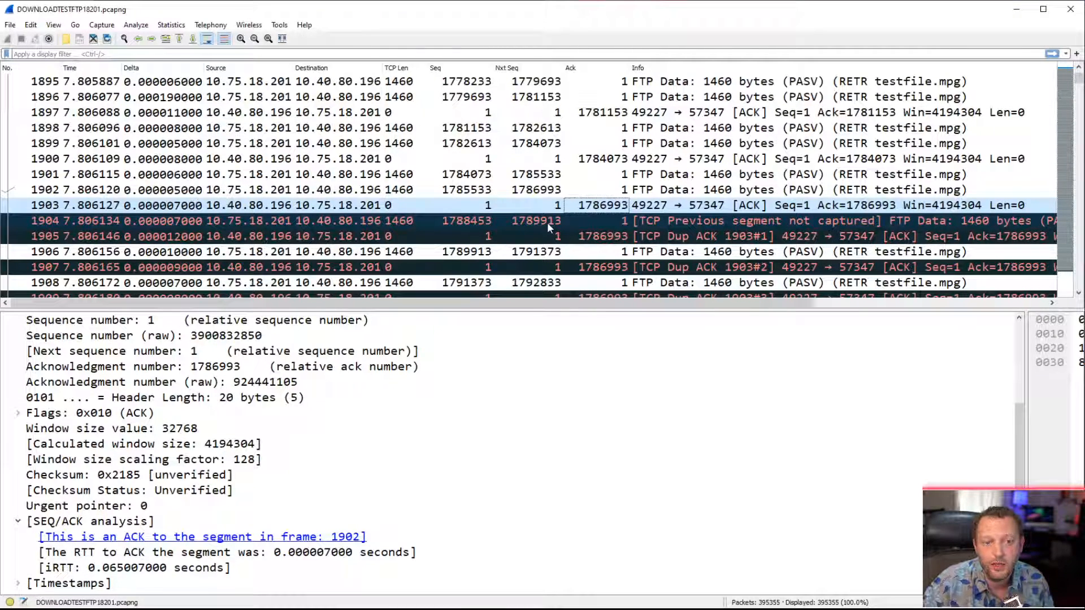
Inspect the SACK option of duplicate ACK 1905, collapse its SEQ/ACK analysis, and compare the range with packet 1904's Seq and Nxt Seq
{"action": "left_click", "coordinate": [600, 237]}
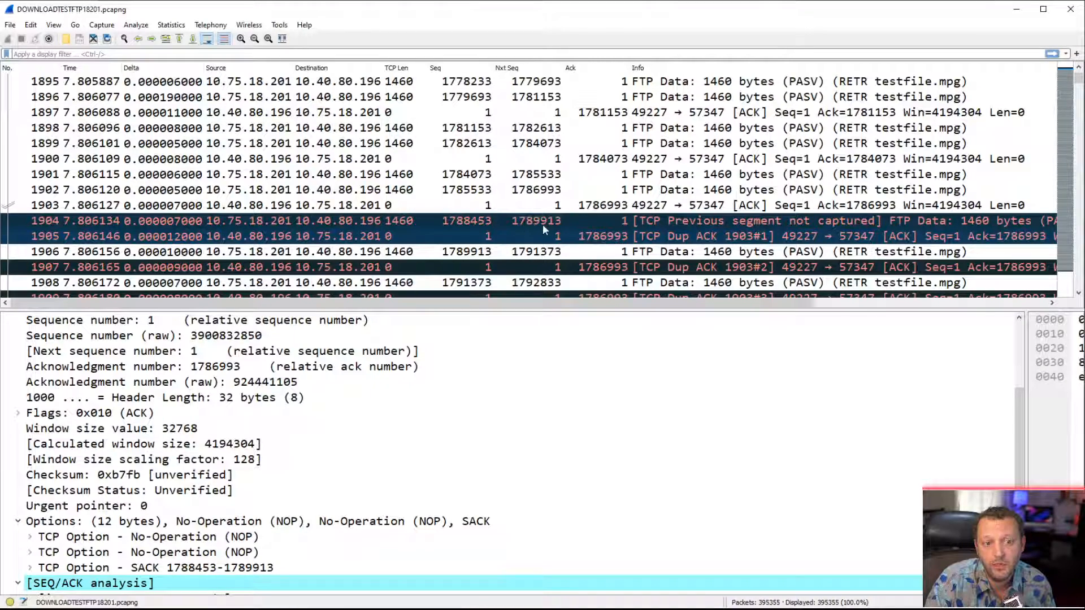
{"action": "scroll", "coordinate": [195, 496], "scroll_direction": "down", "scroll_amount": 2}
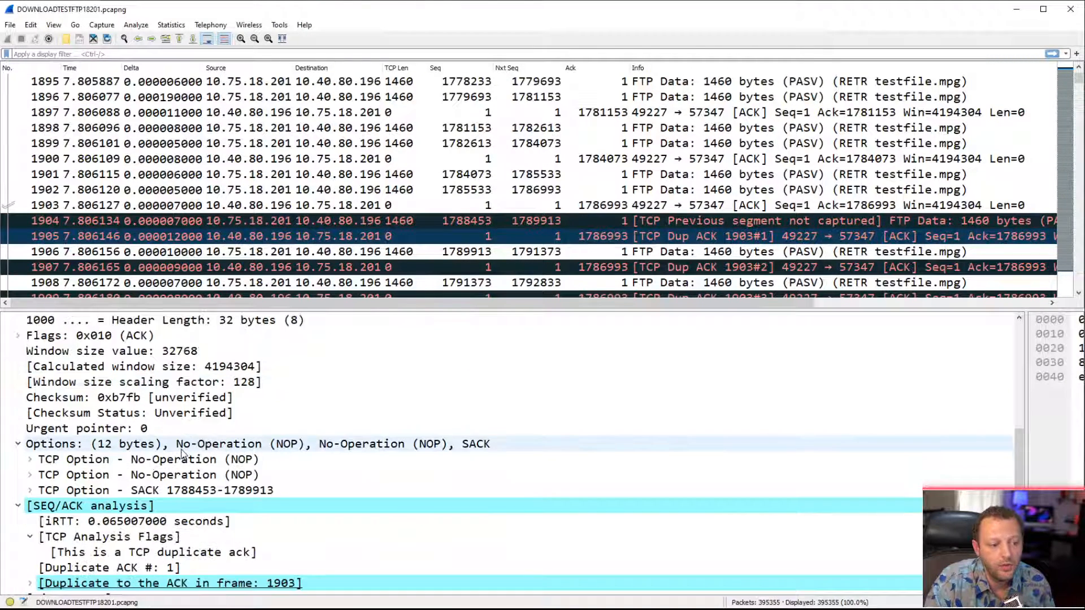
{"action": "left_click", "coordinate": [195, 495]}
{"action": "left_click", "coordinate": [17, 505]}
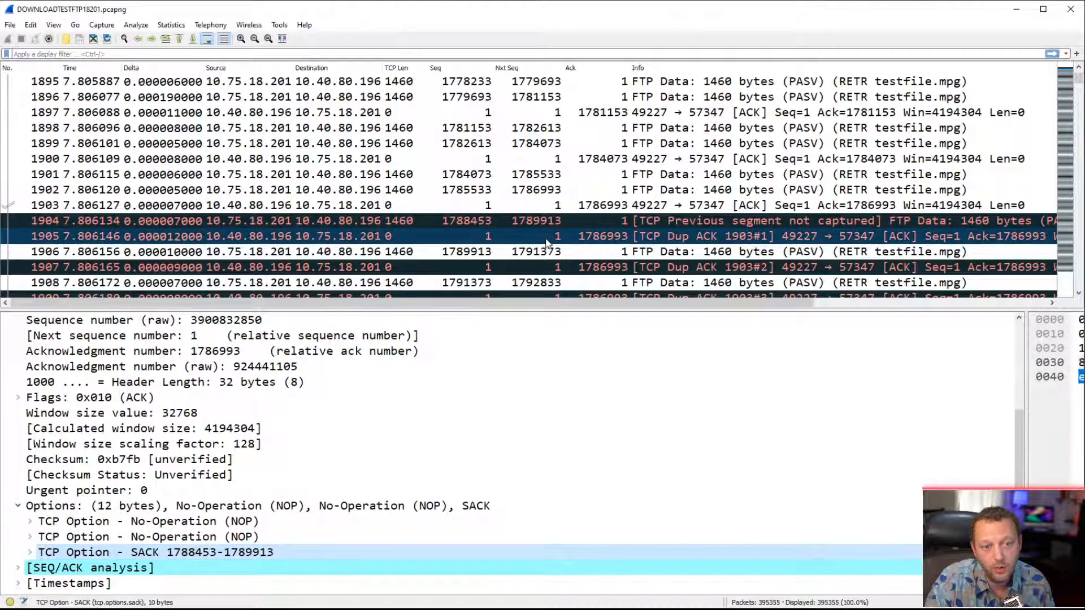
{"action": "left_click", "coordinate": [488, 220]}
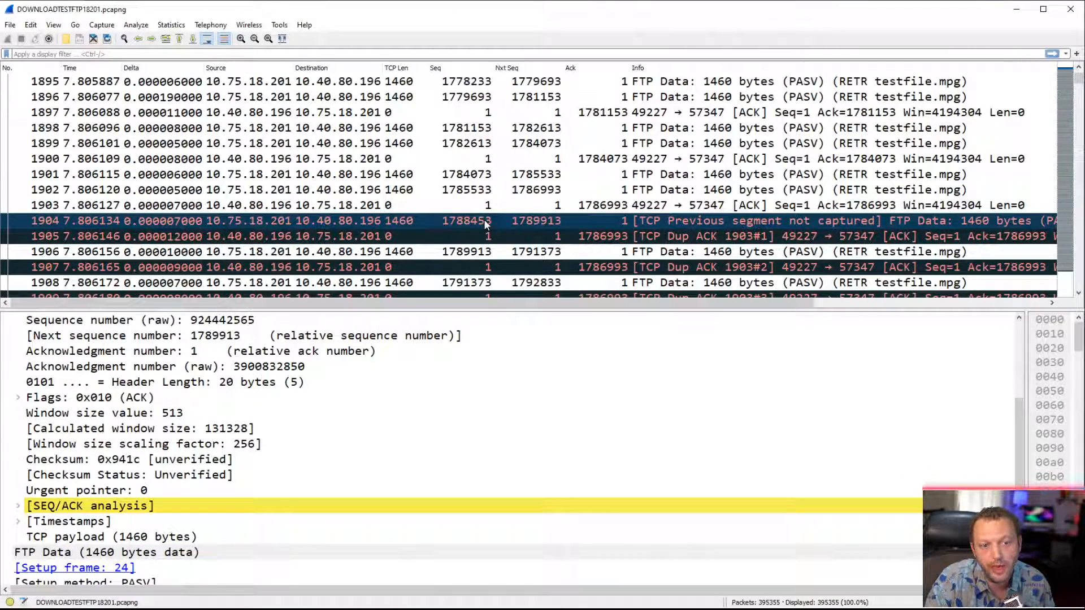
{"action": "left_click", "coordinate": [609, 238]}
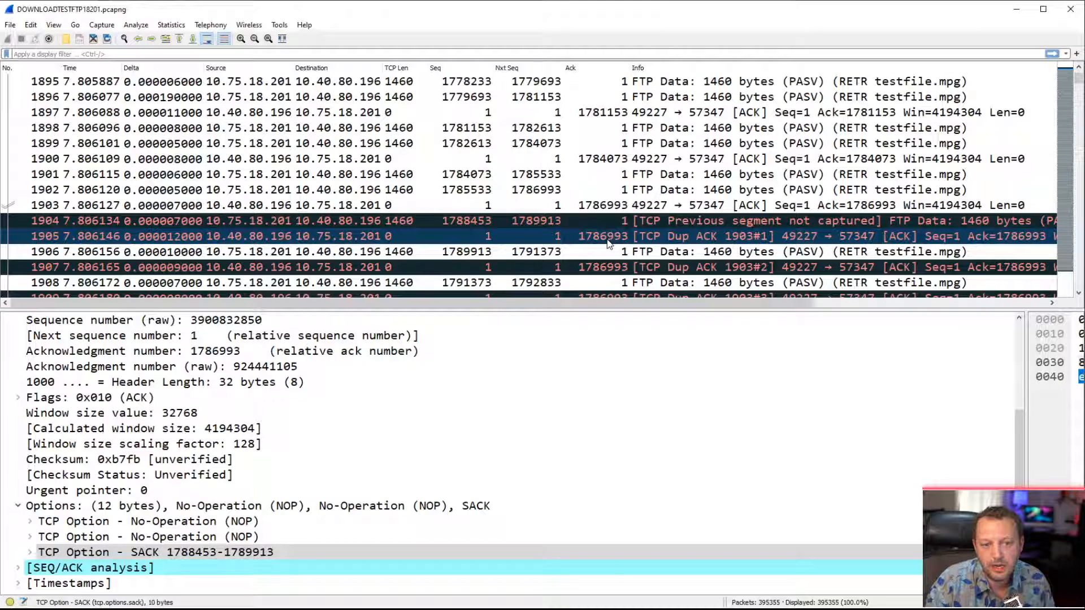
{"action": "left_click", "coordinate": [538, 223]}
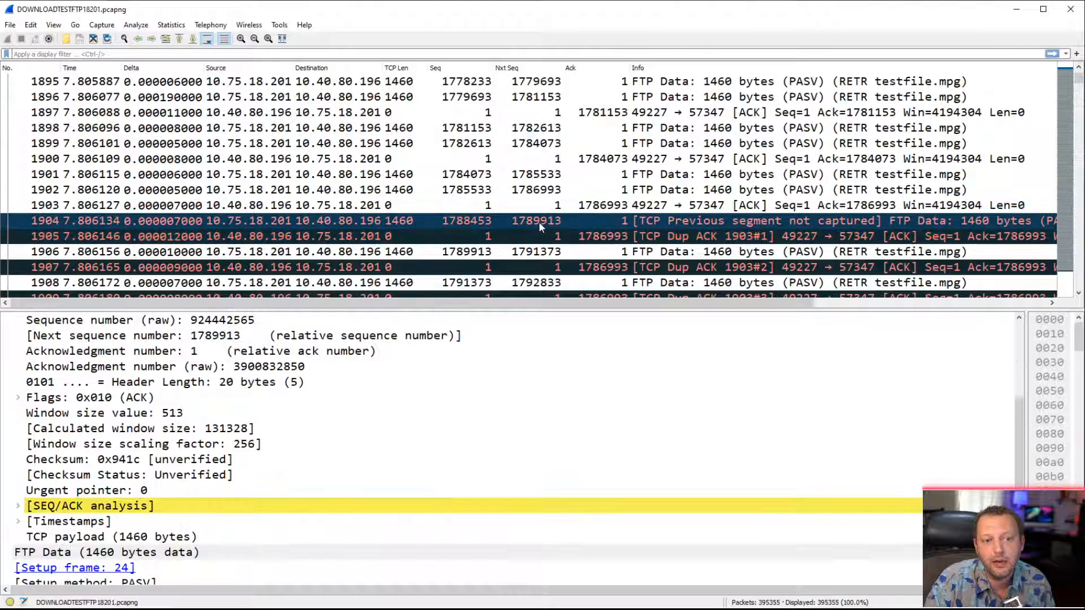
Examine the left and right edges in duplicate ACK 1907's SACK option against data packet 1906
{"action": "left_click", "coordinate": [614, 256]}
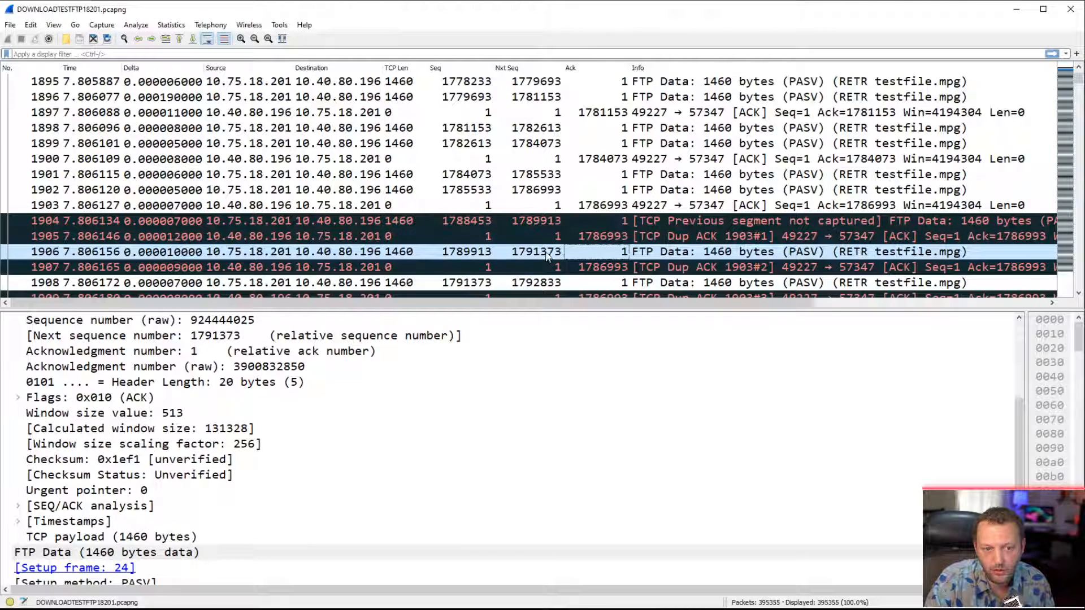
{"action": "left_click", "coordinate": [588, 267]}
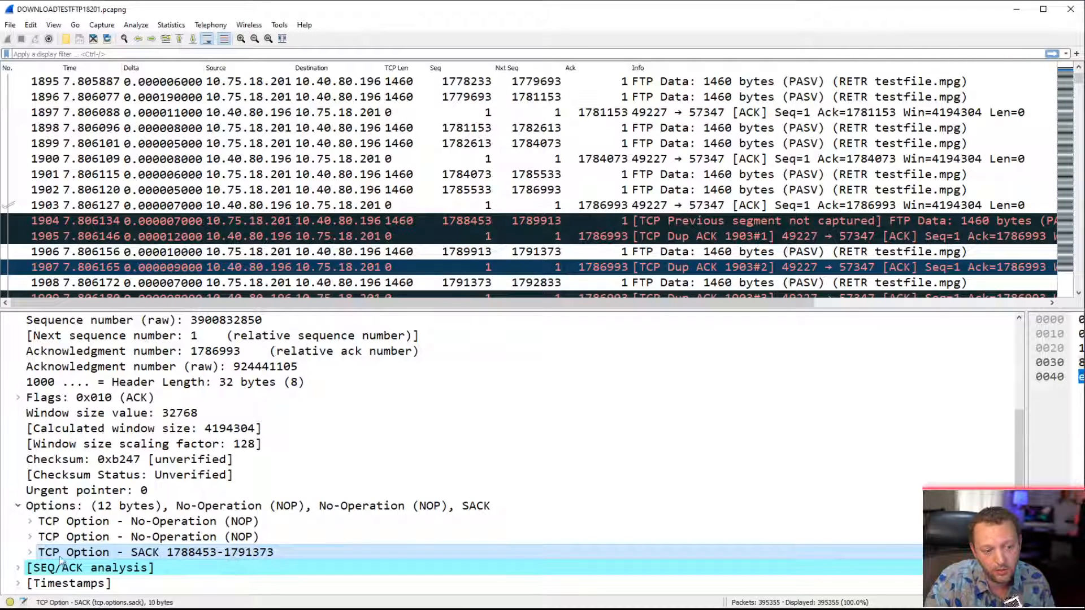
{"action": "left_click", "coordinate": [30, 552]}
{"action": "scroll", "coordinate": [138, 557], "scroll_direction": "down", "scroll_amount": 2}
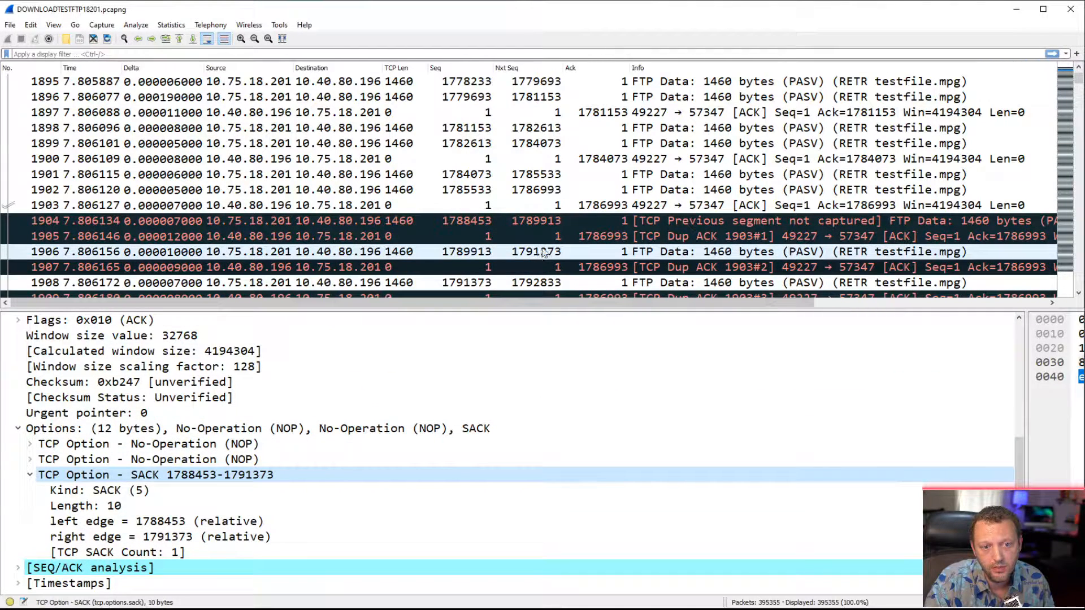
{"action": "left_click", "coordinate": [30, 475]}
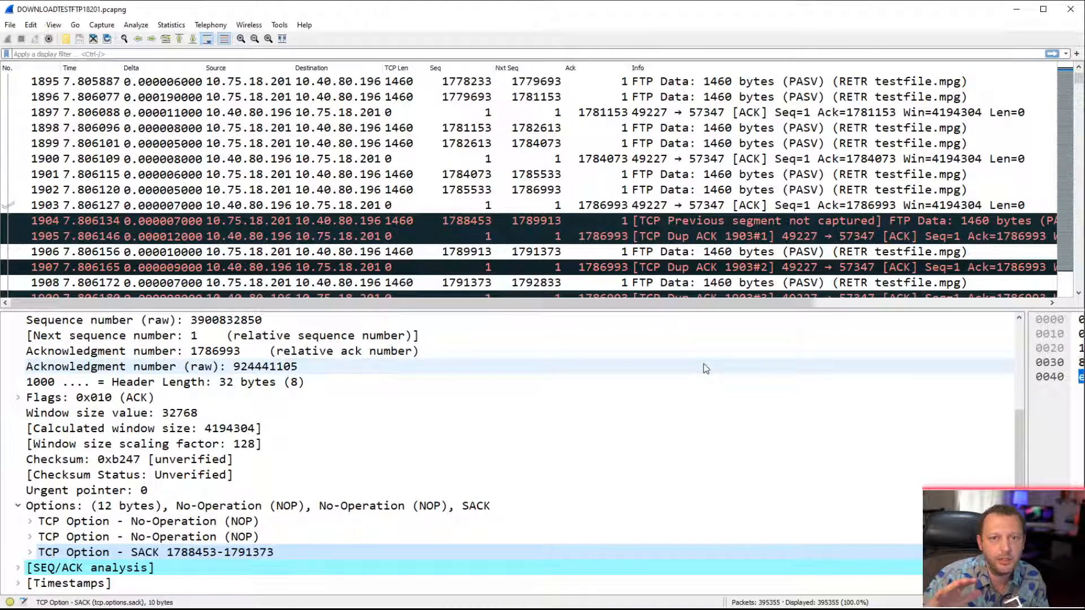
Follow the alternating data segments and duplicate ACKs down to the 648-byte data packet 2106 and inspect its TCP flags
{"action": "left_click", "coordinate": [1078, 294]}
{"action": "left_click", "coordinate": [1078, 294]}
{"action": "left_click", "coordinate": [1078, 294]}
{"action": "left_click", "coordinate": [1079, 294]}
{"action": "left_click", "coordinate": [1079, 293]}
{"action": "left_click", "coordinate": [1079, 293]}
{"action": "left_click", "coordinate": [1079, 294]}
{"action": "left_click", "coordinate": [1079, 294]}
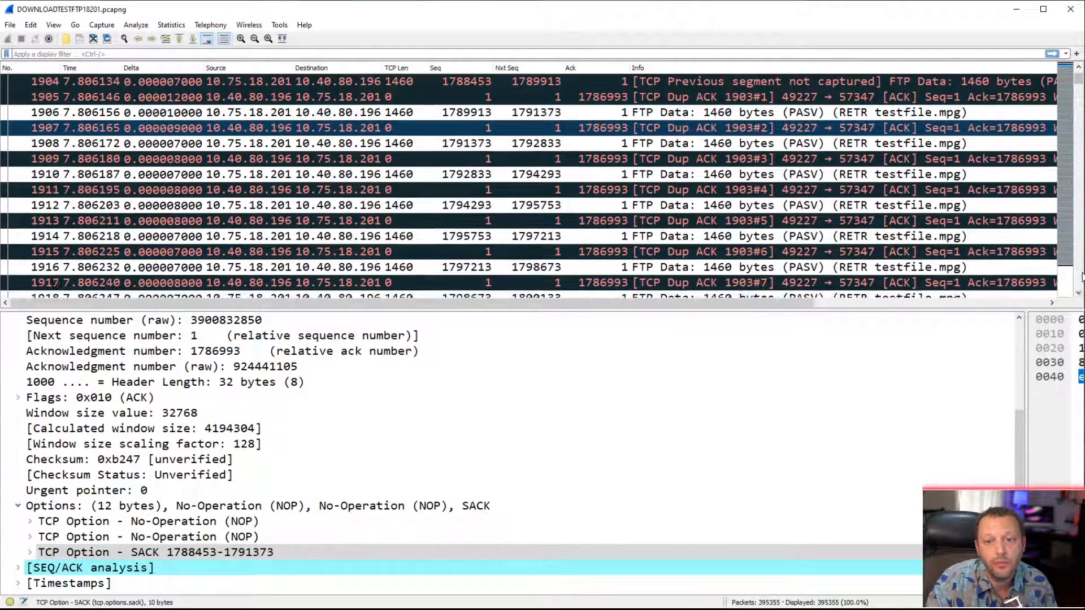
{"action": "scroll", "coordinate": [1081, 277], "scroll_direction": "down", "scroll_amount": 20}
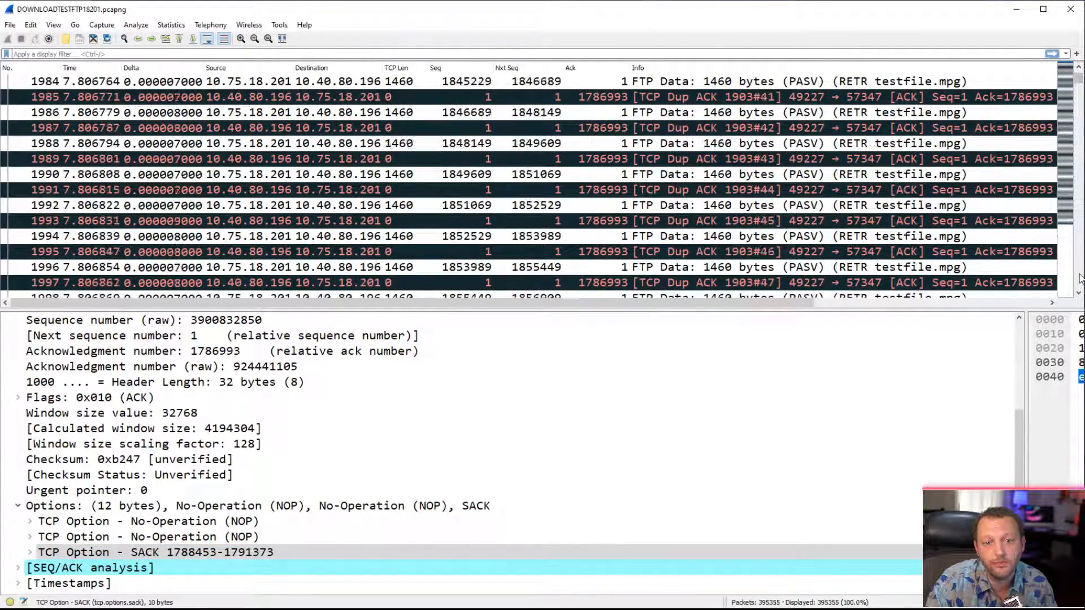
{"action": "scroll", "coordinate": [1081, 277], "scroll_direction": "down", "scroll_amount": 10}
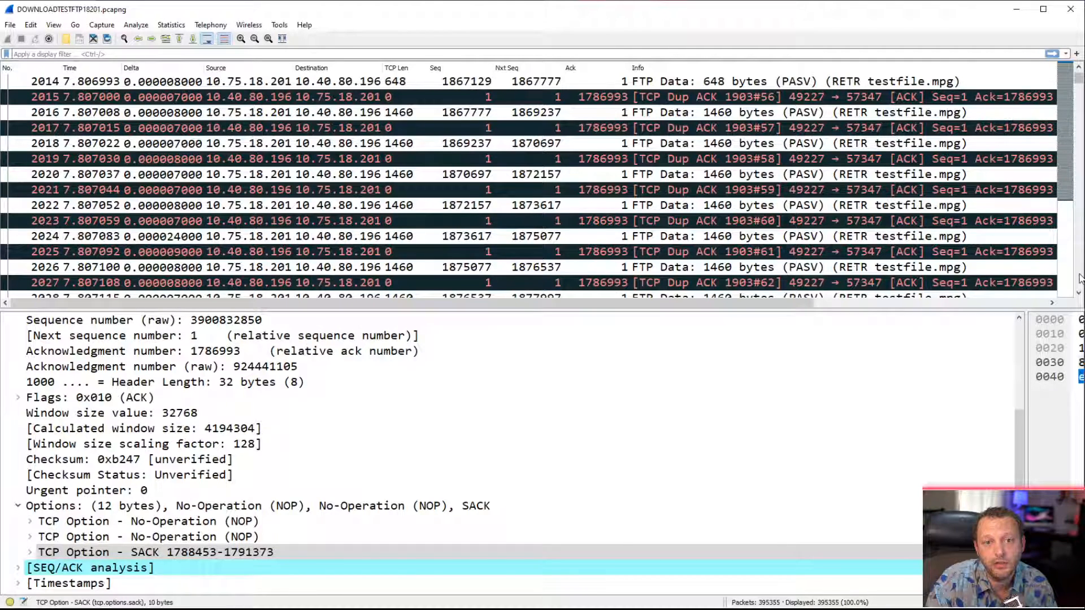
{"action": "scroll", "coordinate": [1081, 277], "scroll_direction": "down", "scroll_amount": 3}
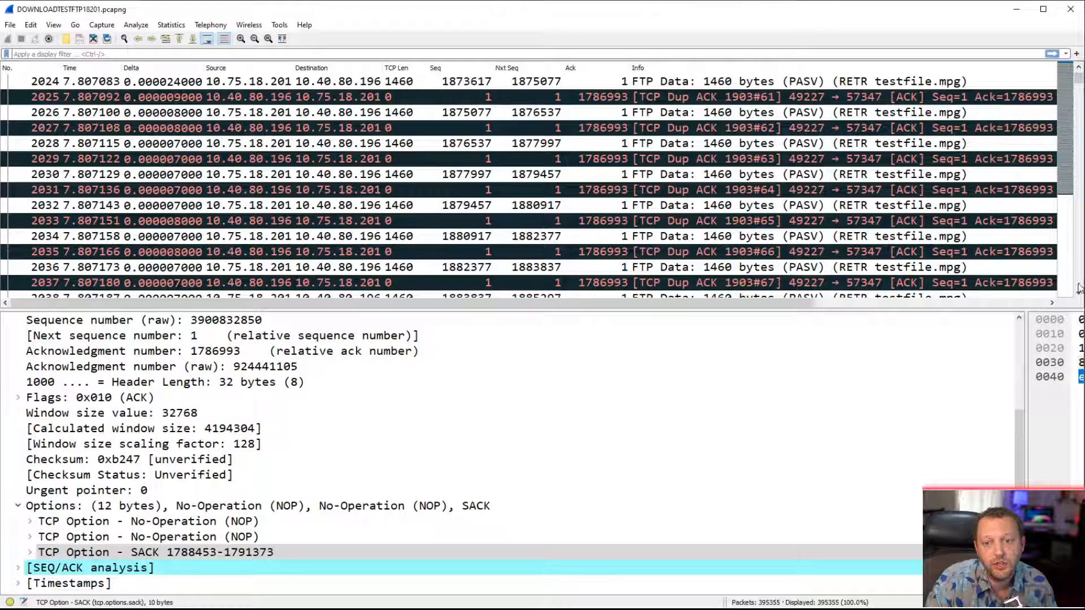
{"action": "scroll", "coordinate": [1080, 289], "scroll_direction": "down", "scroll_amount": 20}
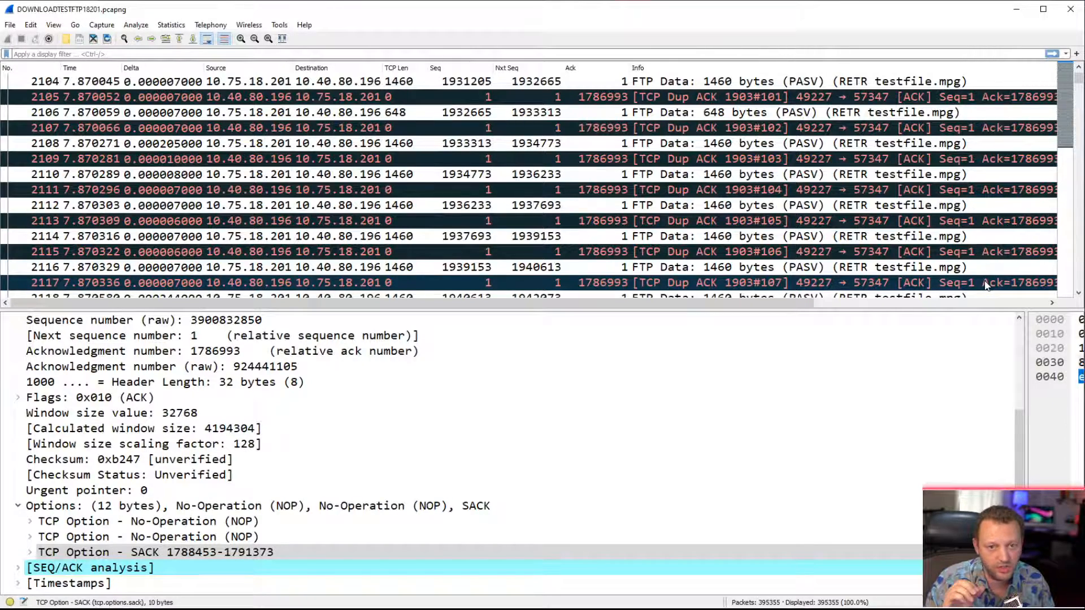
{"action": "left_click", "coordinate": [714, 113]}
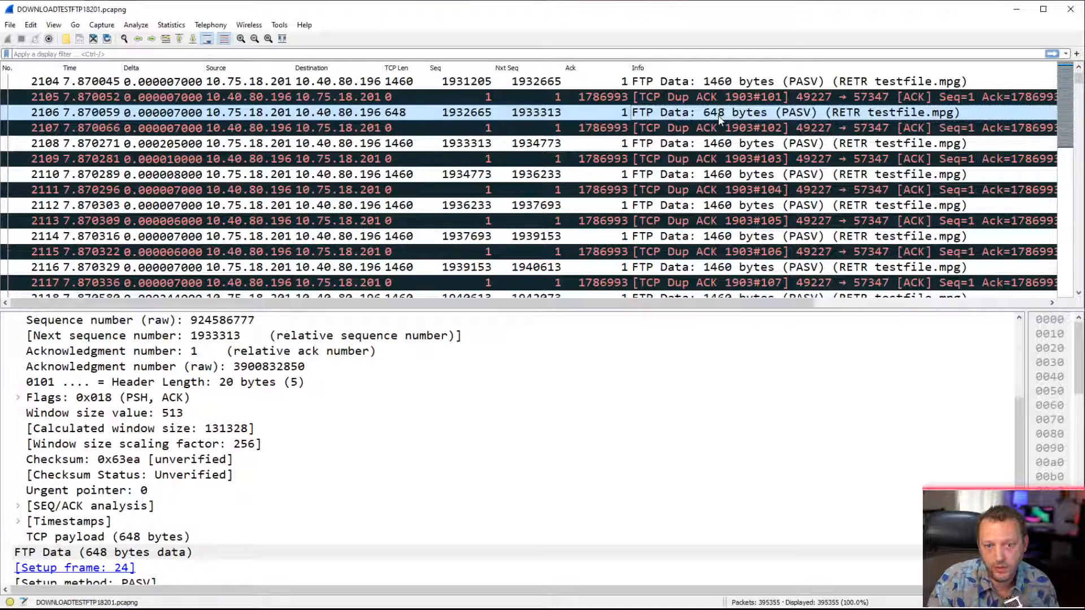
{"action": "left_click", "coordinate": [146, 399]}
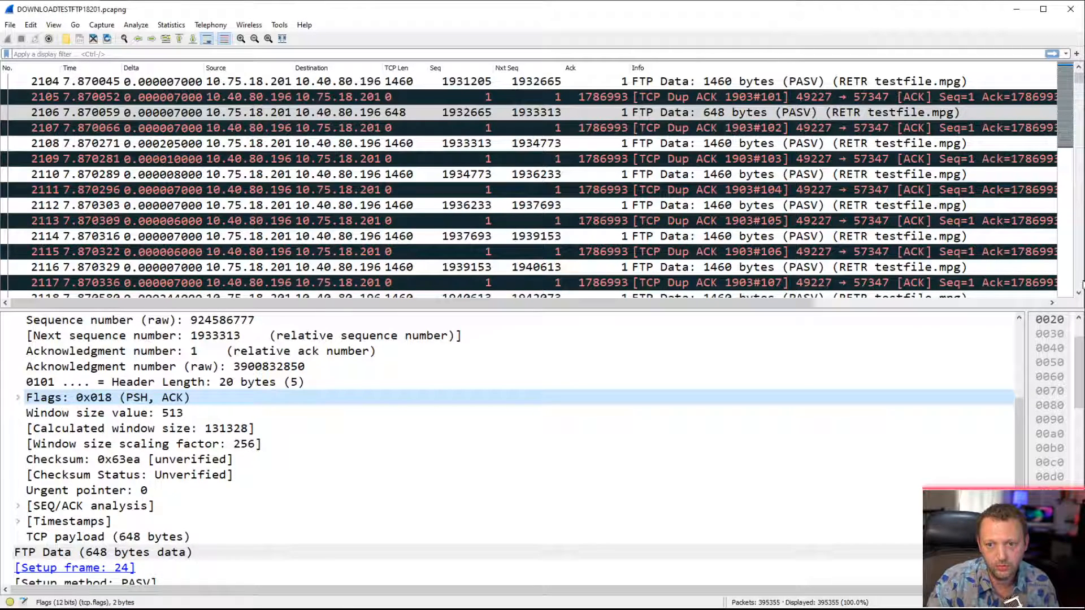
Compare the Ack numbers and SACK ranges of duplicate ACKs 2129 and 2131
{"action": "scroll", "coordinate": [1078, 285], "scroll_direction": "down", "scroll_amount": 7}
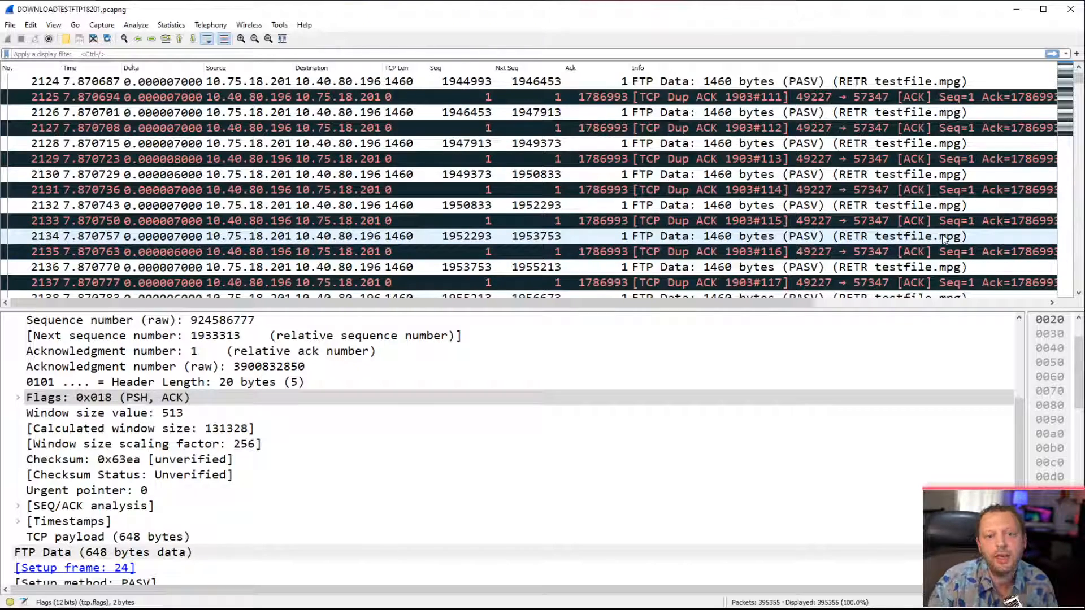
{"action": "left_click", "coordinate": [611, 162]}
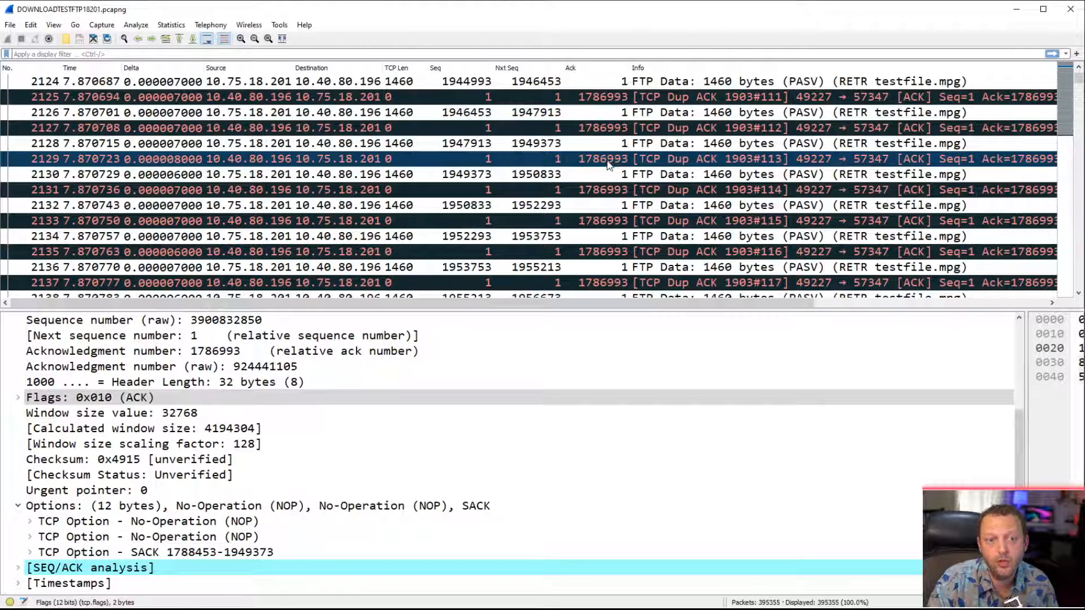
{"action": "left_click", "coordinate": [615, 192]}
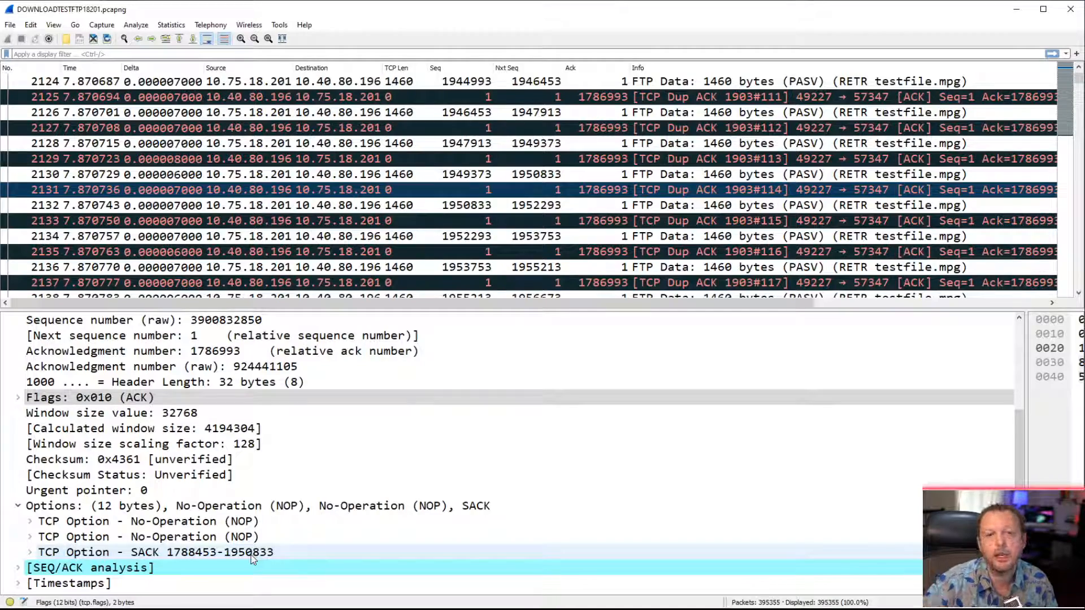
Follow the duplicate ACKs to the last one, packet 2245, and select the fast retransmission in packet 2246
{"action": "left_click", "coordinate": [1080, 282]}
{"action": "left_click", "coordinate": [1081, 282]}
{"action": "left_click", "coordinate": [1081, 282]}
{"action": "left_click", "coordinate": [1080, 282]}
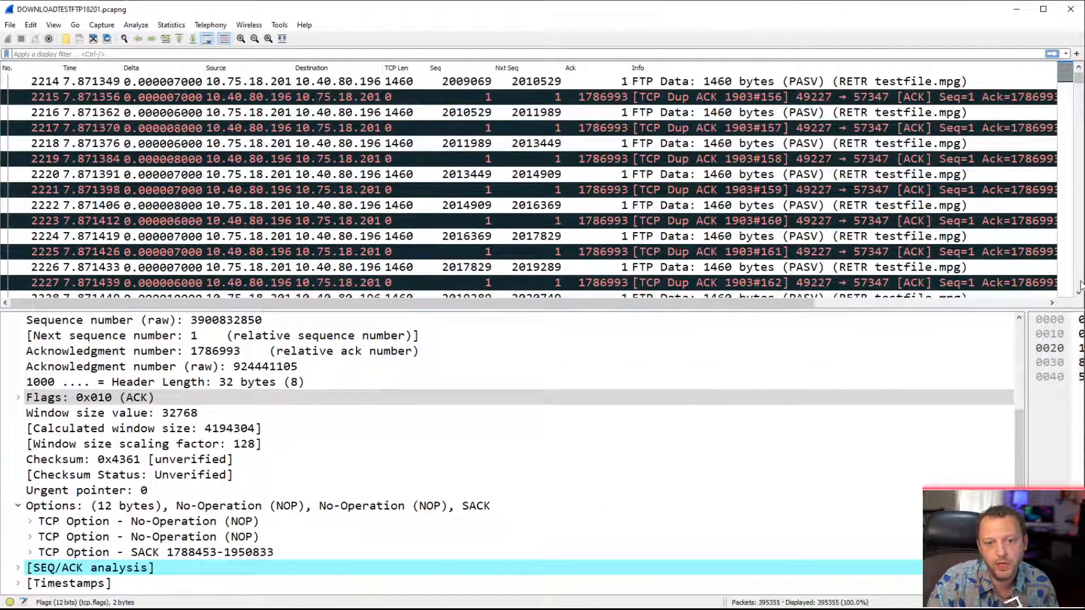
{"action": "left_click", "coordinate": [1081, 282]}
{"action": "left_click_drag", "start_coordinate": [1080, 69], "coordinate": [1079, 69]}
{"action": "left_click", "coordinate": [794, 176]}
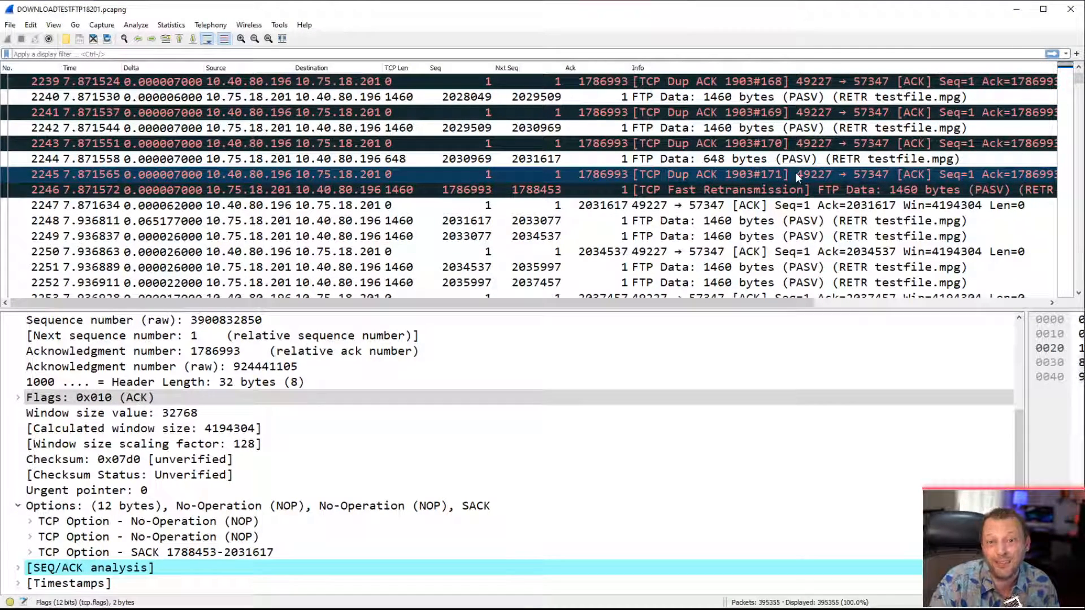
{"action": "left_click", "coordinate": [701, 191]}
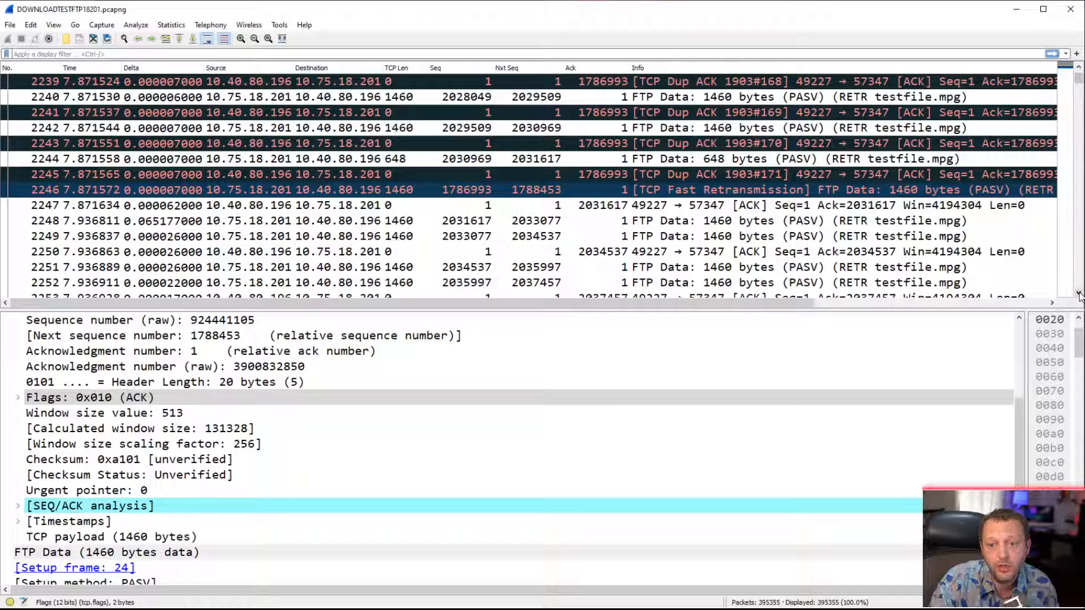
Review the packets following fast retransmission 2246 and the run of duplicate ACKs preceding it back to packet 2231
{"action": "scroll", "coordinate": [1068, 112], "scroll_direction": "down", "scroll_amount": 1}
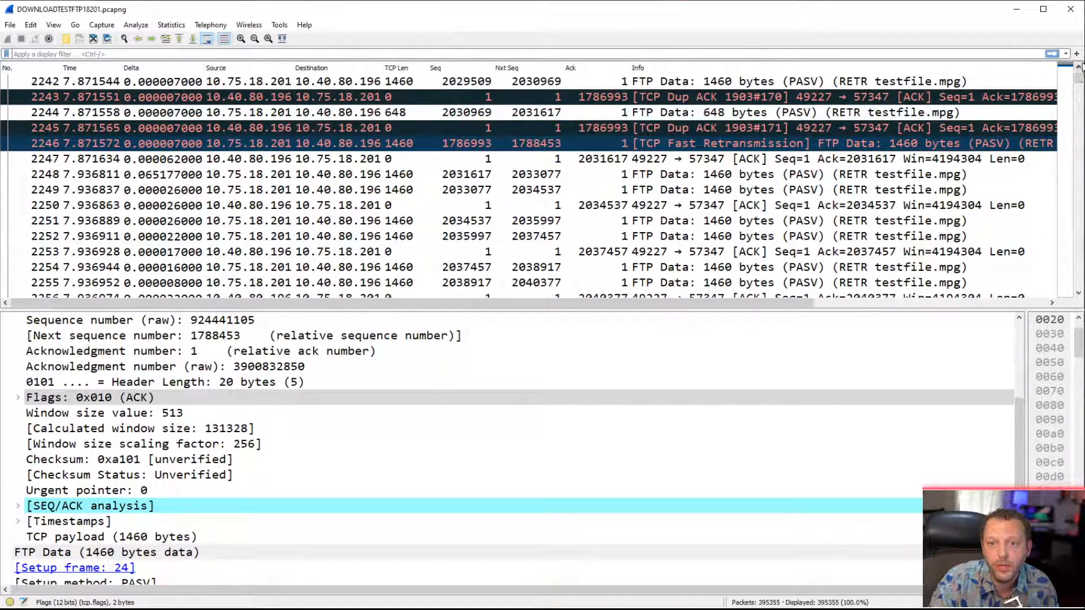
{"action": "left_click", "coordinate": [1079, 67]}
{"action": "left_click", "coordinate": [1079, 67]}
{"action": "left_click", "coordinate": [1079, 67]}
{"action": "left_click", "coordinate": [1079, 67]}
{"action": "left_click", "coordinate": [1079, 67]}
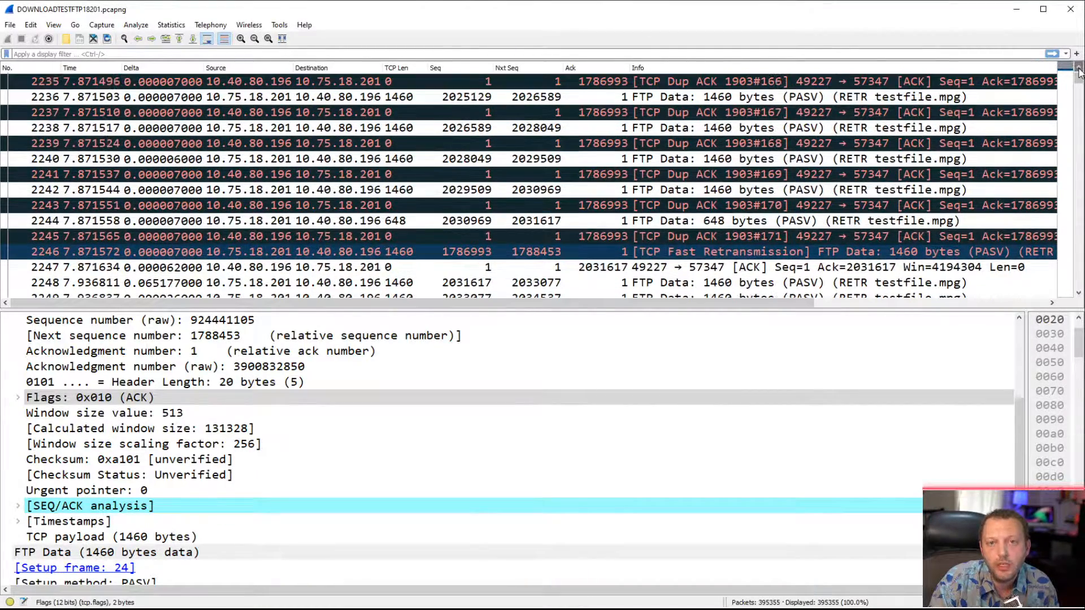
{"action": "left_click", "coordinate": [1079, 66]}
{"action": "left_click", "coordinate": [1079, 66]}
{"action": "left_click", "coordinate": [1079, 67]}
{"action": "left_click", "coordinate": [1079, 67]}
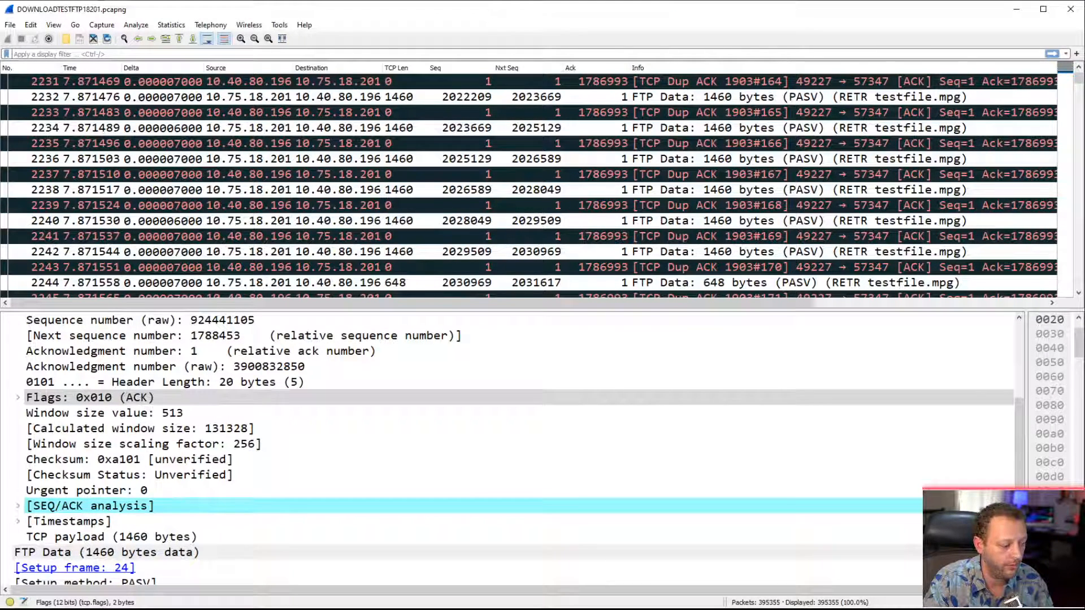
Switch to the tcptrace graph and examine the first SACK burst near 0.867 s, including the point where the duplicate ACKs begin
{"action": "key", "text": "alt+Tab"}
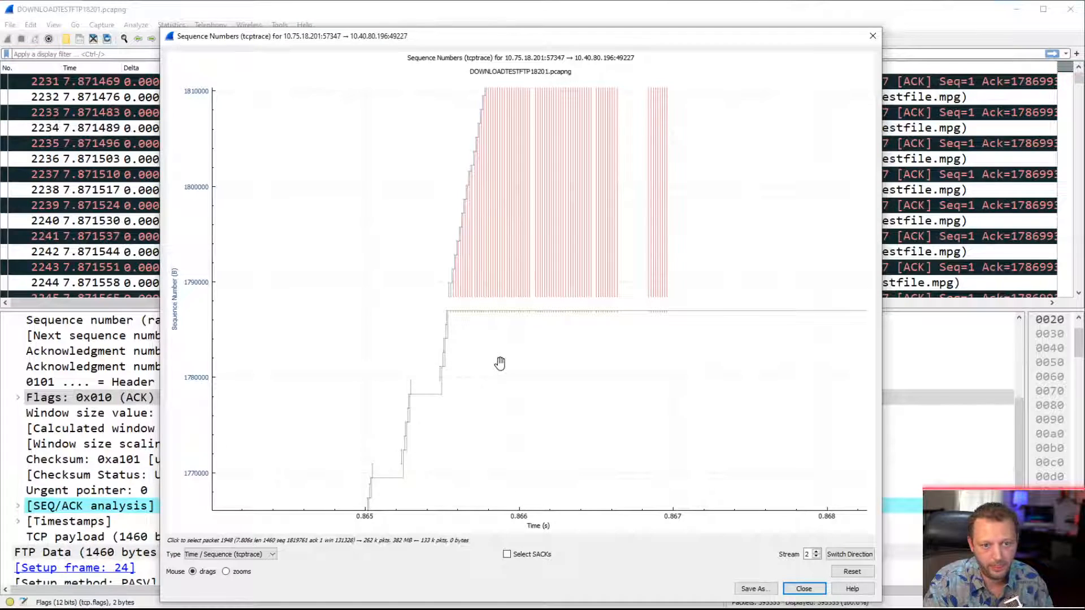
{"action": "scroll", "coordinate": [498, 396], "scroll_direction": "down", "scroll_amount": 5}
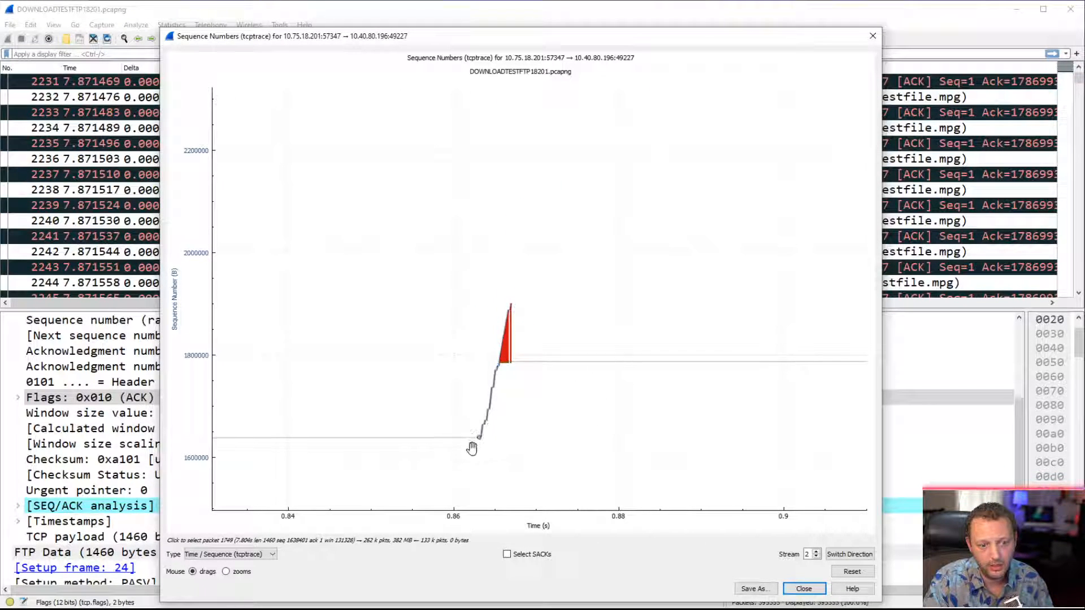
{"action": "scroll", "coordinate": [493, 405], "scroll_direction": "up", "scroll_amount": 2}
{"action": "scroll", "coordinate": [494, 409], "scroll_direction": "up", "scroll_amount": 1}
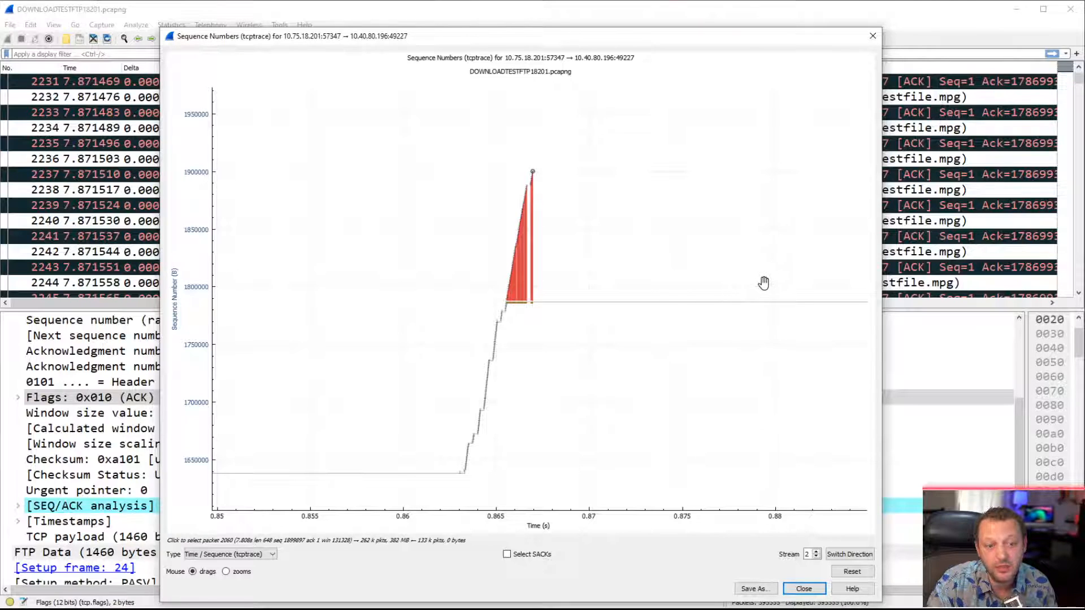
{"action": "left_click_drag", "start_coordinate": [763, 284], "coordinate": [556, 297]}
{"action": "scroll", "coordinate": [358, 318], "scroll_direction": "up", "scroll_amount": 5}
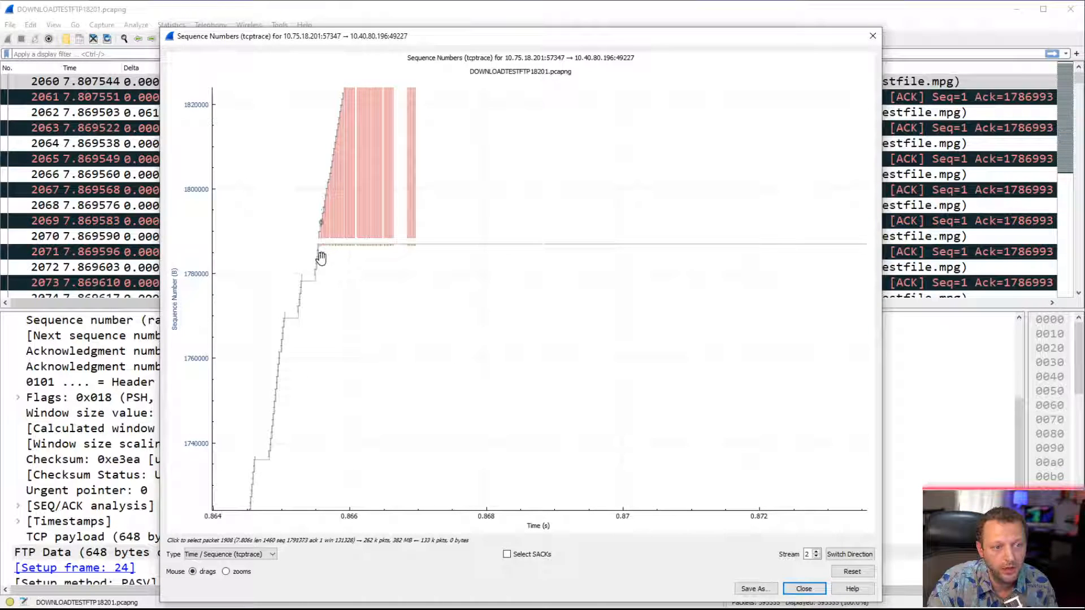
{"action": "scroll", "coordinate": [322, 251], "scroll_direction": "up", "scroll_amount": 3}
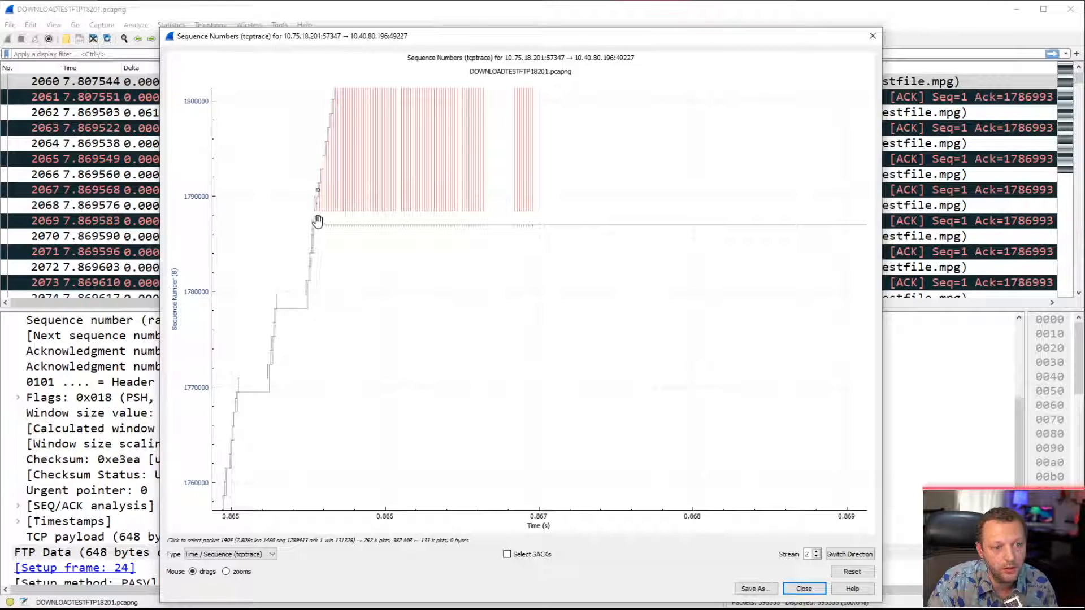
{"action": "scroll", "coordinate": [784, 216], "scroll_direction": "down", "scroll_amount": 5}
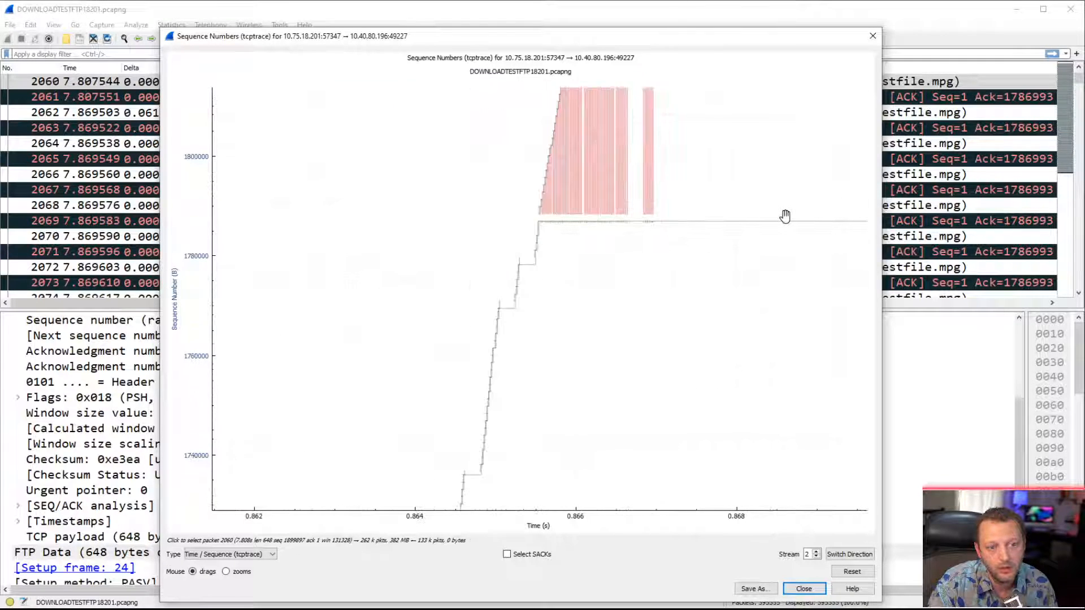
{"action": "scroll", "coordinate": [696, 248], "scroll_direction": "down", "scroll_amount": 4}
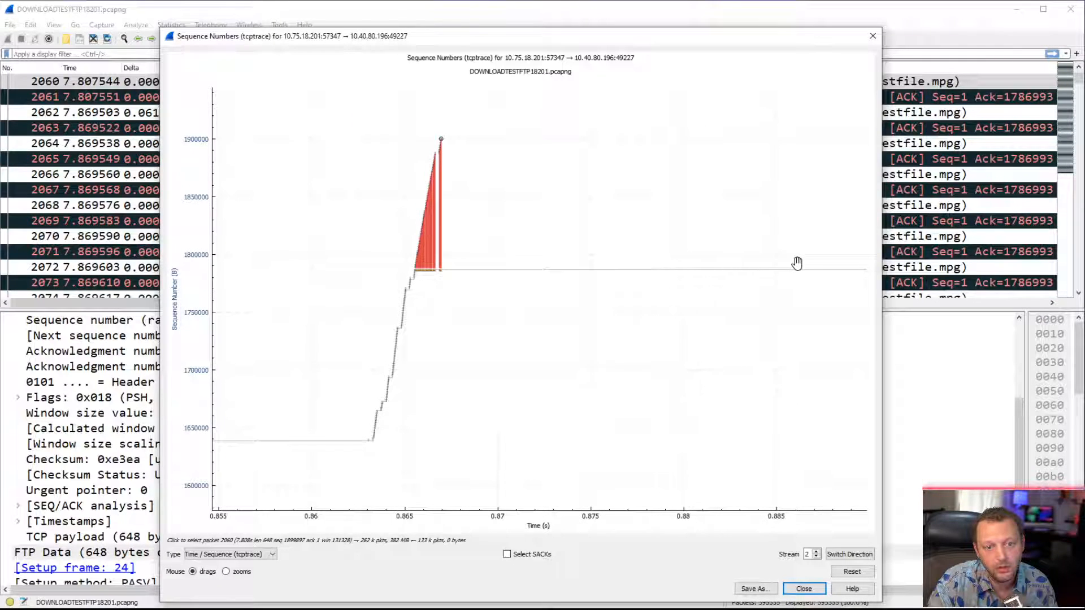
Follow the ACK line to the second SACK burst near 0.93 s and select retransmitted packet 2246 at its end
{"action": "left_click_drag", "start_coordinate": [797, 263], "coordinate": [469, 282]}
{"action": "left_click_drag", "start_coordinate": [817, 278], "coordinate": [448, 286]}
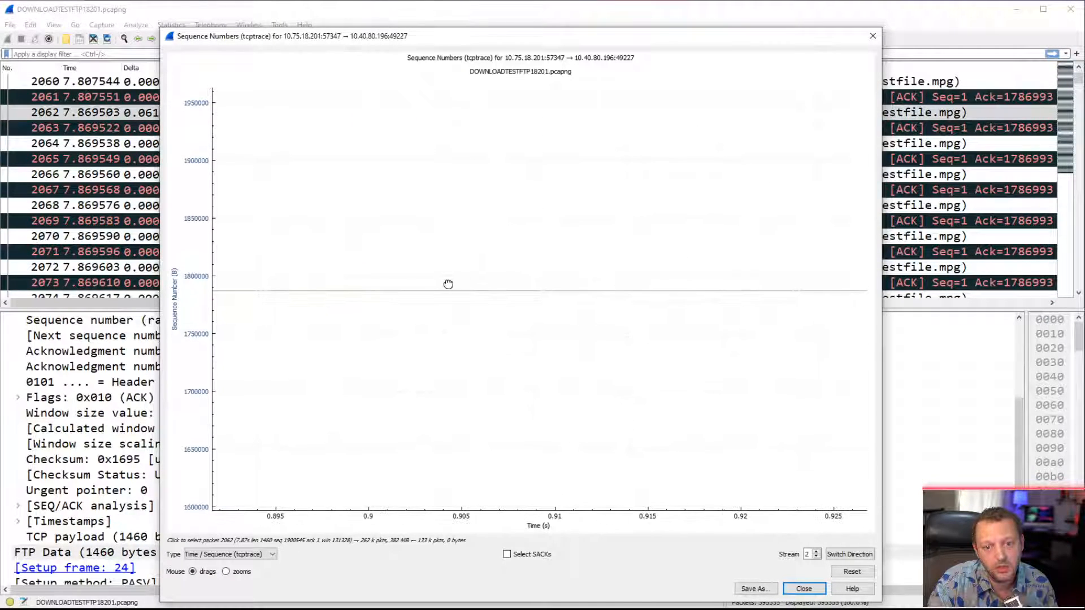
{"action": "scroll", "coordinate": [629, 290], "scroll_direction": "down", "scroll_amount": 4}
{"action": "scroll", "coordinate": [791, 294], "scroll_direction": "up", "scroll_amount": 5}
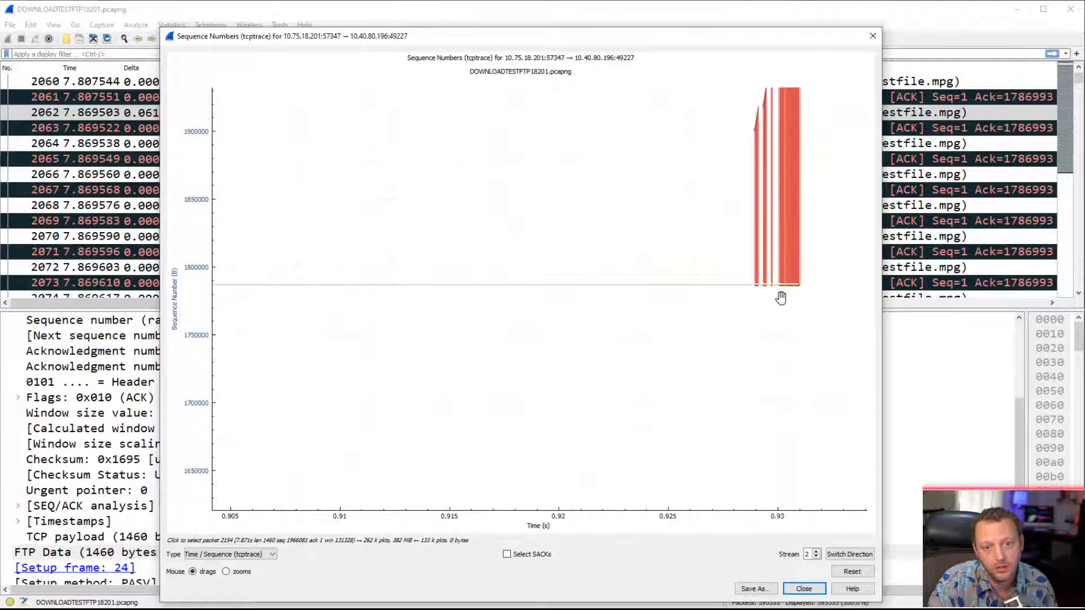
{"action": "scroll", "coordinate": [744, 266], "scroll_direction": "up", "scroll_amount": 1}
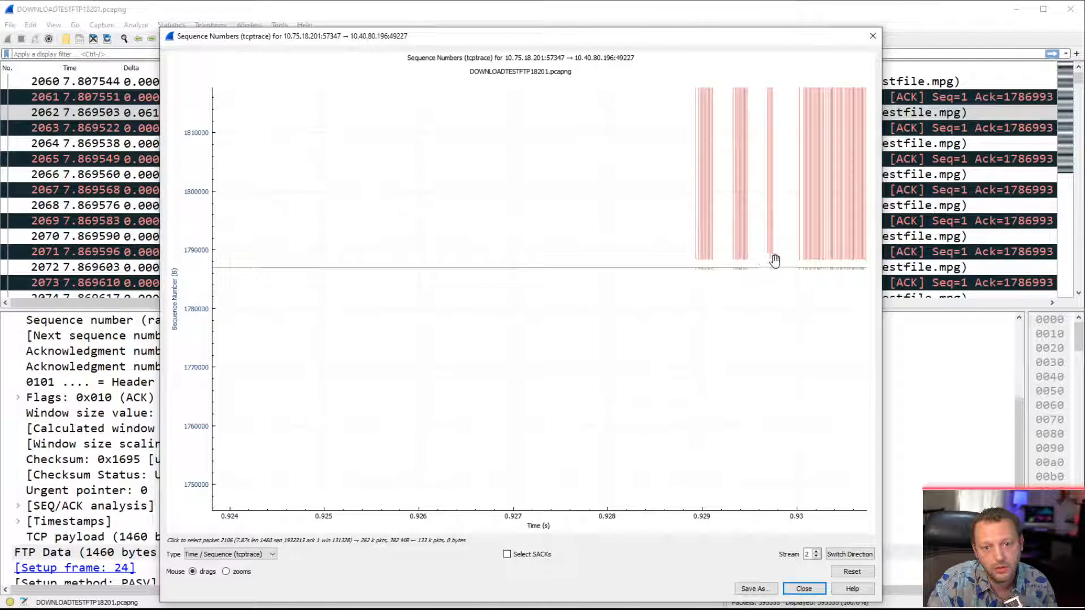
{"action": "left_click_drag", "start_coordinate": [773, 260], "coordinate": [620, 269]}
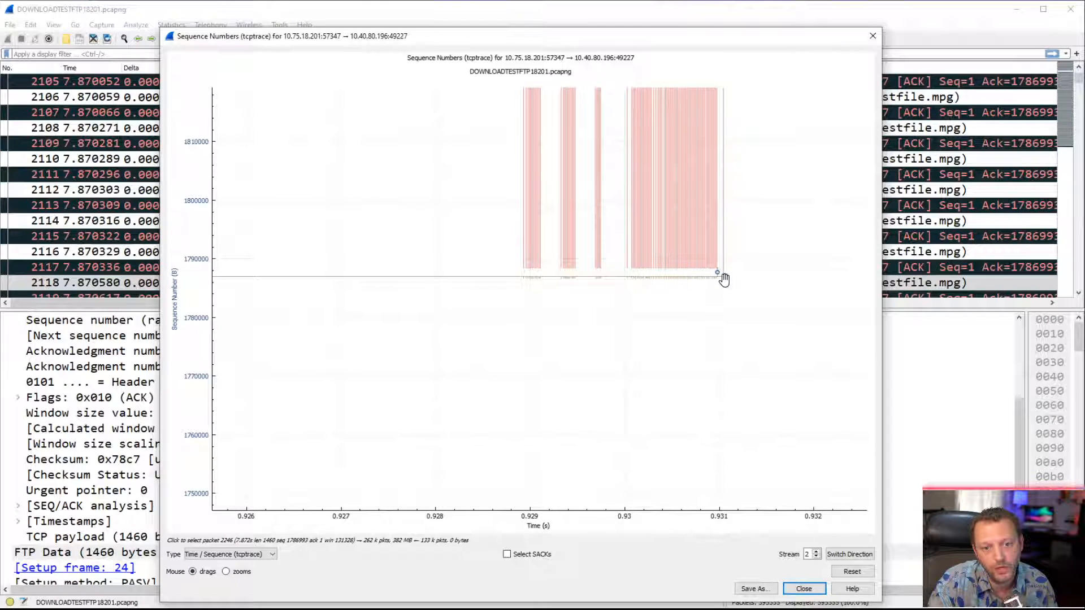
{"action": "left_click", "coordinate": [724, 277]}
Compare the two SACK bursts with the data bursts that follow them up to about 1.4 s
{"action": "scroll", "coordinate": [724, 277], "scroll_direction": "down", "scroll_amount": 5}
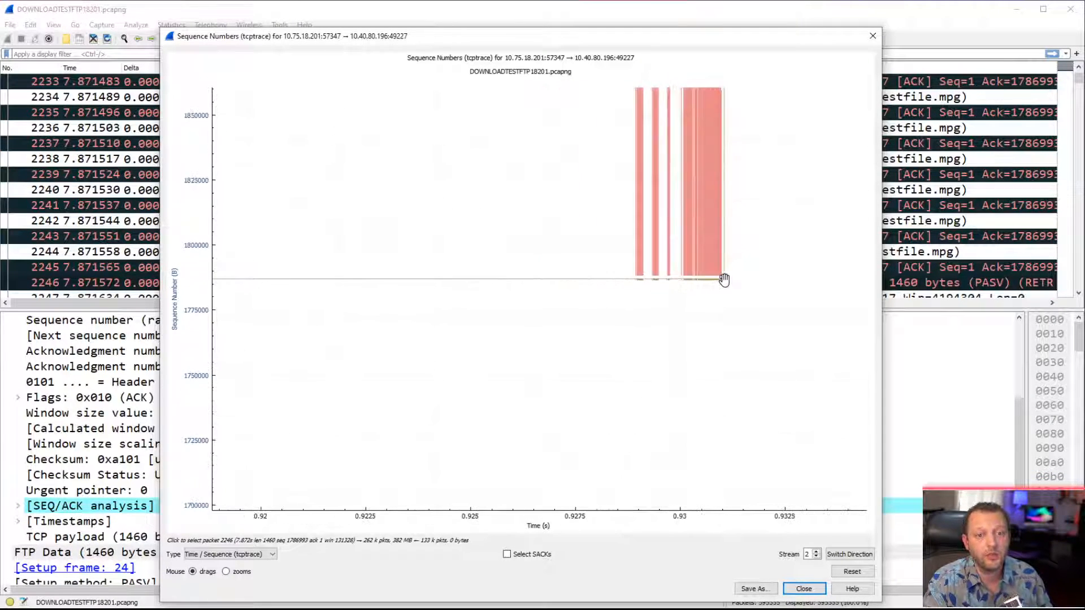
{"action": "scroll", "coordinate": [724, 277], "scroll_direction": "down", "scroll_amount": 1}
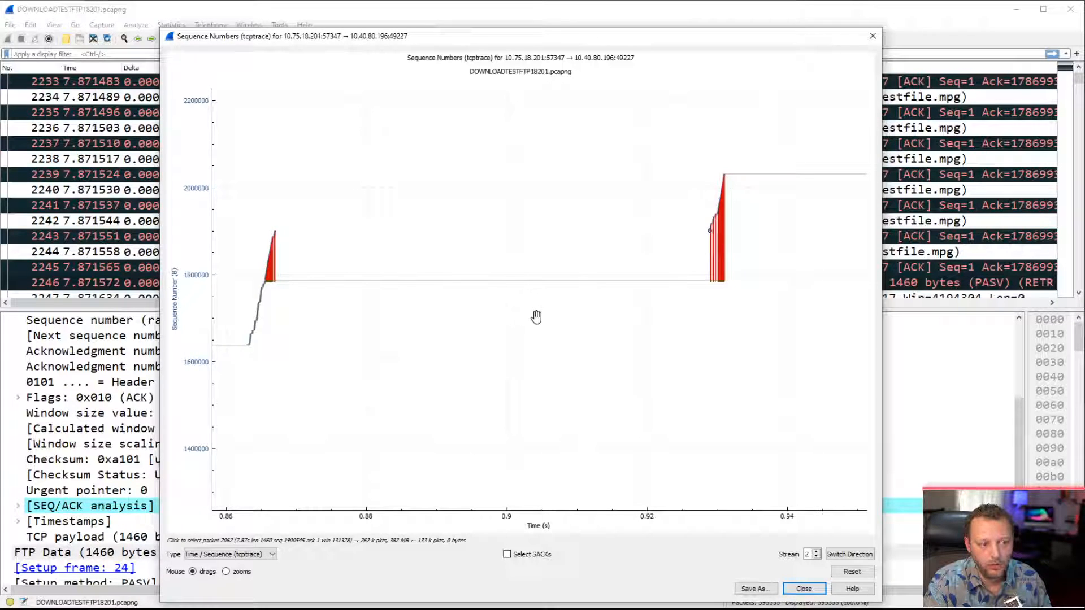
{"action": "left_click_drag", "start_coordinate": [804, 253], "coordinate": [618, 323]}
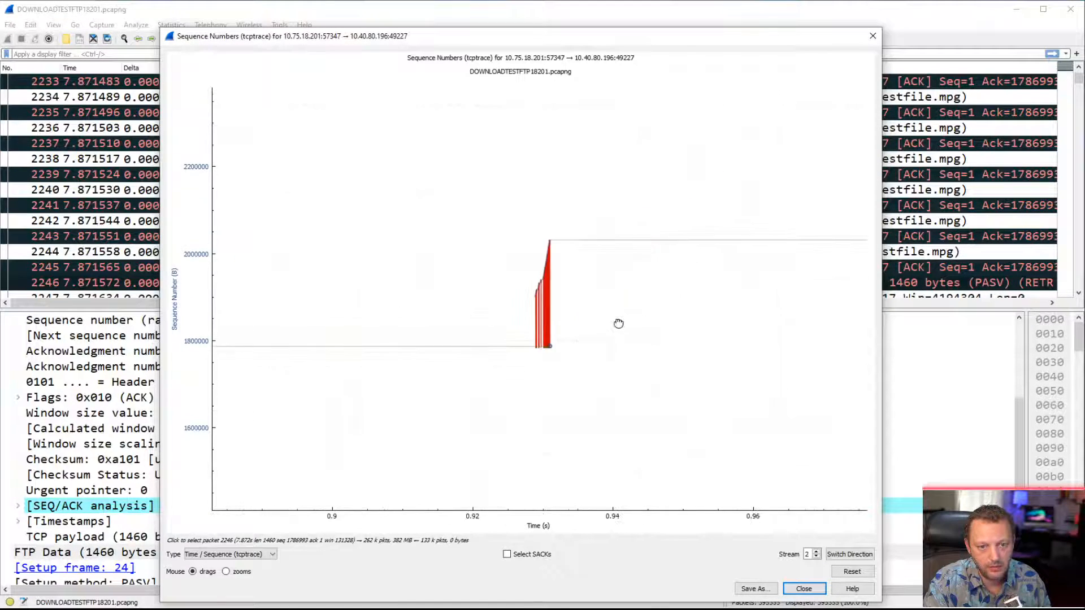
{"action": "scroll", "coordinate": [616, 323], "scroll_direction": "down", "scroll_amount": 3}
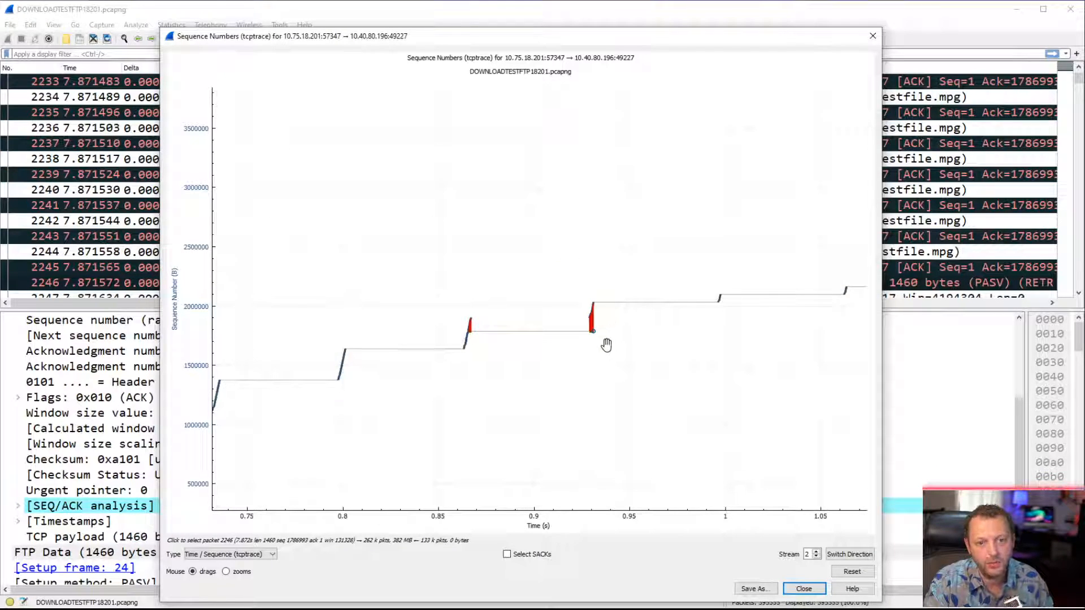
{"action": "scroll", "coordinate": [605, 342], "scroll_direction": "down", "scroll_amount": 2}
{"action": "left_click", "coordinate": [647, 351]}
{"action": "left_click_drag", "start_coordinate": [646, 351], "coordinate": [483, 350]}
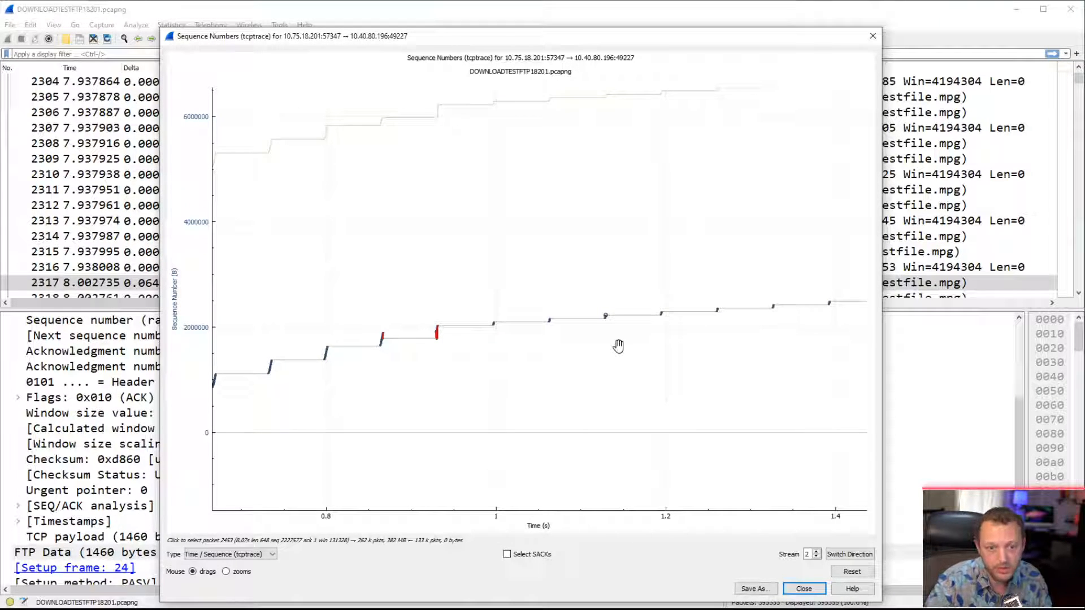
Review the sequence number growth against the receive window line over the first seven seconds of the transfer
{"action": "scroll", "coordinate": [618, 346], "scroll_direction": "down", "scroll_amount": 10}
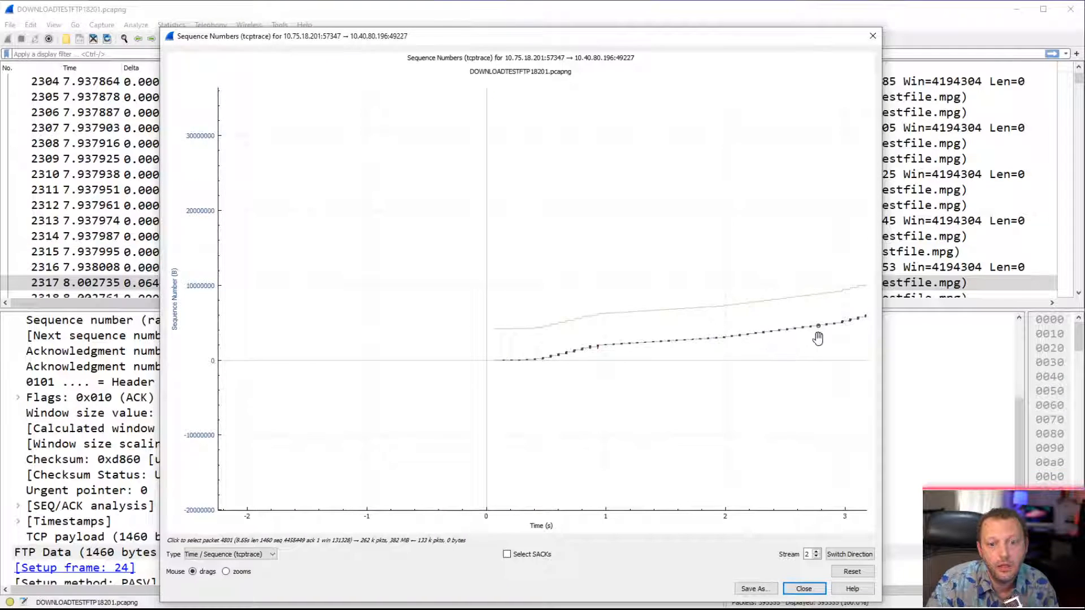
{"action": "left_click_drag", "start_coordinate": [818, 338], "coordinate": [477, 395]}
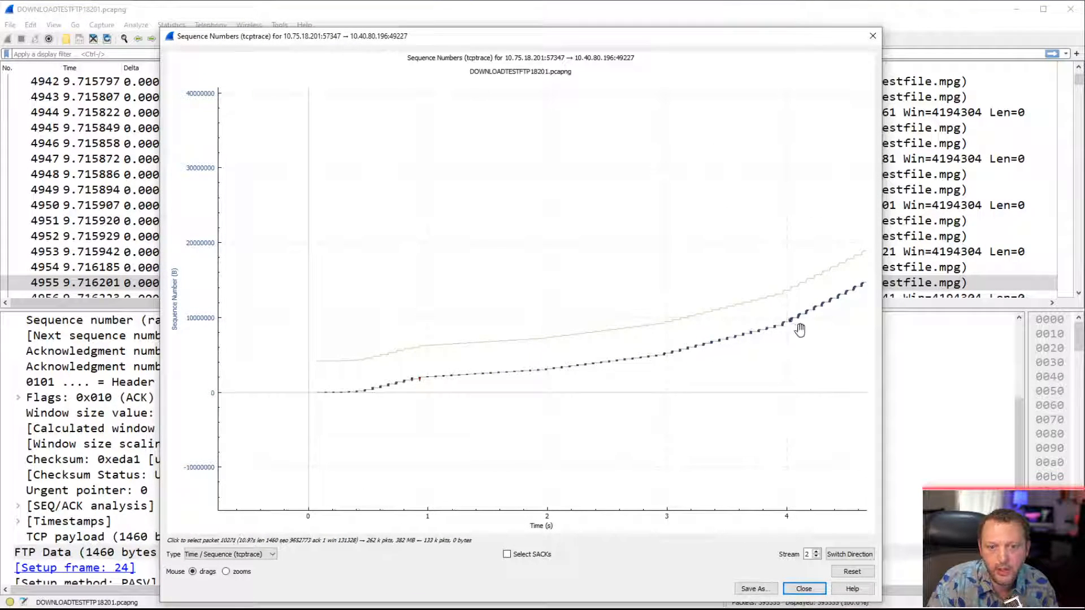
{"action": "left_click_drag", "start_coordinate": [848, 315], "coordinate": [695, 354]}
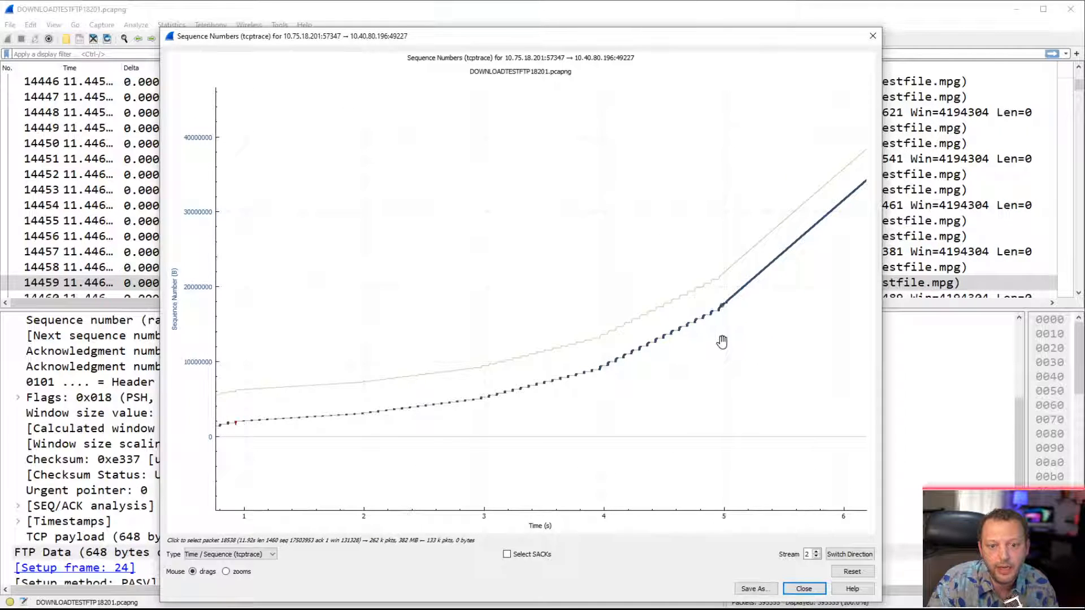
{"action": "left_click_drag", "start_coordinate": [752, 329], "coordinate": [649, 356]}
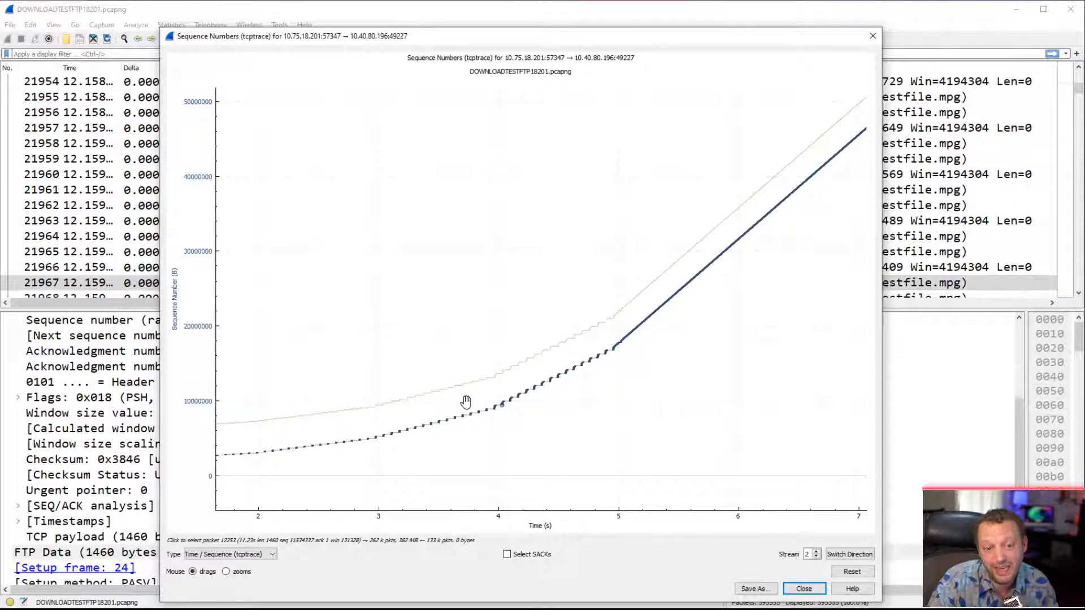
{"action": "left_click_drag", "start_coordinate": [254, 467], "coordinate": [389, 447]}
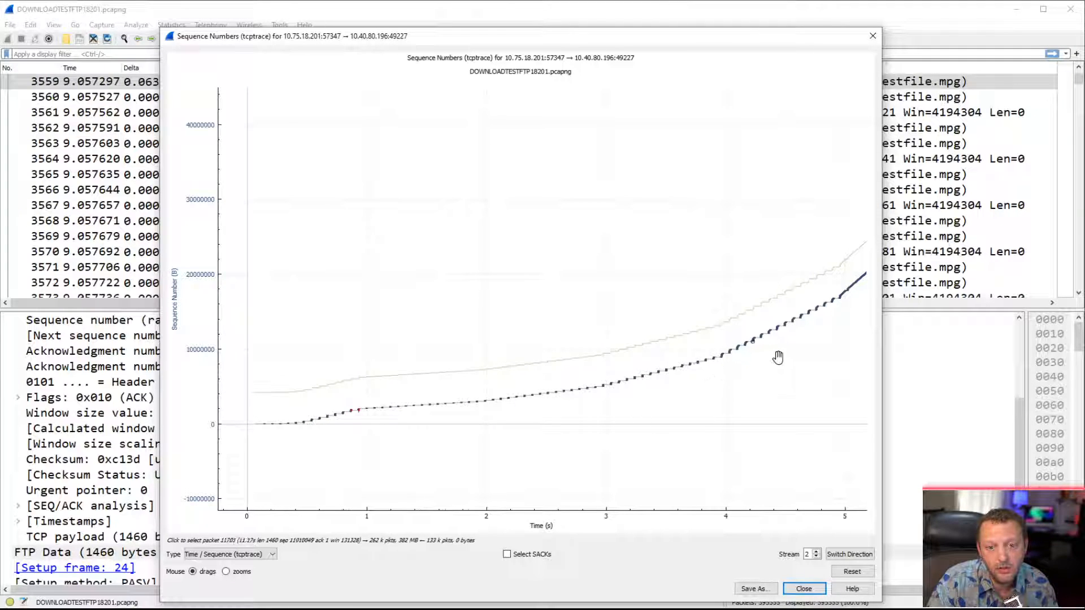
{"action": "left_click_drag", "start_coordinate": [833, 329], "coordinate": [558, 435]}
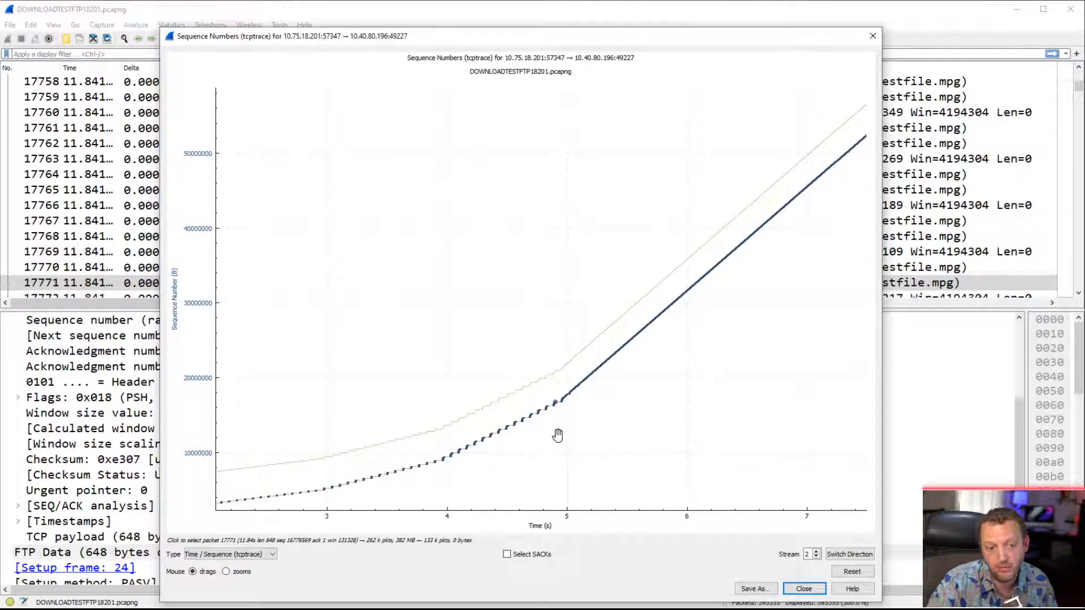
Trace the sequence number line from about 5 s up to the next SACK areas near 10 s
{"action": "left_click", "coordinate": [651, 388]}
{"action": "left_click_drag", "start_coordinate": [651, 387], "coordinate": [588, 392]}
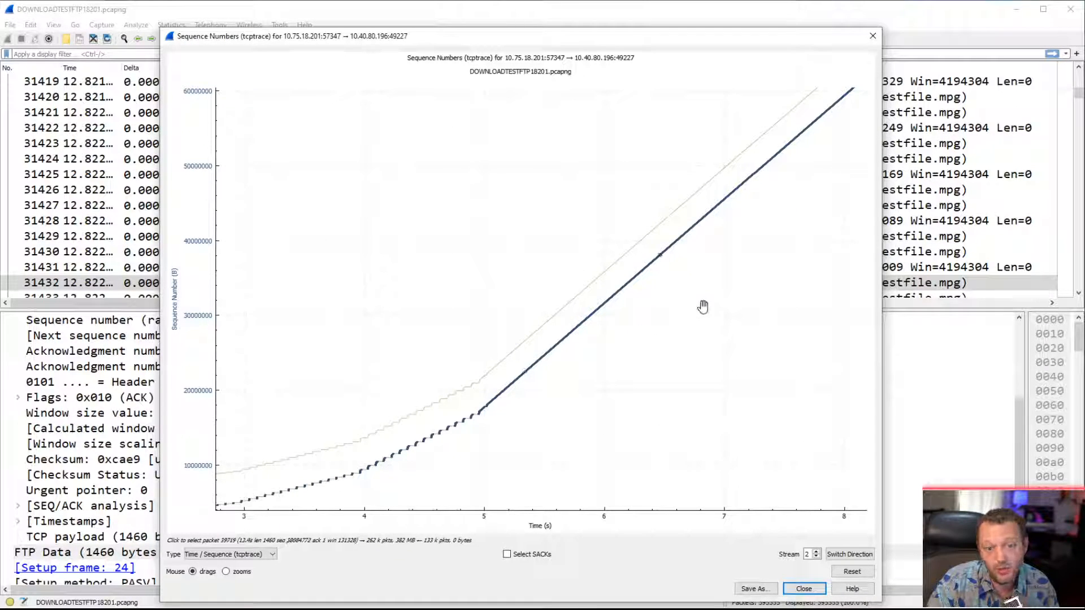
{"action": "left_click_drag", "start_coordinate": [771, 280], "coordinate": [606, 346]}
{"action": "scroll", "coordinate": [606, 346], "scroll_direction": "up", "scroll_amount": 1}
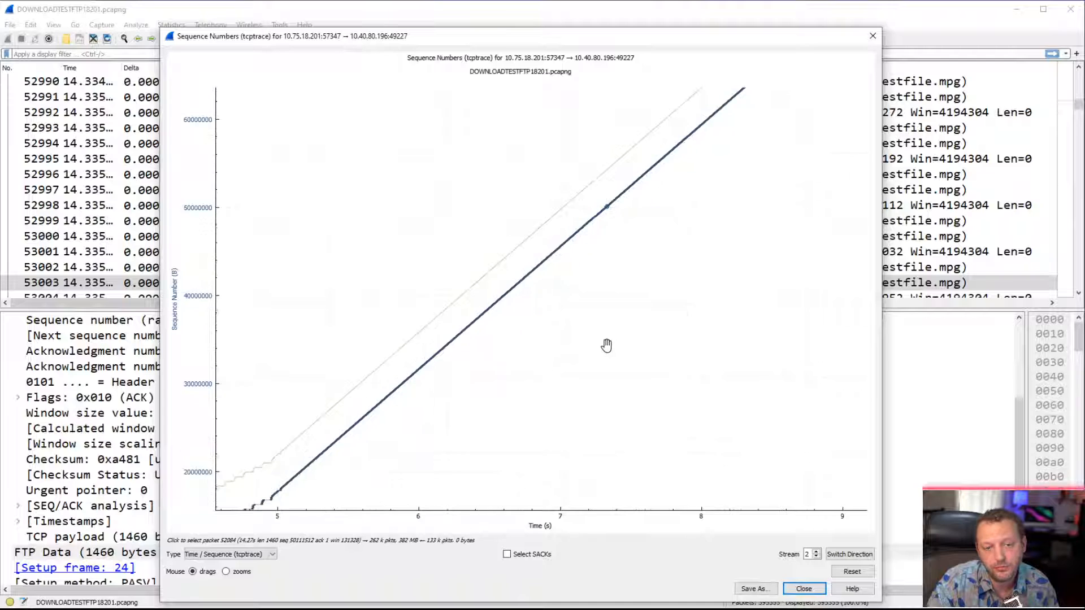
{"action": "scroll", "coordinate": [606, 346], "scroll_direction": "down", "scroll_amount": 5}
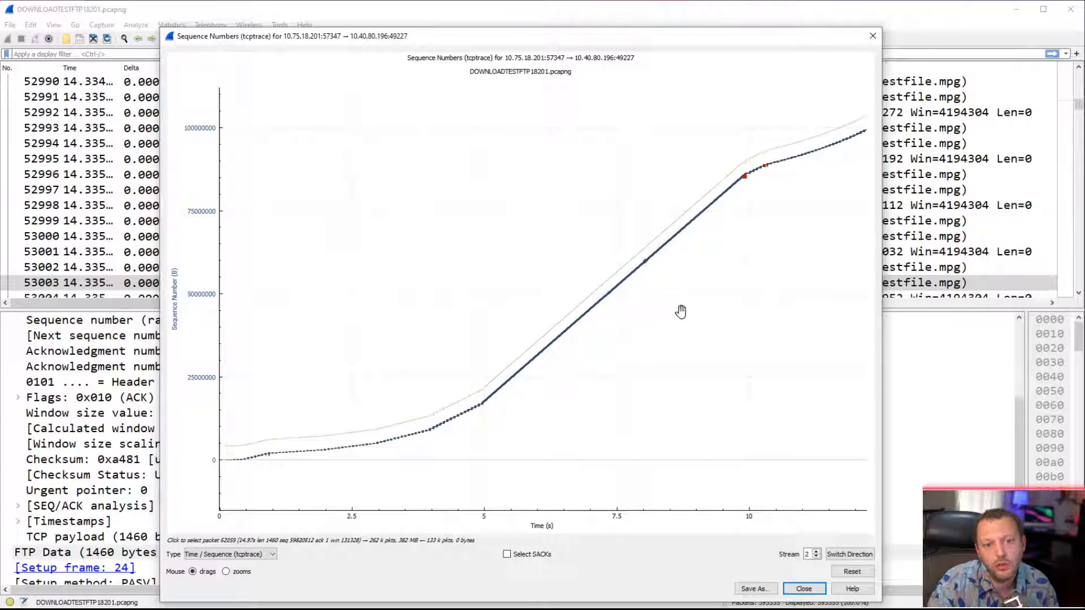
{"action": "left_click_drag", "start_coordinate": [734, 269], "coordinate": [637, 296]}
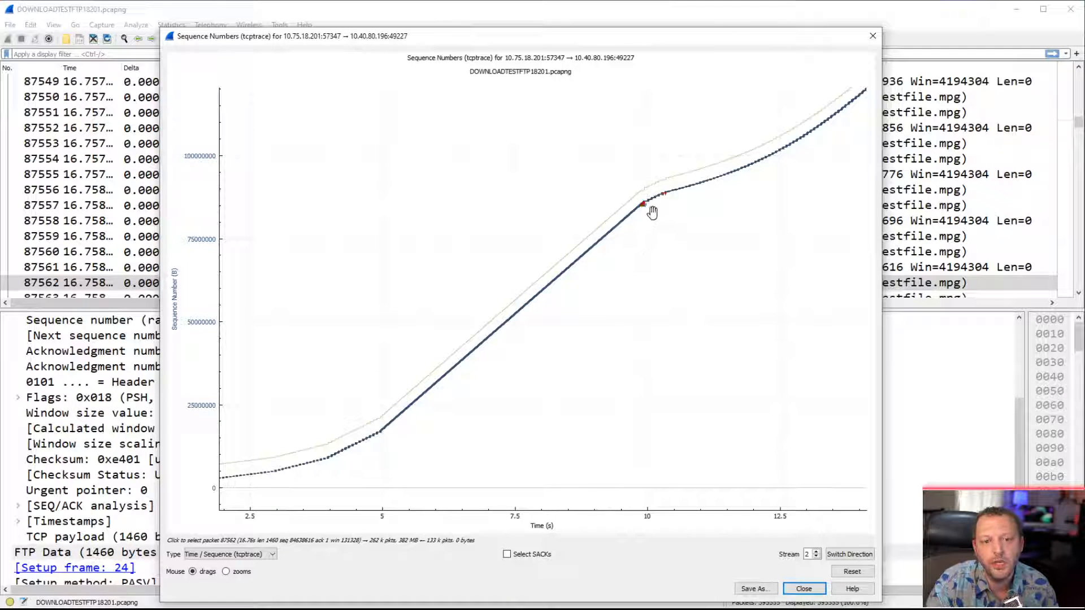
Examine the large SACK triangle between about 9.85 and 9.95 s in the tcptrace graph
{"action": "scroll", "coordinate": [653, 213], "scroll_direction": "up", "scroll_amount": 2}
{"action": "scroll", "coordinate": [622, 237], "scroll_direction": "up", "scroll_amount": 4}
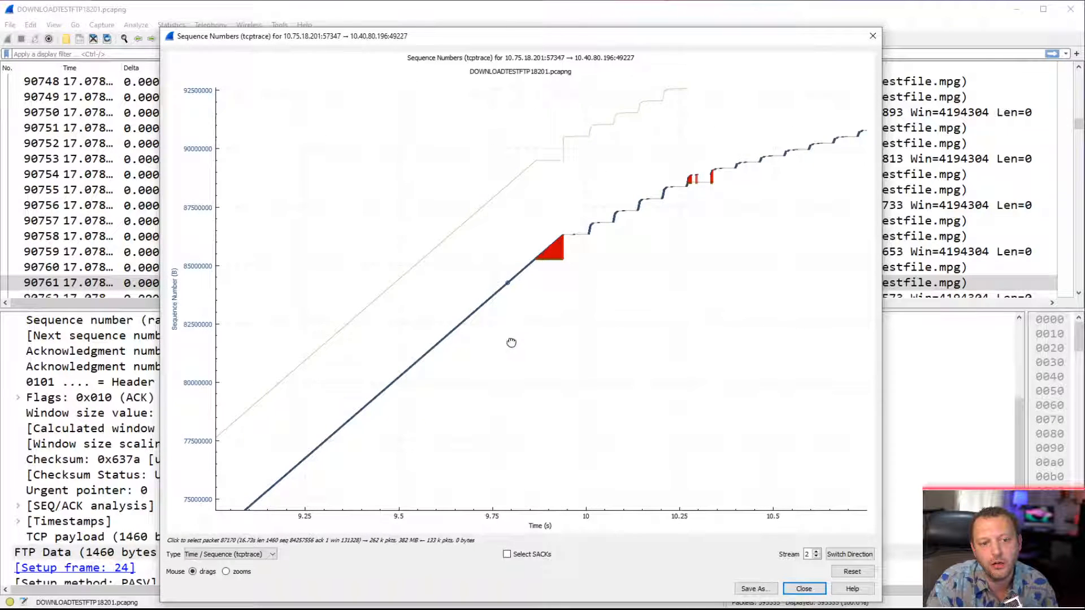
{"action": "left_click_drag", "start_coordinate": [511, 341], "coordinate": [564, 308]}
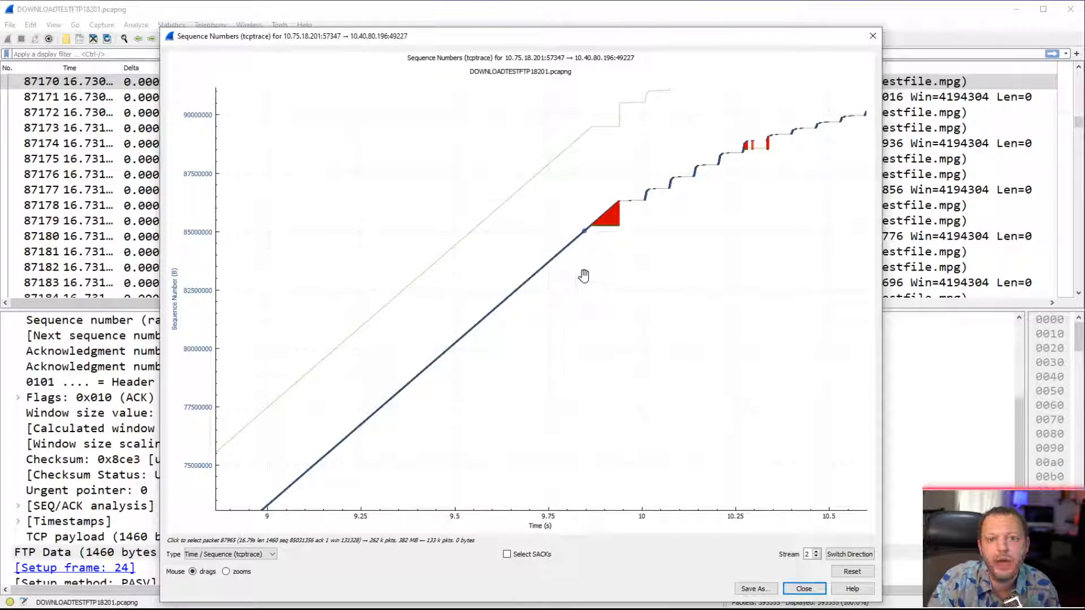
{"action": "scroll", "coordinate": [588, 262], "scroll_direction": "up", "scroll_amount": 3}
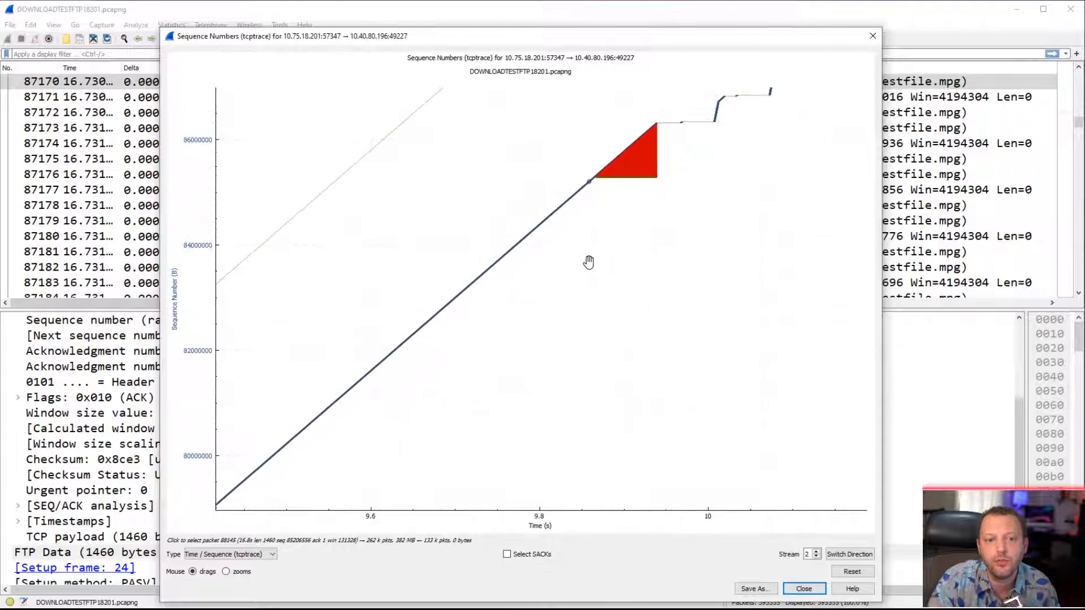
Select data packet 88220 on the sequence line just before the large SACK triangle starts
{"action": "left_click_drag", "start_coordinate": [591, 205], "coordinate": [541, 288]}
{"action": "scroll", "coordinate": [540, 288], "scroll_direction": "up", "scroll_amount": 5}
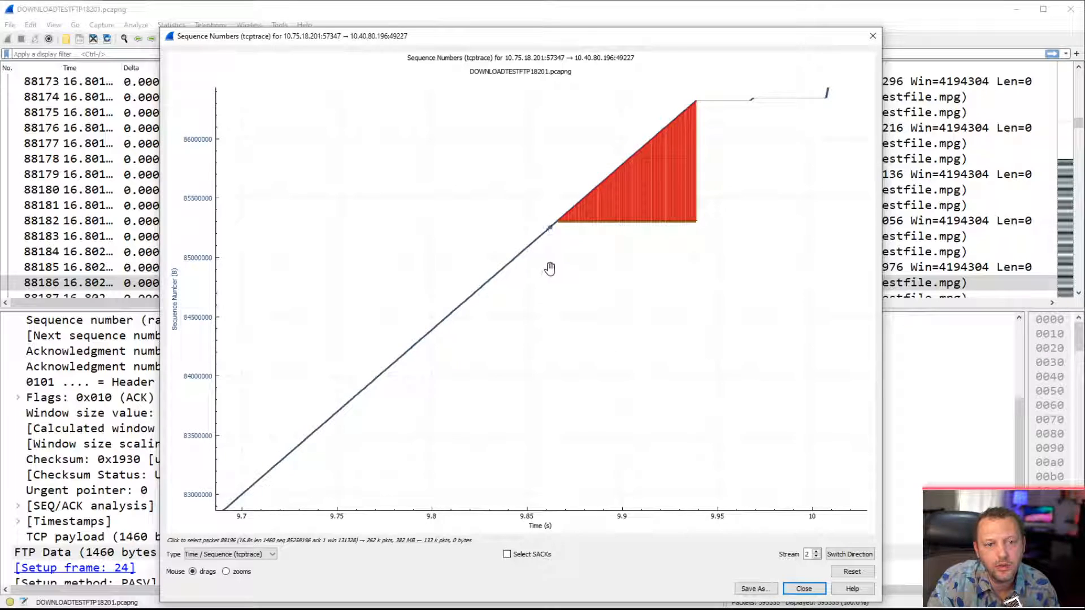
{"action": "left_click", "coordinate": [553, 268]}
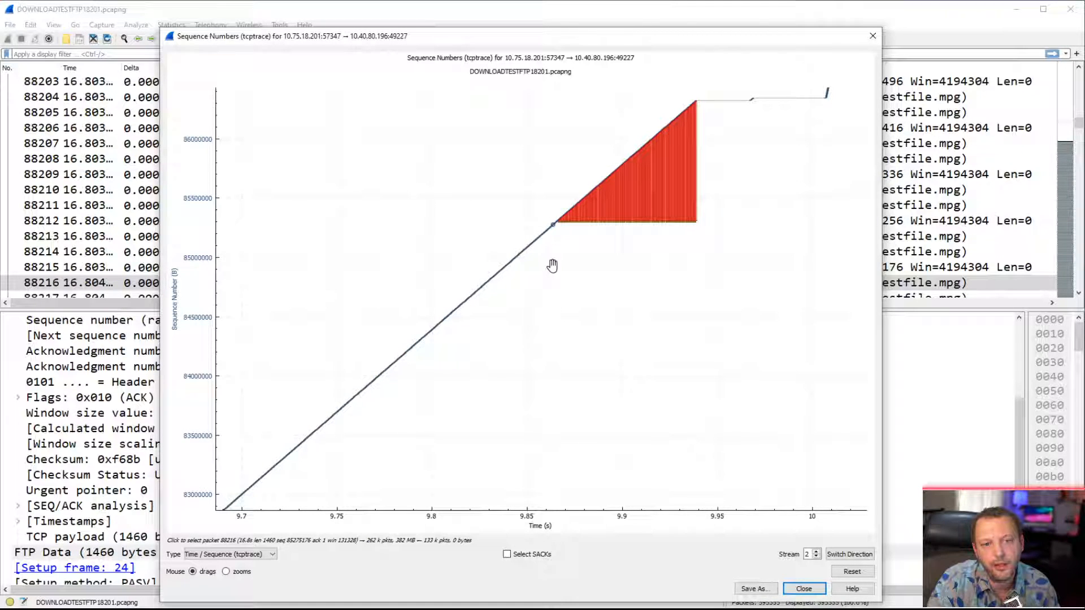
{"action": "scroll", "coordinate": [552, 266], "scroll_direction": "up", "scroll_amount": 3}
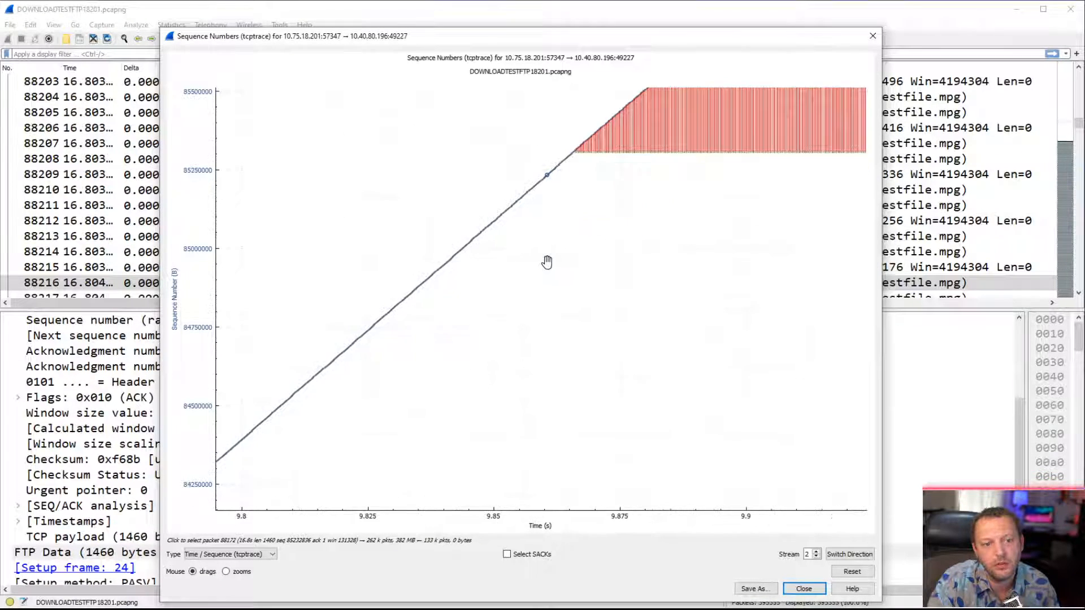
{"action": "left_click", "coordinate": [563, 229]}
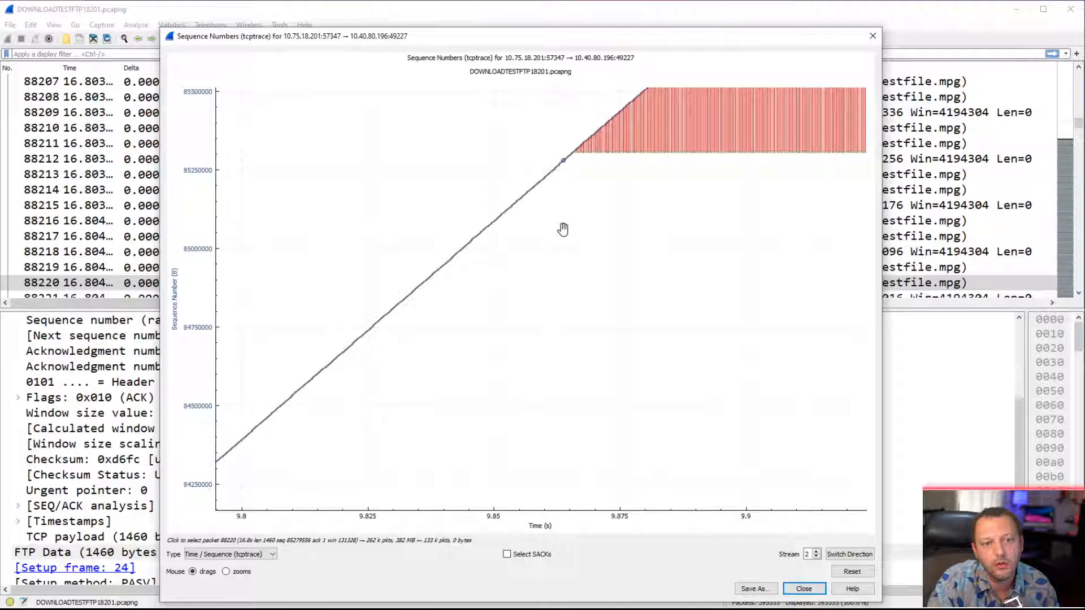
Return to the packet list and expand the Frame details of packet 88220
{"action": "left_click", "coordinate": [119, 286]}
{"action": "scroll", "coordinate": [17, 339], "scroll_direction": "up", "scroll_amount": 4}
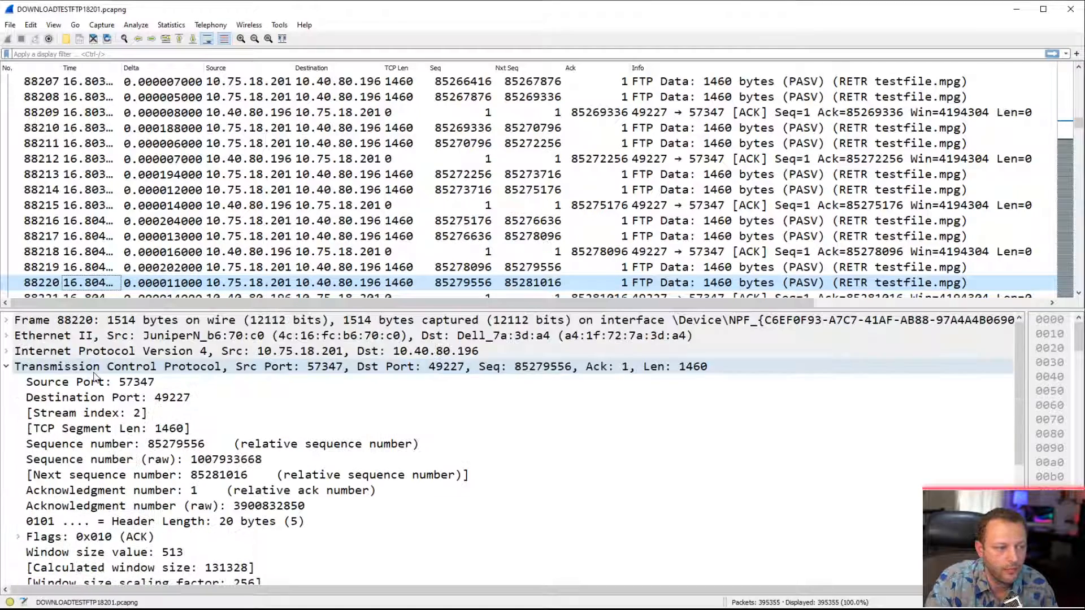
{"action": "left_click", "coordinate": [7, 321]}
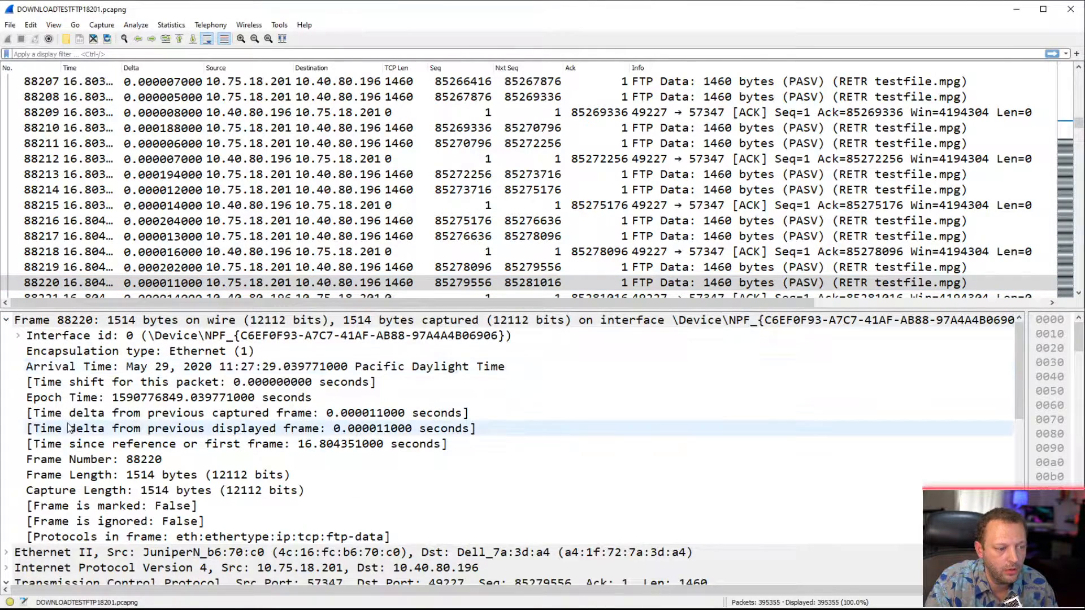
Prepare a display filter from packet 88220's frame number that reads frame.number <= 88220
{"action": "right_click", "coordinate": [99, 464]}
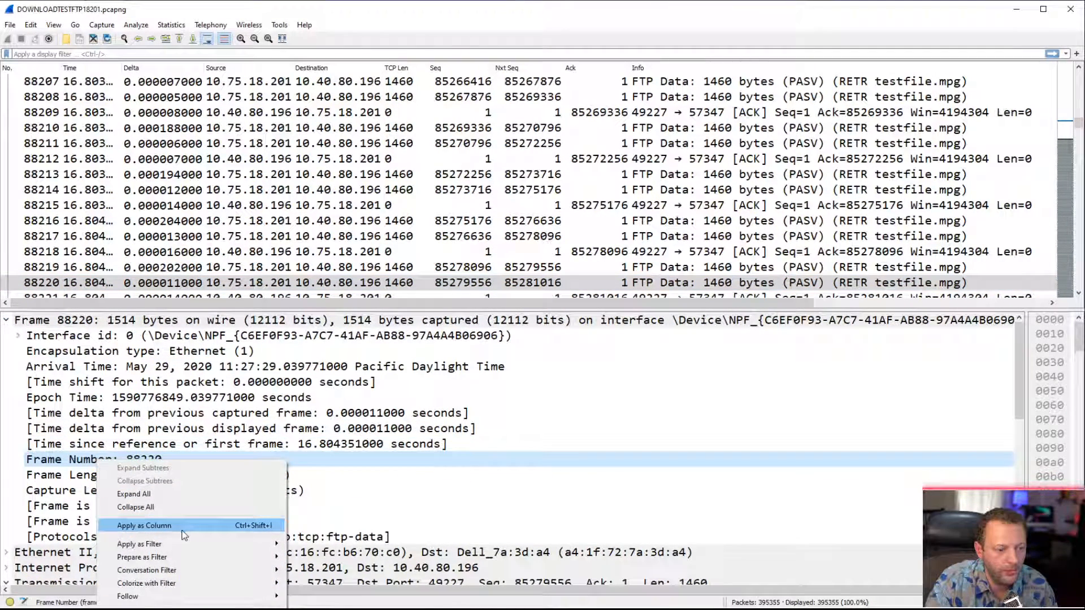
{"action": "mouse_move", "coordinate": [183, 546]}
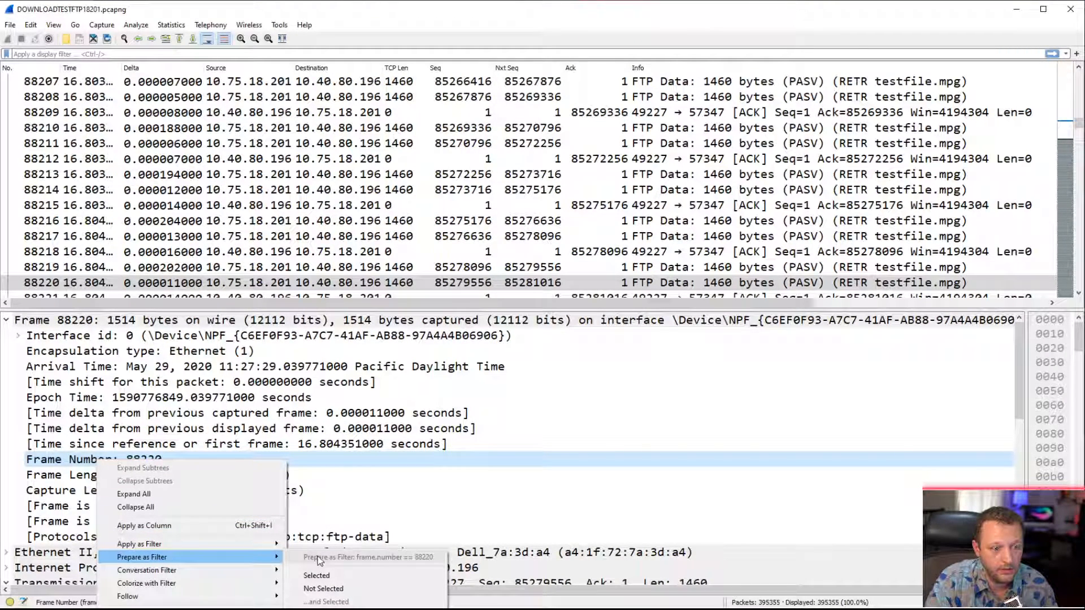
{"action": "left_click", "coordinate": [317, 575]}
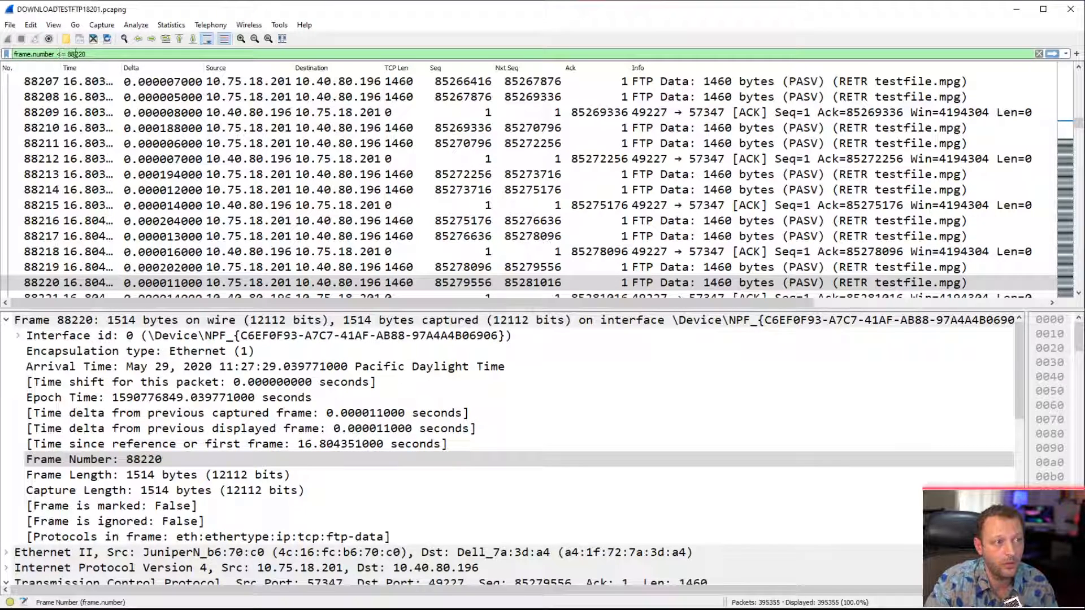
{"action": "left_click", "coordinate": [111, 55]}
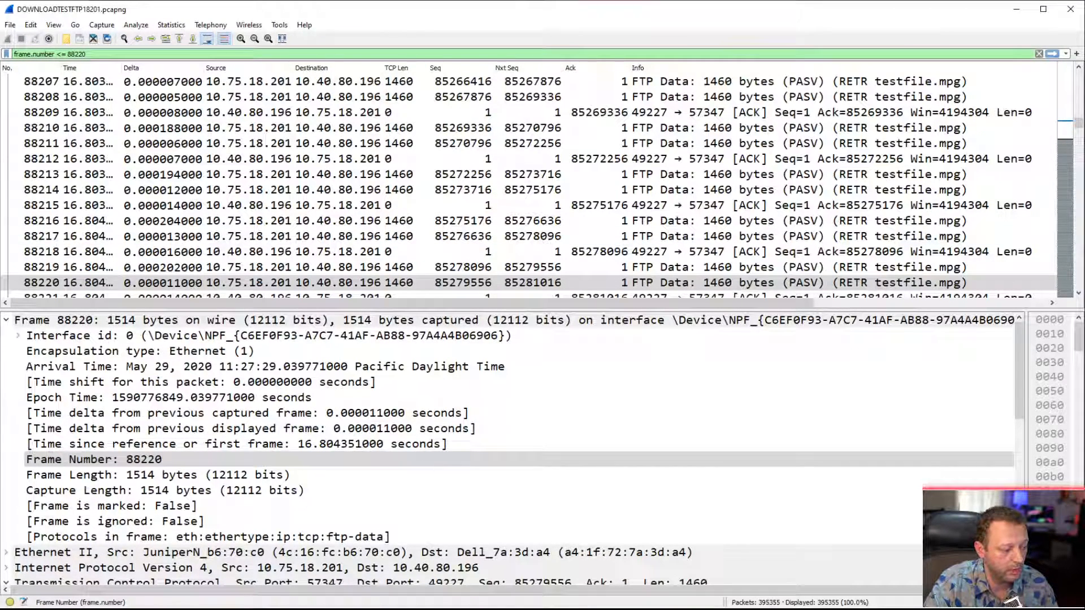
Select data packet 87199 earlier on the tcptrace graph's sequence line and return to it in the packet list
{"action": "key", "text": "alt+Tab"}
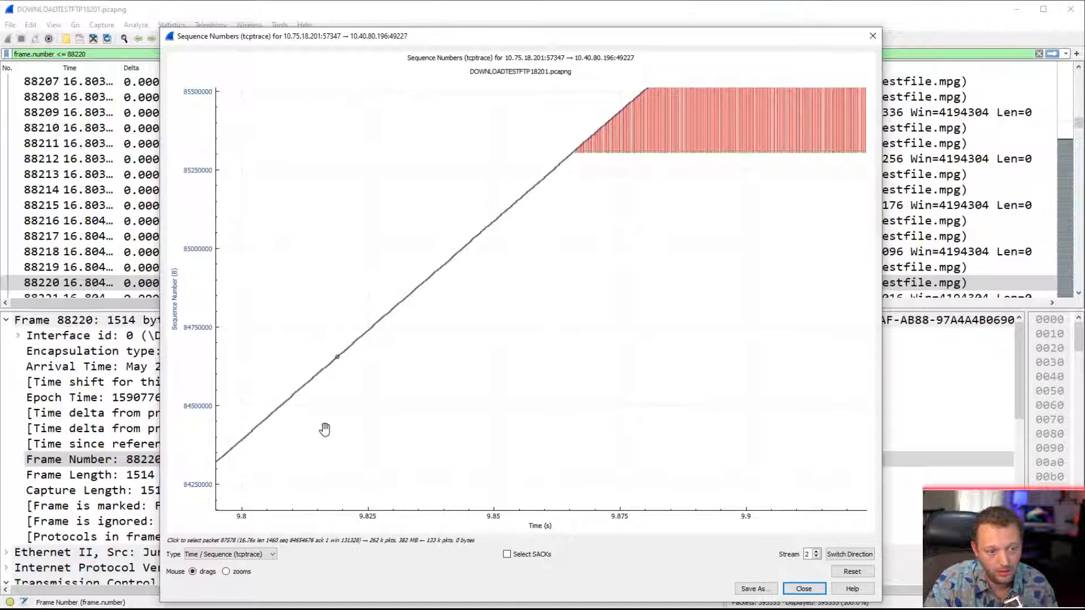
{"action": "left_click_drag", "start_coordinate": [320, 436], "coordinate": [403, 394]}
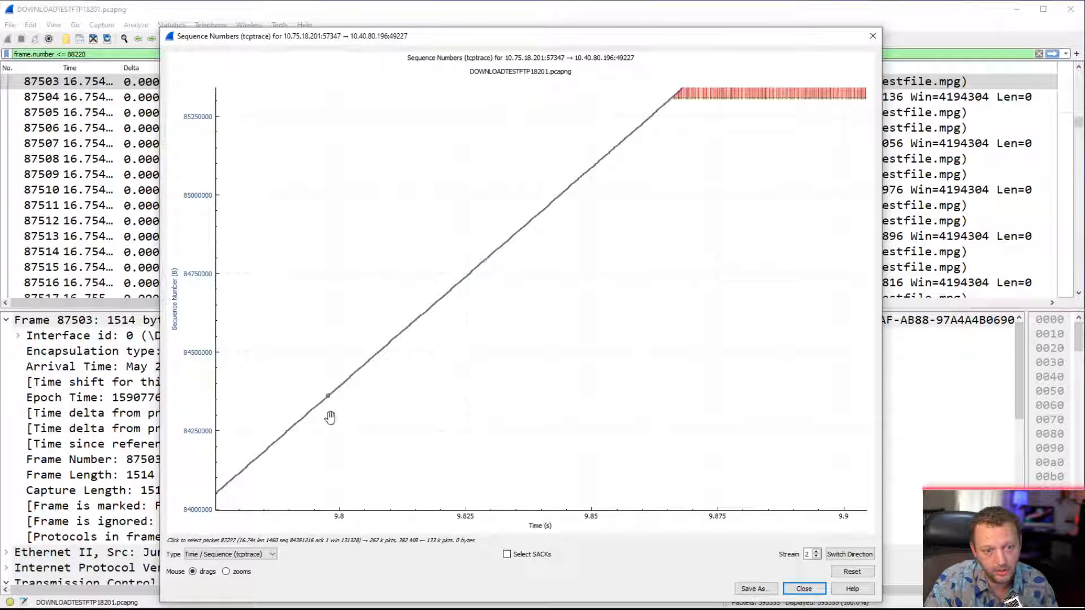
{"action": "left_click", "coordinate": [300, 427]}
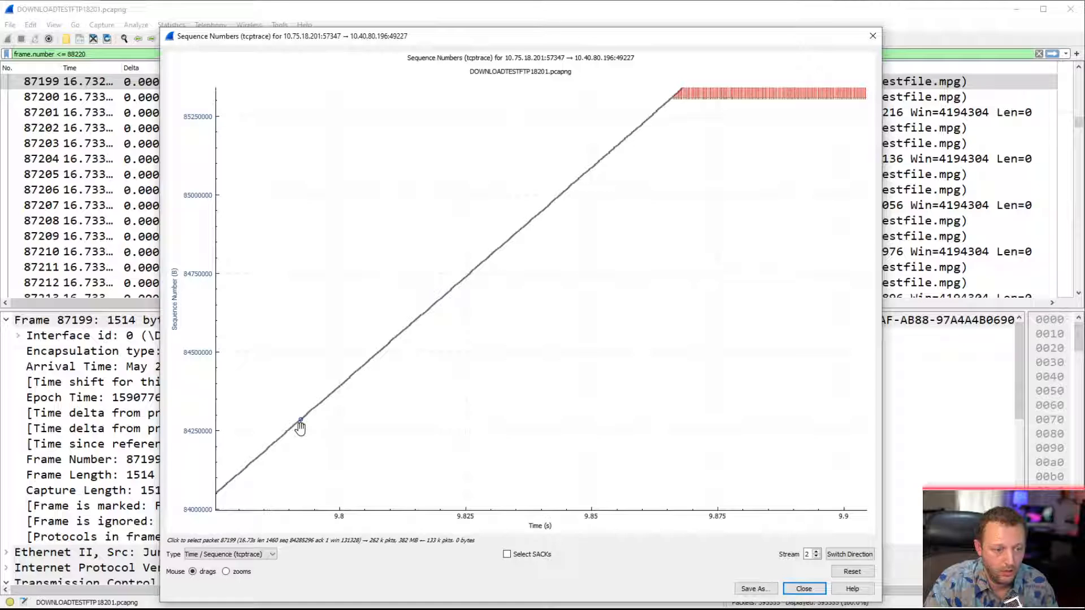
{"action": "left_click", "coordinate": [90, 85]}
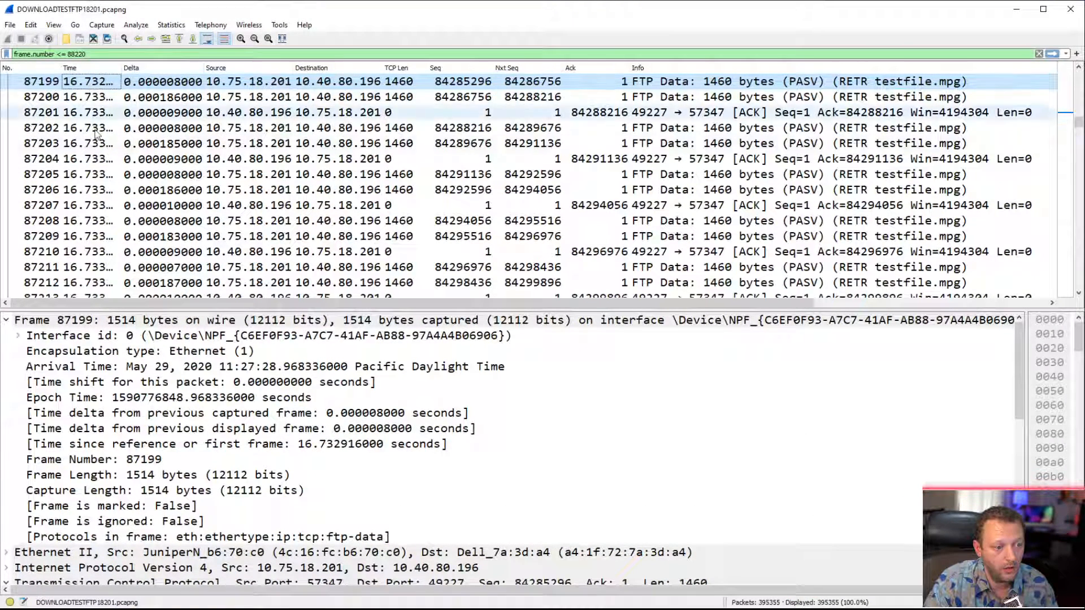
Extend the filter with packet 87199's frame number and apply (frame.number <= 88220) && (frame.number >= 87199)
{"action": "right_click", "coordinate": [111, 466]}
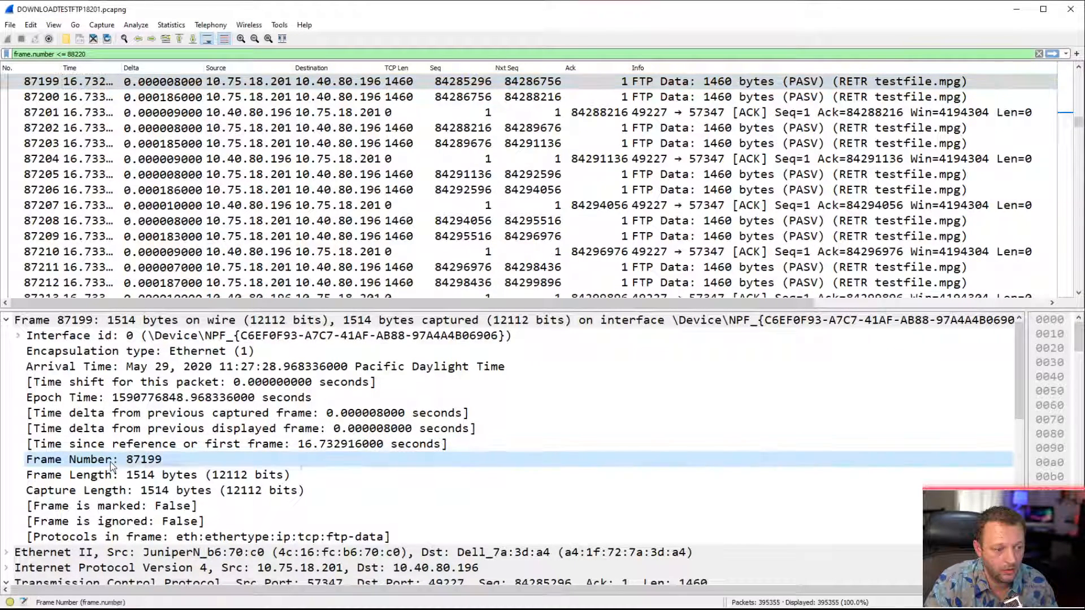
{"action": "mouse_move", "coordinate": [189, 564]}
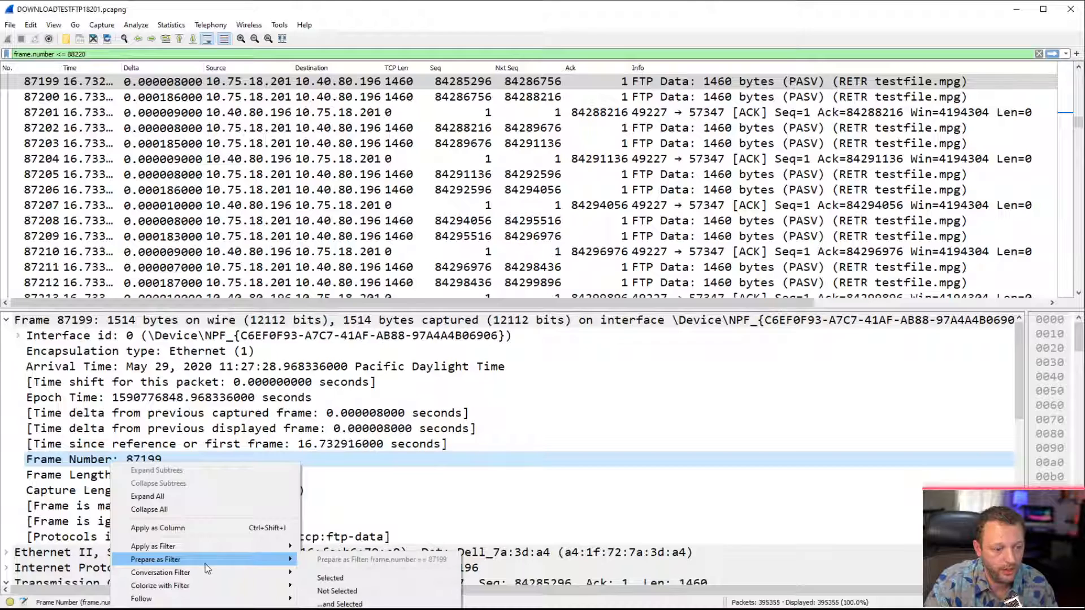
{"action": "left_click", "coordinate": [339, 579]}
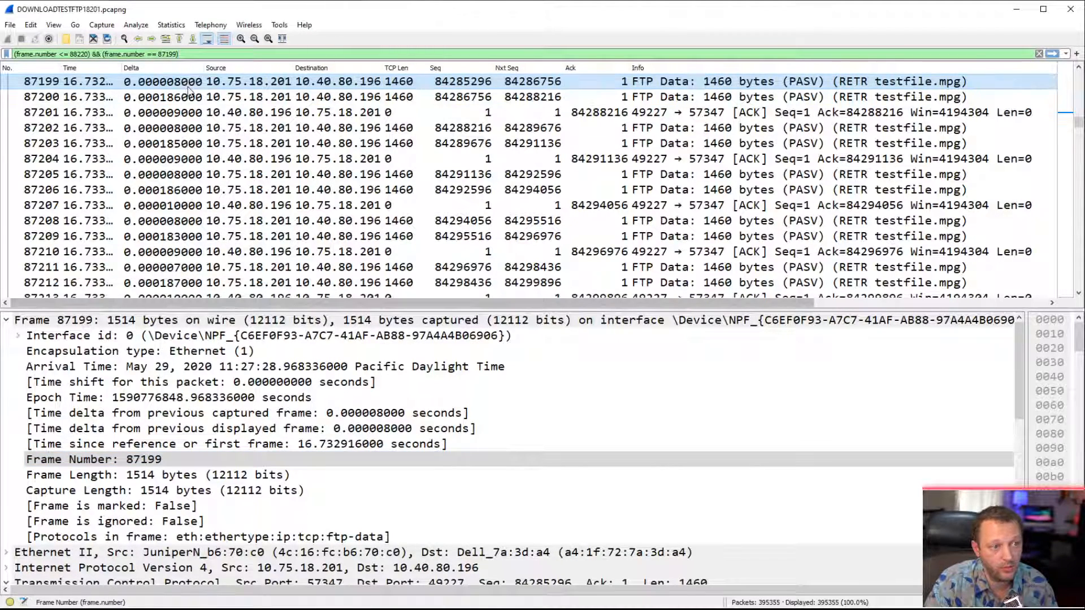
{"action": "left_click", "coordinate": [151, 54]}
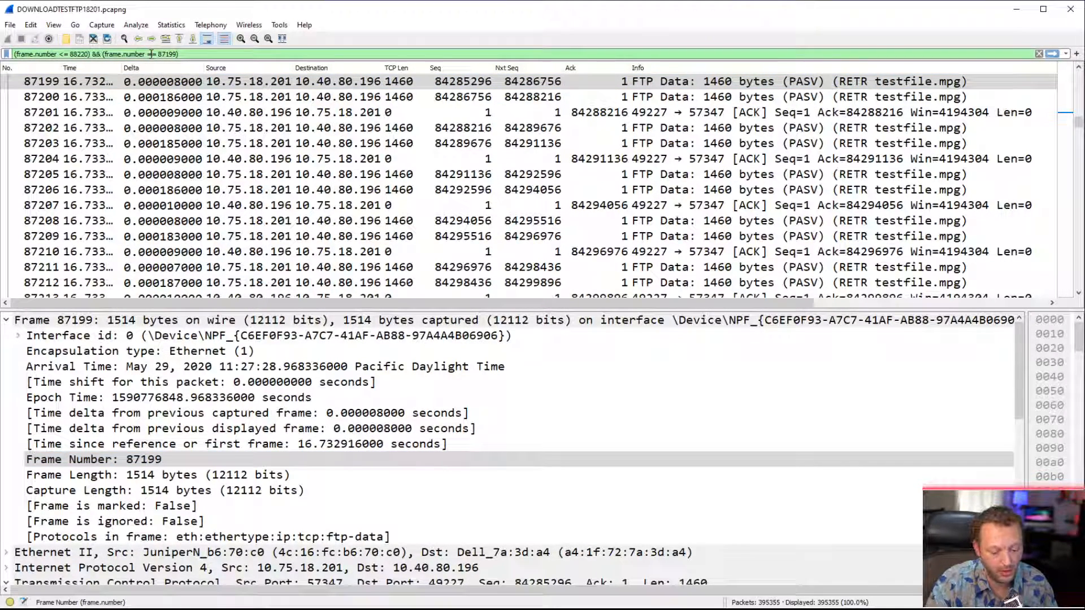
{"action": "key", "text": "BackSpace"}
{"action": "type", "text": ">"}
{"action": "key", "text": "Return"}
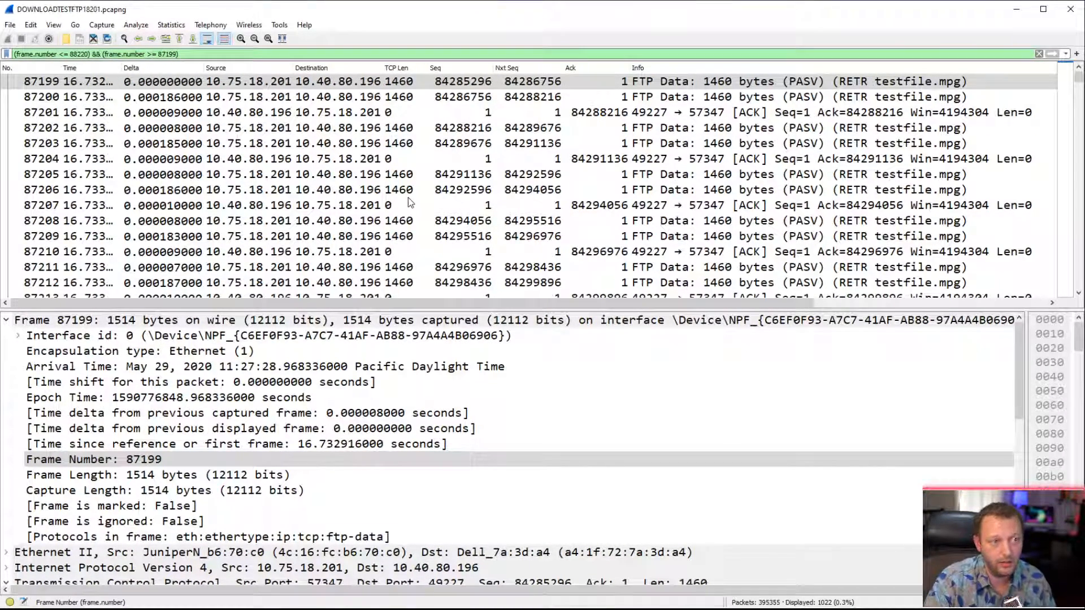
Review the capture file properties for the time span and average bit rate of the displayed packets
{"action": "left_click", "coordinate": [171, 24]}
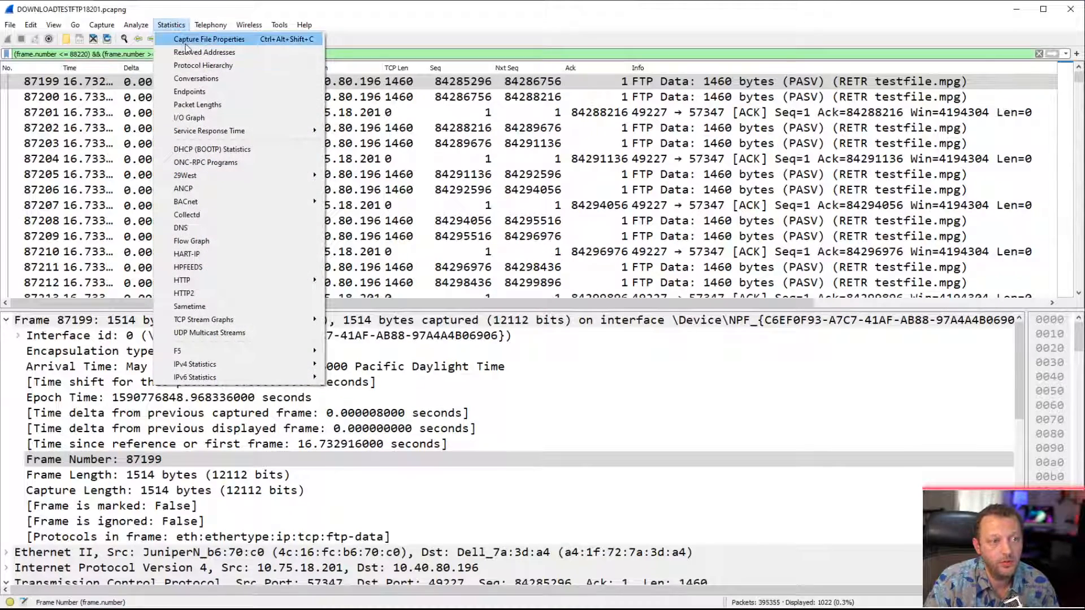
{"action": "left_click", "coordinate": [187, 39]}
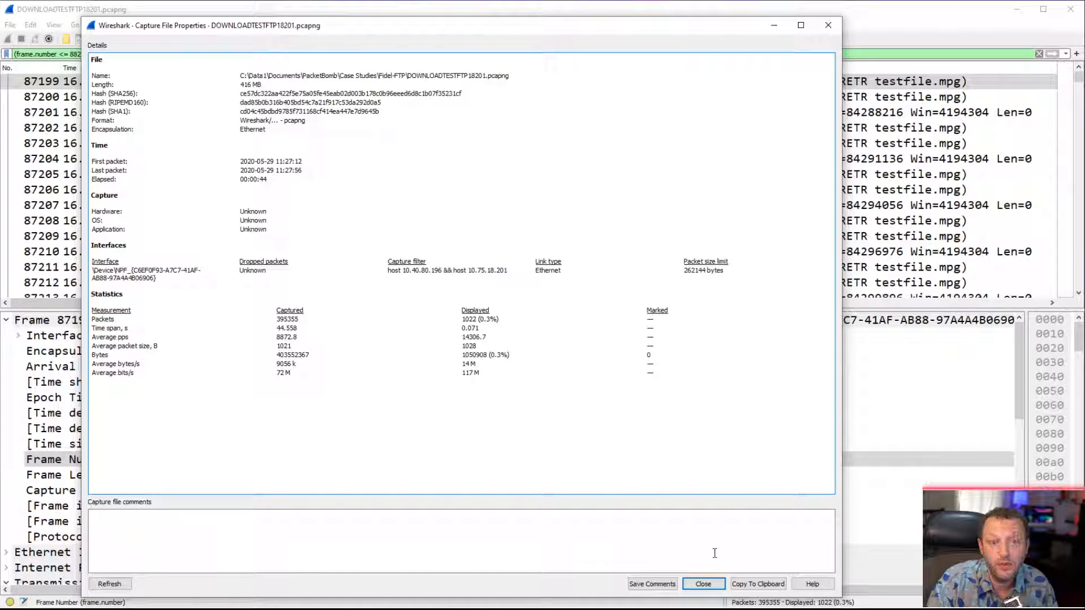
{"action": "left_click", "coordinate": [704, 584]}
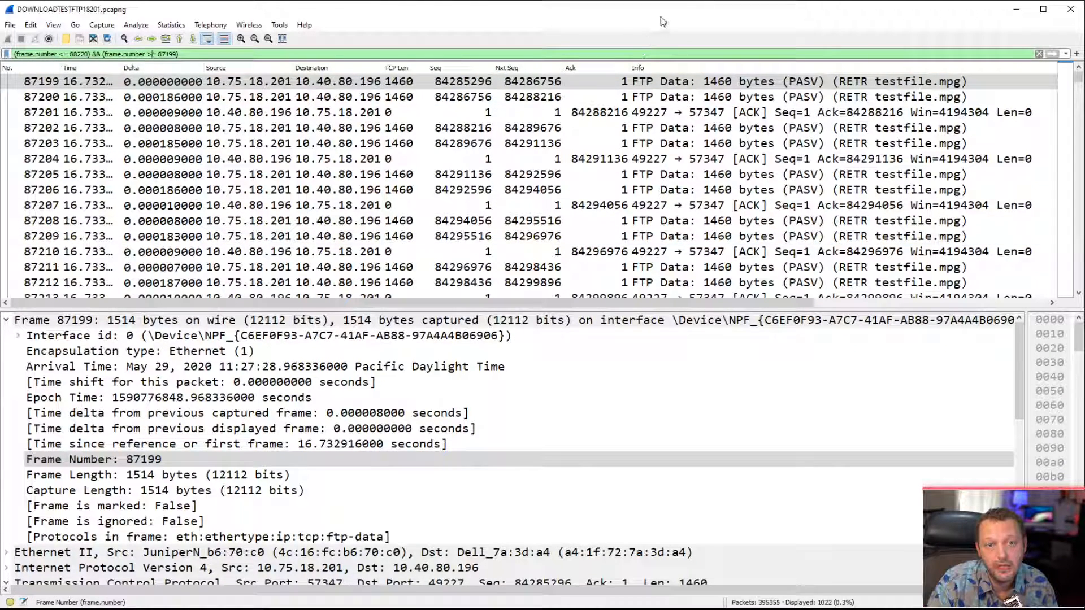
Add Bytes in flight from the SEQ/ACK analysis of packet 87199's TCP details as a packet list column
{"action": "left_click_drag", "start_coordinate": [634, 72], "coordinate": [640, 71]}
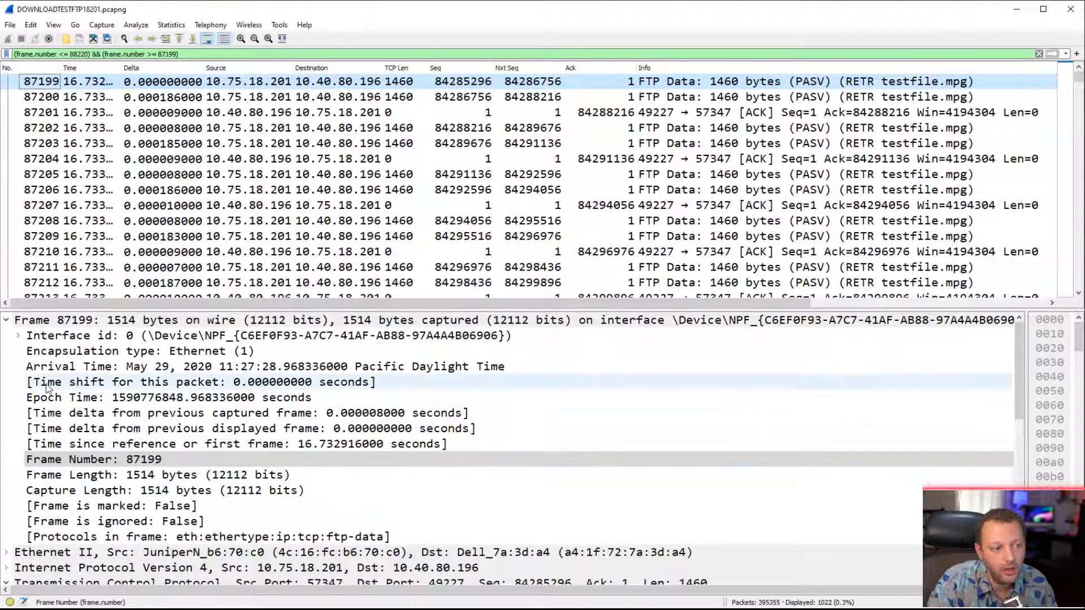
{"action": "left_click", "coordinate": [7, 321]}
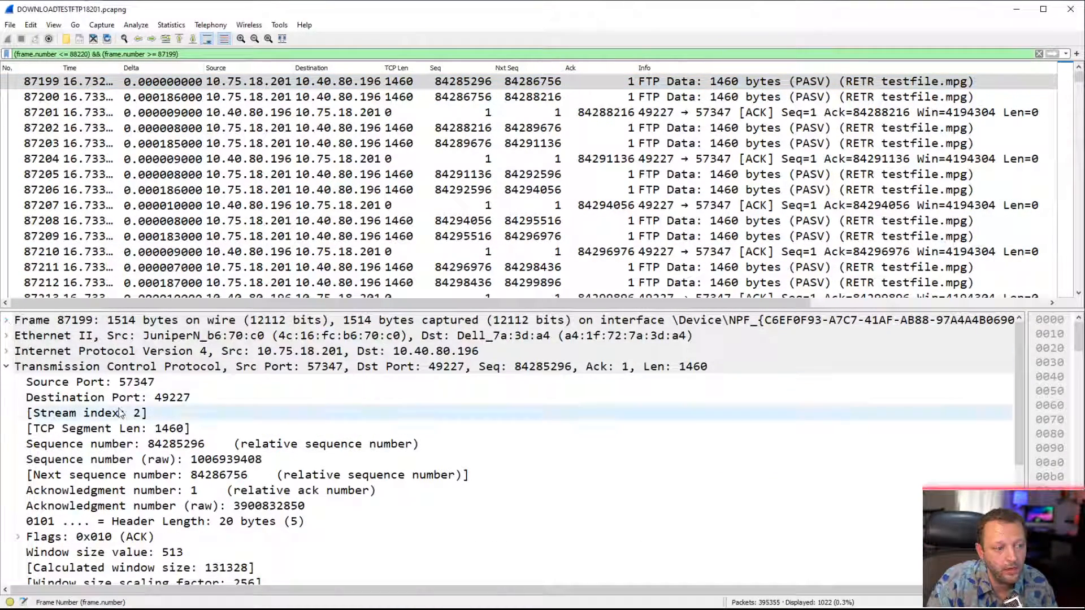
{"action": "scroll", "coordinate": [125, 441], "scroll_direction": "down", "scroll_amount": 2}
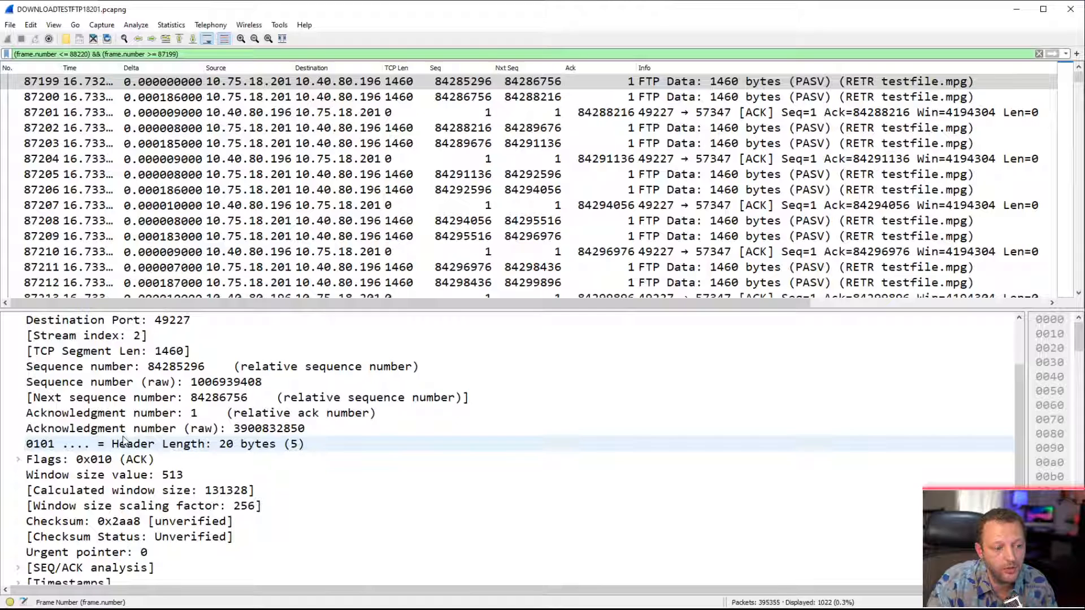
{"action": "scroll", "coordinate": [146, 542], "scroll_direction": "down", "scroll_amount": 2}
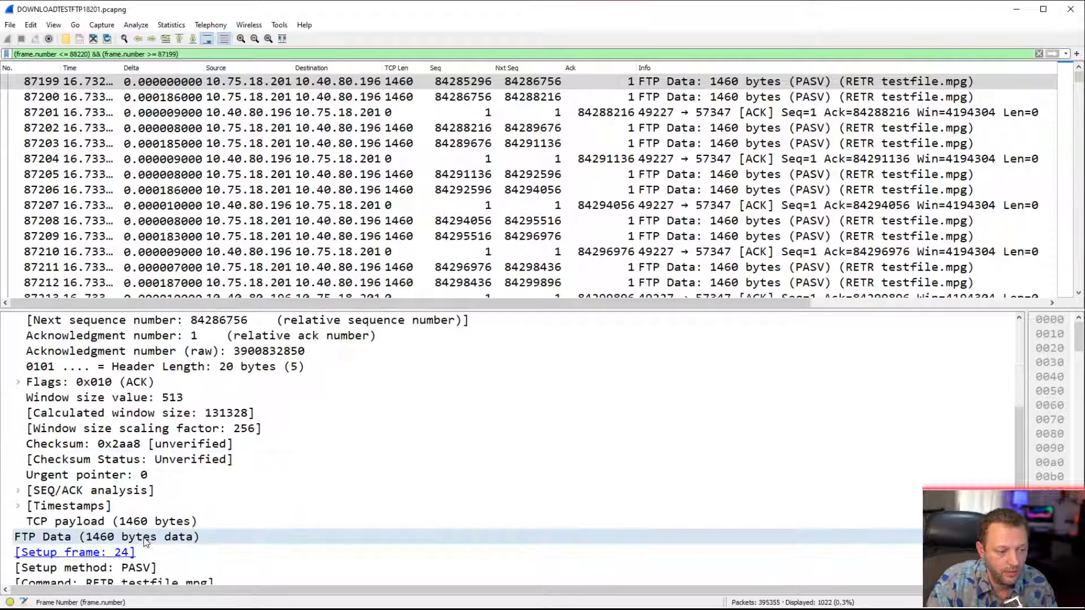
{"action": "left_click", "coordinate": [19, 491]}
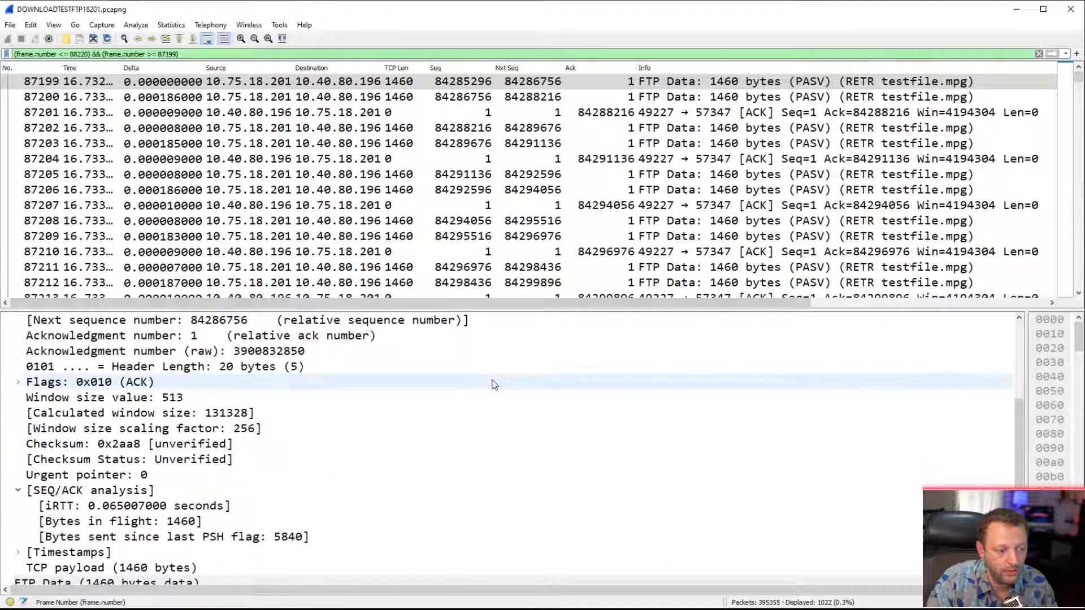
{"action": "right_click", "coordinate": [122, 527]}
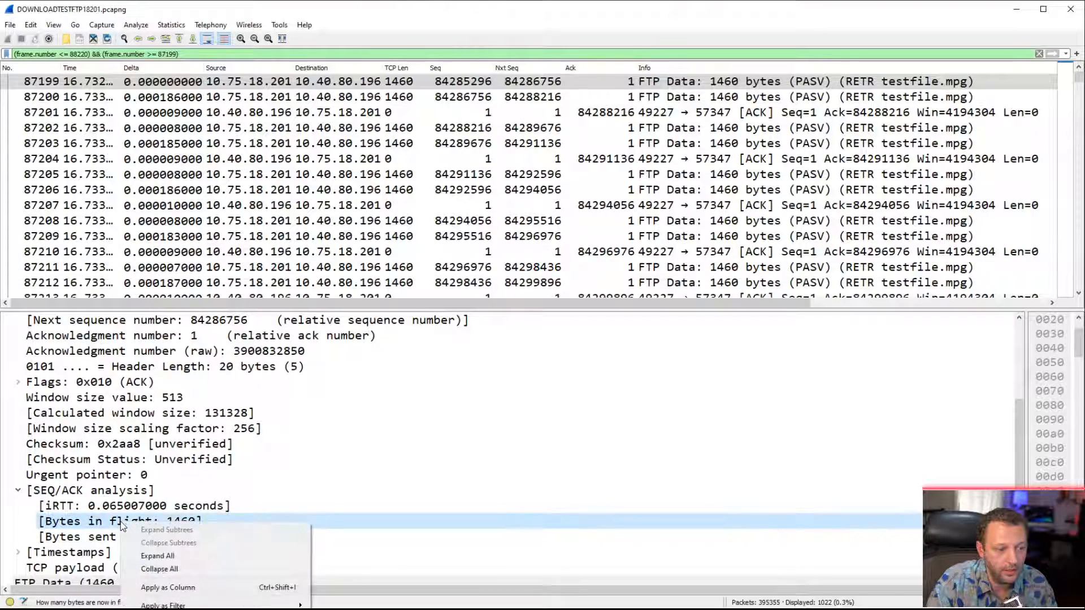
{"action": "left_click", "coordinate": [170, 588]}
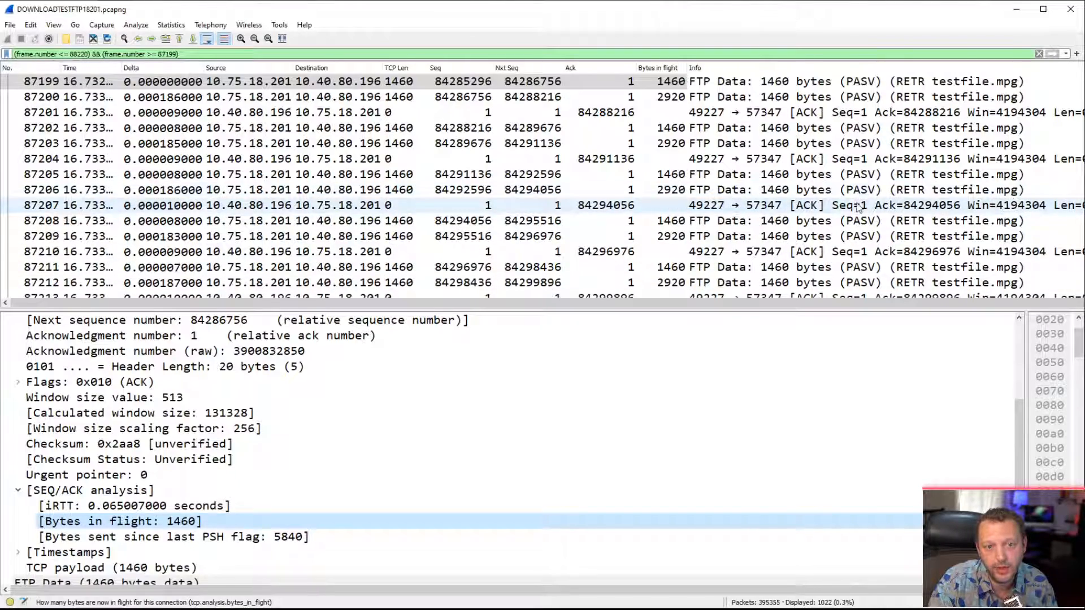
Check the Bytes in flight values down the filtered packets and clear the display filter
{"action": "left_click", "coordinate": [672, 192]}
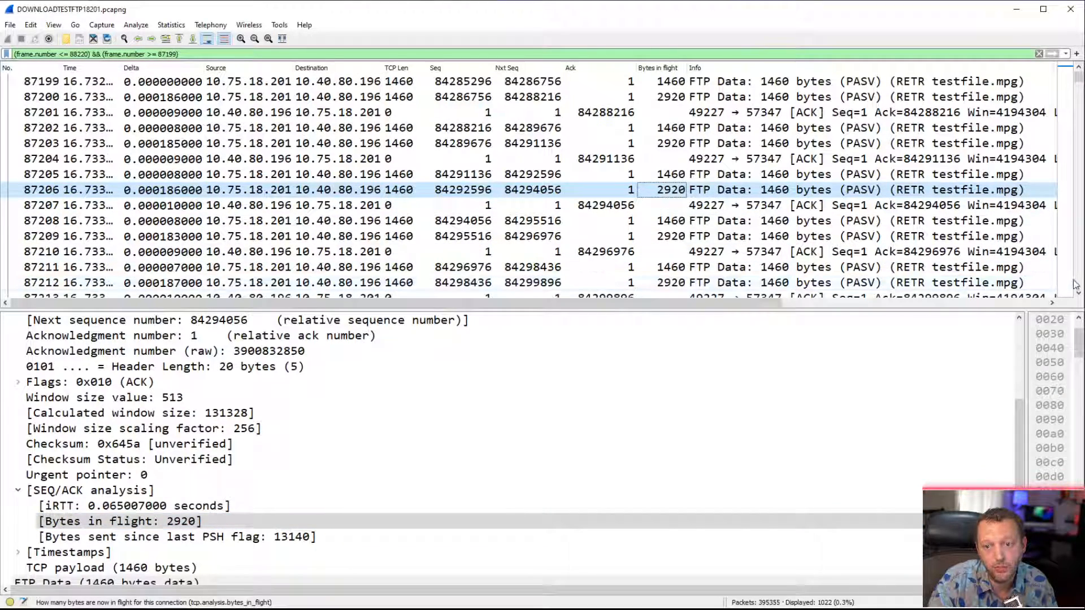
{"action": "scroll", "coordinate": [1077, 285], "scroll_direction": "down", "scroll_amount": 10}
{"action": "scroll", "coordinate": [1077, 285], "scroll_direction": "down", "scroll_amount": 20}
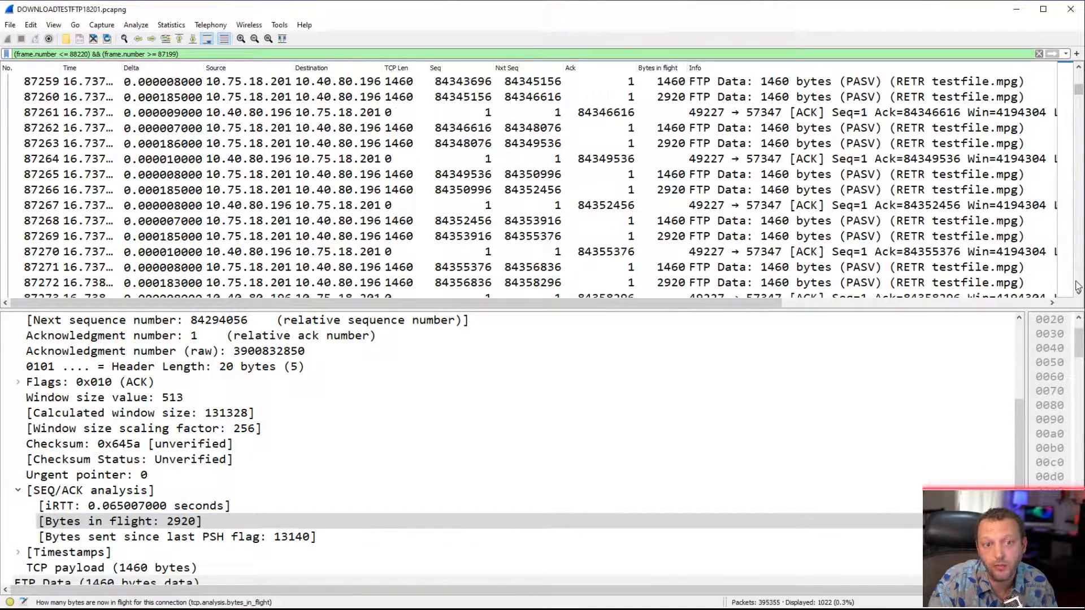
{"action": "scroll", "coordinate": [1077, 285], "scroll_direction": "down", "scroll_amount": 17}
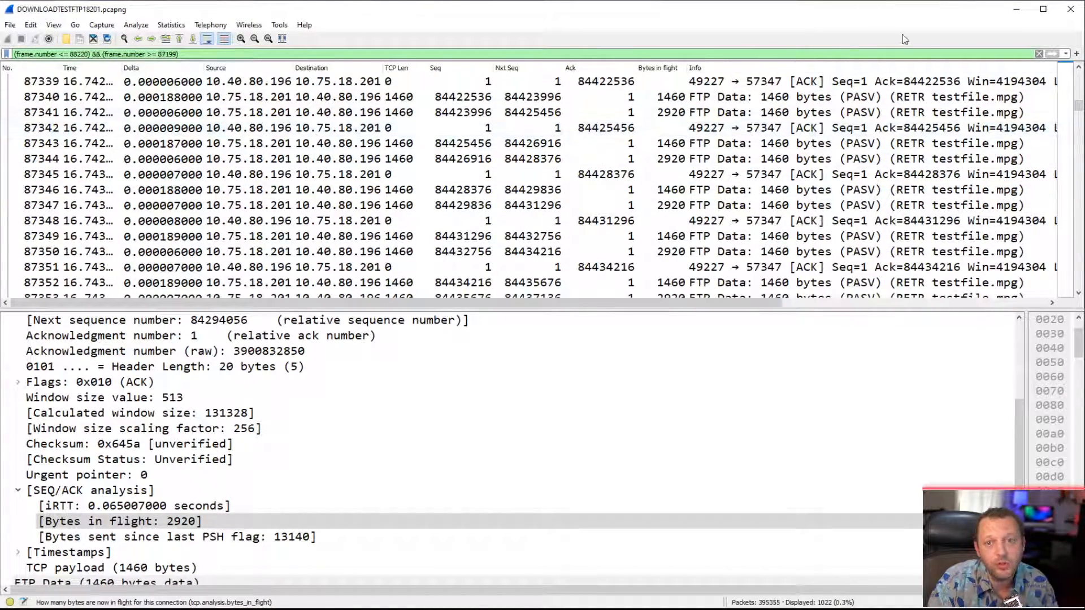
{"action": "left_click", "coordinate": [1038, 53]}
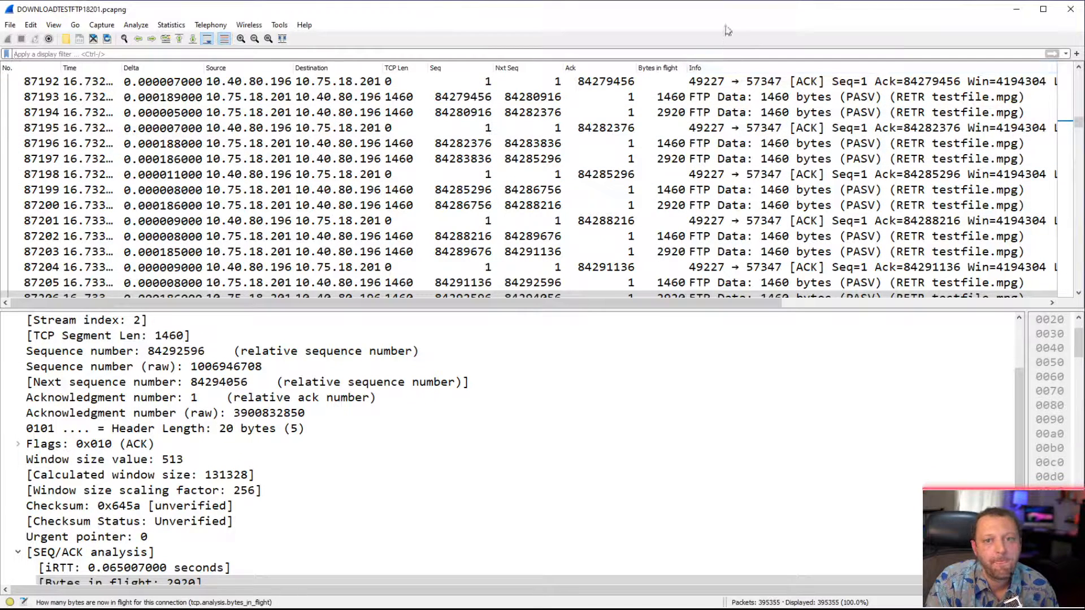
Open the capture file DOWNLOADTO80196 from the Fidel-FTP folder
{"action": "left_click", "coordinate": [10, 26]}
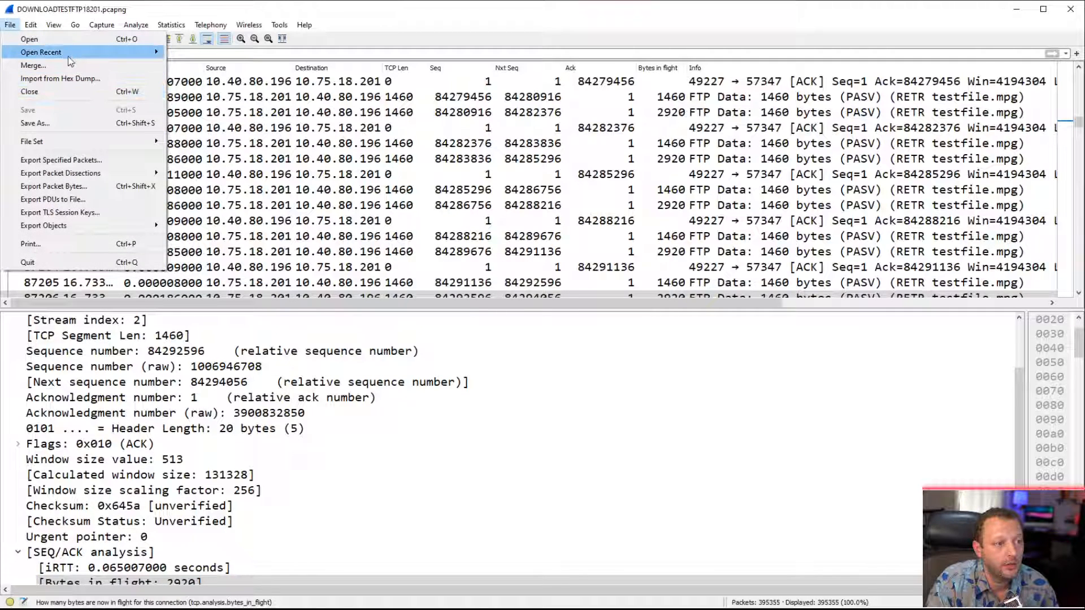
{"action": "left_click", "coordinate": [33, 39]}
{"action": "left_click", "coordinate": [113, 101]}
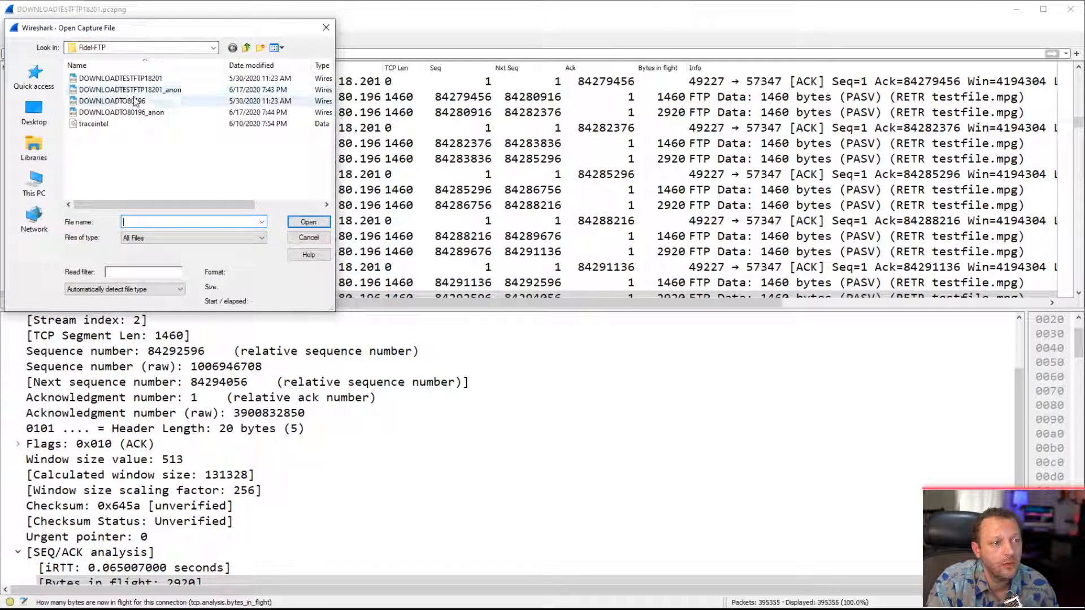
{"action": "left_click", "coordinate": [309, 222]}
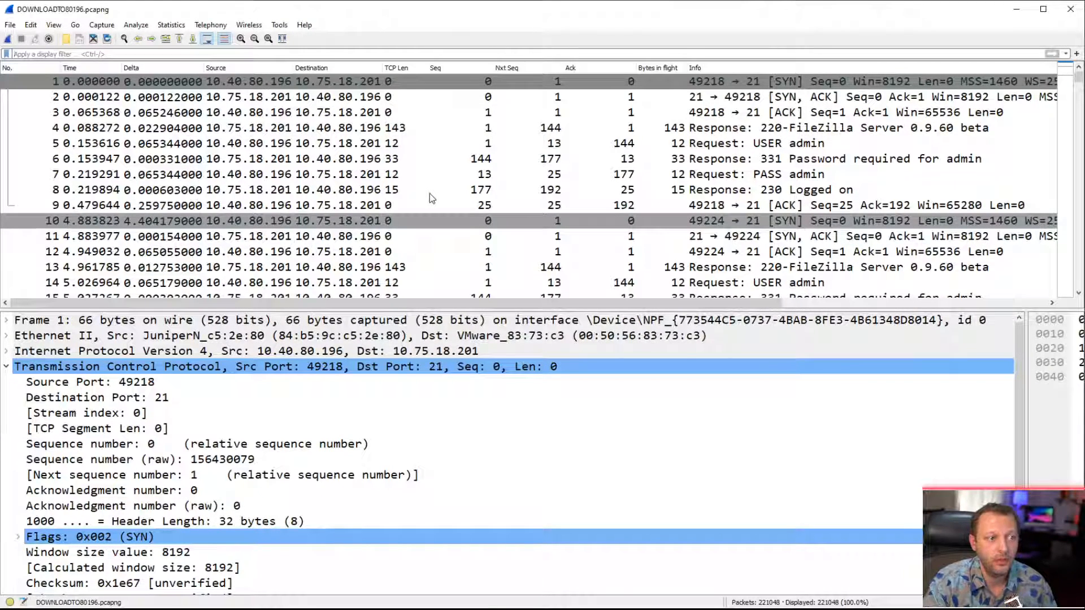
Examine the handshake packets' delta times and the TCP lengths of the first FTP data packets
{"action": "left_click", "coordinate": [193, 99]}
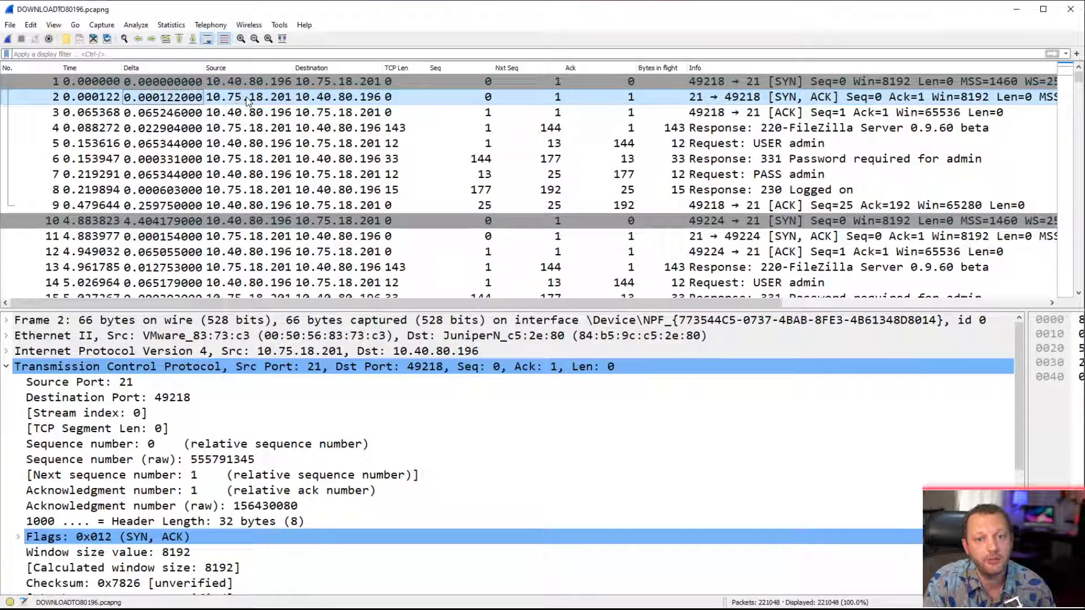
{"action": "left_click", "coordinate": [158, 114]}
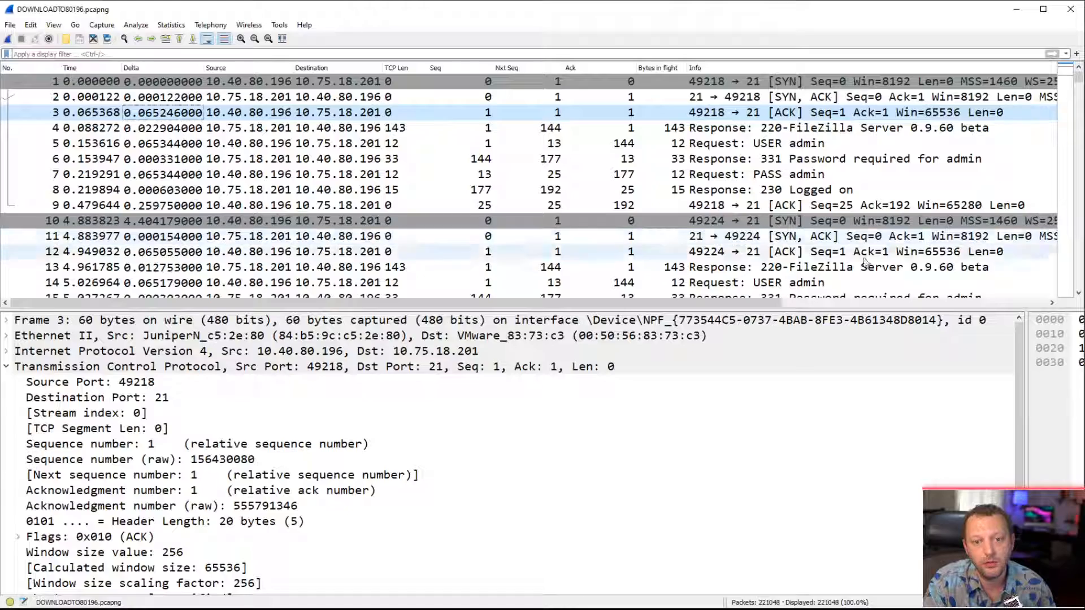
{"action": "scroll", "coordinate": [1079, 277], "scroll_direction": "down", "scroll_amount": 13}
{"action": "scroll", "coordinate": [1080, 277], "scroll_direction": "down", "scroll_amount": 10}
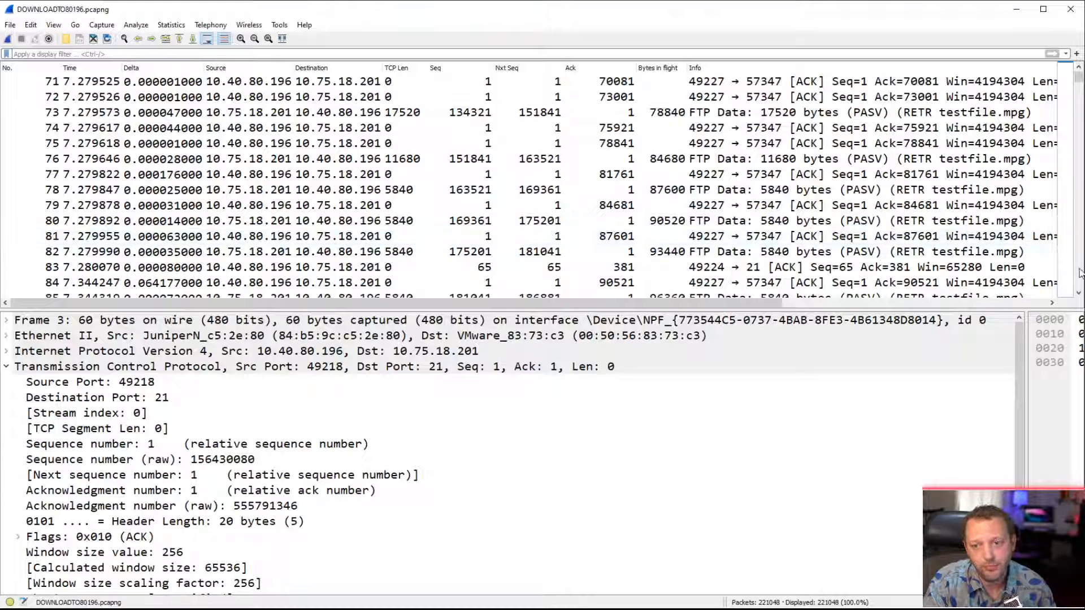
Centre-align the TCP Len column in the packet list and widen it slightly
{"action": "left_click", "coordinate": [1077, 68]}
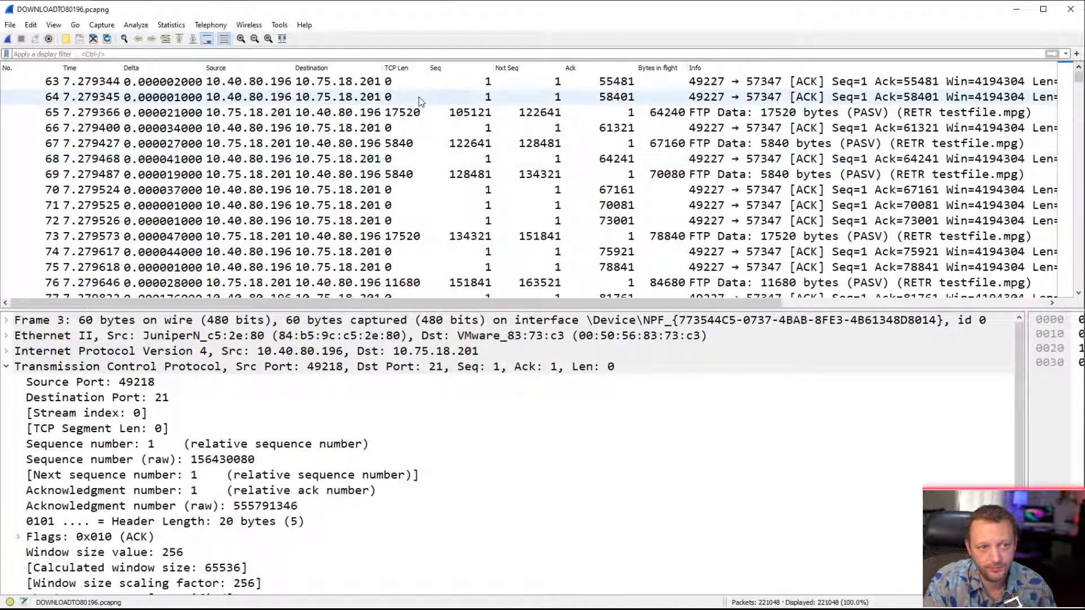
{"action": "right_click", "coordinate": [405, 68]}
{"action": "left_click", "coordinate": [425, 90]}
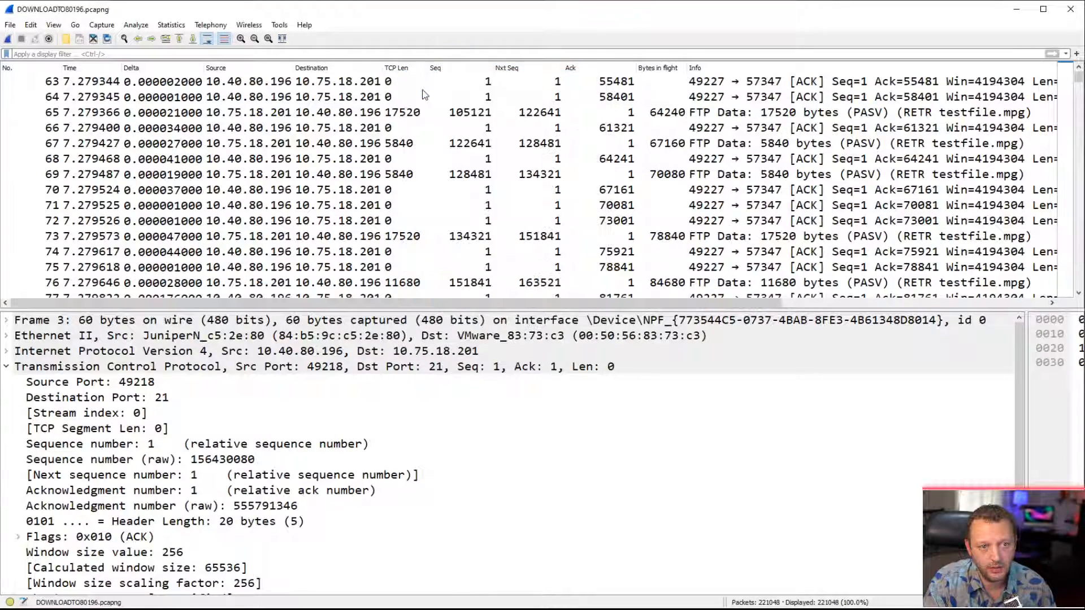
{"action": "left_click_drag", "start_coordinate": [428, 68], "coordinate": [437, 67]}
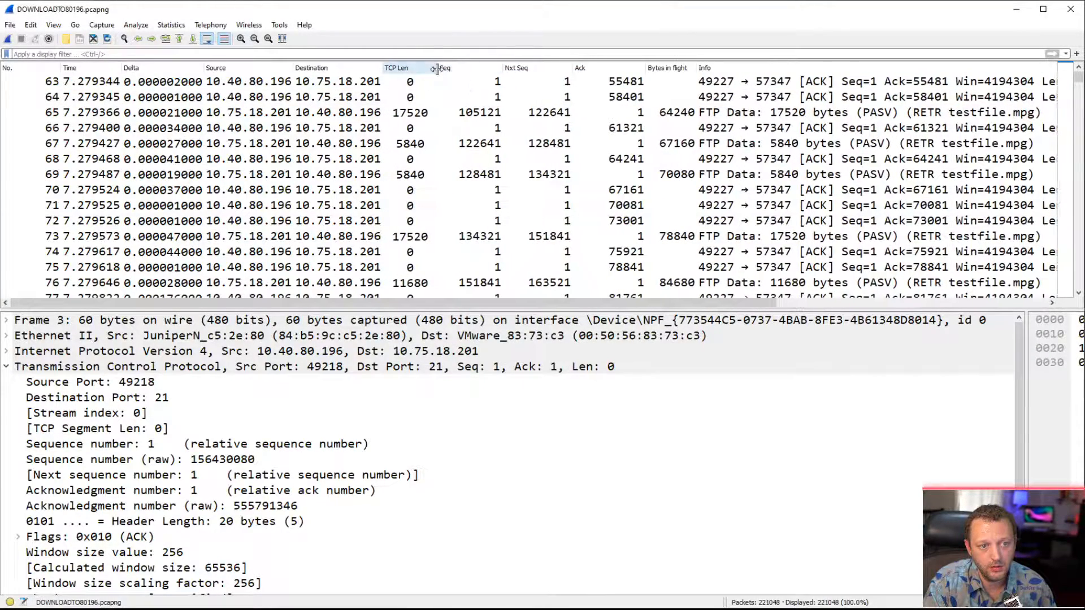
Examine how TCP Len and Bytes in flight change across the FTP data packets from 65 to about 115
{"action": "left_click", "coordinate": [1078, 293]}
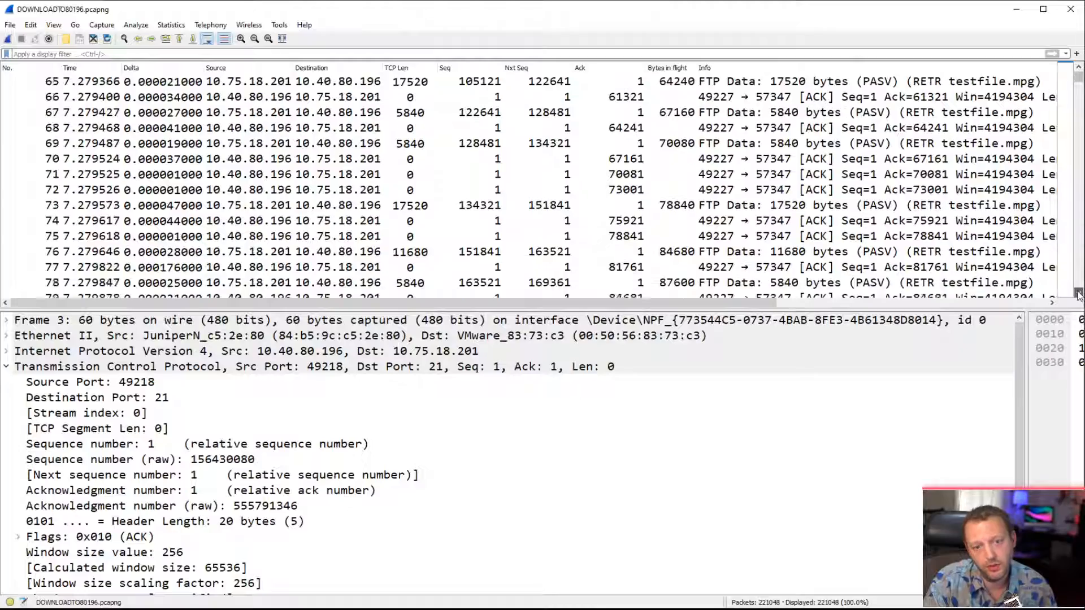
{"action": "left_click", "coordinate": [1078, 293]}
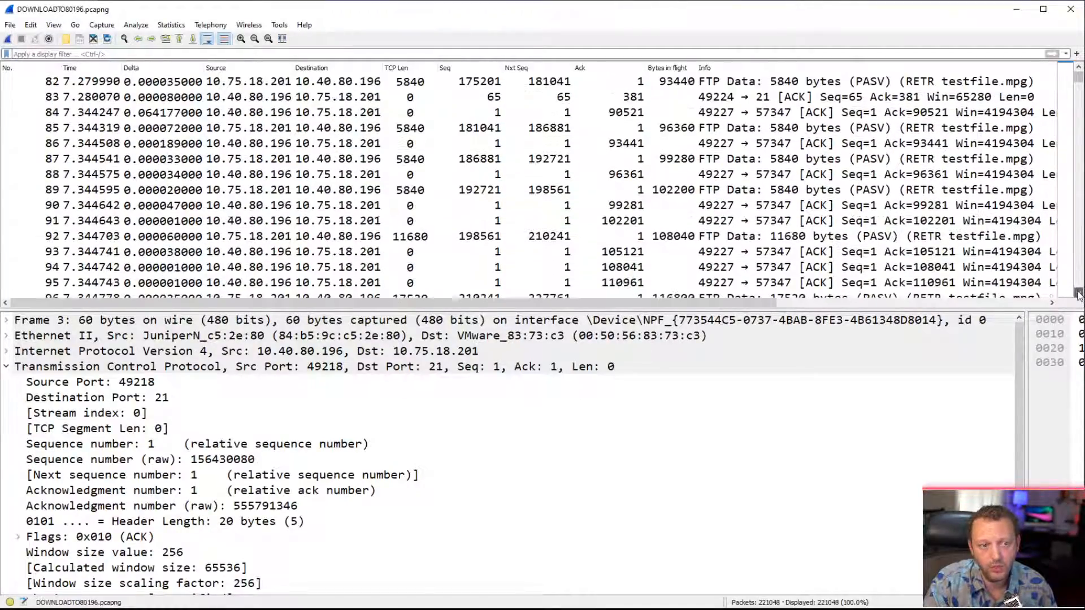
{"action": "left_click", "coordinate": [1078, 294]}
{"action": "left_click", "coordinate": [1078, 293]}
{"action": "left_click", "coordinate": [1079, 294]}
{"action": "left_click", "coordinate": [1079, 293]}
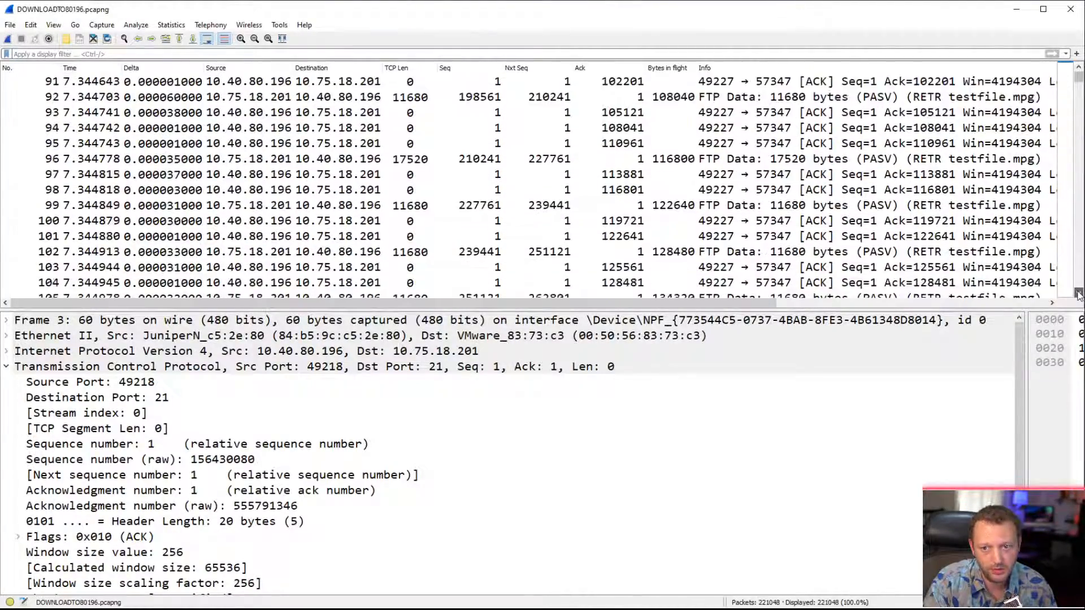
{"action": "left_click", "coordinate": [1079, 294]}
{"action": "left_click", "coordinate": [1079, 293]}
{"action": "left_click", "coordinate": [1079, 293]}
{"action": "left_click", "coordinate": [1078, 293]}
{"action": "left_click", "coordinate": [1079, 293]}
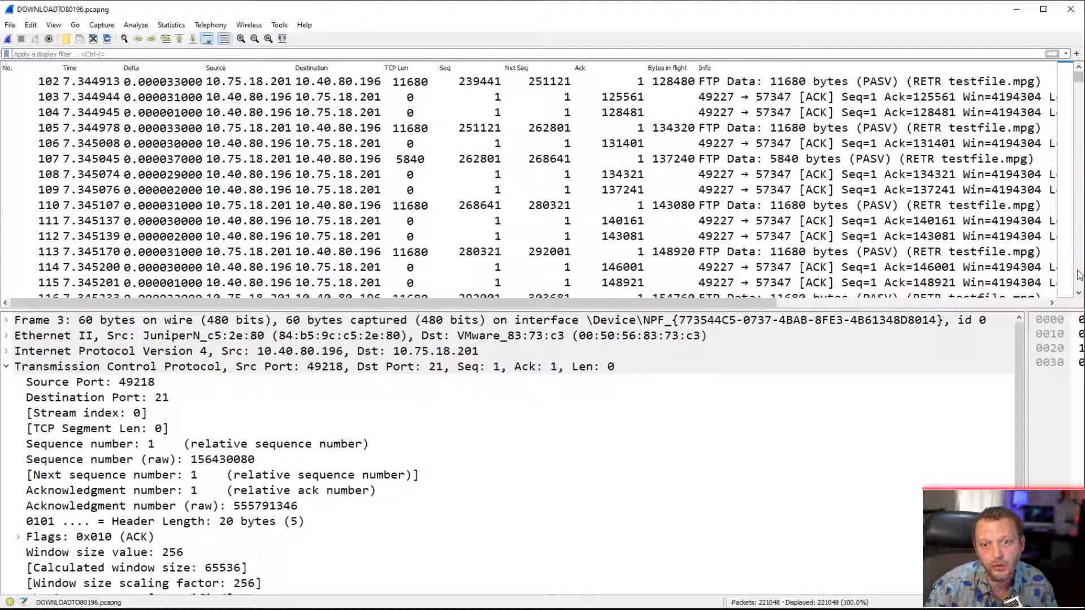
Return to the start of the transfer and compare the first FTP data packets with their acknowledgements, packets 31 to 36
{"action": "left_click", "coordinate": [1080, 67]}
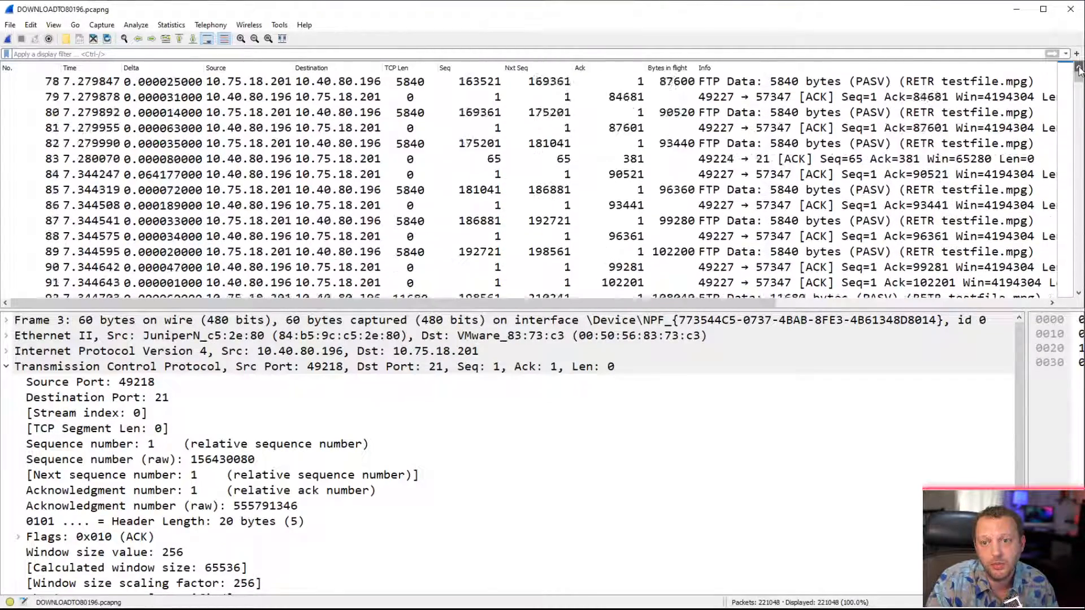
{"action": "left_click_drag", "start_coordinate": [1079, 76], "coordinate": [1079, 69]}
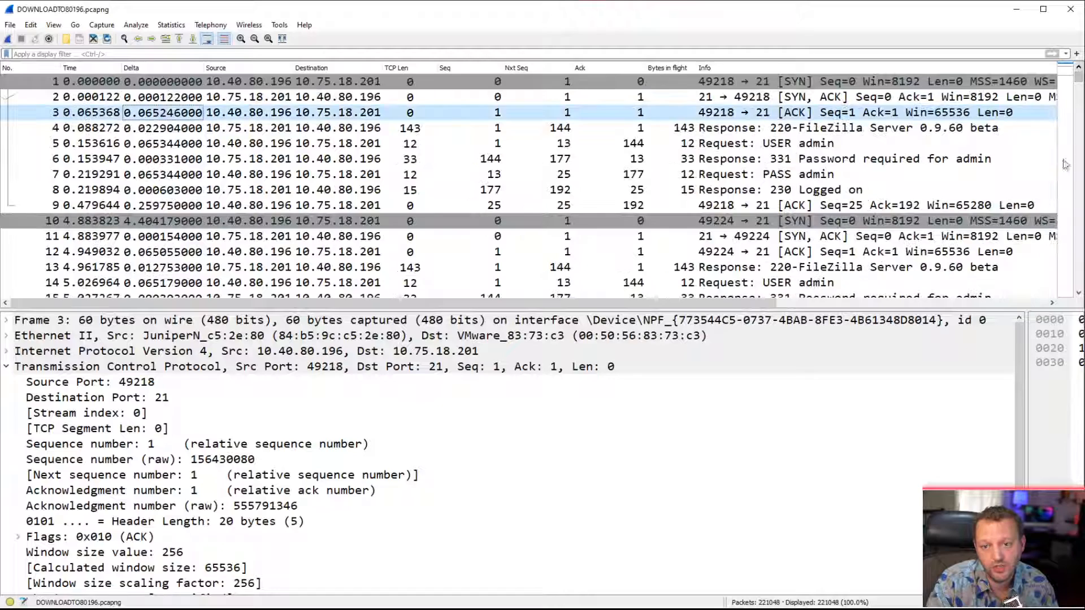
{"action": "left_click", "coordinate": [1079, 293]}
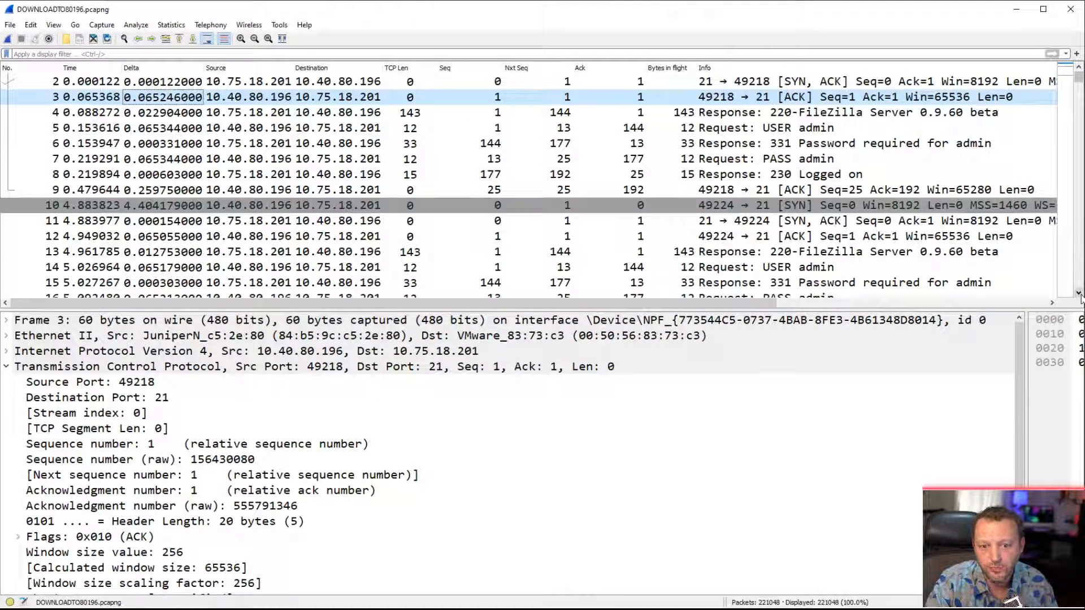
{"action": "left_click", "coordinate": [1080, 293]}
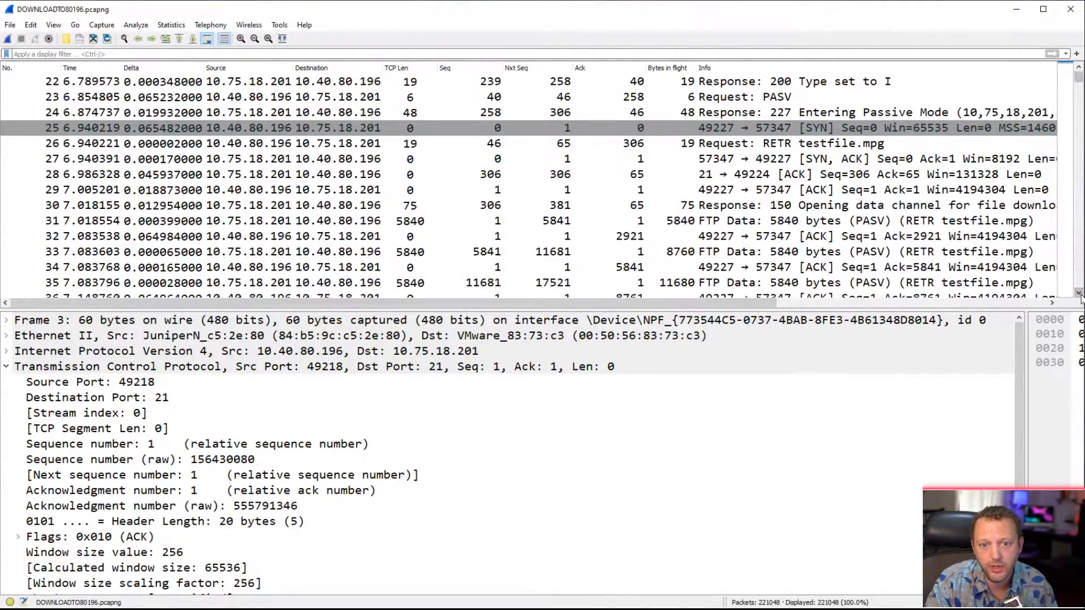
{"action": "left_click", "coordinate": [1079, 293]}
{"action": "left_click", "coordinate": [622, 205]}
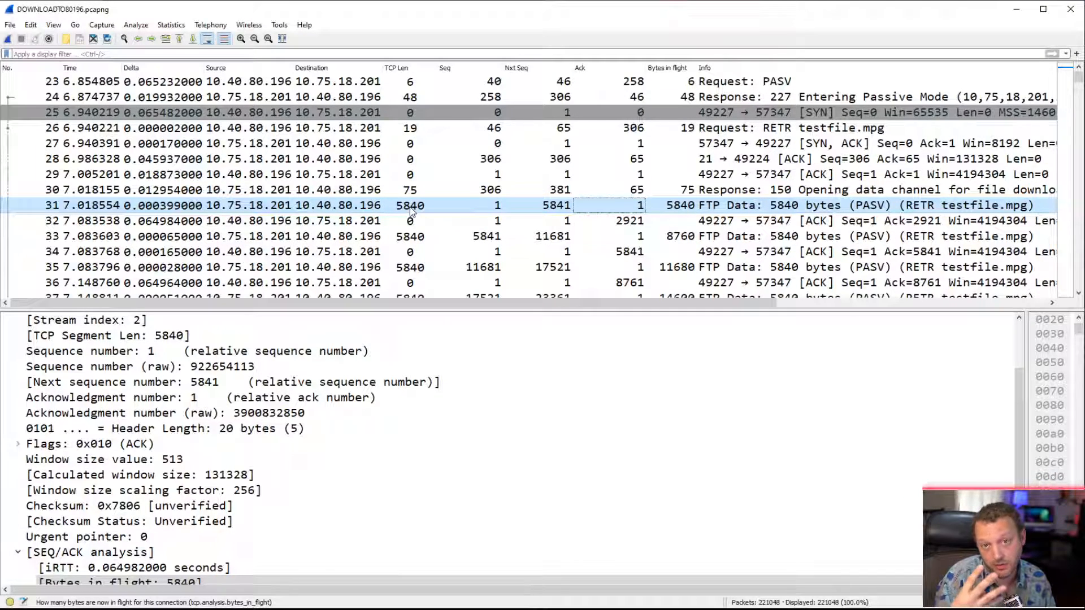
{"action": "left_click", "coordinate": [175, 225]}
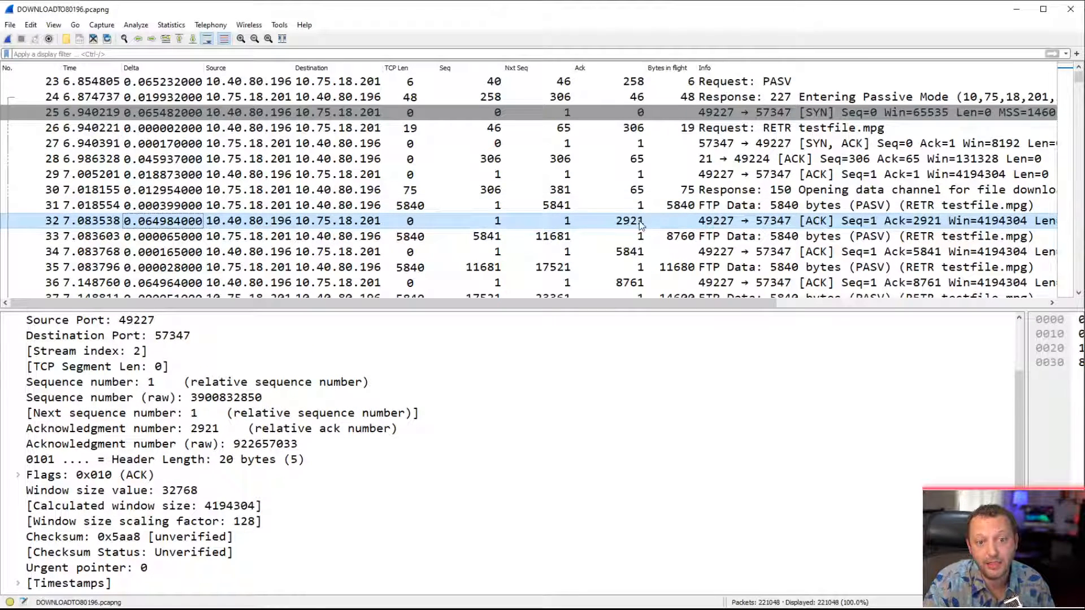
{"action": "left_click", "coordinate": [552, 239]}
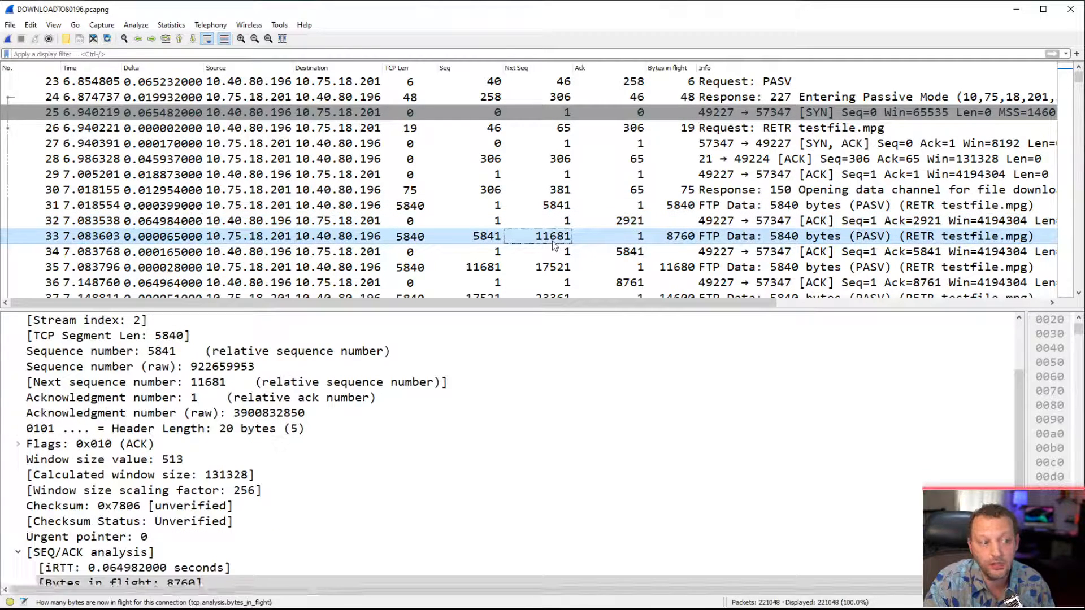
{"action": "left_click", "coordinate": [547, 268]}
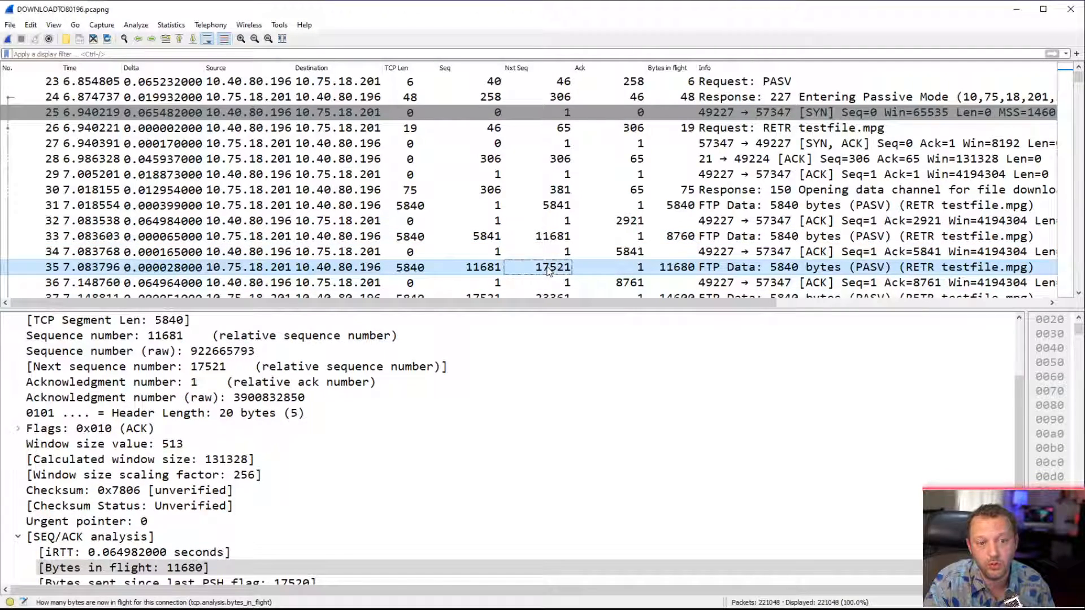
{"action": "left_click", "coordinate": [547, 283]}
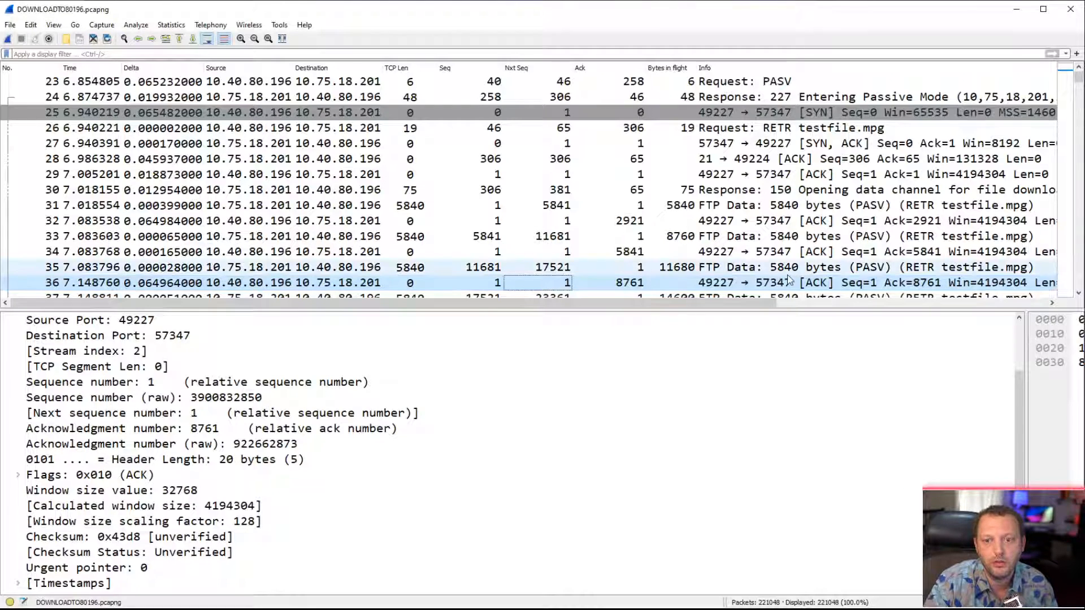
{"action": "left_click", "coordinate": [1080, 293]}
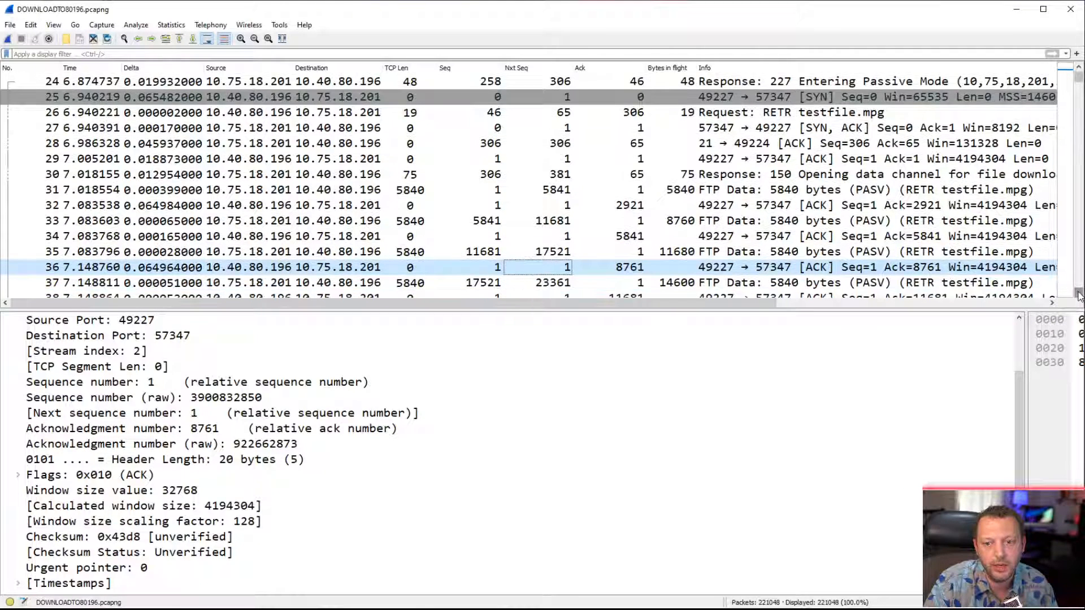
{"action": "left_click", "coordinate": [1079, 294]}
{"action": "left_click", "coordinate": [1080, 293]}
{"action": "left_click", "coordinate": [1080, 294]}
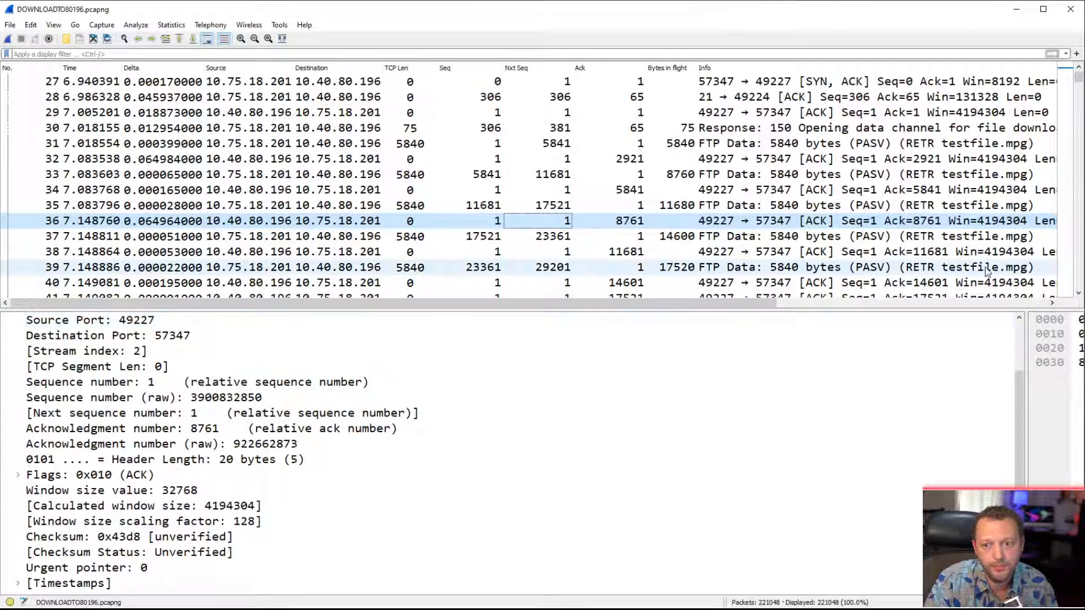
Filter the packets with tcp.analysis.flags and select the first duplicate ACK
{"action": "left_click", "coordinate": [673, 53]}
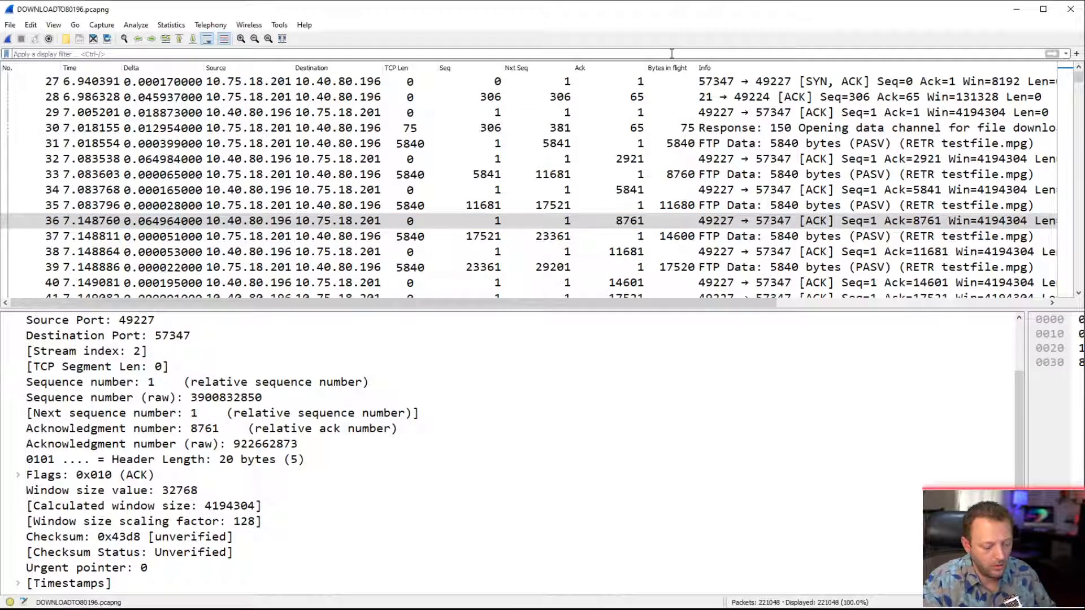
{"action": "type", "text": "tcp."}
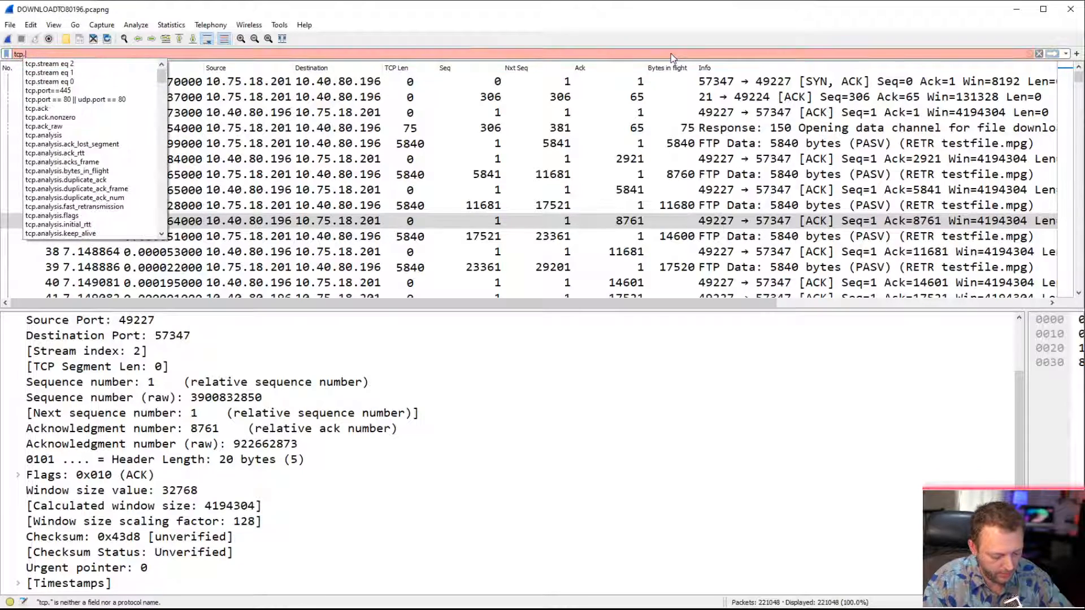
{"action": "type", "text": "analysis.flags"}
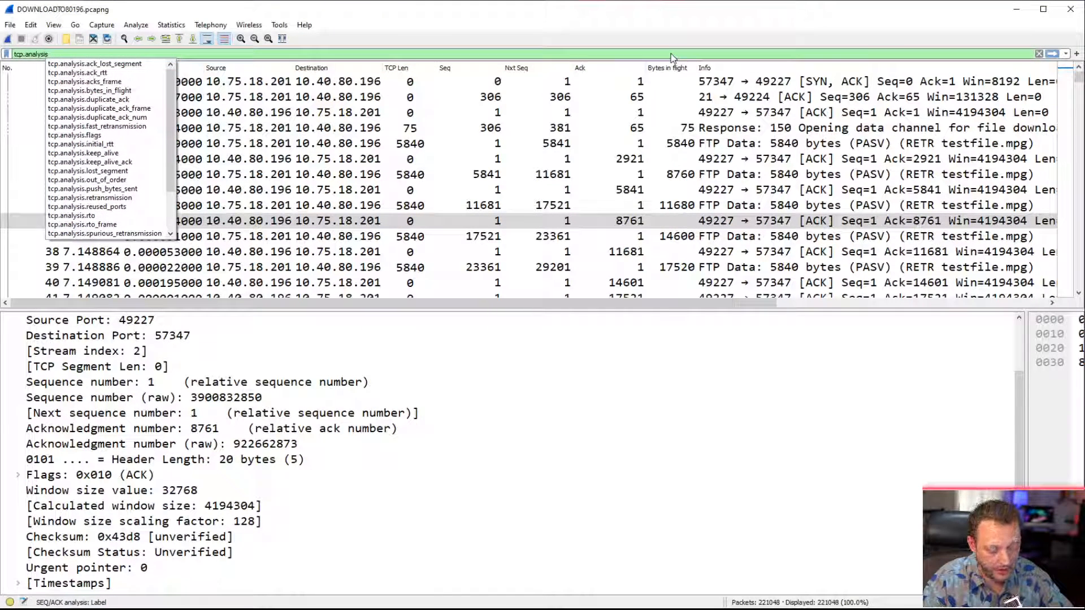
{"action": "key", "text": "Return"}
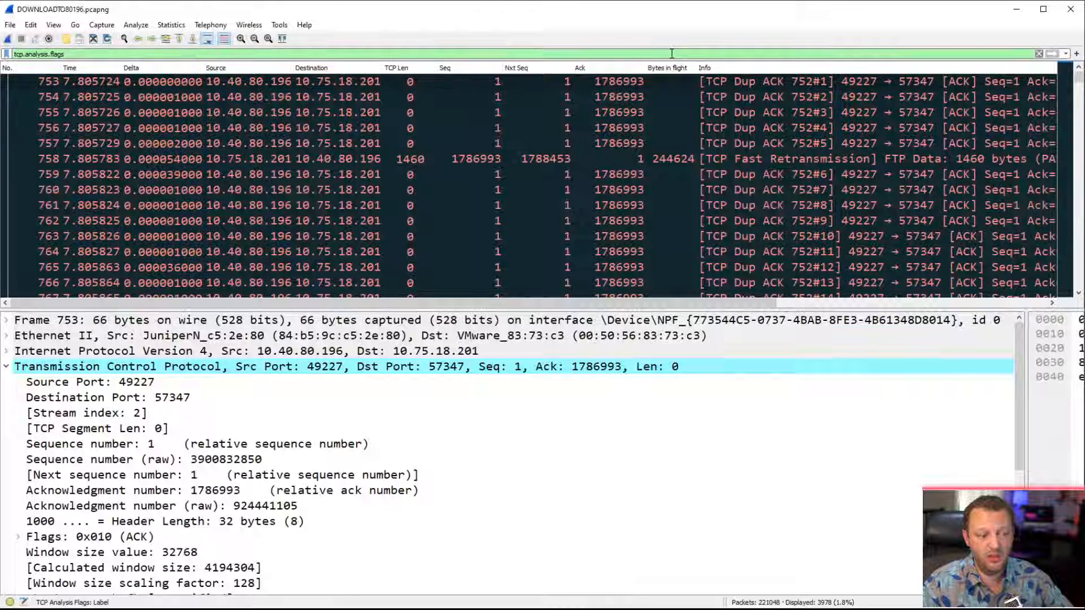
{"action": "left_click", "coordinate": [877, 80]}
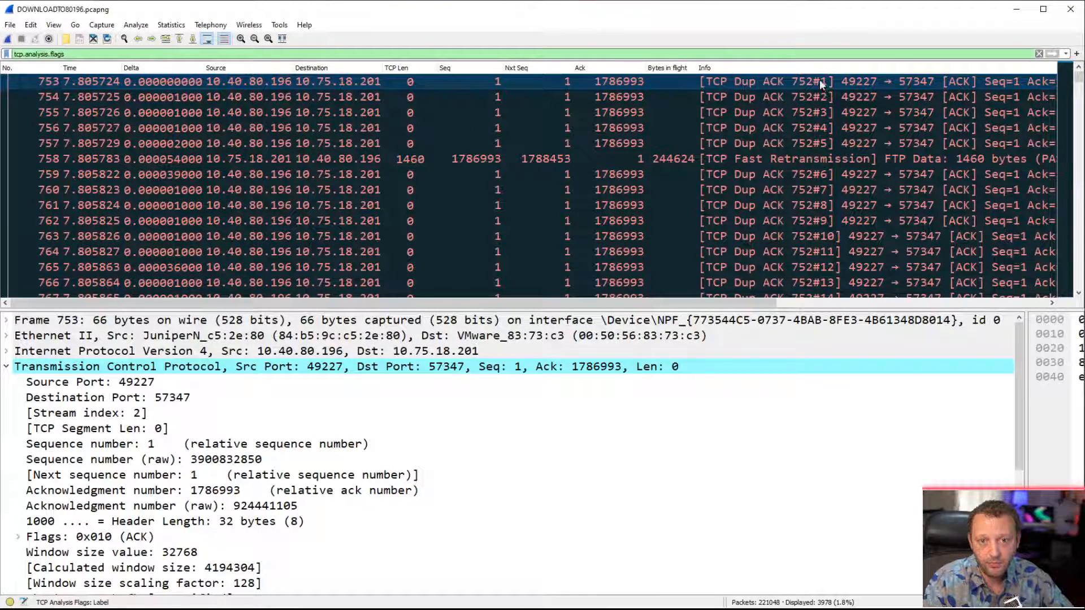
Clear the display filter and check the bytes in flight of data packet 746, just before the duplicate ACKs
{"action": "left_click", "coordinate": [1039, 53]}
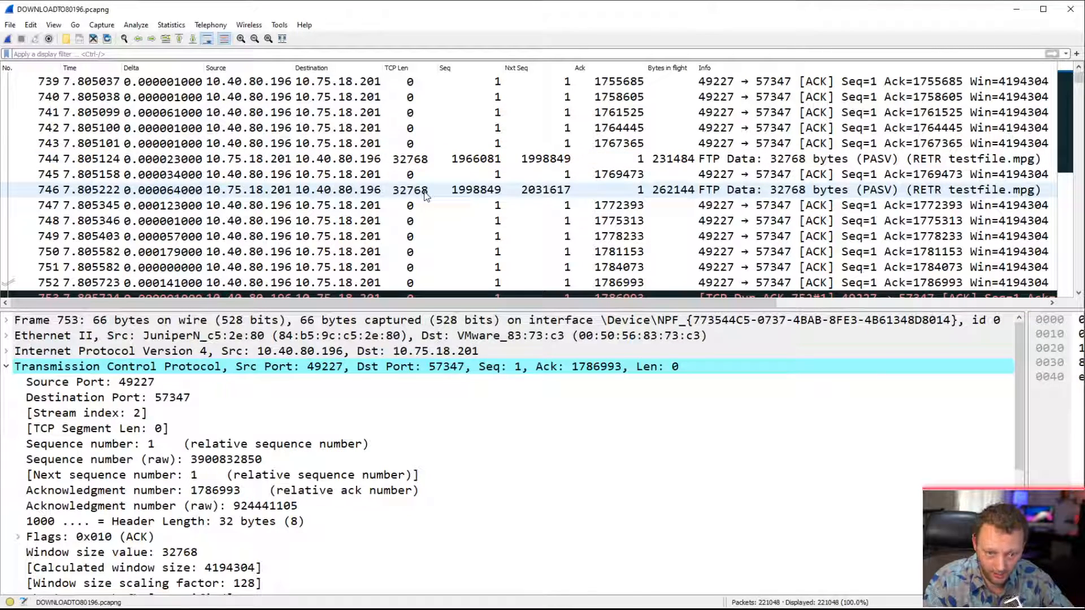
{"action": "left_click", "coordinate": [672, 191]}
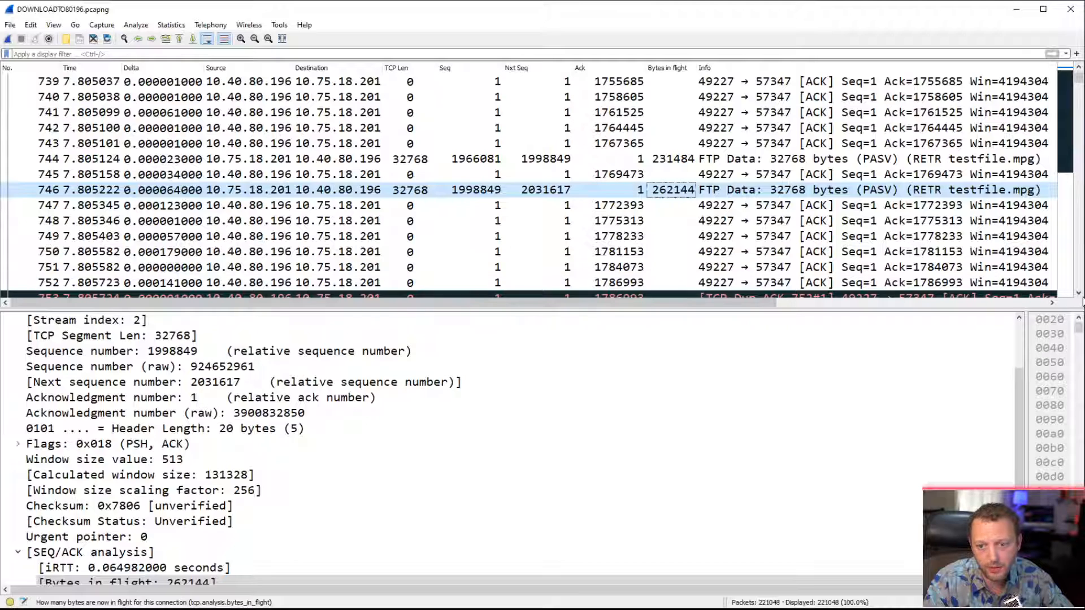
{"action": "scroll", "coordinate": [735, 236], "scroll_direction": "down", "scroll_amount": 1}
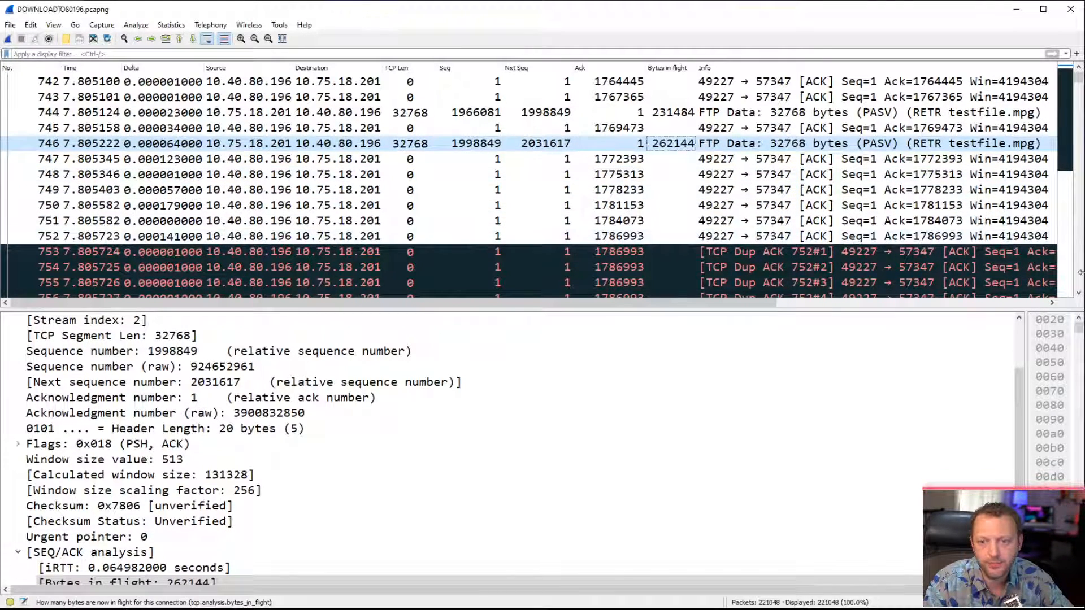
{"action": "scroll", "coordinate": [644, 203], "scroll_direction": "down", "scroll_amount": 1}
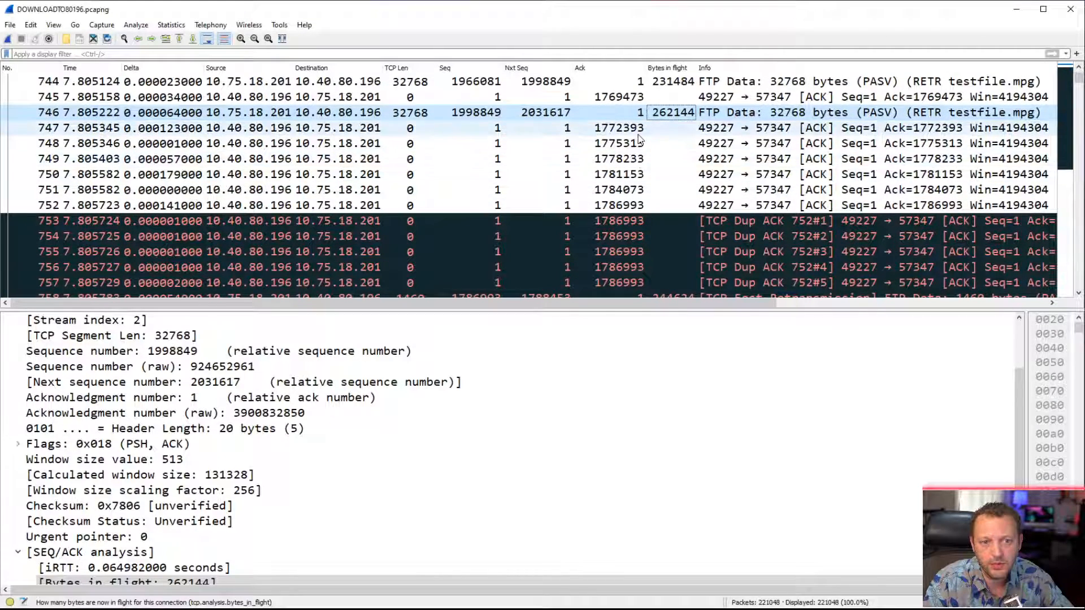
Examine ACK packet 752, the duplicate ACKs that follow it and the fast retransmission in packet 758
{"action": "left_click", "coordinate": [627, 207]}
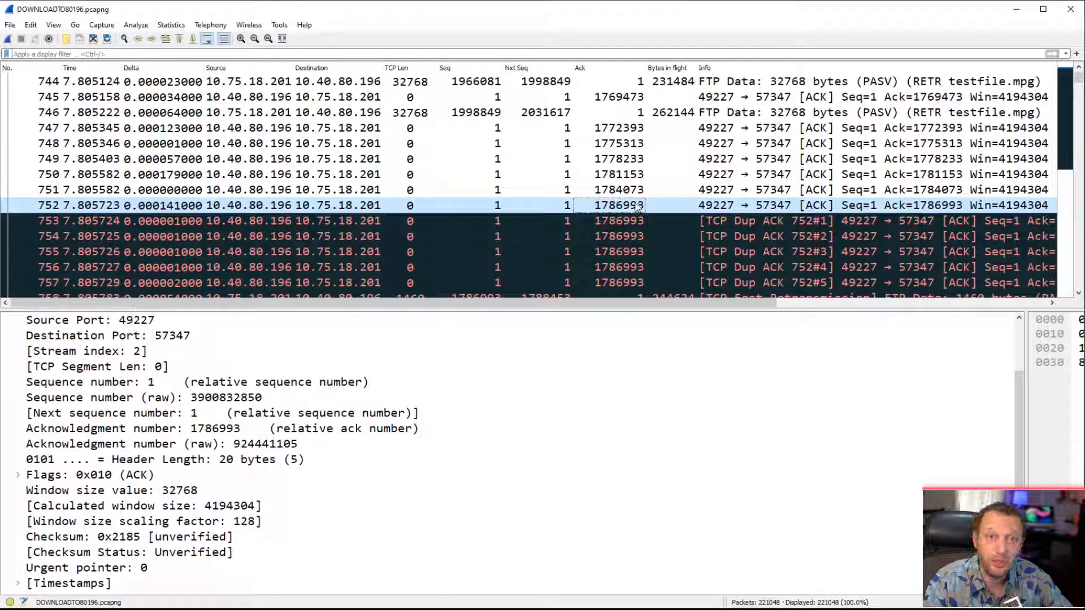
{"action": "left_click", "coordinate": [1079, 293]}
{"action": "left_click", "coordinate": [1079, 293]}
{"action": "left_click", "coordinate": [1079, 294]}
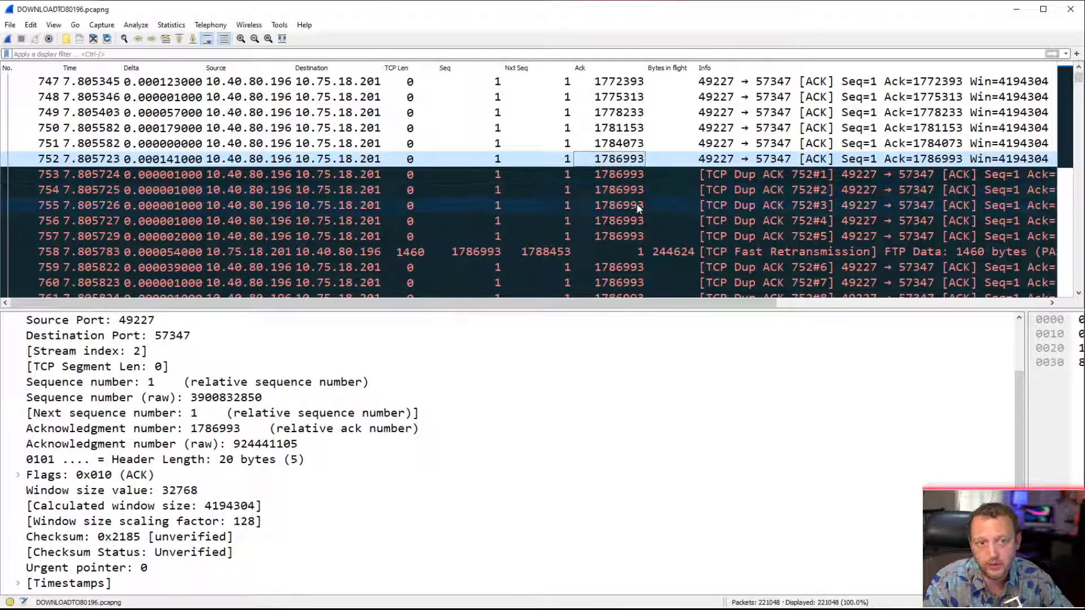
{"action": "left_click", "coordinate": [639, 250]}
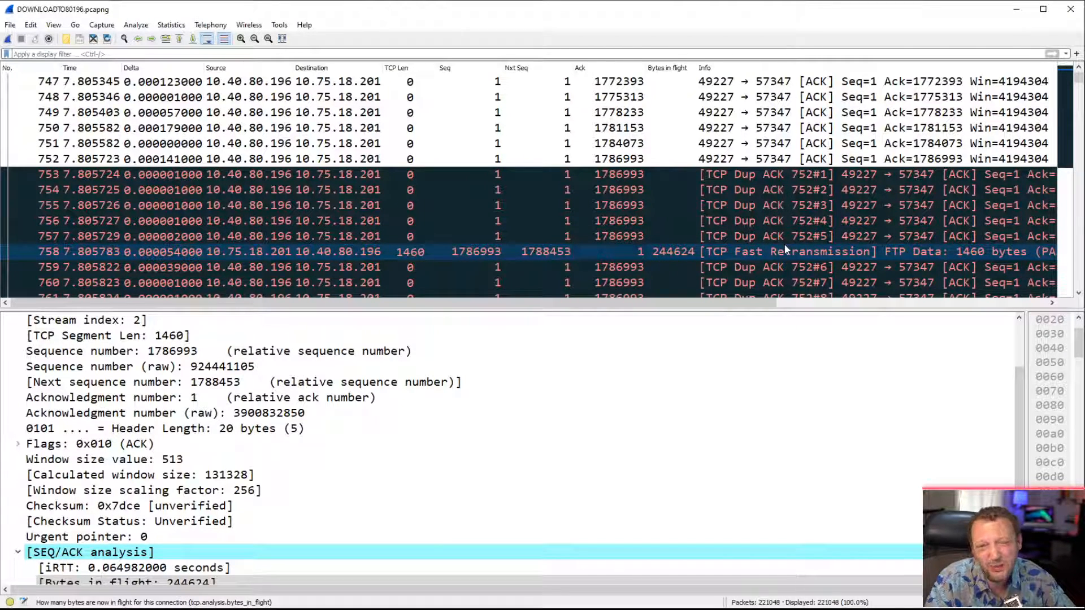
{"action": "left_click", "coordinate": [1078, 294]}
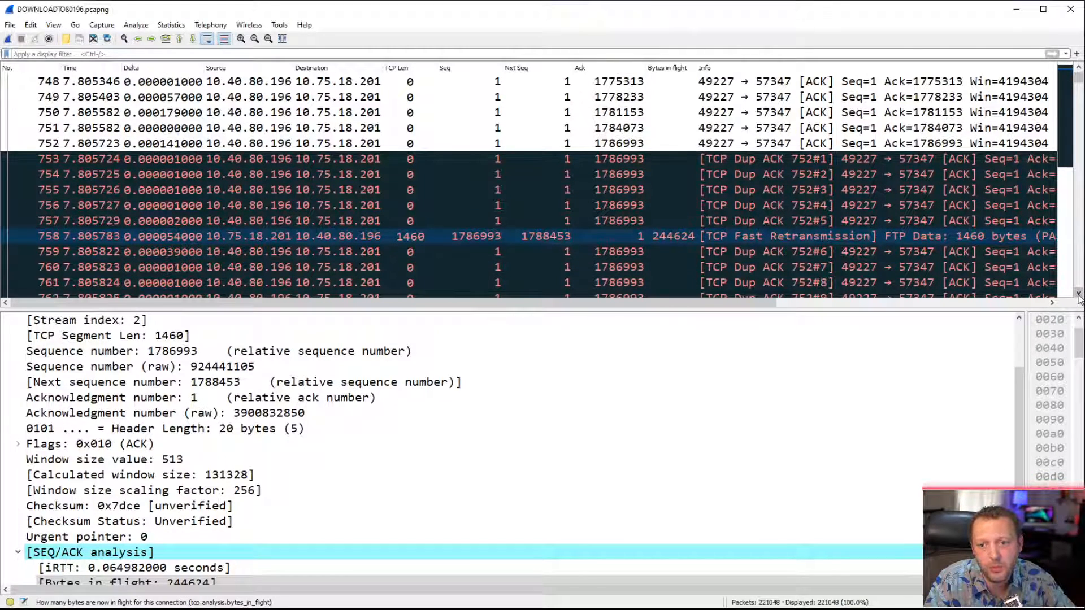
{"action": "left_click", "coordinate": [1079, 294]}
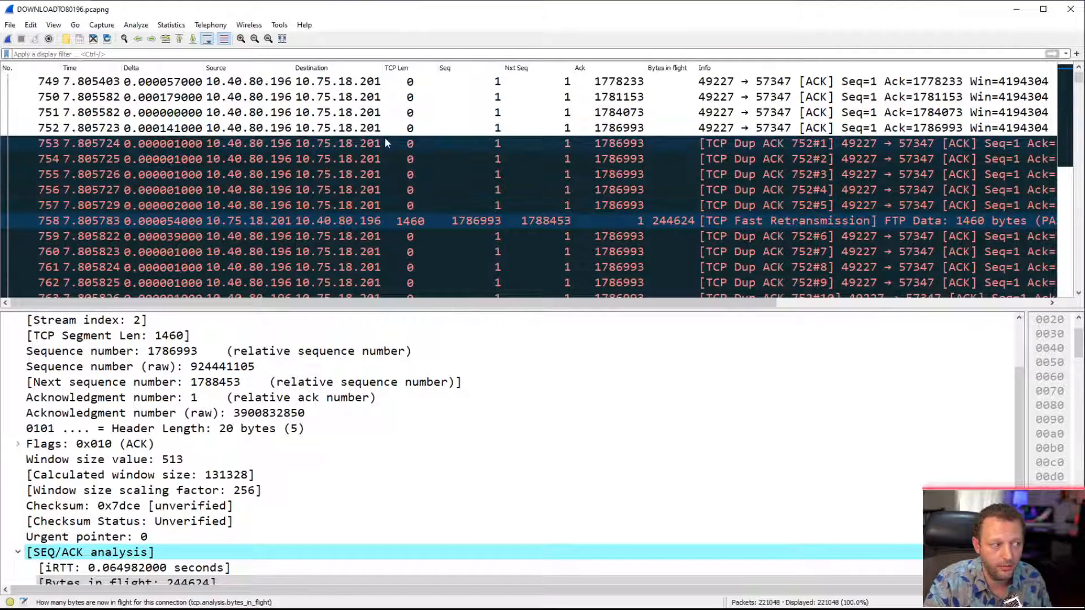
Switch to the Windows PowerShell session in the terminal and run "netsh int tcp show global" to list the global TCP parameters
{"action": "key", "text": "alt+Tab"}
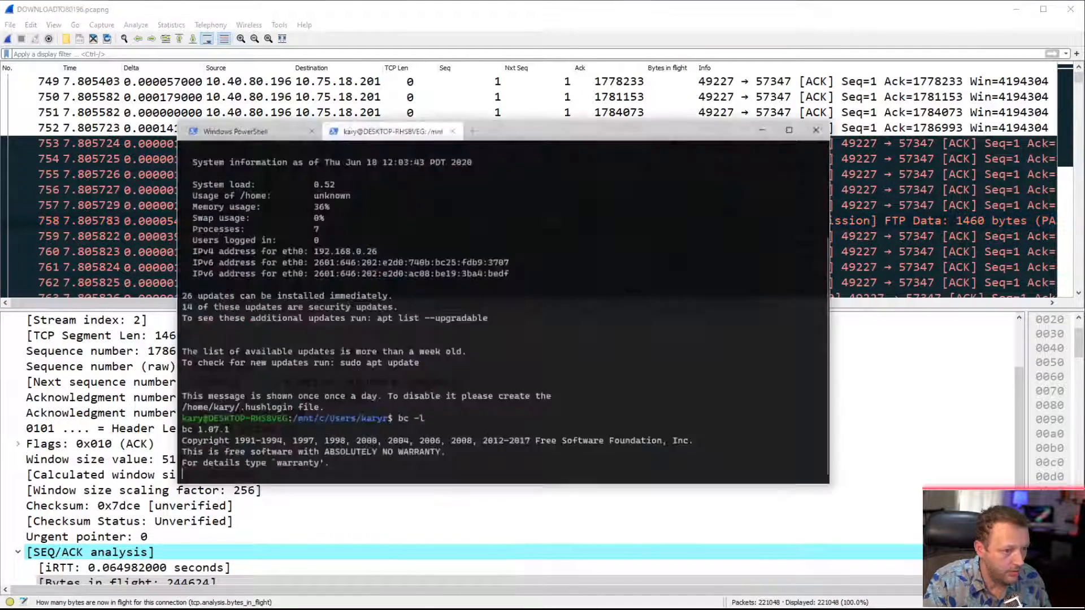
{"action": "left_click", "coordinate": [254, 117]}
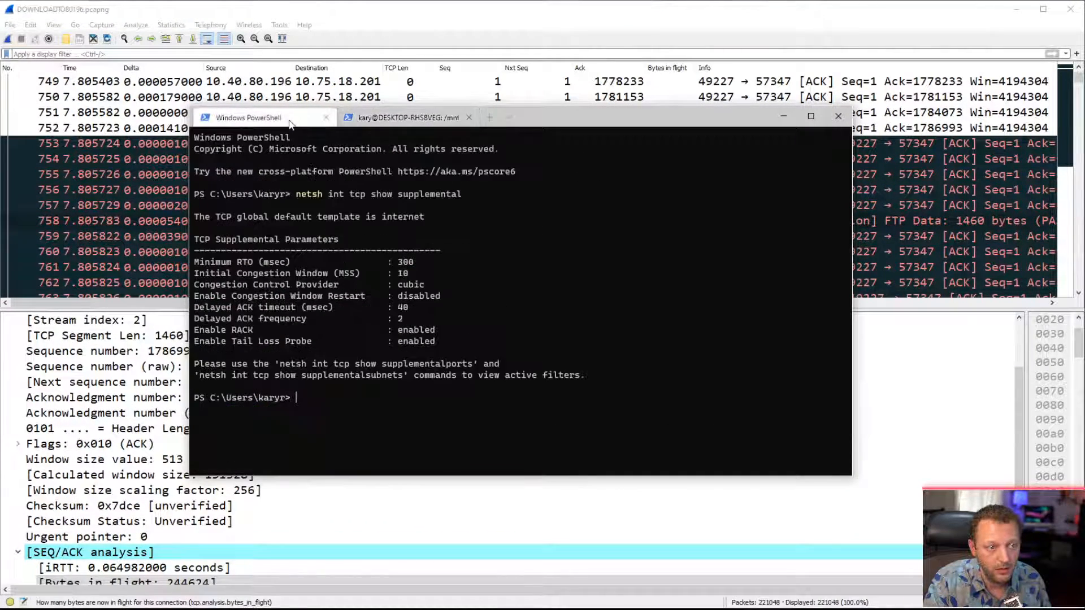
{"action": "left_click_drag", "start_coordinate": [523, 119], "coordinate": [576, 110]}
{"action": "key", "text": "Up"}
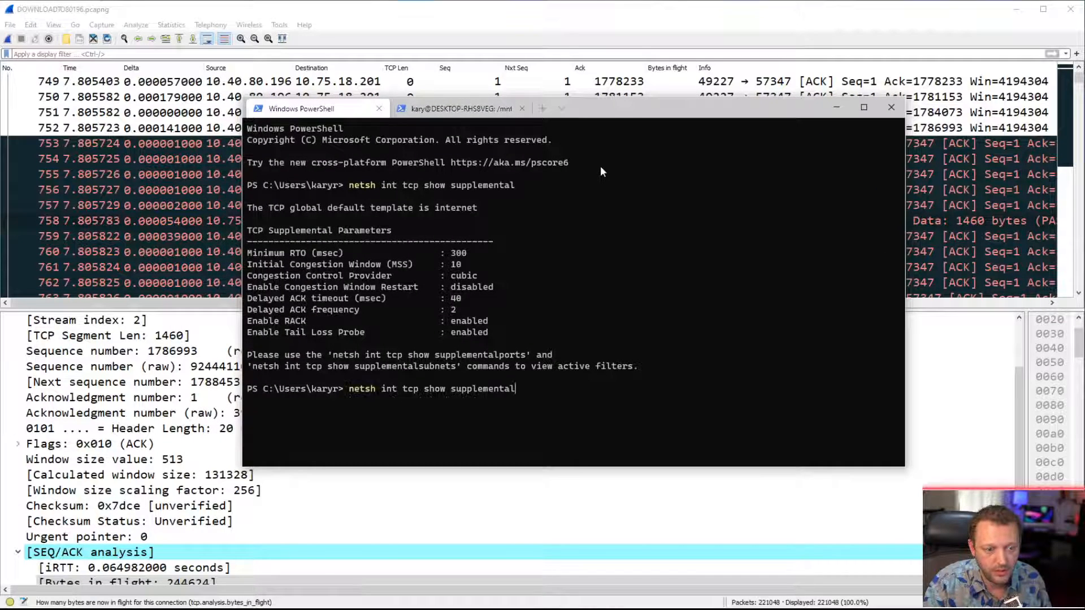
{"action": "key", "text": "BackSpace"}
{"action": "key", "text": "BackSpace"}
{"action": "key", "text": "BackSpace"}
{"action": "key", "text": "BackSpace"}
{"action": "key", "text": "BackSpace"}
{"action": "key", "text": "BackSpace"}
{"action": "key", "text": "BackSpace"}
{"action": "key", "text": "BackSpace"}
{"action": "key", "text": "BackSpace"}
{"action": "key", "text": "BackSpace"}
{"action": "key", "text": "BackSpace"}
{"action": "key", "text": "BackSpace"}
{"action": "type", "text": "global"}
{"action": "key", "text": "Return"}
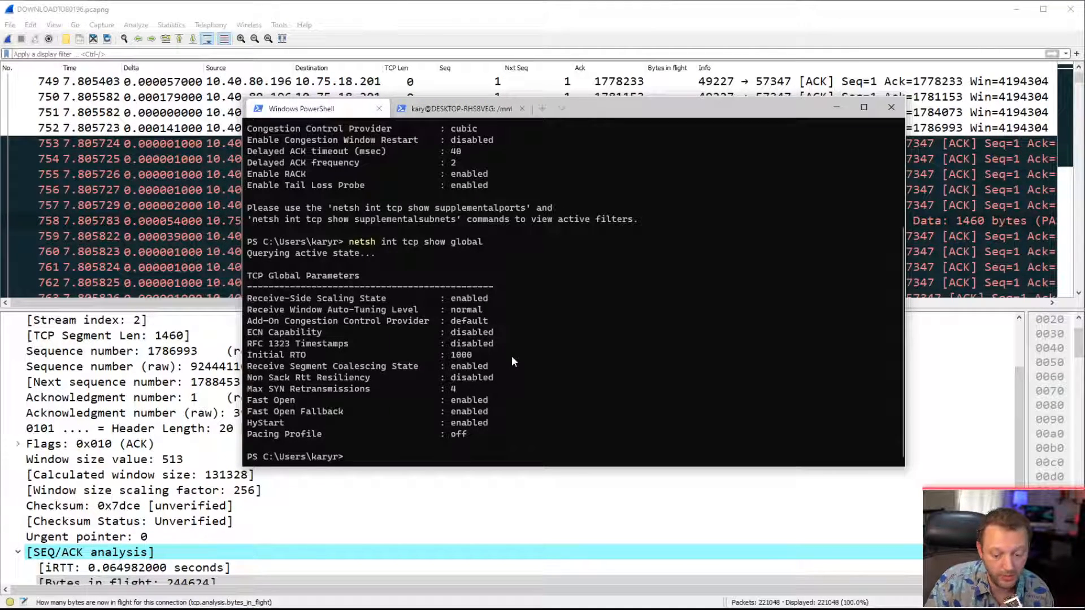
Run "netsh int tcp show supplemental" to list the supplemental TCP parameters and return to the Wireshark capture
{"action": "key", "text": "Up"}
{"action": "key", "text": "BackSpace"}
{"action": "key", "text": "BackSpace"}
{"action": "key", "text": "BackSpace"}
{"action": "key", "text": "BackSpace"}
{"action": "key", "text": "BackSpace"}
{"action": "key", "text": "BackSpace"}
{"action": "type", "text": "supplemental"}
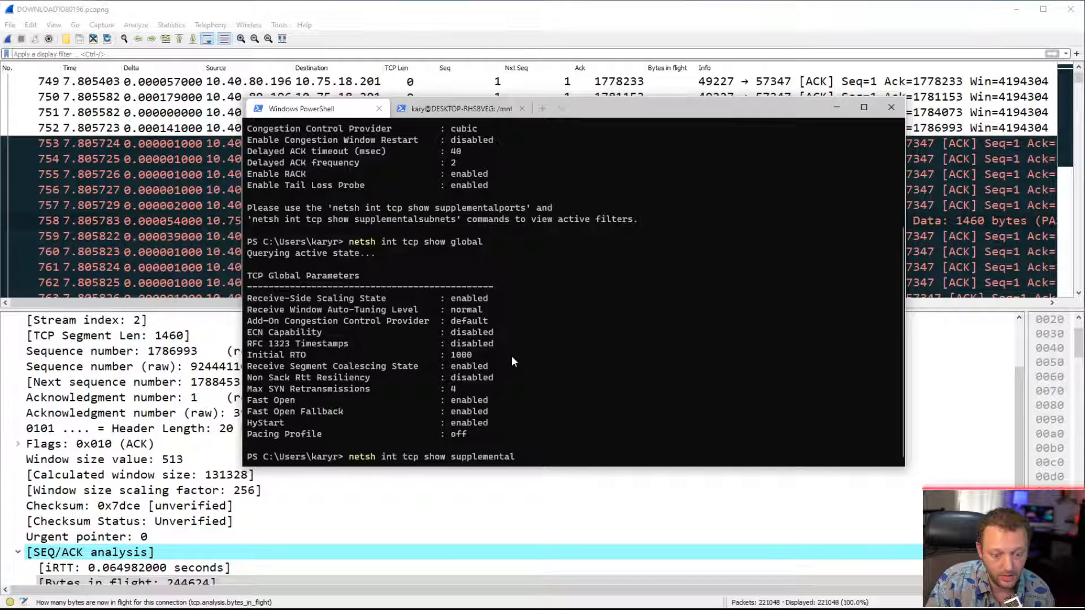
{"action": "key", "text": "Return"}
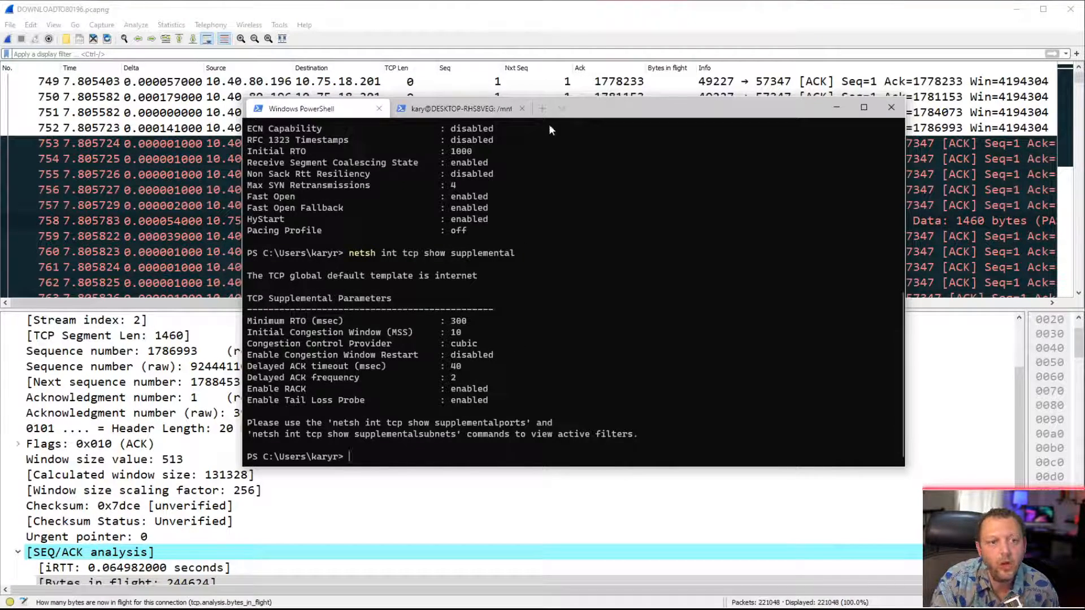
{"action": "left_click", "coordinate": [574, 15]}
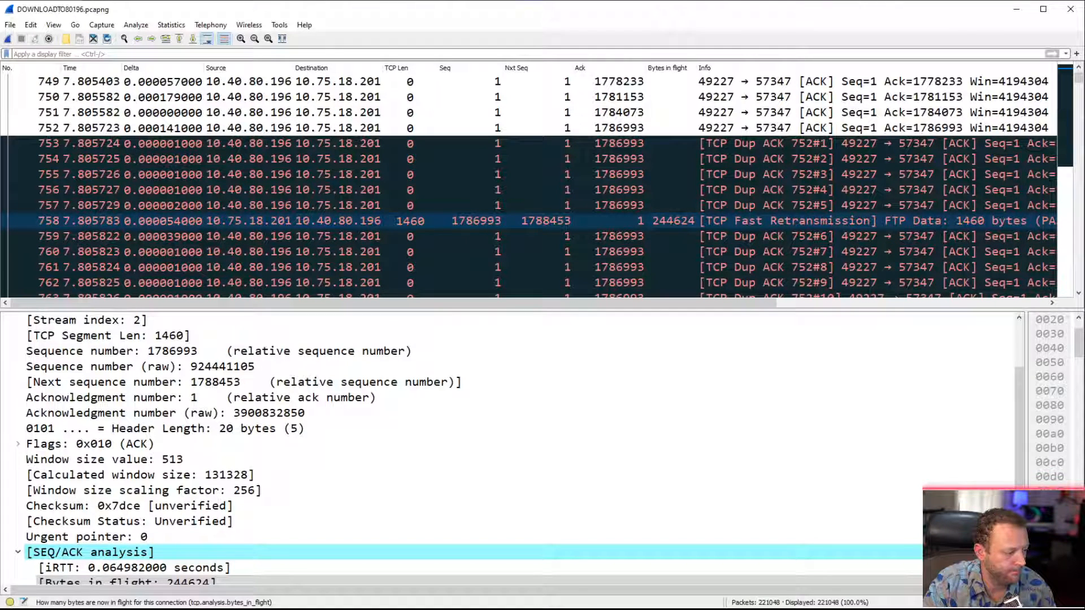
Switch to Chrome and find the Modified Fast Recovery Algorithm entry in the Microsoft Press Store article's Table 2-1
{"action": "key", "text": "alt+Tab"}
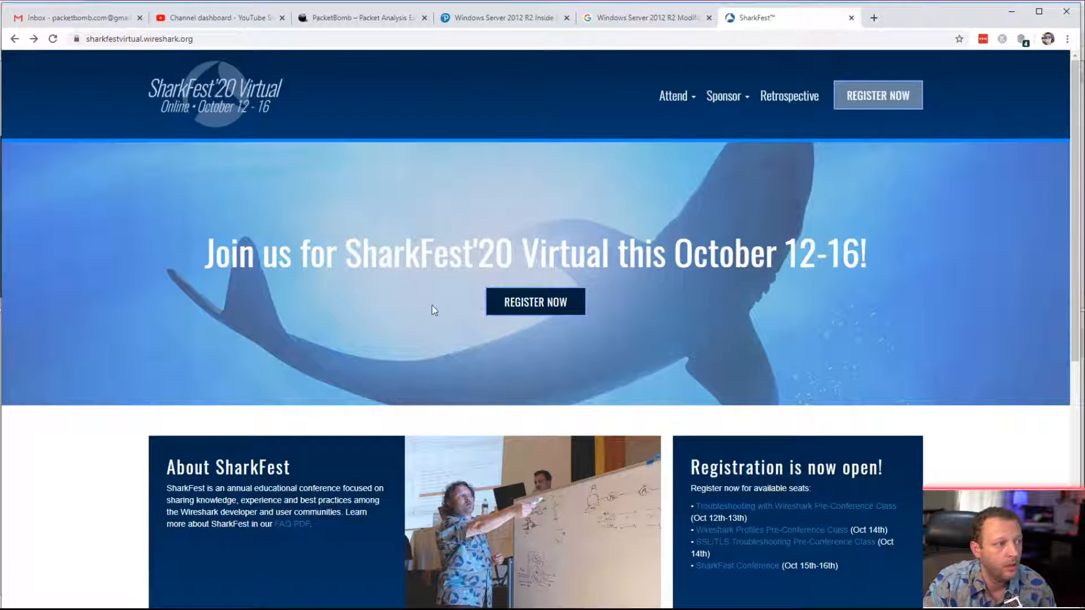
{"action": "left_click", "coordinate": [650, 18]}
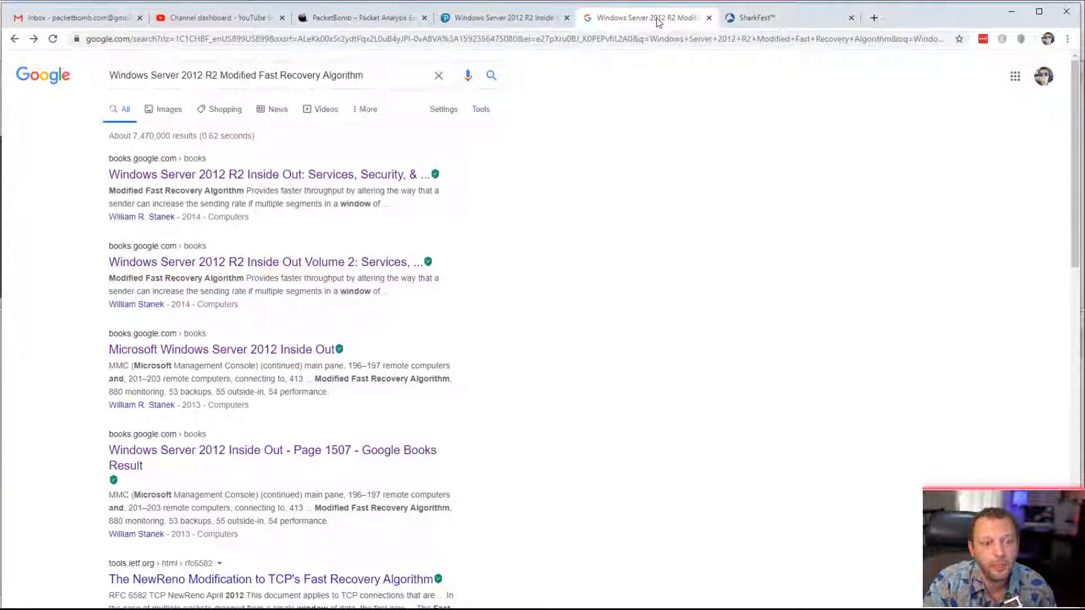
{"action": "left_click", "coordinate": [503, 17]}
{"action": "scroll", "coordinate": [409, 263], "scroll_direction": "up", "scroll_amount": 5}
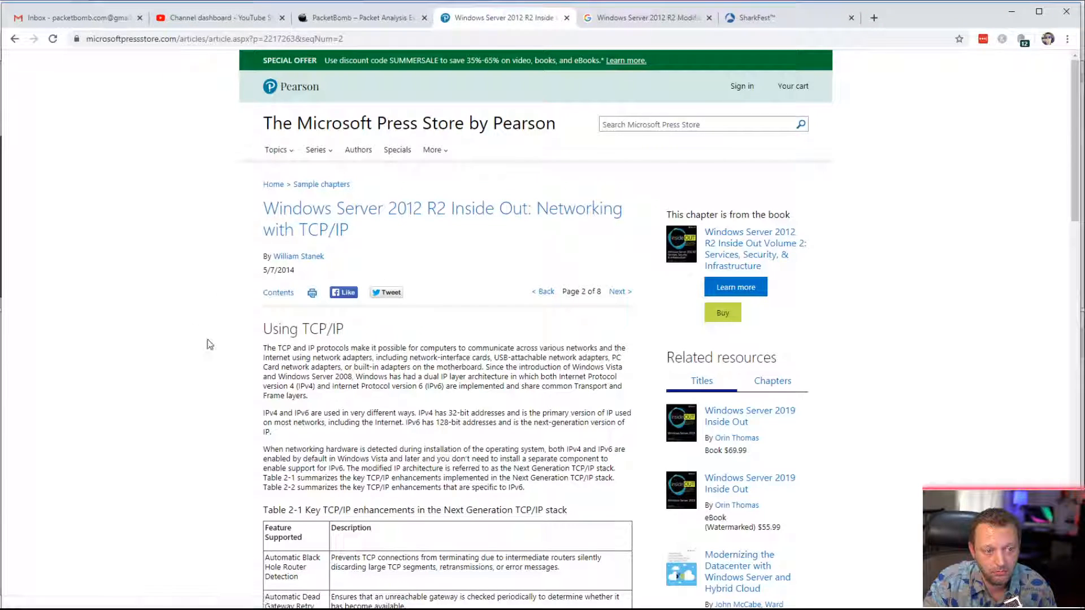
{"action": "scroll", "coordinate": [184, 392], "scroll_direction": "down", "scroll_amount": 3}
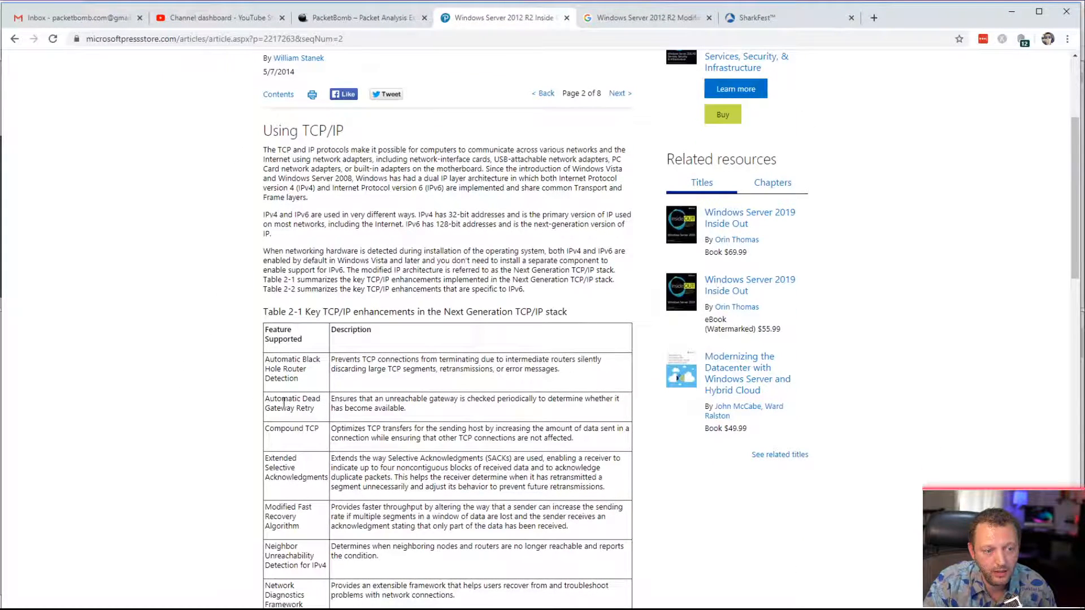
{"action": "scroll", "coordinate": [239, 423], "scroll_direction": "down", "scroll_amount": 2}
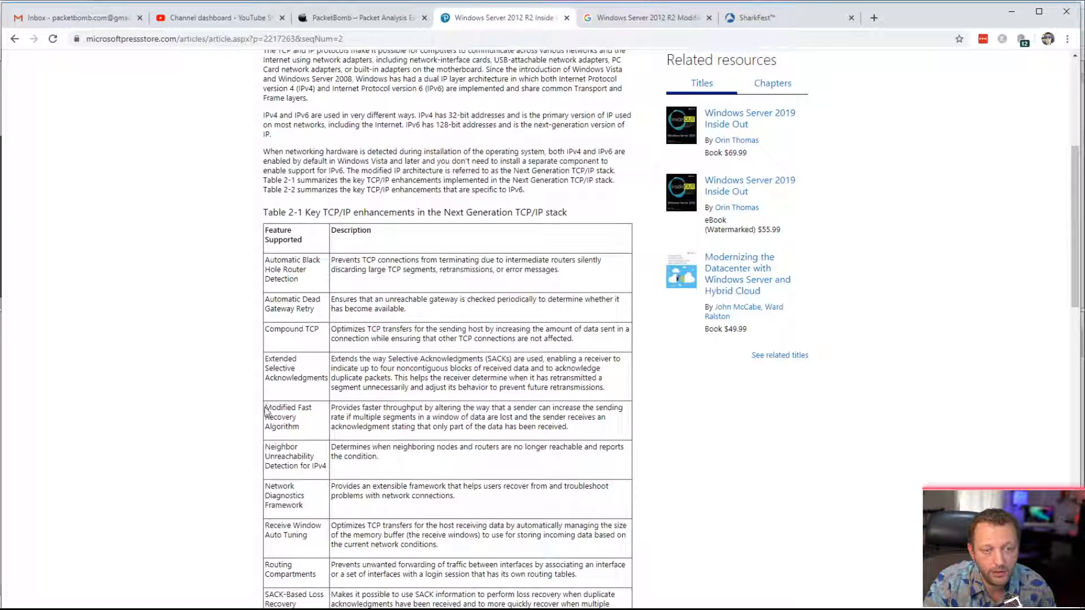
{"action": "left_click_drag", "start_coordinate": [265, 411], "coordinate": [301, 430]}
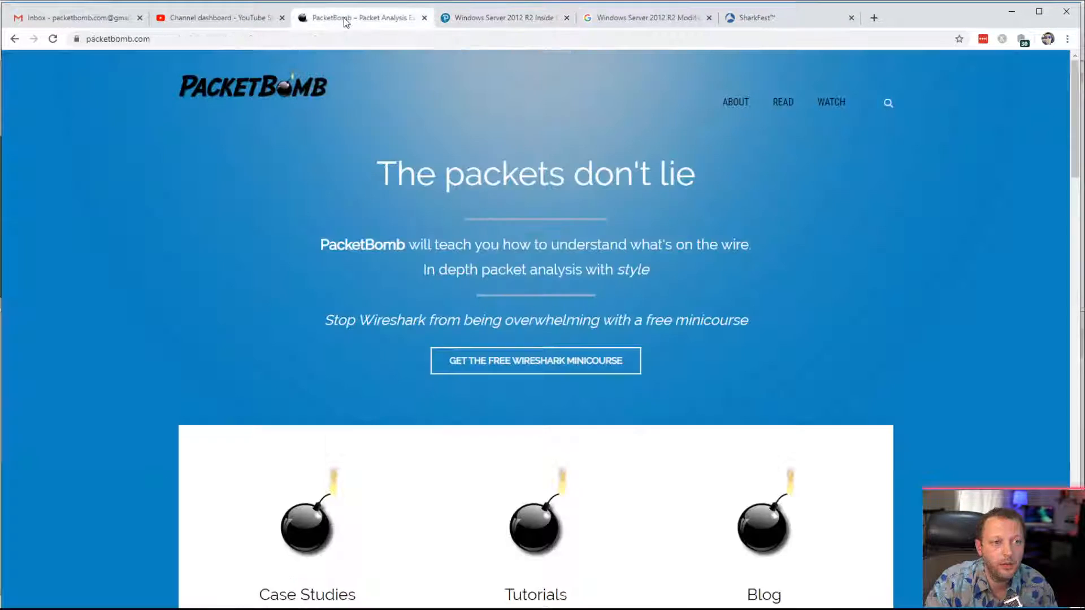
Open the article "Understanding Throughput and TCP Windows" from the PacketBomb site's written posts
{"action": "left_click", "coordinate": [353, 17]}
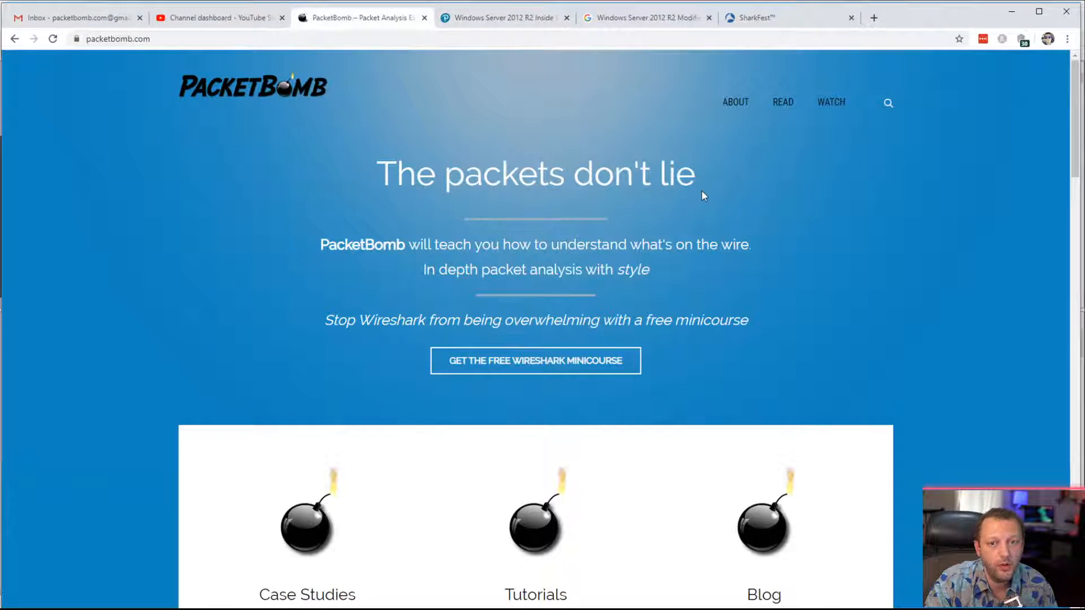
{"action": "left_click", "coordinate": [785, 102]}
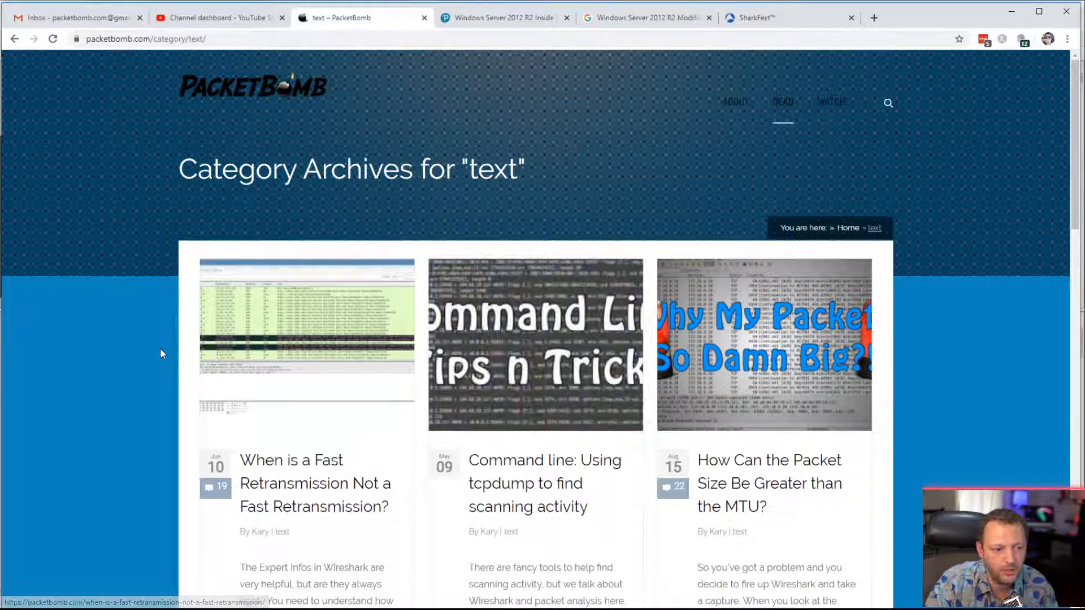
{"action": "scroll", "coordinate": [163, 354], "scroll_direction": "down", "scroll_amount": 1}
{"action": "scroll", "coordinate": [162, 354], "scroll_direction": "down", "scroll_amount": 10}
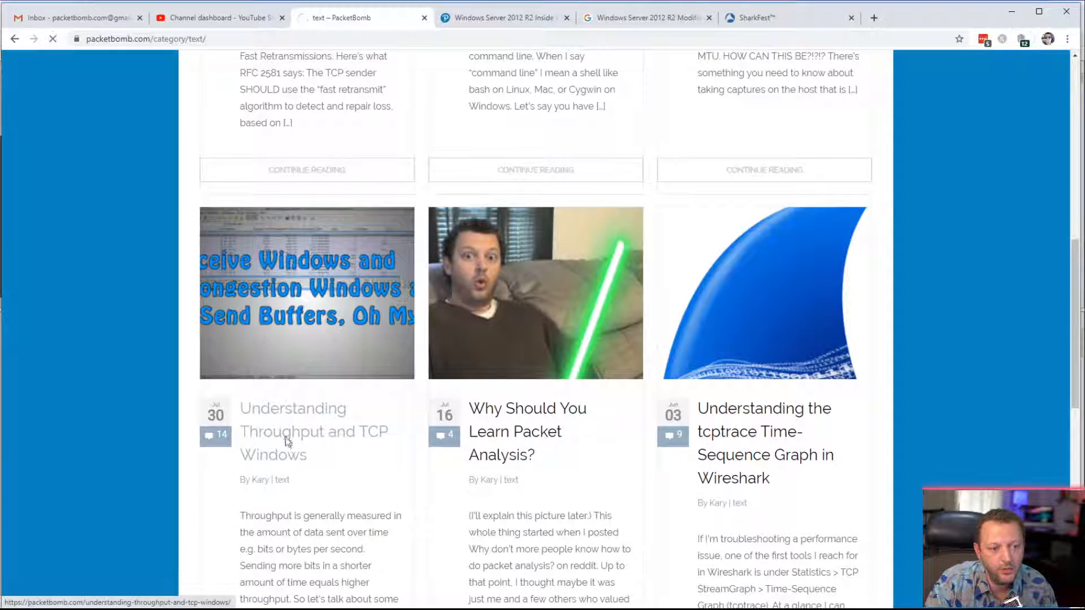
{"action": "left_click", "coordinate": [306, 439]}
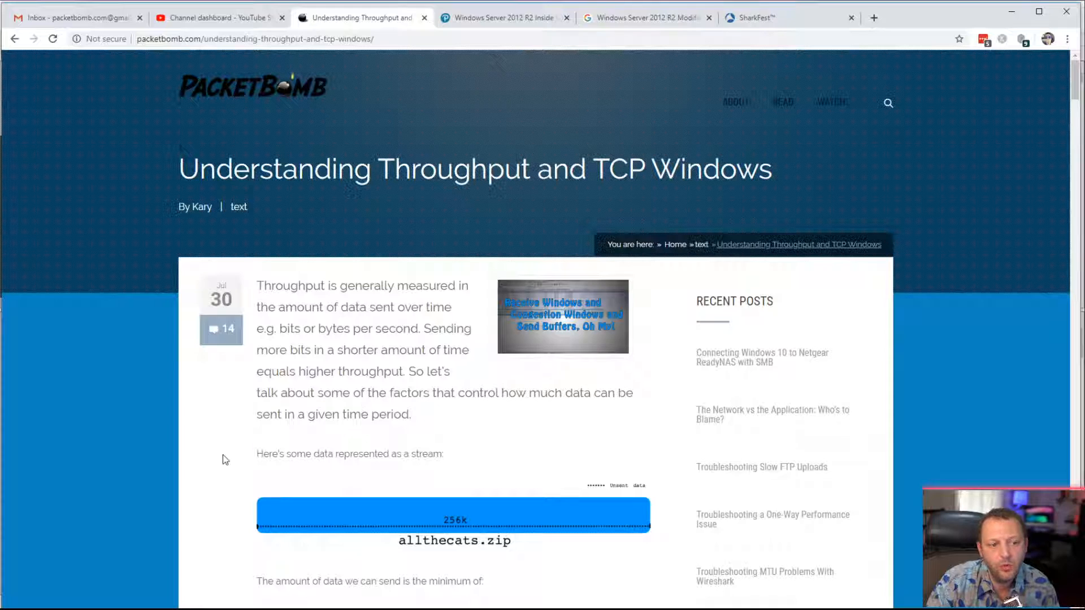
Skim the article's sections on receive window, bytes in flight, congestion window and send buffer down to Analysis
{"action": "scroll", "coordinate": [158, 452], "scroll_direction": "down", "scroll_amount": 2}
{"action": "scroll", "coordinate": [157, 452], "scroll_direction": "down", "scroll_amount": 10}
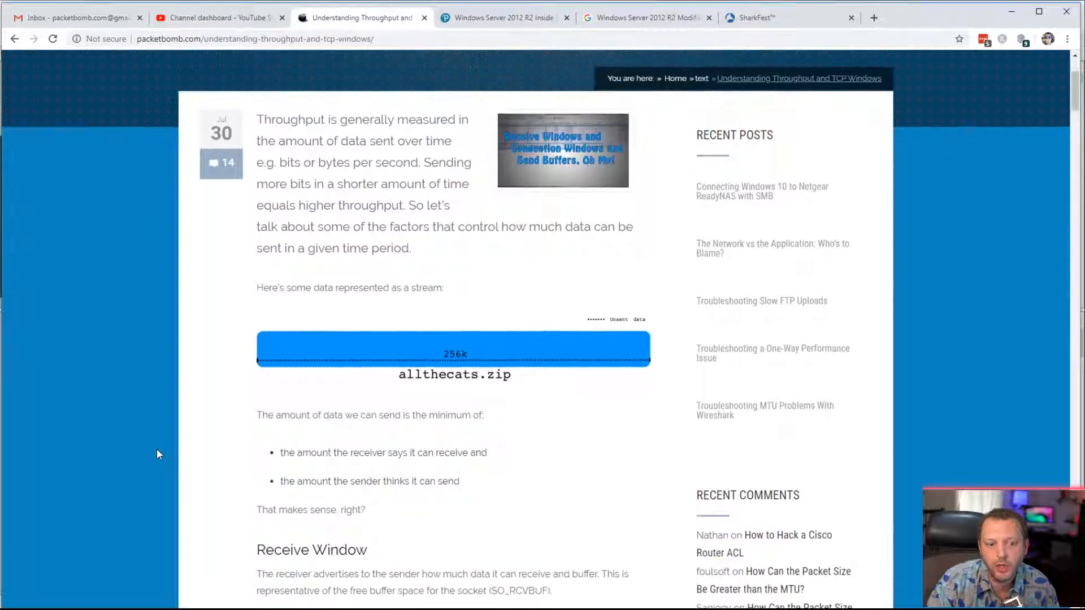
{"action": "scroll", "coordinate": [157, 451], "scroll_direction": "down", "scroll_amount": 6}
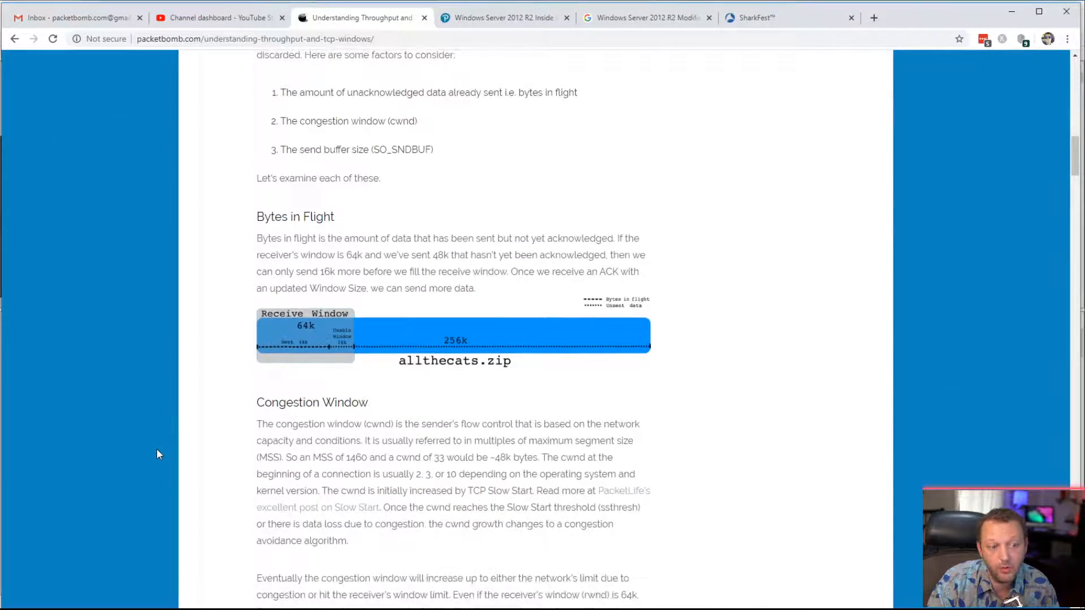
{"action": "scroll", "coordinate": [157, 455], "scroll_direction": "down", "scroll_amount": 16}
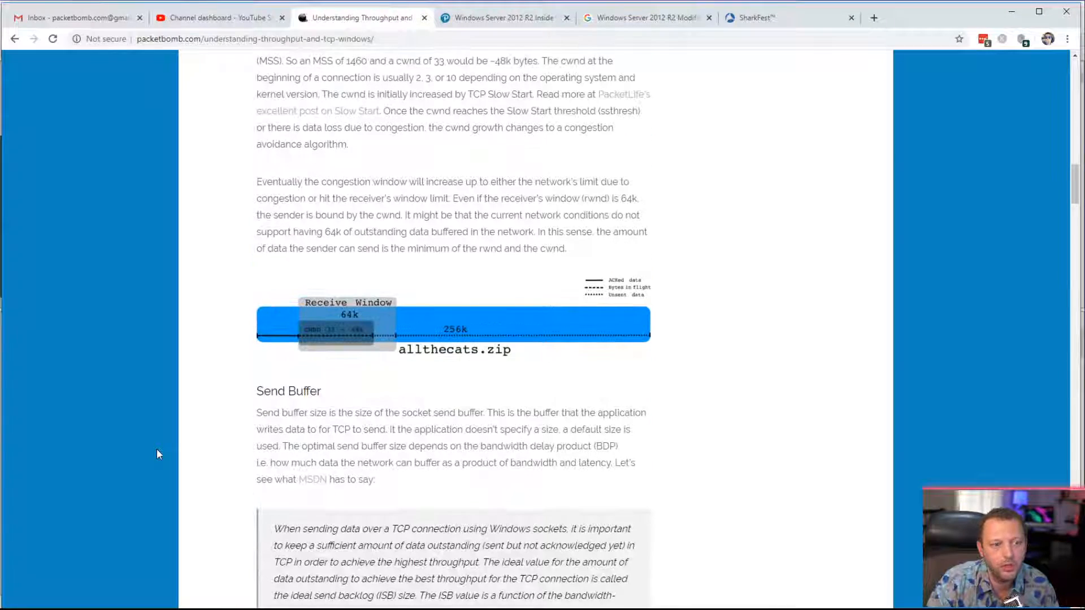
{"action": "scroll", "coordinate": [157, 449], "scroll_direction": "down", "scroll_amount": 10}
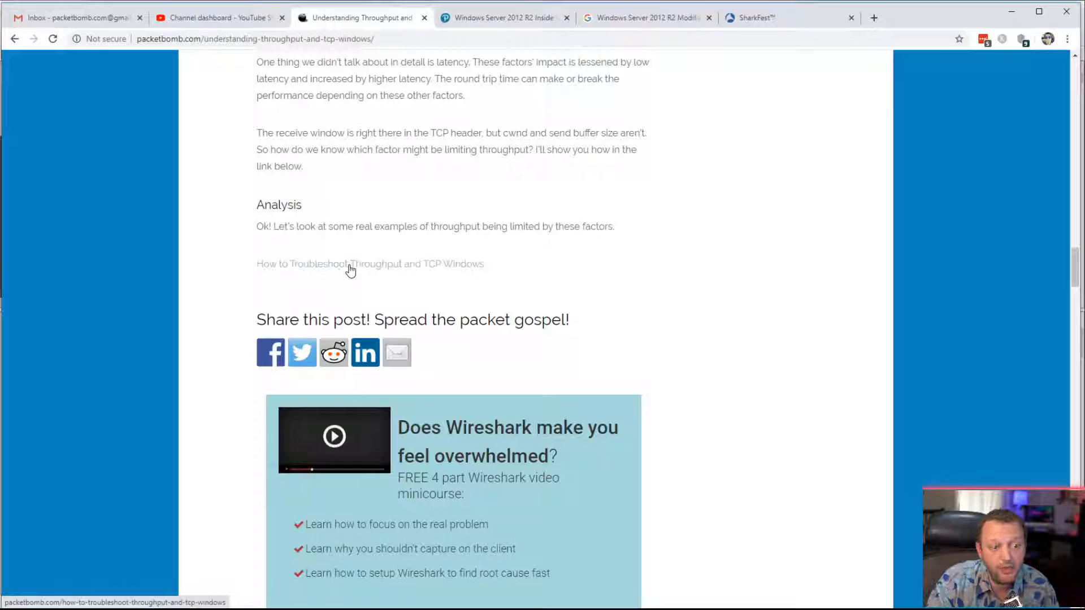
Open the linked tutorial "How to Troubleshoot Throughput and TCP Windows", skim its content and return to its video header
{"action": "left_click", "coordinate": [350, 264]}
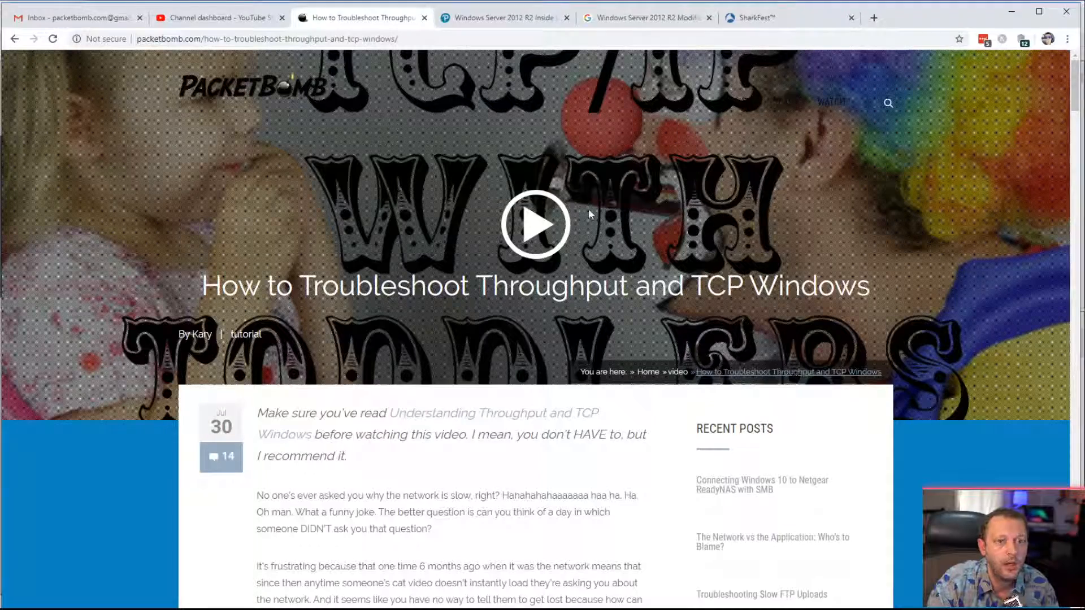
{"action": "scroll", "coordinate": [576, 480], "scroll_direction": "down", "scroll_amount": 2}
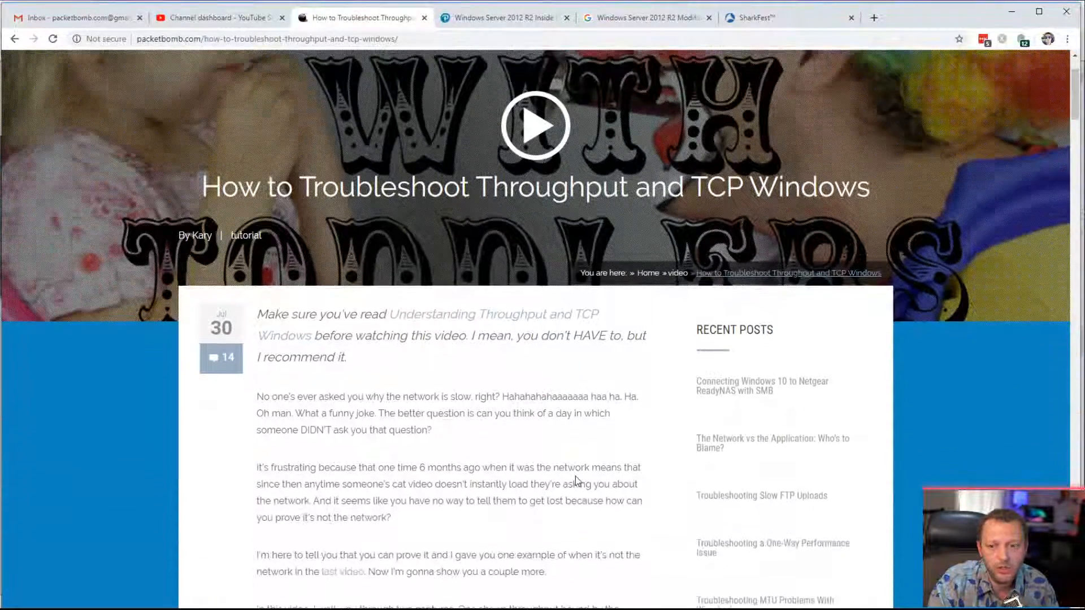
{"action": "scroll", "coordinate": [577, 480], "scroll_direction": "down", "scroll_amount": 5}
{"action": "scroll", "coordinate": [554, 445], "scroll_direction": "down", "scroll_amount": 9}
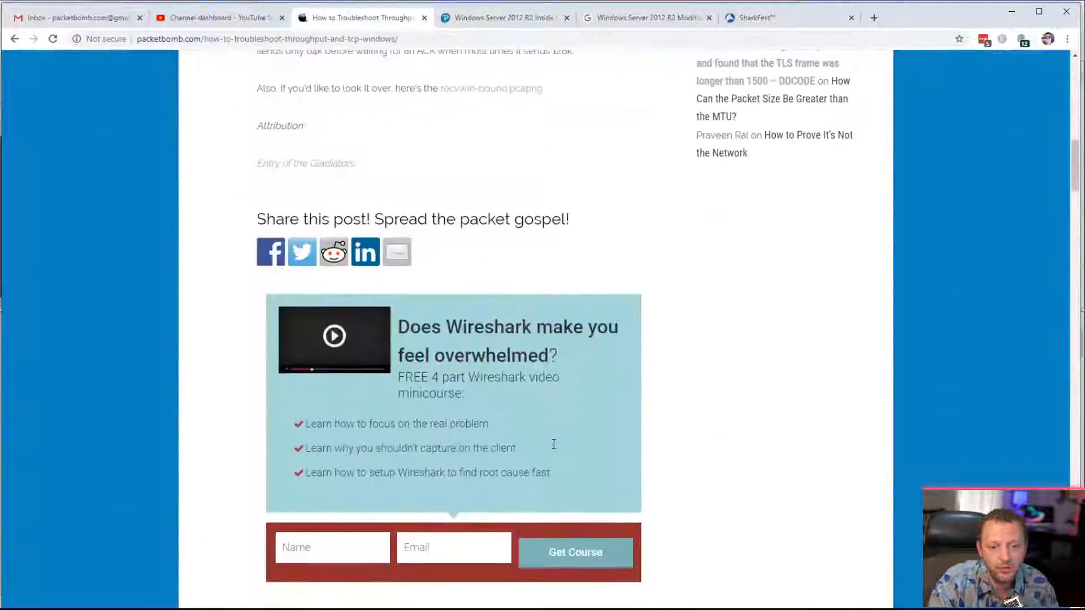
{"action": "scroll", "coordinate": [557, 368], "scroll_direction": "up", "scroll_amount": 15}
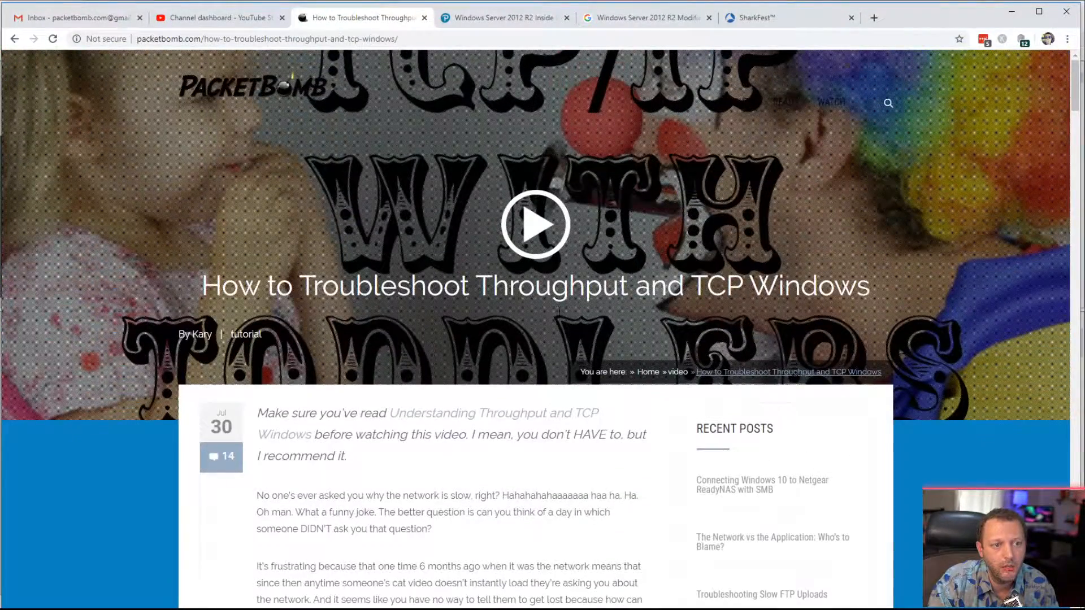